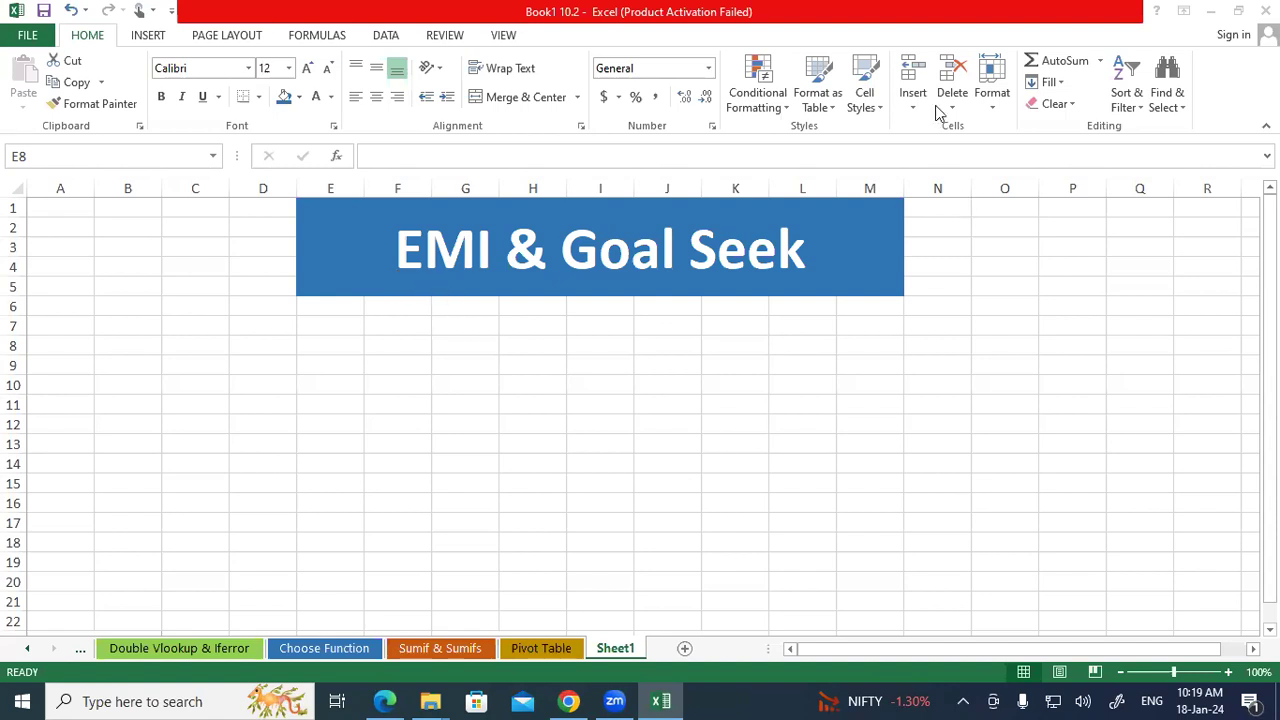
# - Sketch red ink notes 30 and 3000 with an arrow to 2000, and circle Goal Seek in the banner
pyautogui.moveTo(204, 358)
pyautogui.mouseDown()
pyautogui.moveTo(232, 367)
pyautogui.moveTo(243, 337)
pyautogui.moveTo(282, 328)
pyautogui.mouseUp()
pyautogui.moveTo(238, 377); pyautogui.dragTo(291, 332)
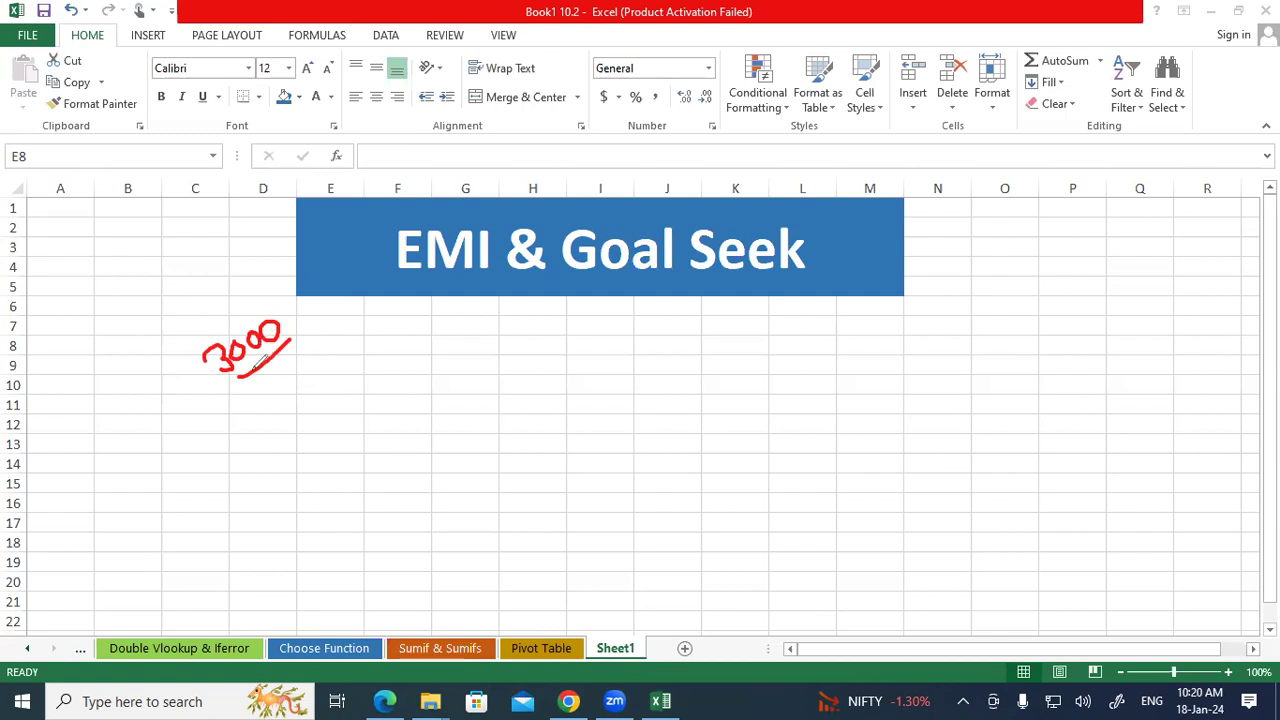
pyautogui.moveTo(133, 261)
pyautogui.mouseDown()
pyautogui.moveTo(160, 268)
pyautogui.moveTo(190, 236)
pyautogui.moveTo(184, 278)
pyautogui.moveTo(184, 222)
pyautogui.mouseUp()
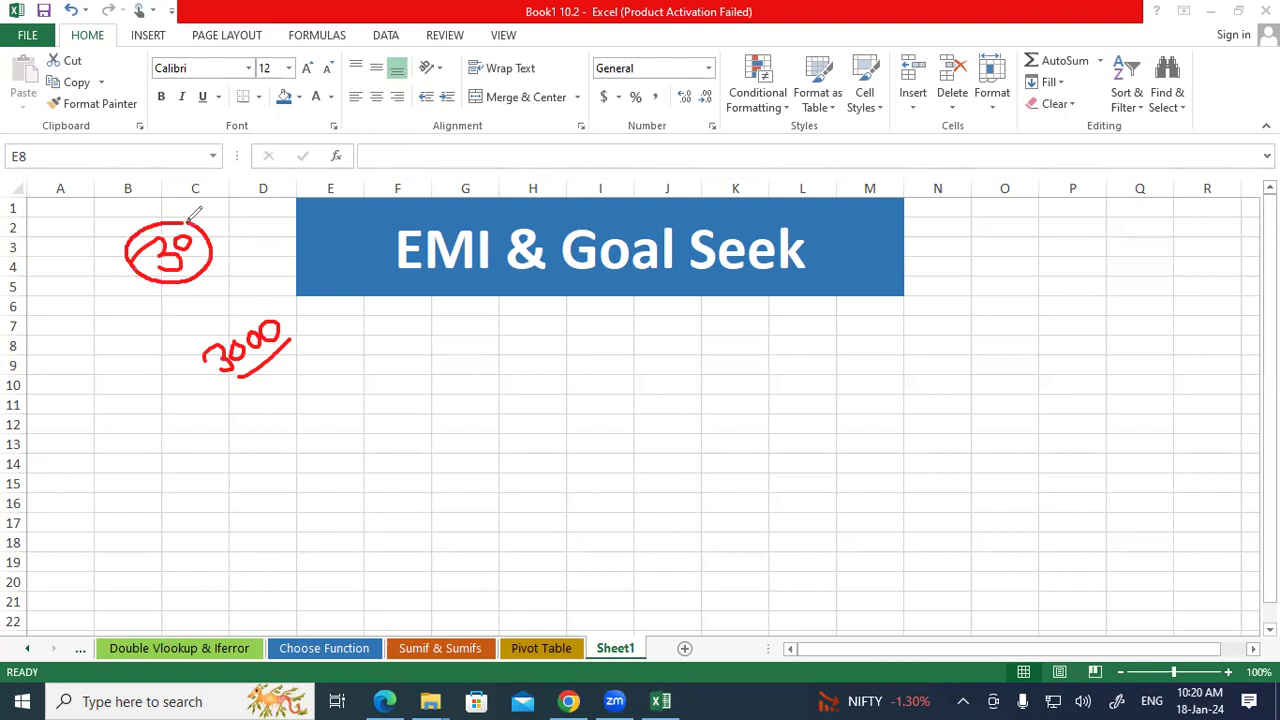
pyautogui.moveTo(254, 303)
pyautogui.mouseDown()
pyautogui.moveTo(236, 304)
pyautogui.moveTo(246, 294)
pyautogui.mouseUp()
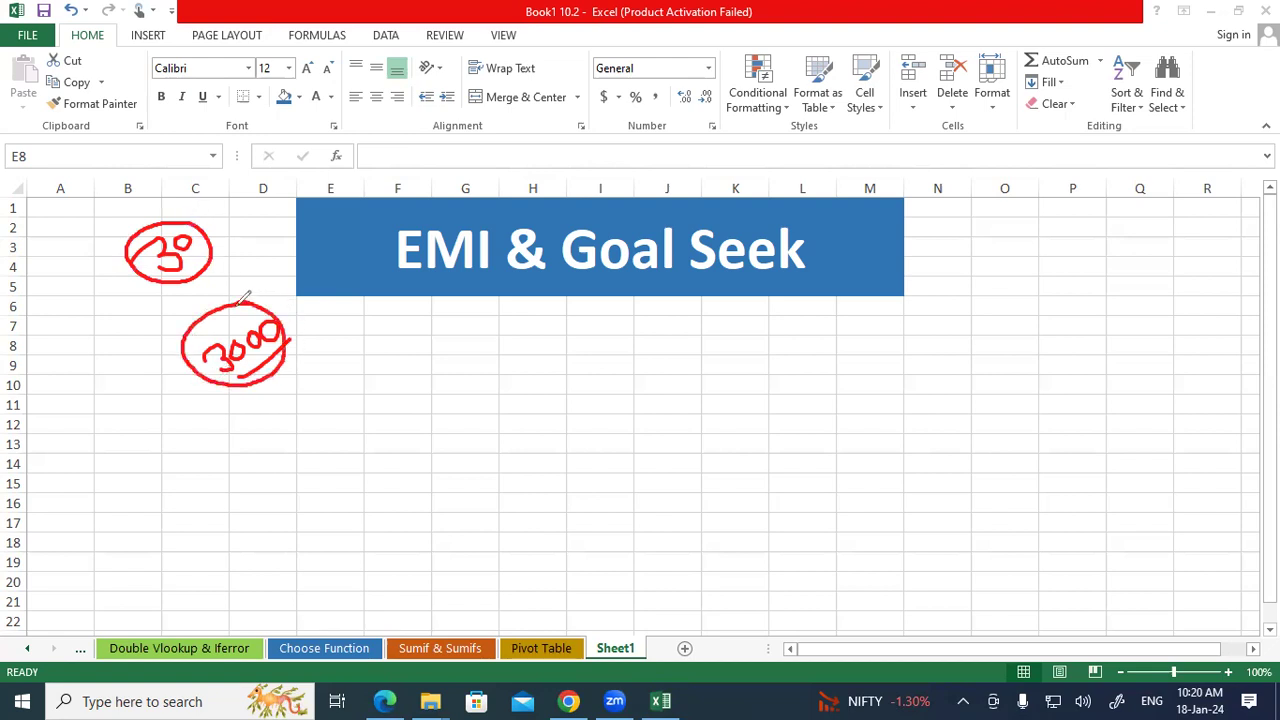
pyautogui.moveTo(385, 335)
pyautogui.mouseDown()
pyautogui.moveTo(286, 339)
pyautogui.moveTo(302, 358)
pyautogui.mouseUp()
pyautogui.moveTo(414, 382)
pyautogui.mouseDown()
pyautogui.moveTo(440, 376)
pyautogui.moveTo(451, 342)
pyautogui.moveTo(508, 310)
pyautogui.moveTo(467, 300)
pyautogui.mouseUp()
pyautogui.moveTo(705, 216)
pyautogui.mouseDown()
pyautogui.moveTo(603, 288)
pyautogui.moveTo(705, 212)
pyautogui.mouseUp()
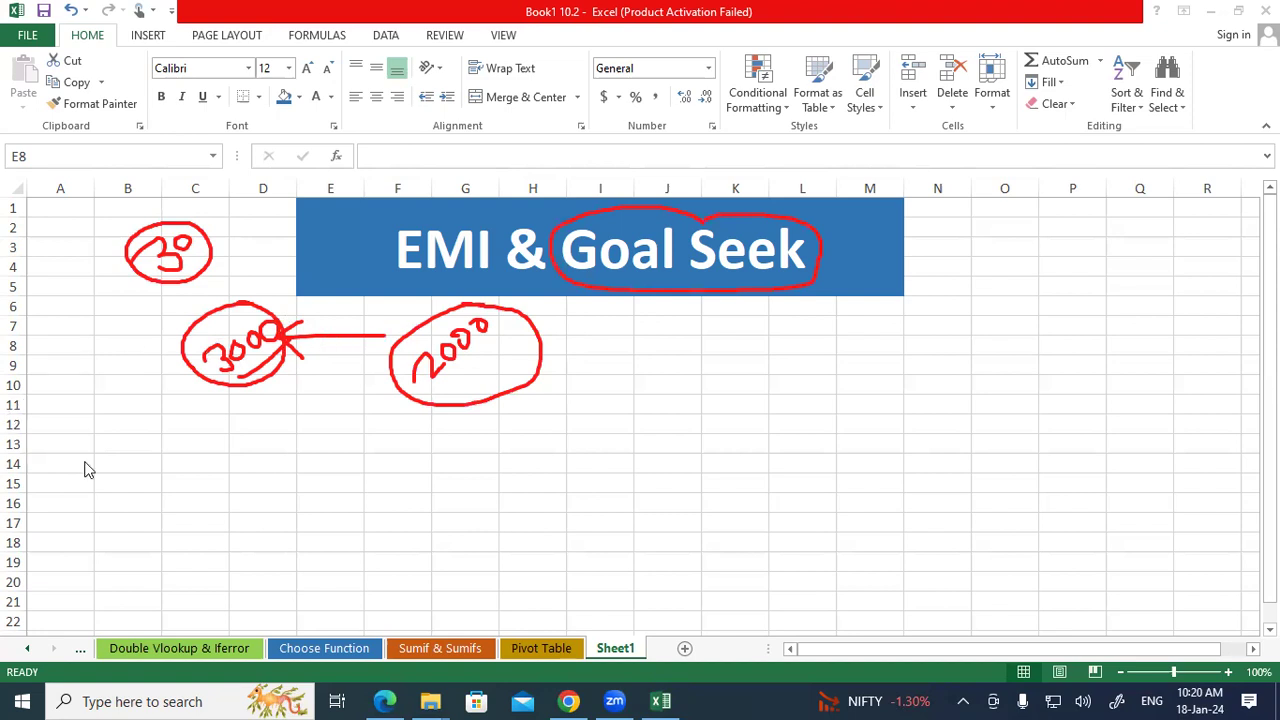
# - Clear the ink and enter Product Name 'Laptop' in E8:F8, widening column E
pyautogui.press('Escape')
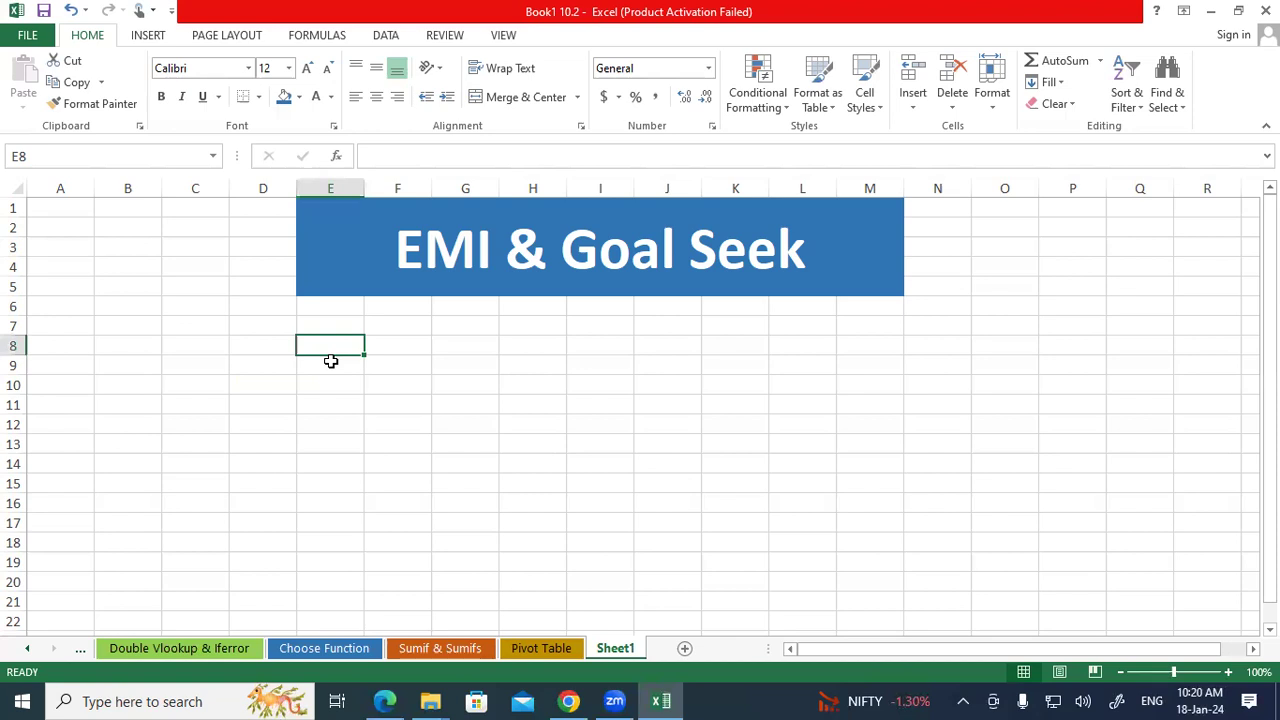
pyautogui.write('Product Name')
pyautogui.press('Tab')
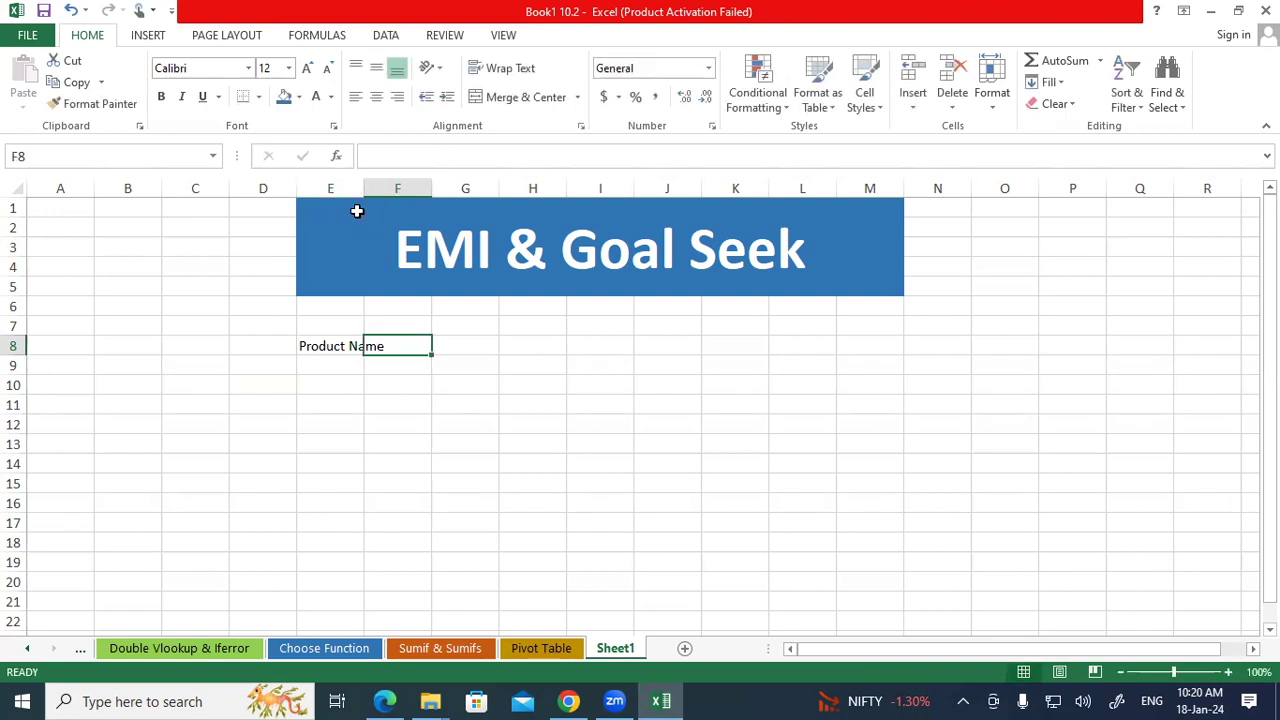
pyautogui.moveTo(364, 192); pyautogui.dragTo(388, 192)
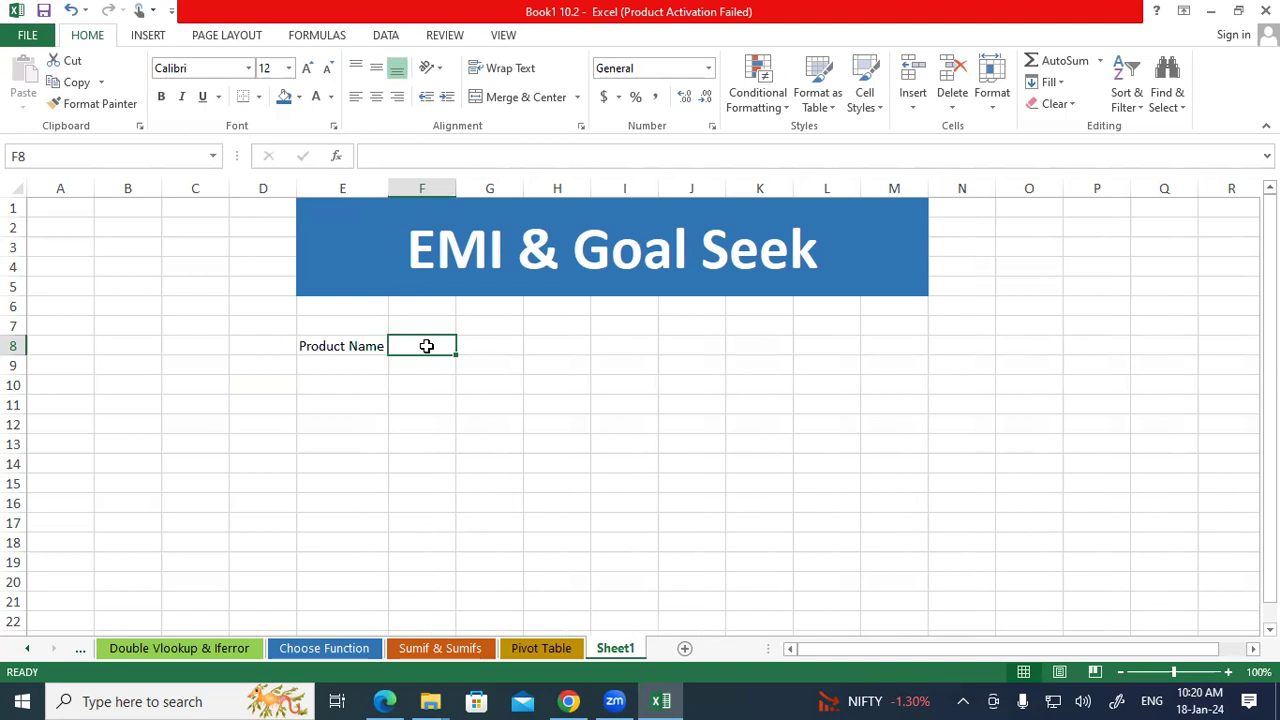
pyautogui.write('Laptop')
pyautogui.press('Return')
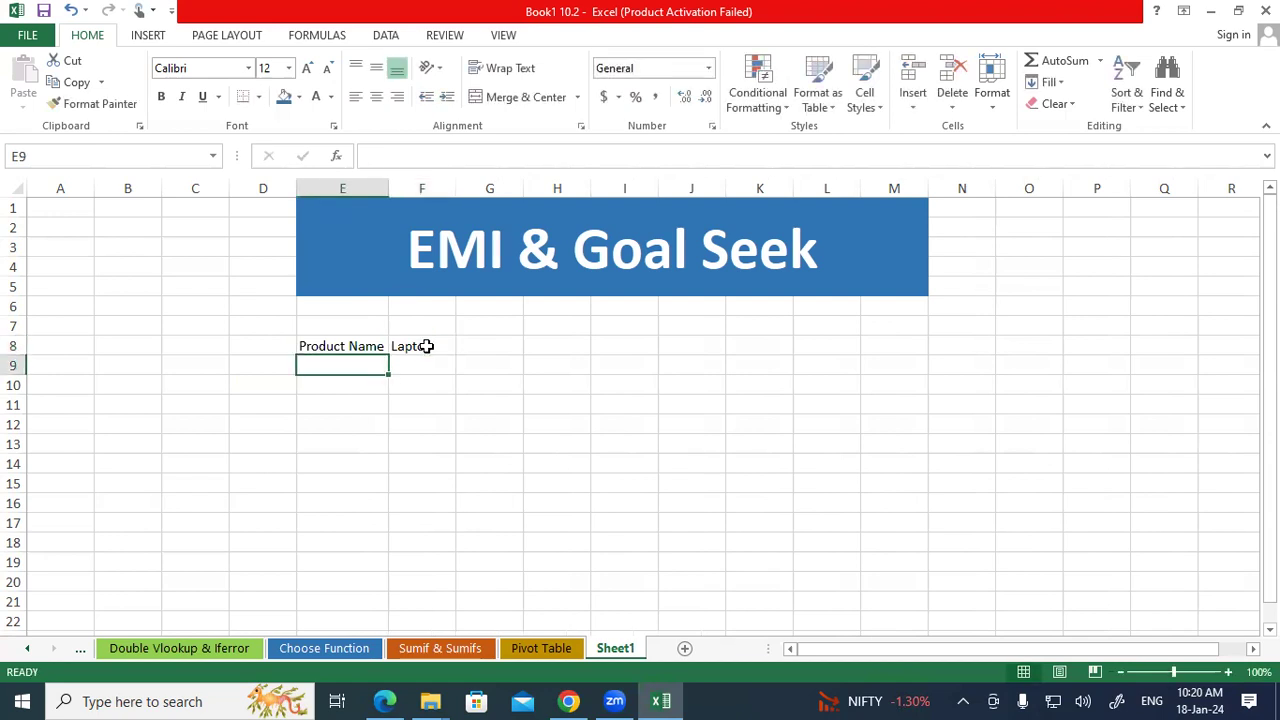
# - Enter the Price label with 100000 in E9:F9, correcting the misspelling
pyautogui.write('M')
pyautogui.press('BackSpace')
pyautogui.write('Proice')
pyautogui.press('Tab')
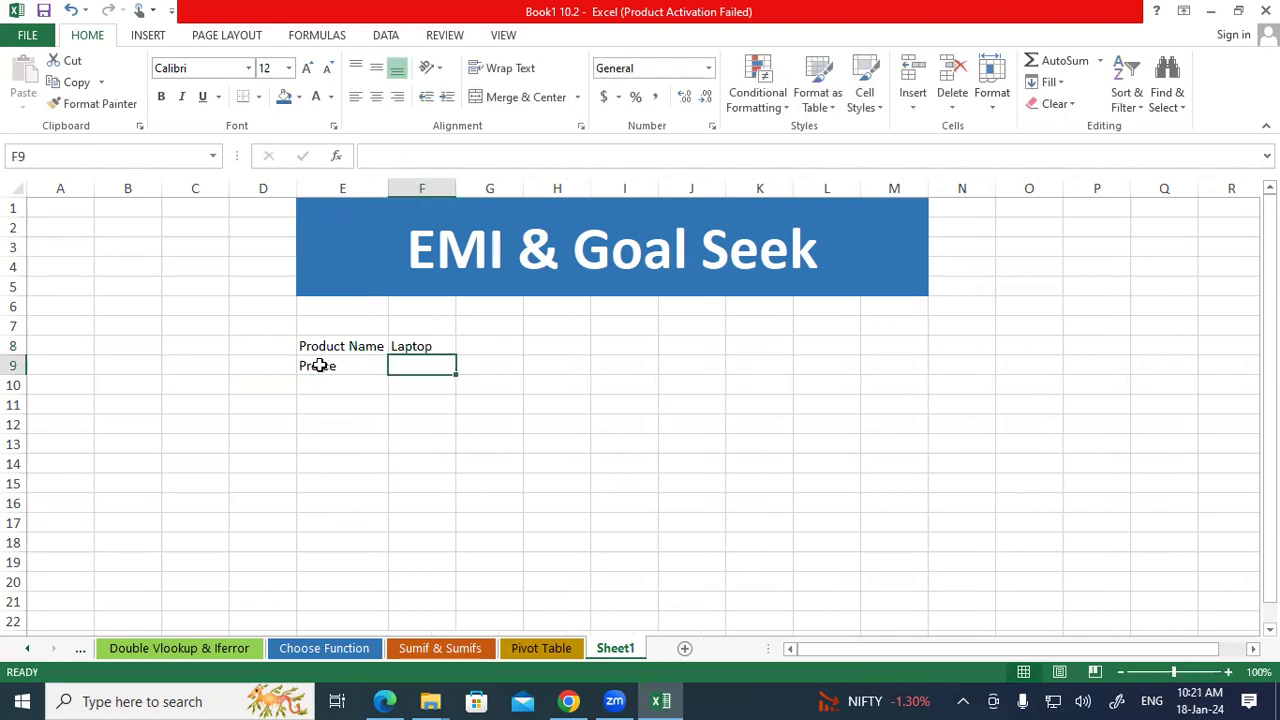
pyautogui.doubleClick(318, 366)
pyautogui.press('BackSpace')
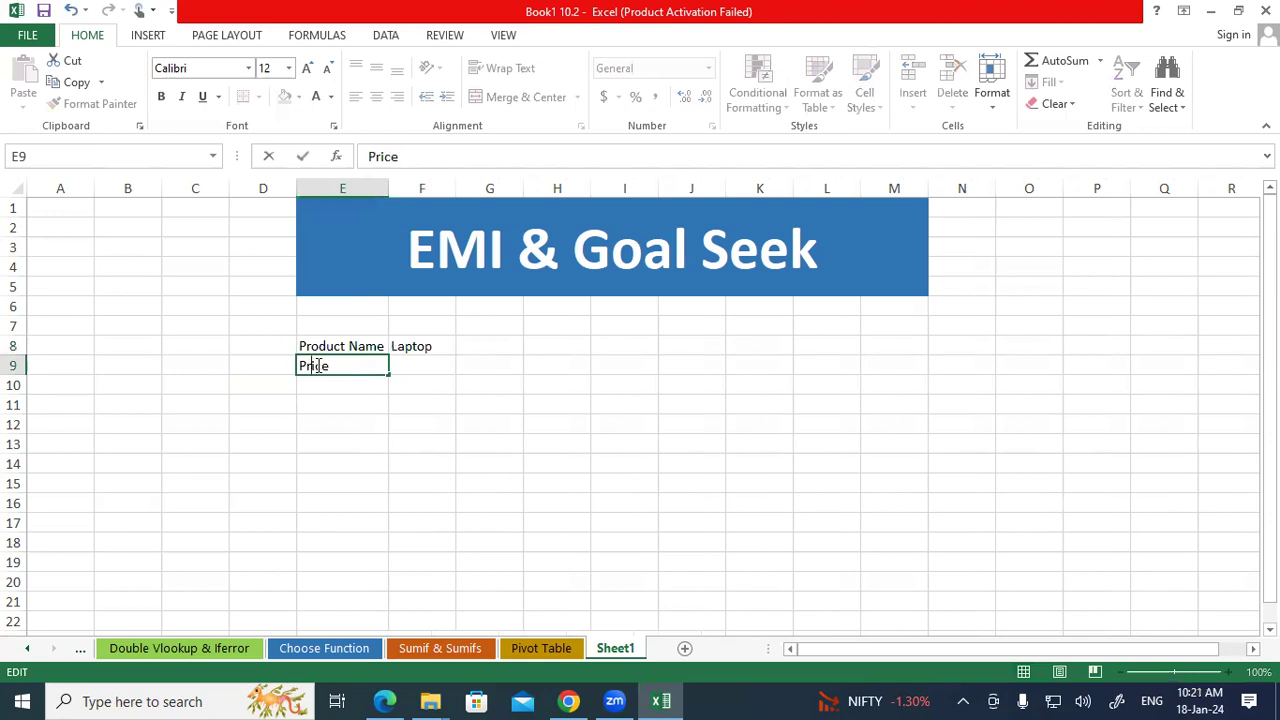
pyautogui.click(409, 357)
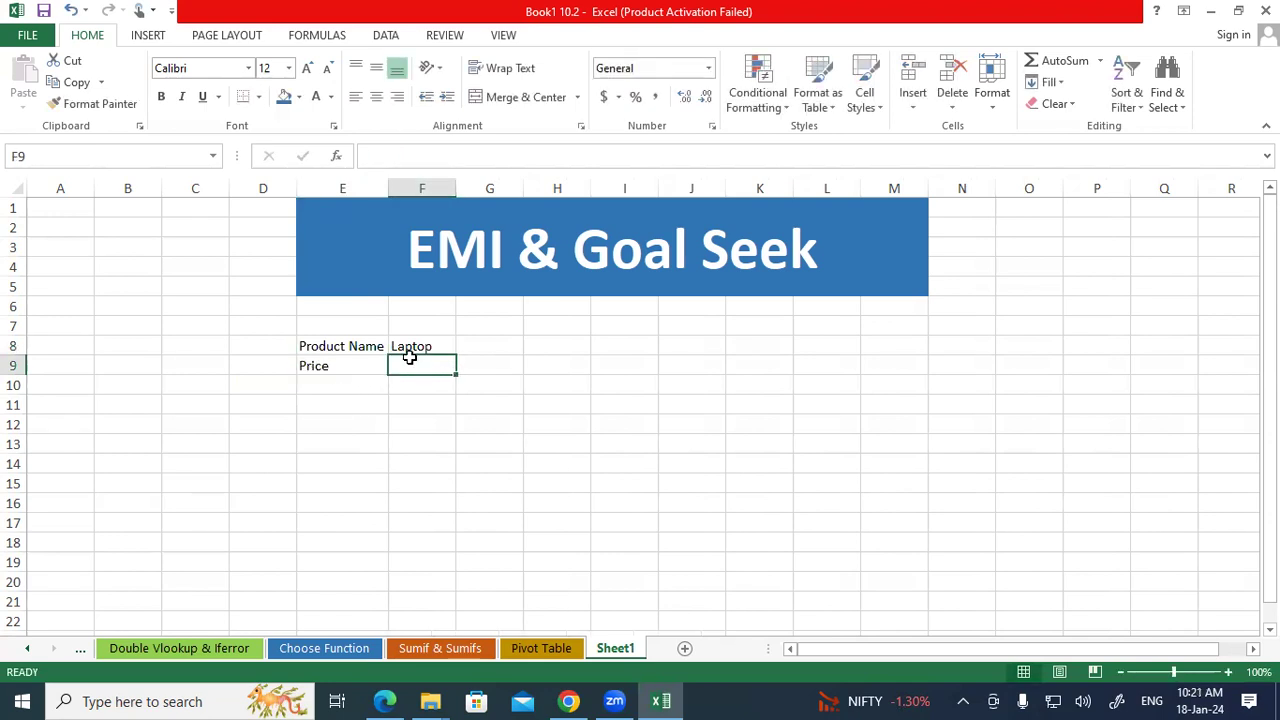
pyautogui.write('1000')
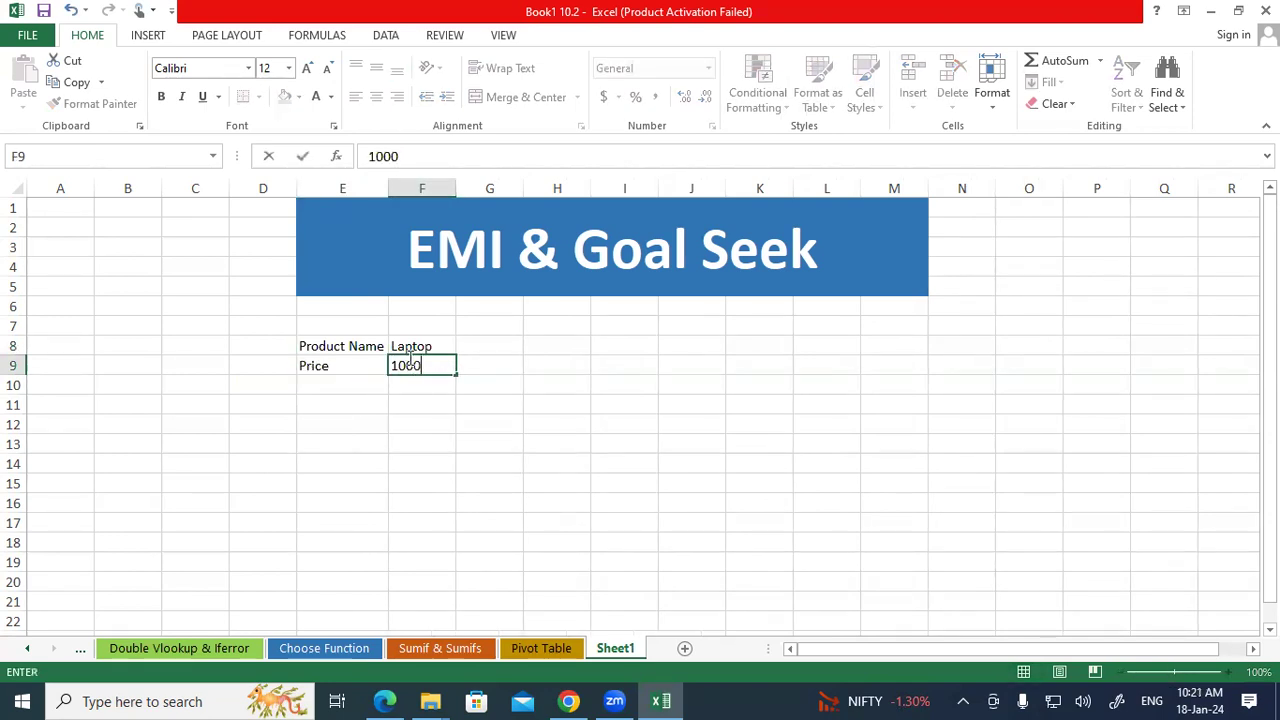
pyautogui.write('00')
pyautogui.press('Return')
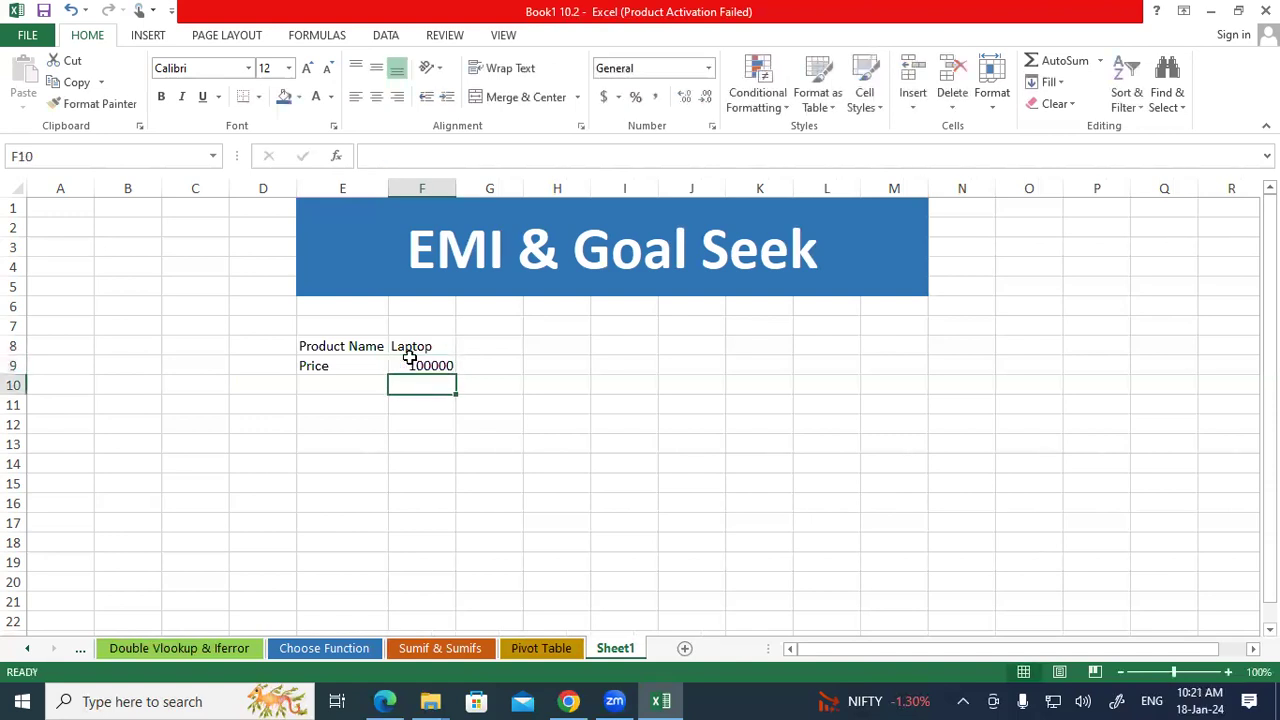
# - Enter Down Payment 15000 in E10:F10 and autofit column E to the label
pyautogui.click(326, 384)
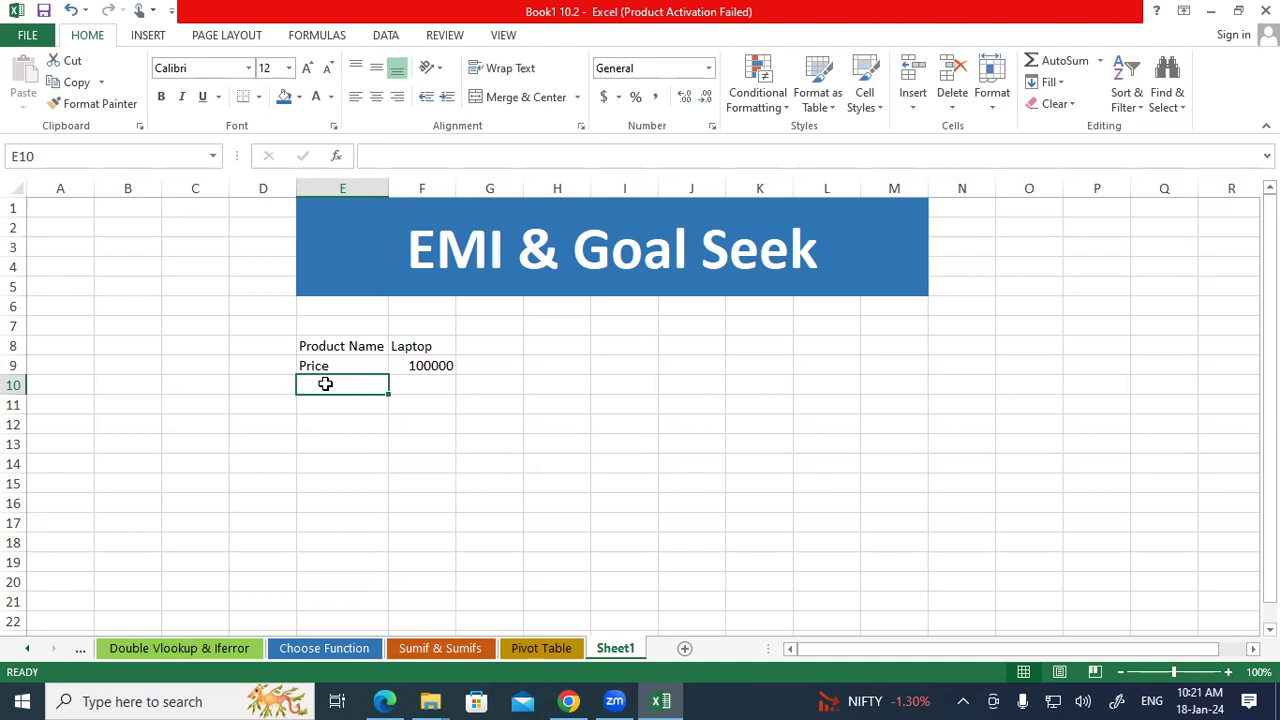
pyautogui.write('Down')
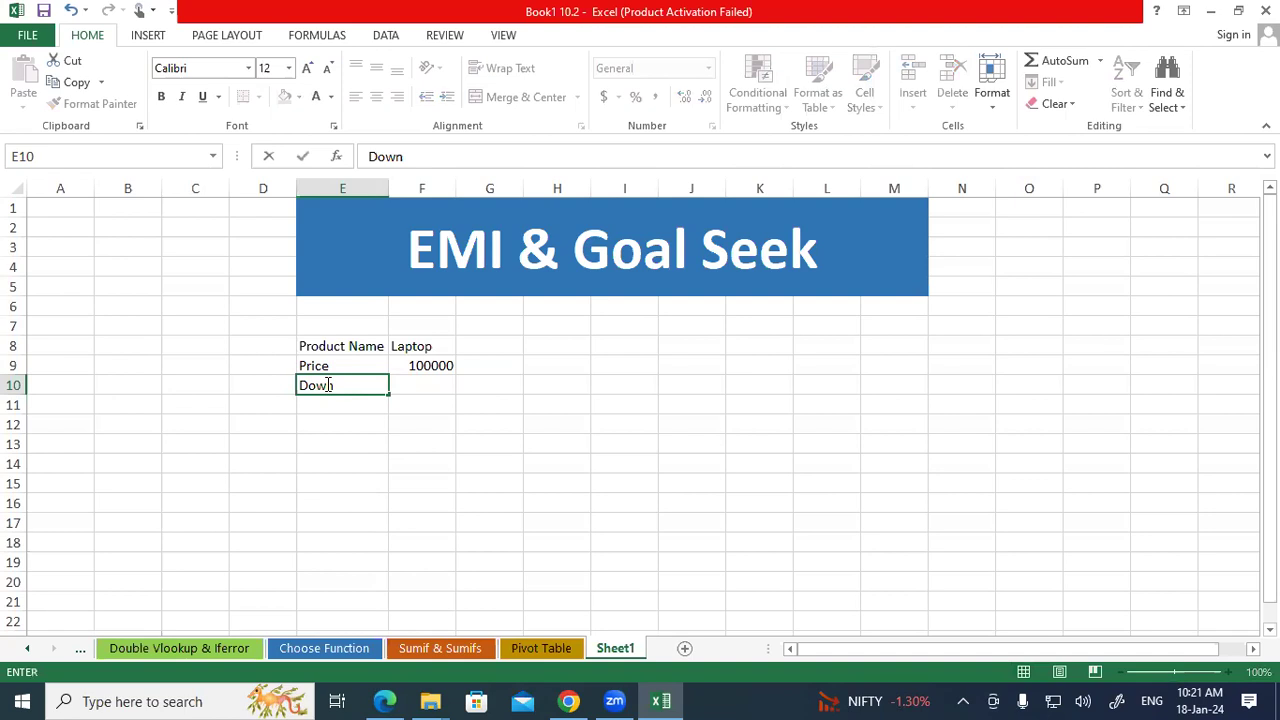
pyautogui.write(' PPa')
pyautogui.press('BackSpace')
pyautogui.press('BackSpace')
pyautogui.write('ay')
pyautogui.write('men')
pyautogui.write('t')
pyautogui.click(372, 438)
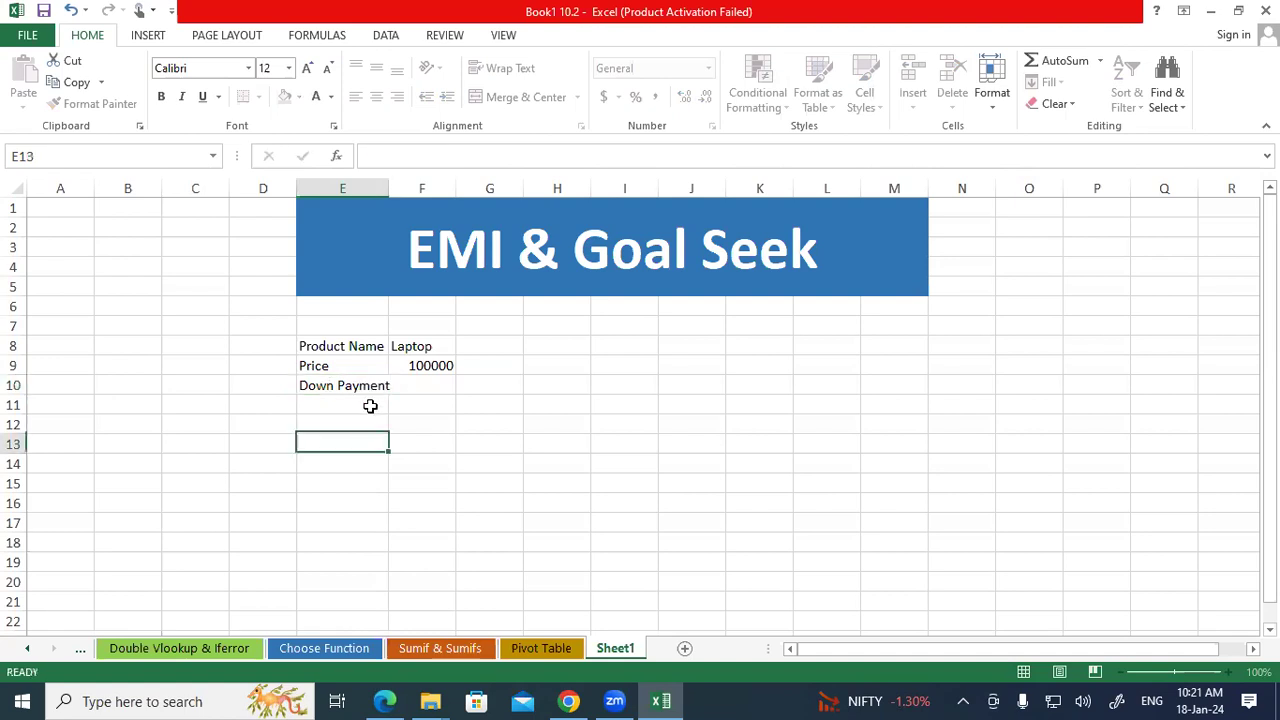
pyautogui.doubleClick(386, 188)
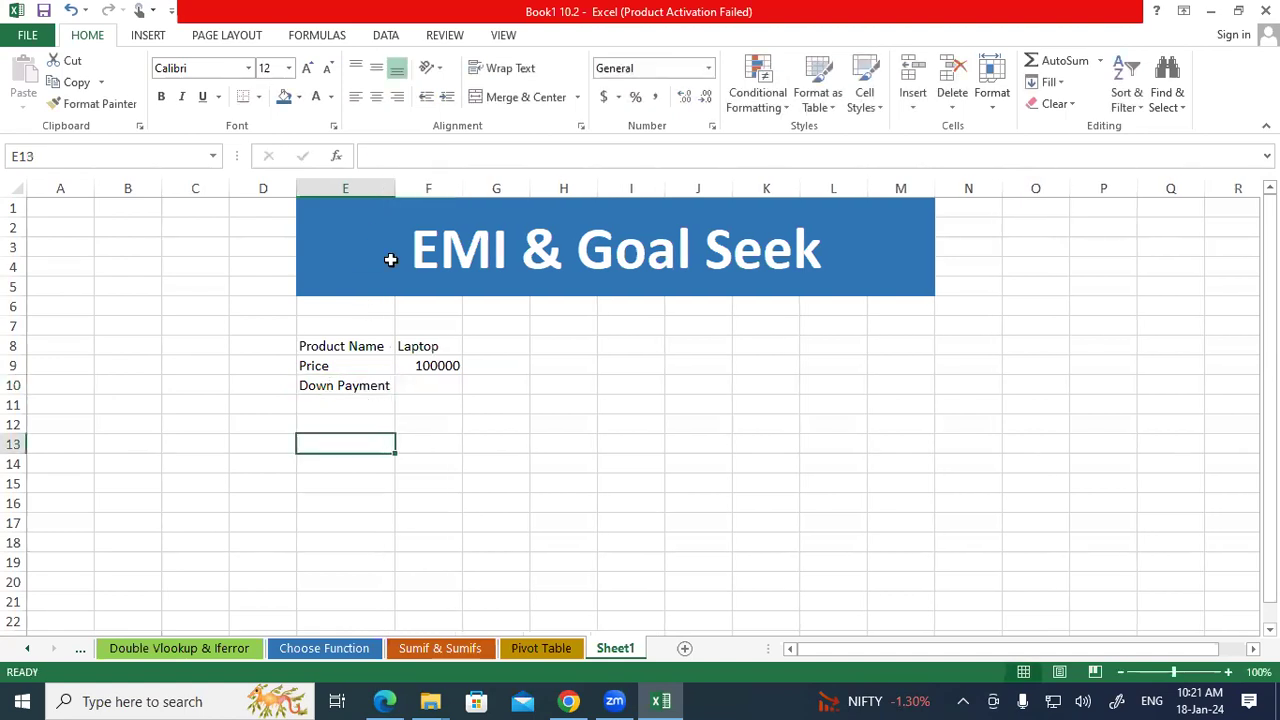
pyautogui.click(420, 368)
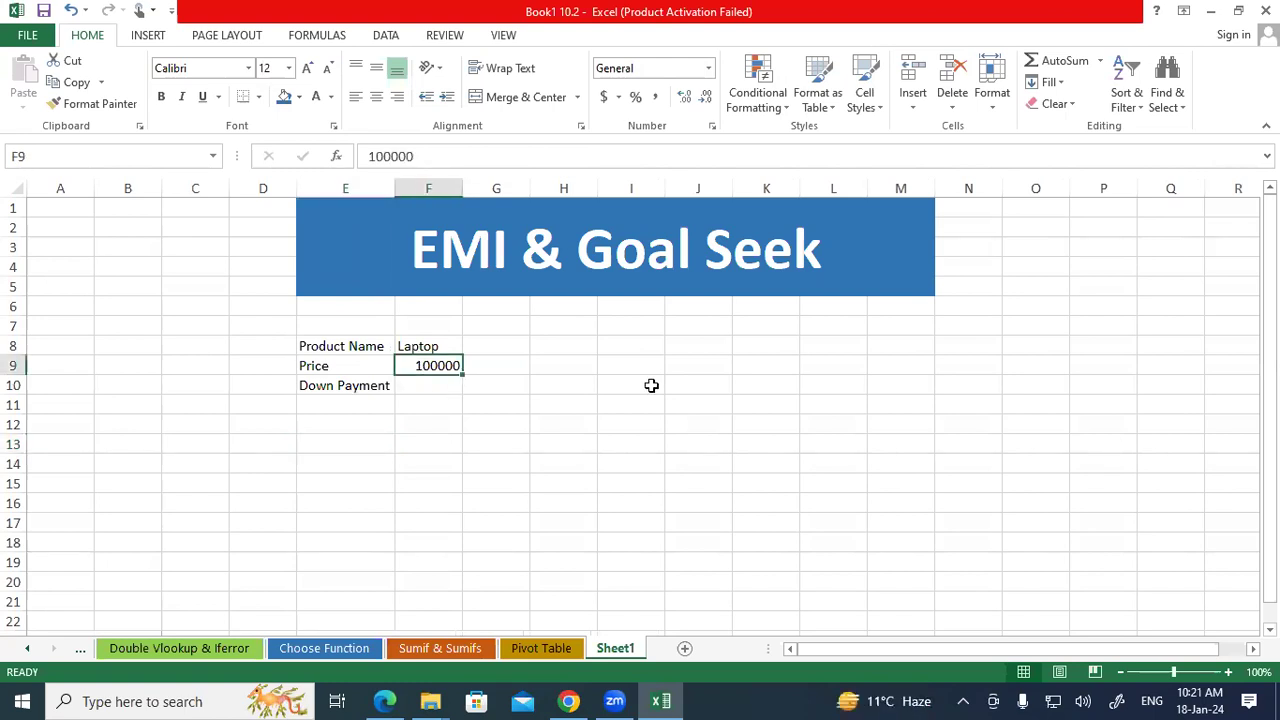
pyautogui.write('+')
pyautogui.press('Escape')
pyautogui.press('Down')
pyautogui.write('15000')
pyautogui.press('Return')
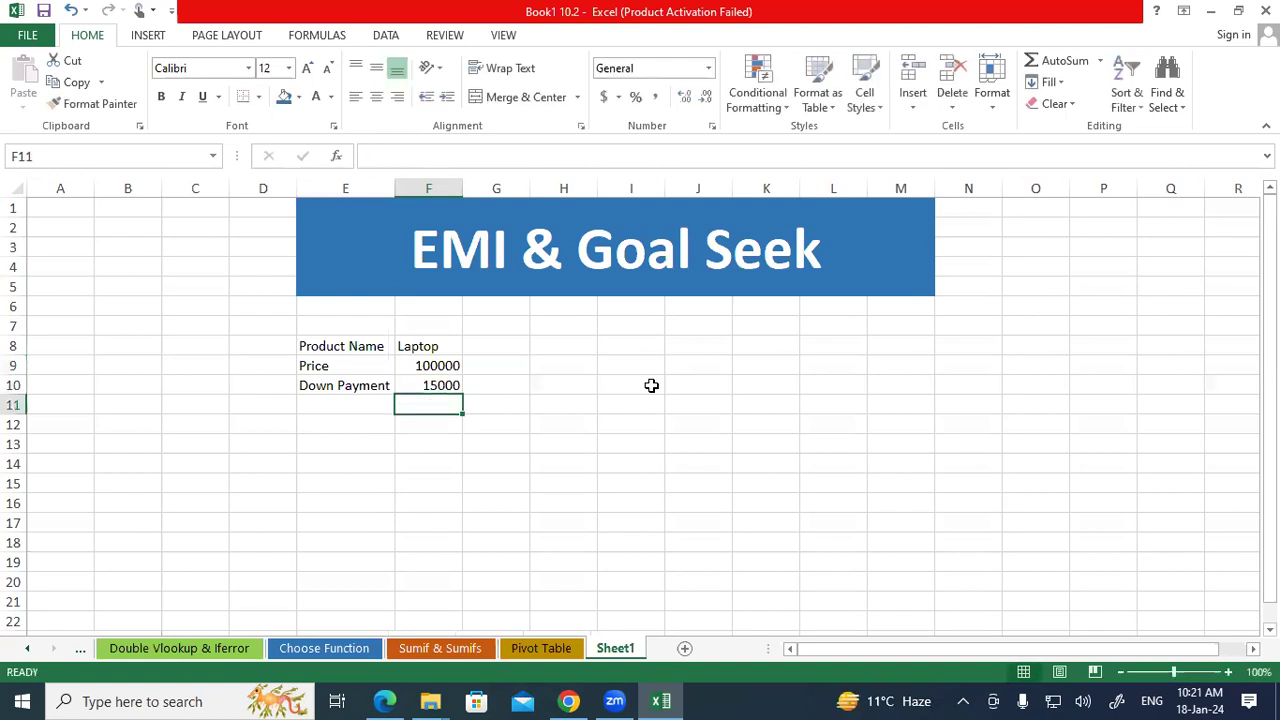
# - Add Loan Amount in E11 with the formula =F9-F10 in F11, giving 85000
pyautogui.press('Left')
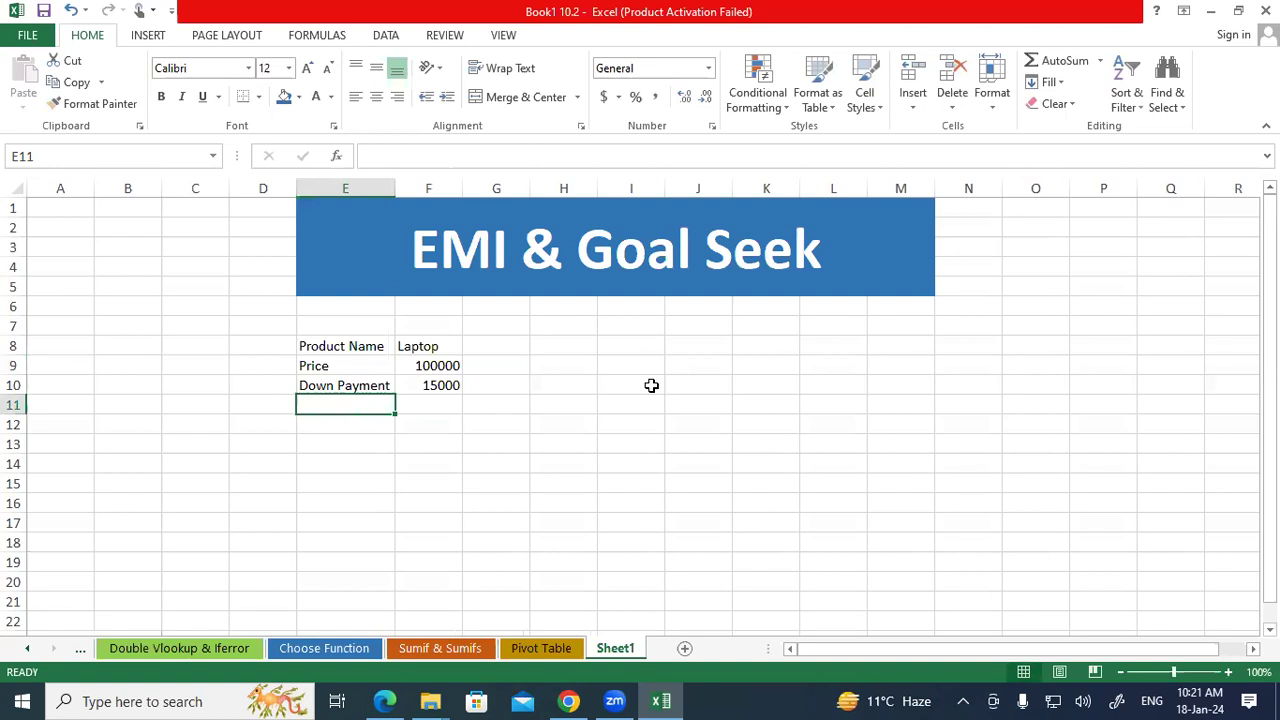
pyautogui.write('Loan Amount')
pyautogui.press('Tab')
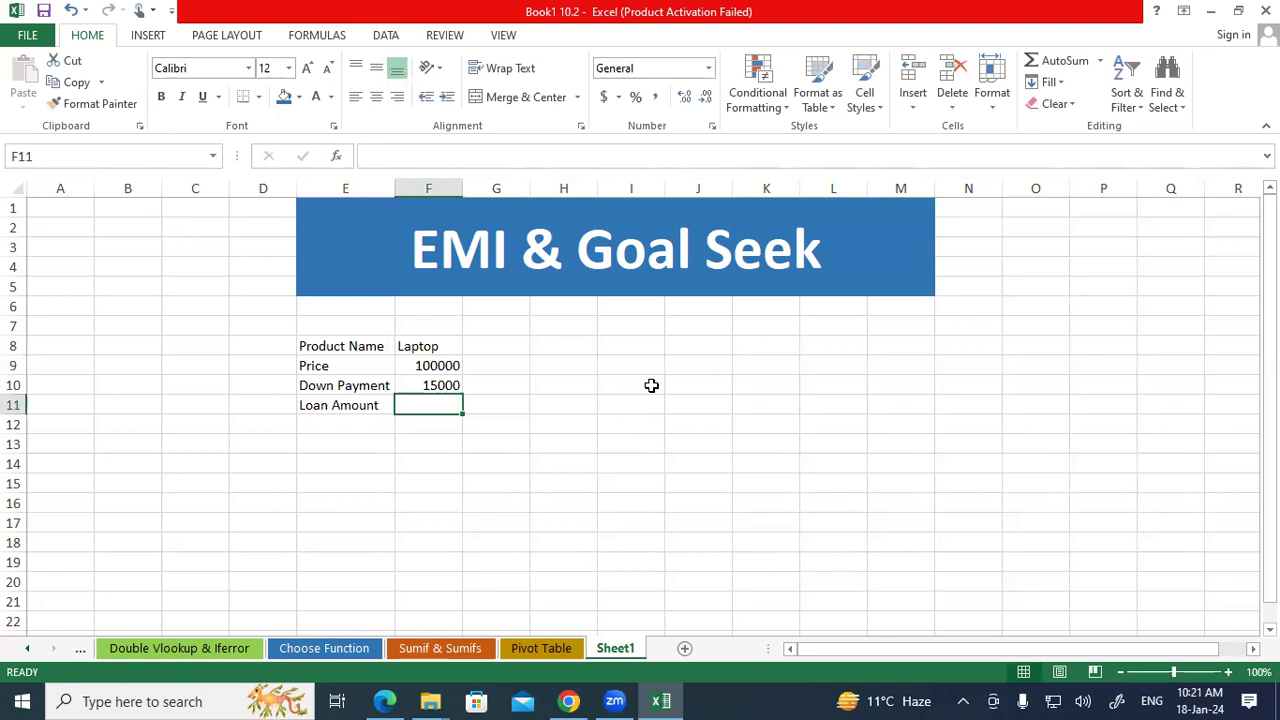
pyautogui.write('=')
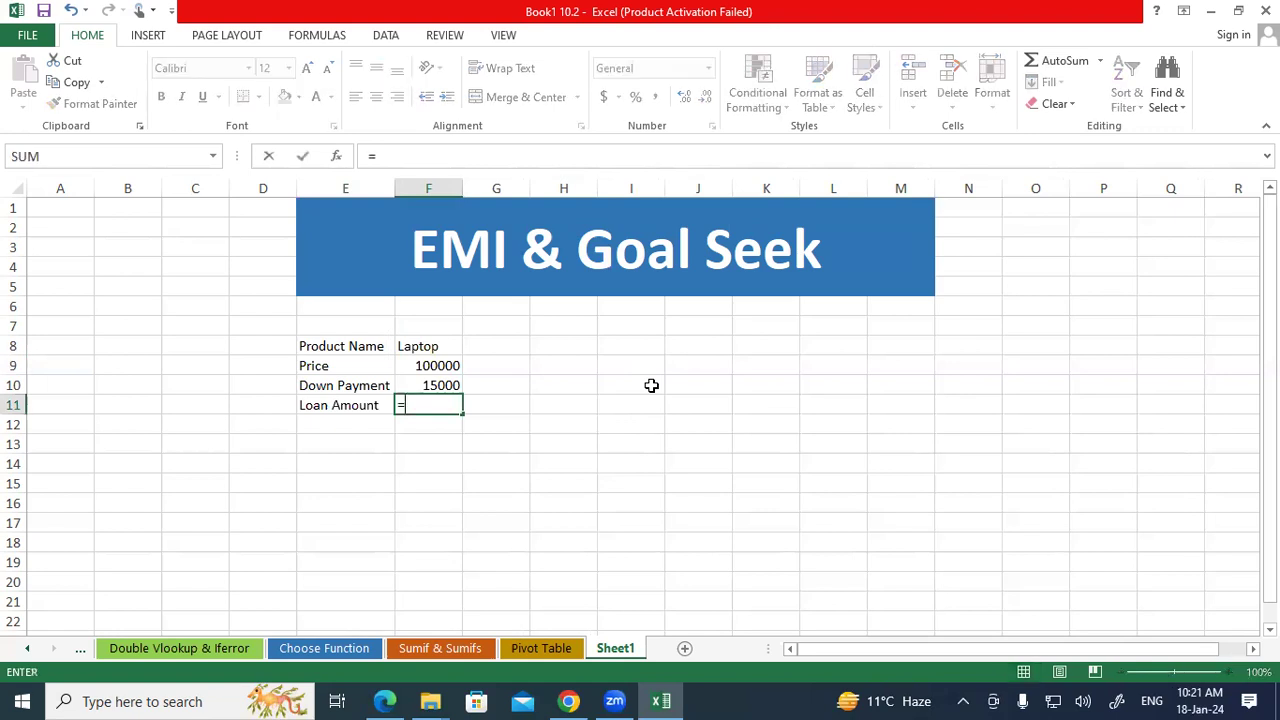
pyautogui.press('Up')
pyautogui.press('Up')
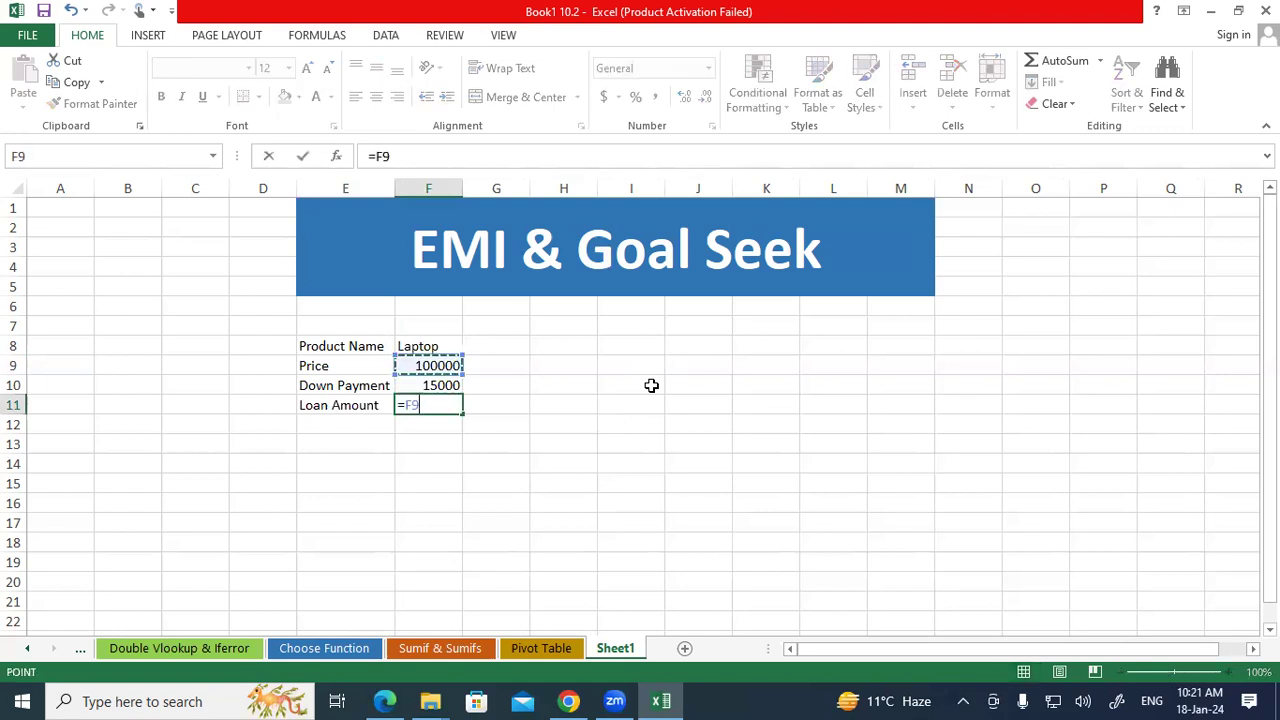
pyautogui.write('-')
pyautogui.press('Up')
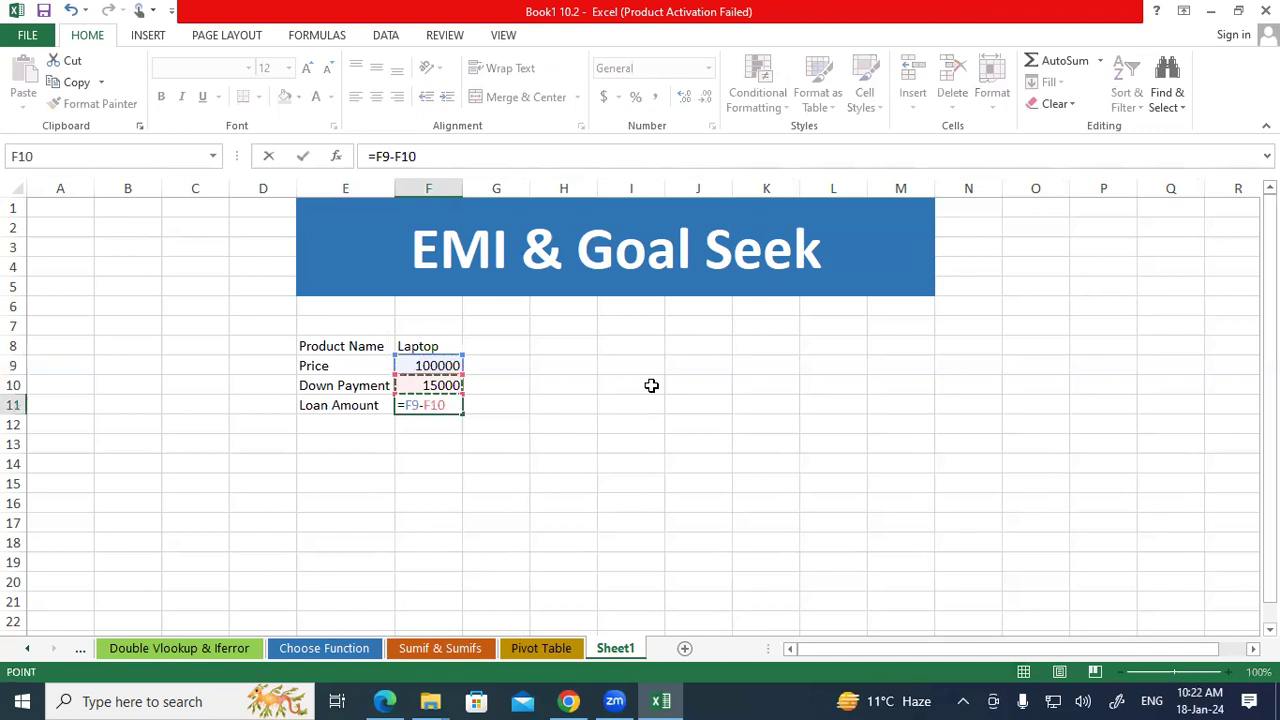
pyautogui.press('Return')
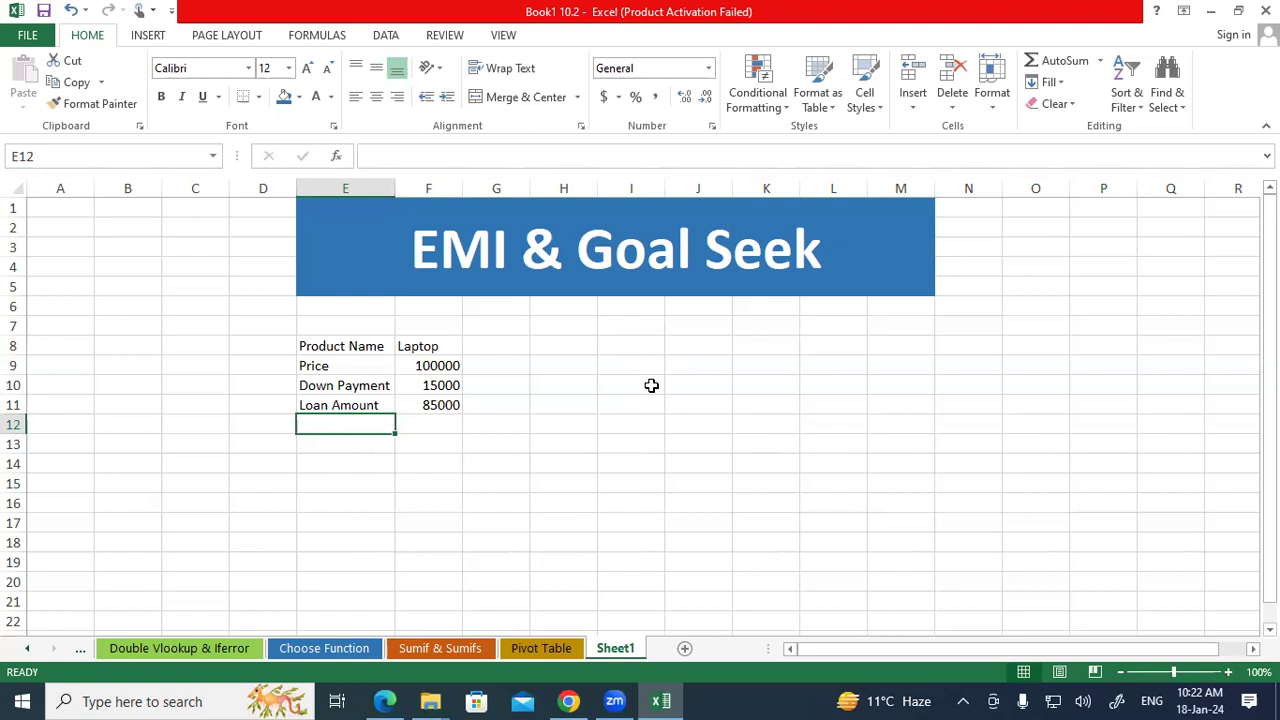
# - Enter Interest 7% and Years 2 below the loan amount
pyautogui.write('In')
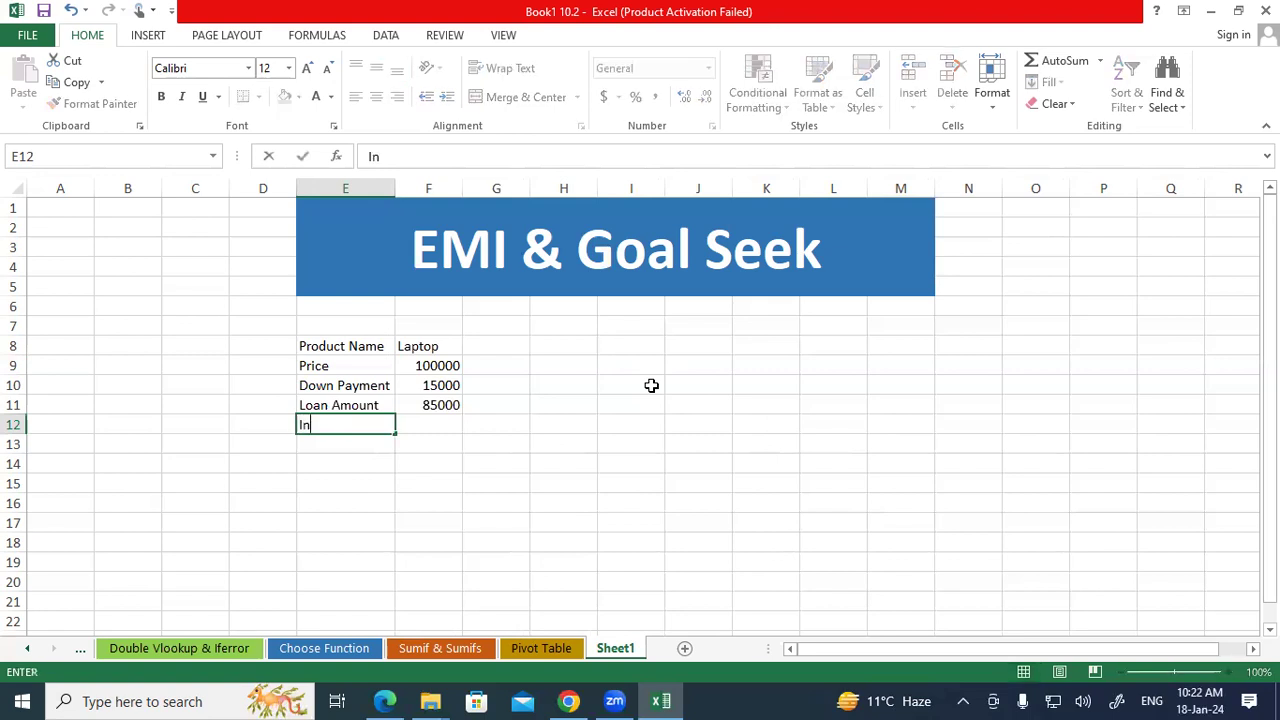
pyautogui.write('terest')
pyautogui.press('Tab')
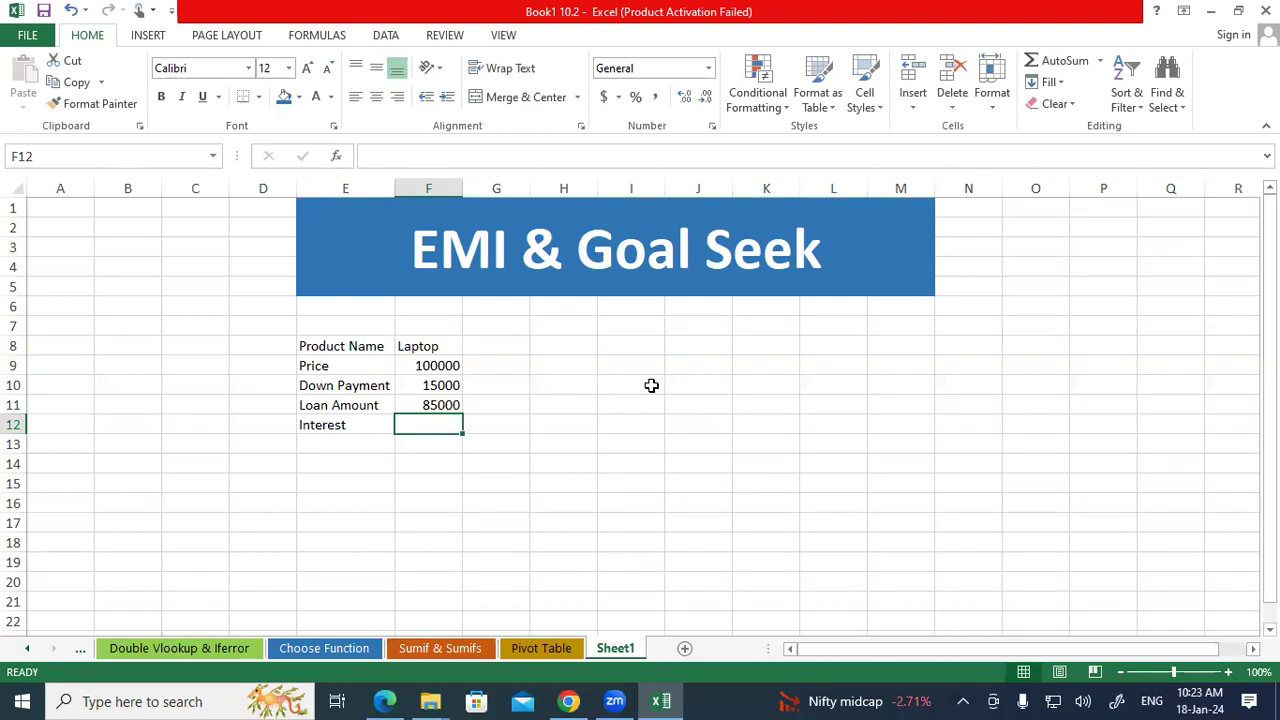
pyautogui.write('7%')
pyautogui.press('Return')
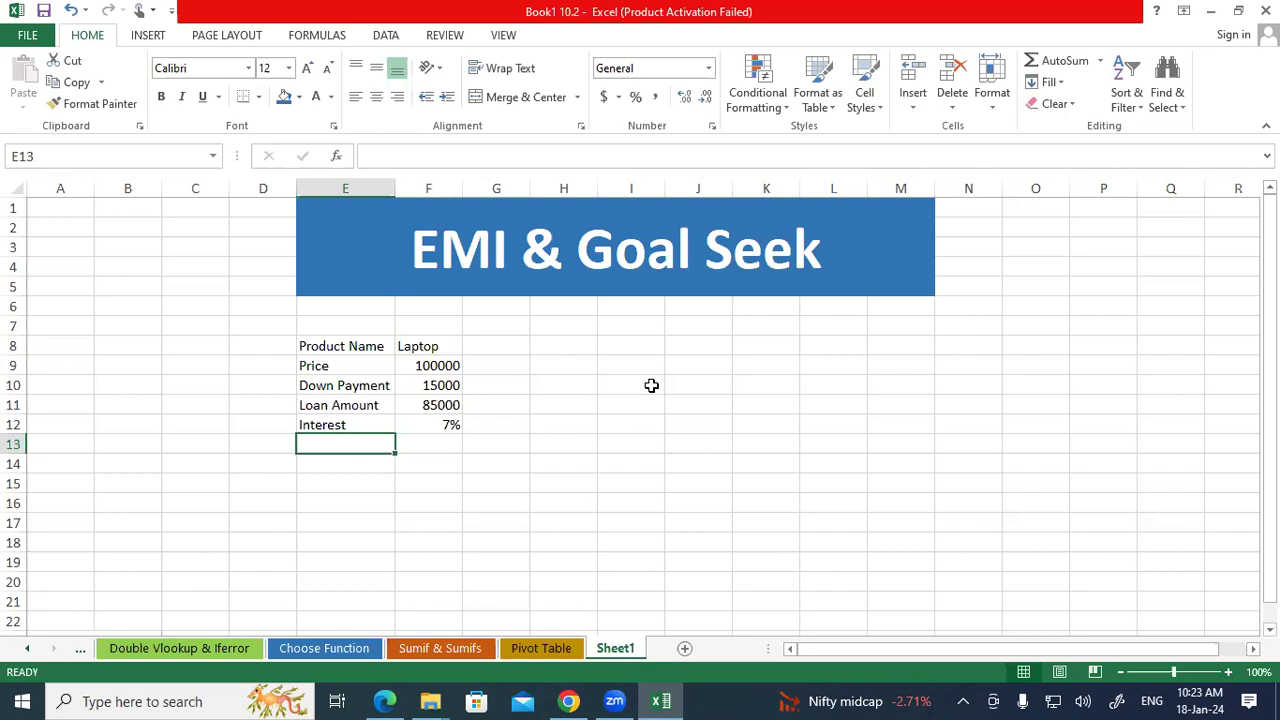
pyautogui.write('Year')
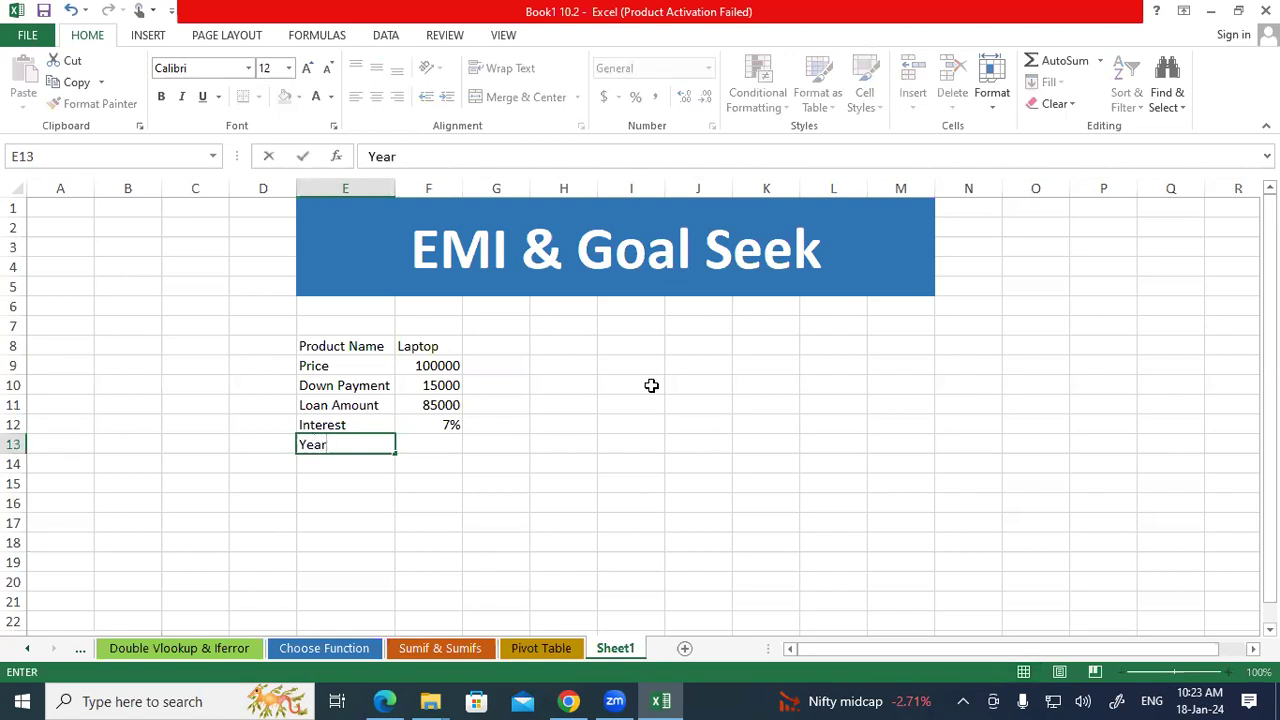
pyautogui.write('s')
pyautogui.press('Tab')
pyautogui.write('2')
pyautogui.press('Return')
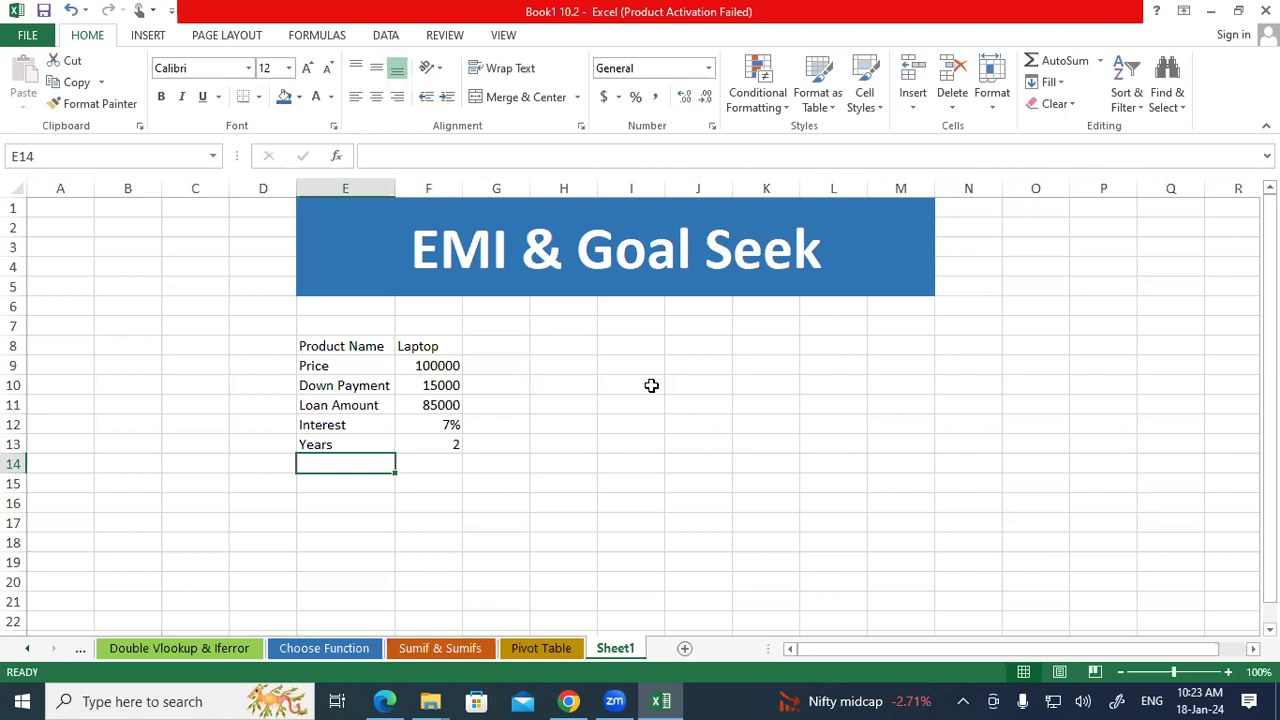
# - Relabel Years as Months with the value 24, and add an EMI label beneath
pyautogui.press('Up')
pyautogui.write('Mou')
pyautogui.press('BackSpace')
pyautogui.write('nths')
pyautogui.press('Tab')
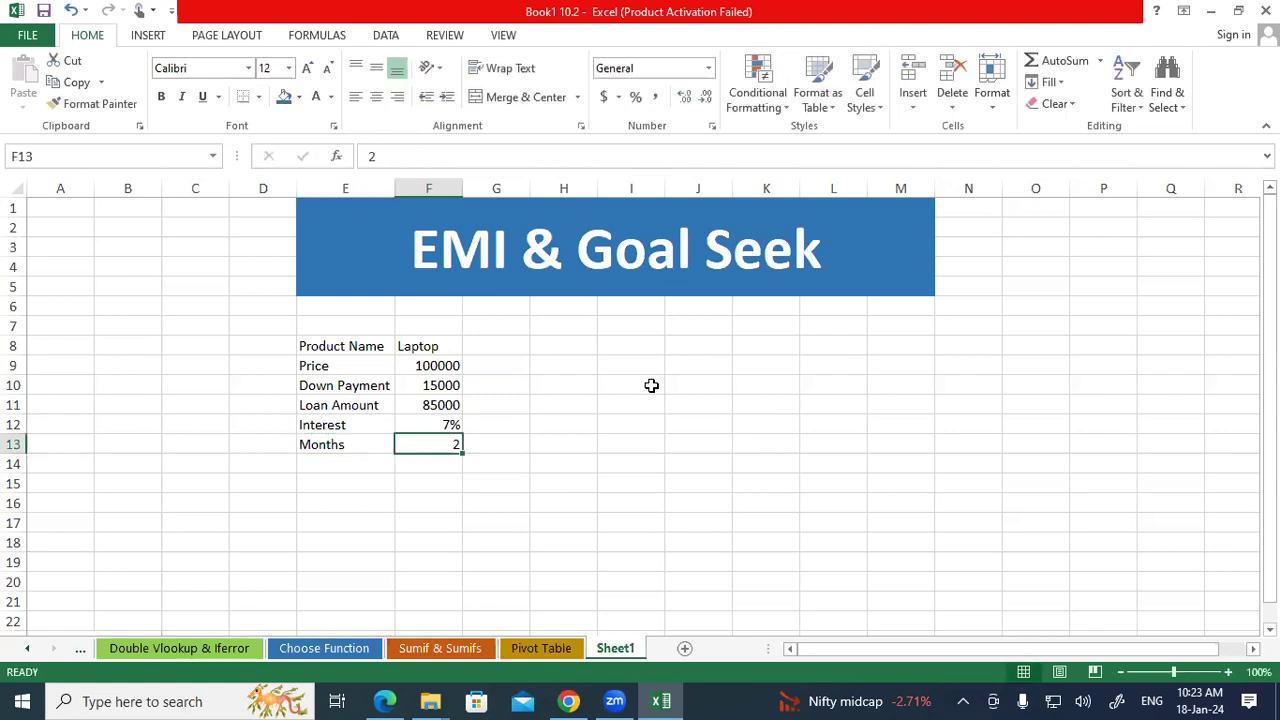
pyautogui.write('24')
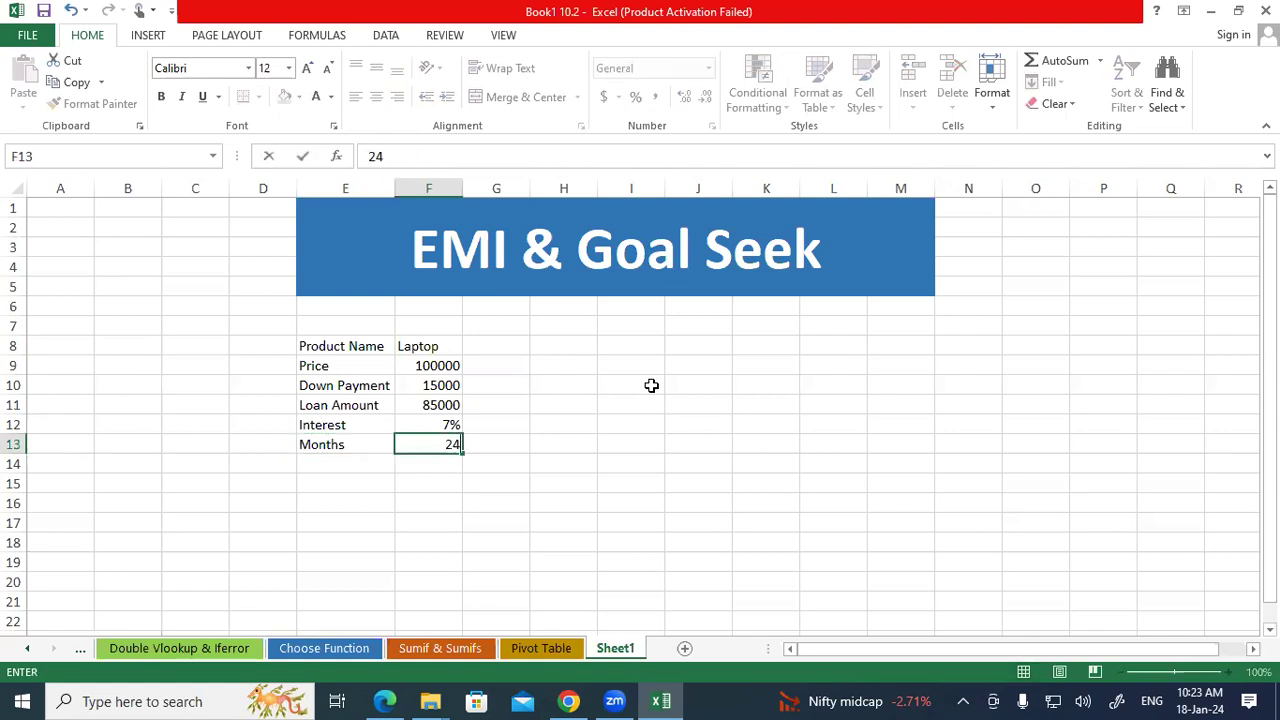
pyautogui.press('BackSpace')
pyautogui.press('BackSpace')
pyautogui.write('24')
pyautogui.press('Return')
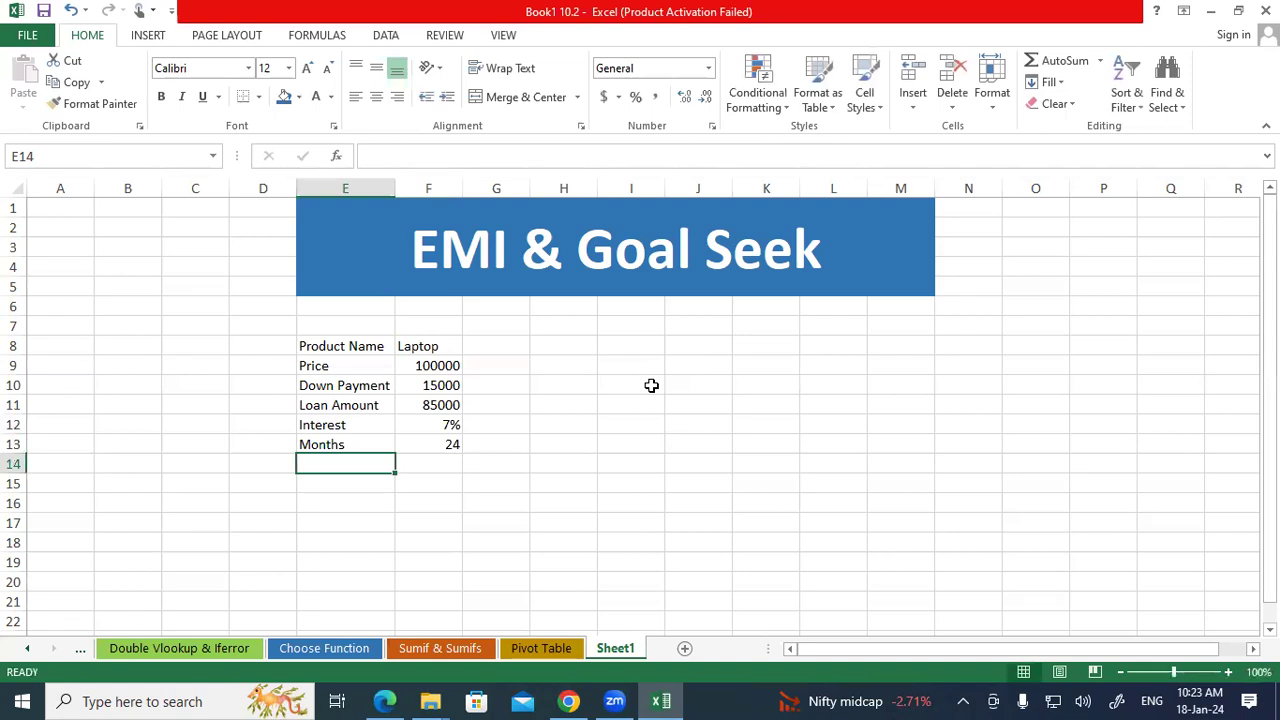
pyautogui.write('EMI')
pyautogui.press('Tab')
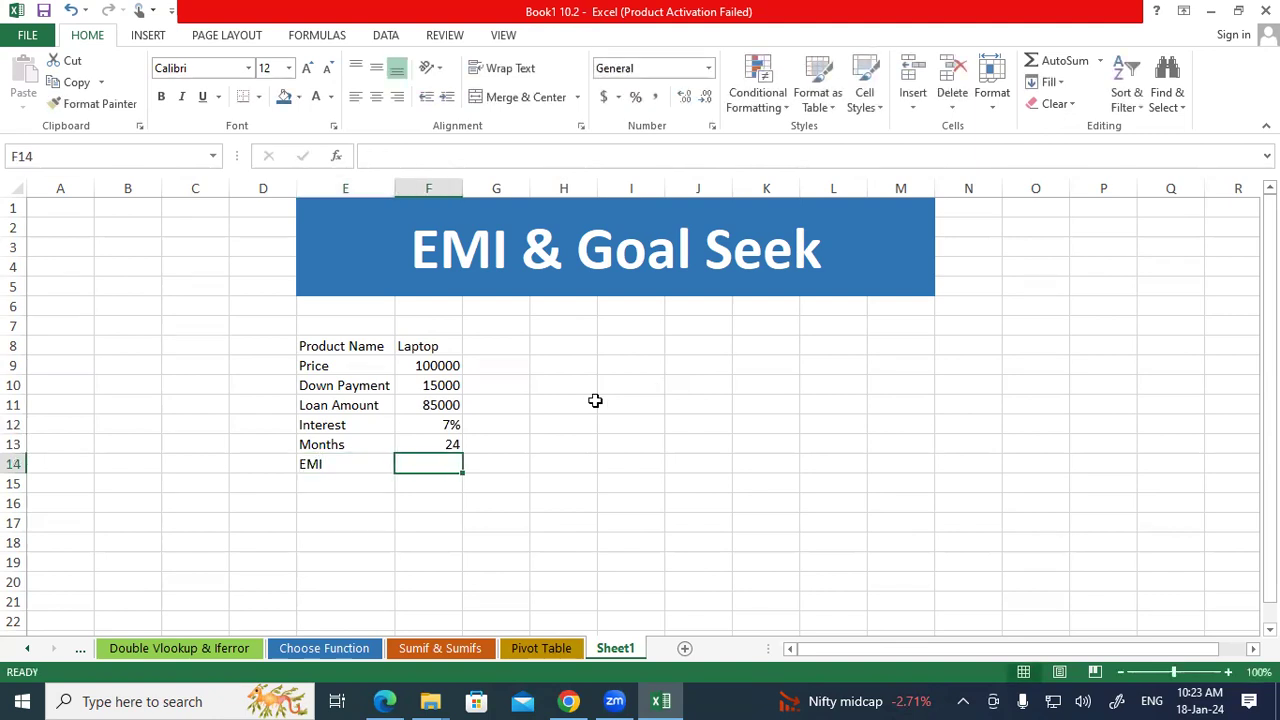
# - Bold the labels in E8:E14, enlarge the table's font and autofit columns E and F
pyautogui.moveTo(343, 345); pyautogui.dragTo(347, 457)
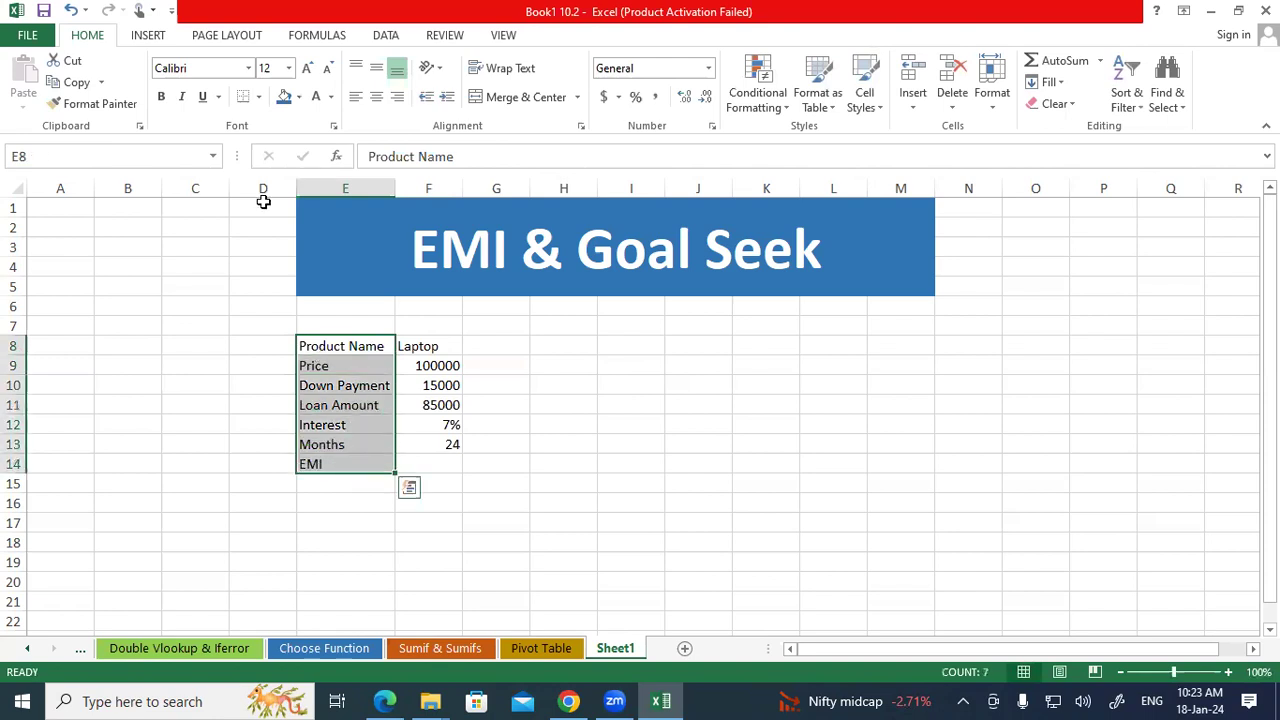
pyautogui.click(160, 96)
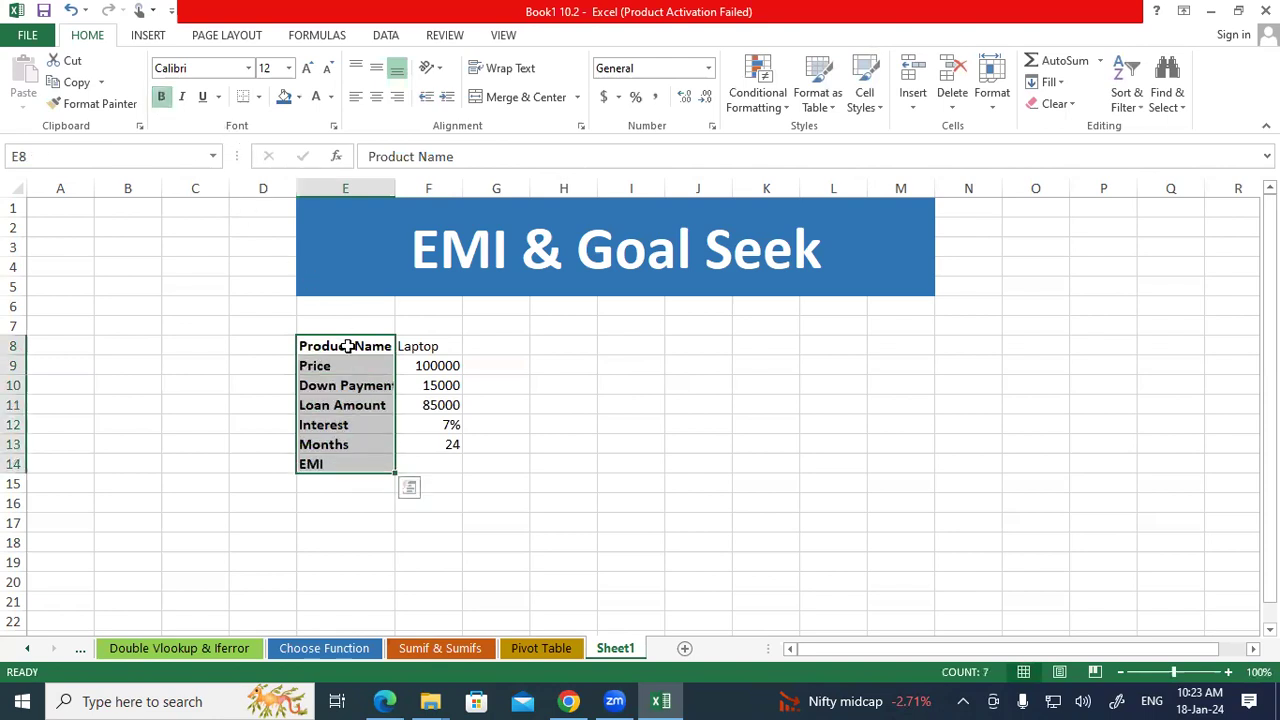
pyautogui.moveTo(343, 346); pyautogui.dragTo(430, 462)
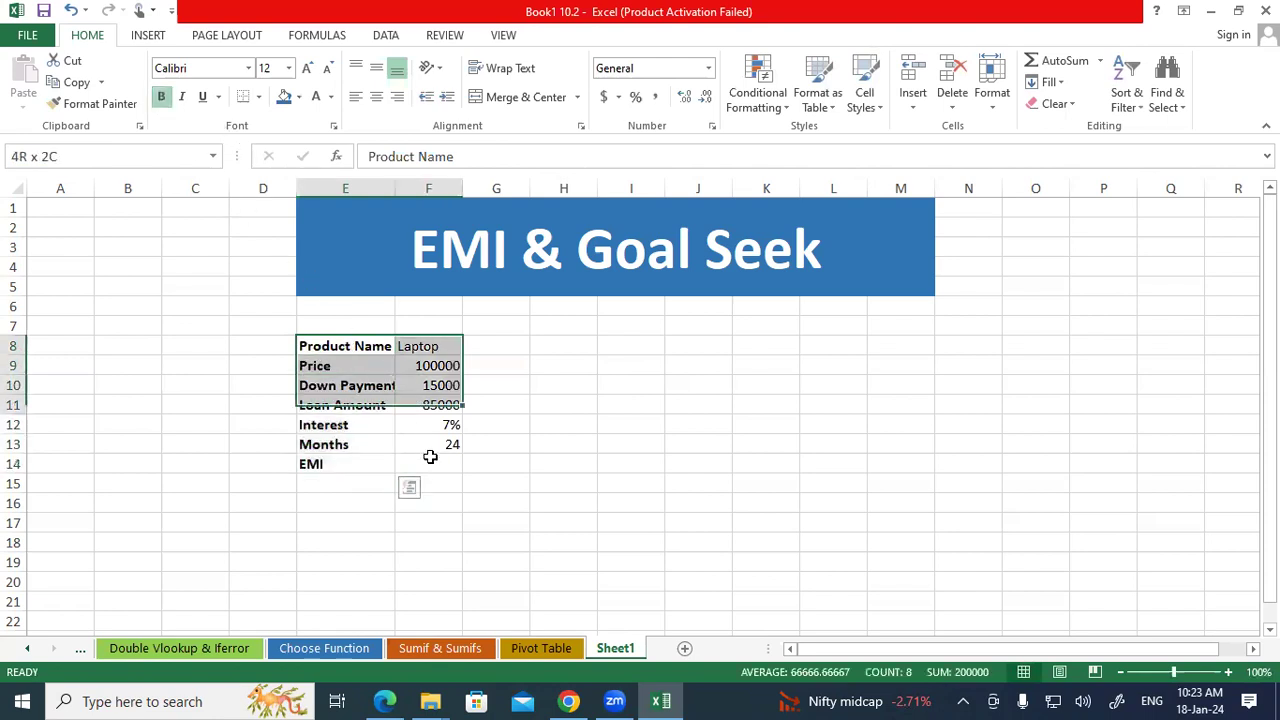
pyautogui.click(307, 68)
pyautogui.click(380, 240)
pyautogui.moveTo(343, 188); pyautogui.dragTo(450, 188)
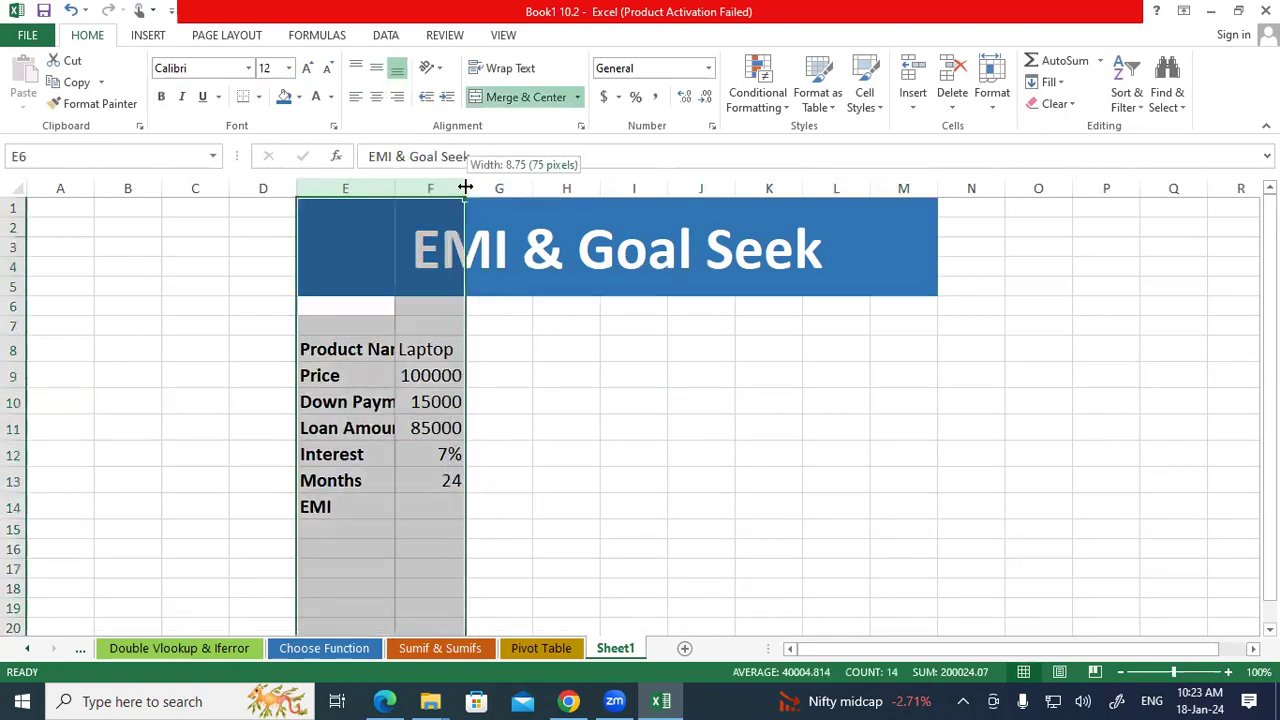
pyautogui.doubleClick(451, 188)
pyautogui.click(608, 451)
# - Apply All Borders to the loan table and widen column F
pyautogui.moveTo(409, 354); pyautogui.dragTo(471, 502)
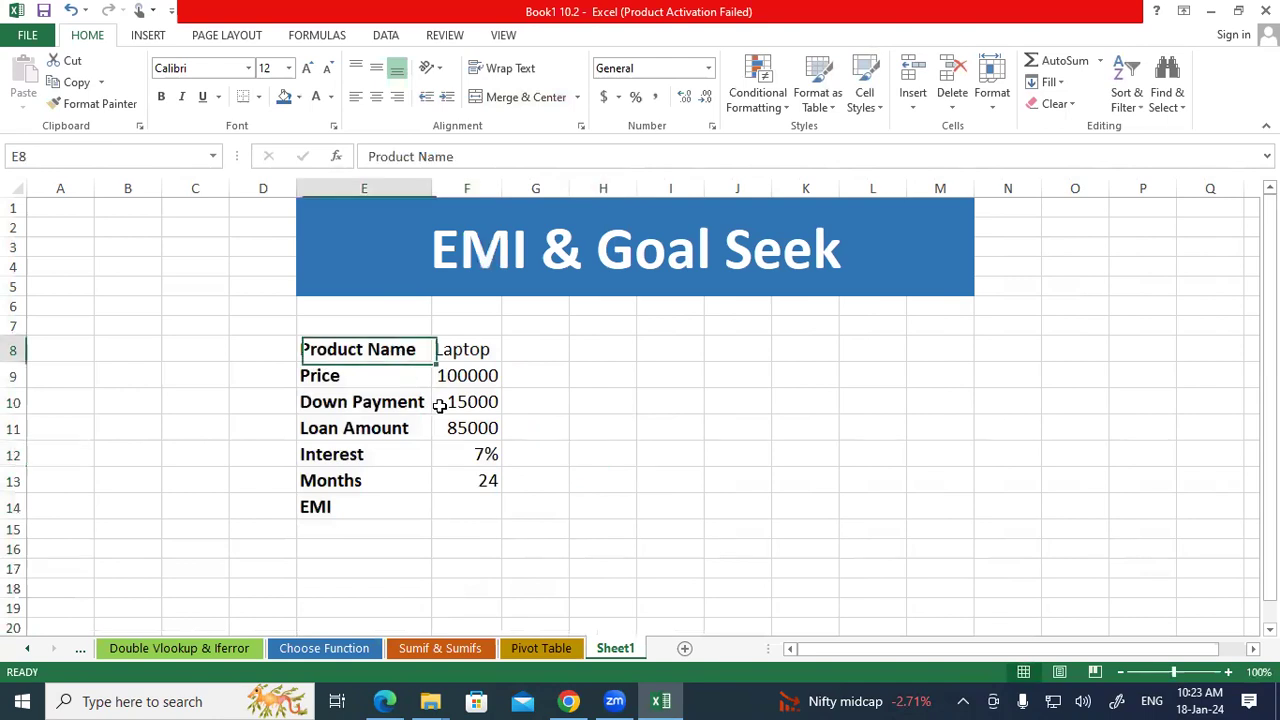
pyautogui.click(258, 96)
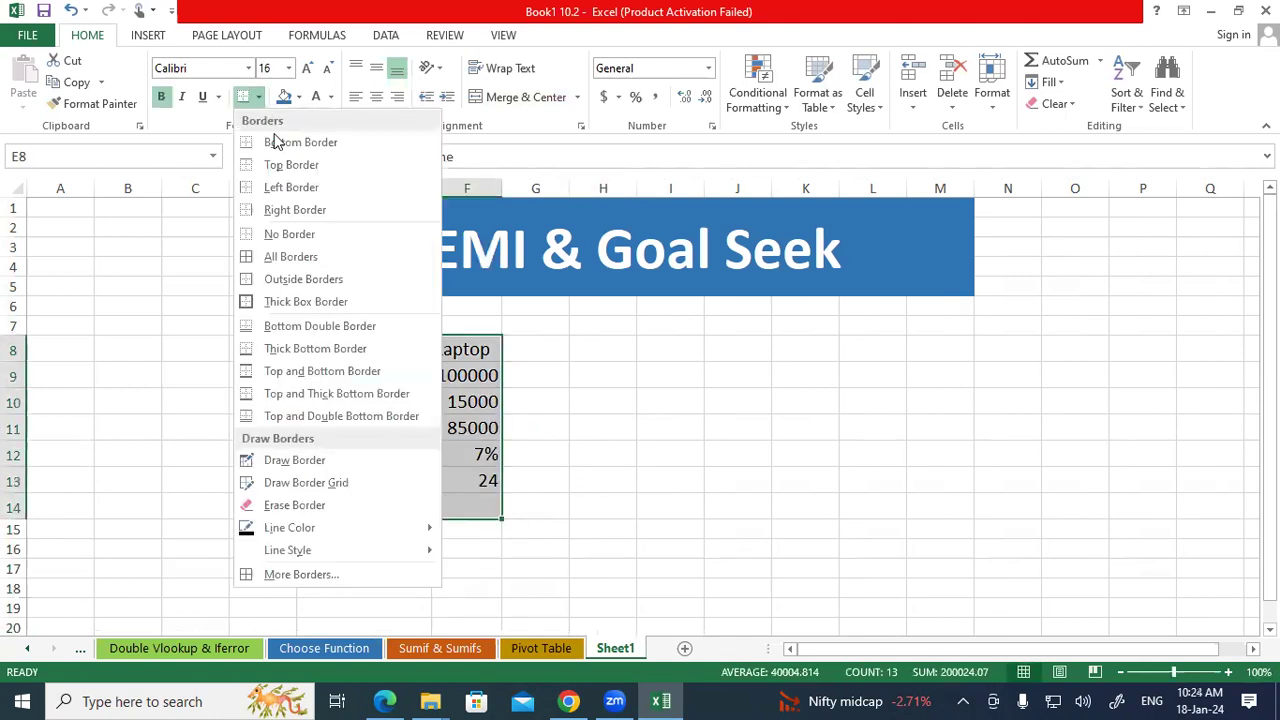
pyautogui.click(280, 258)
pyautogui.click(577, 365)
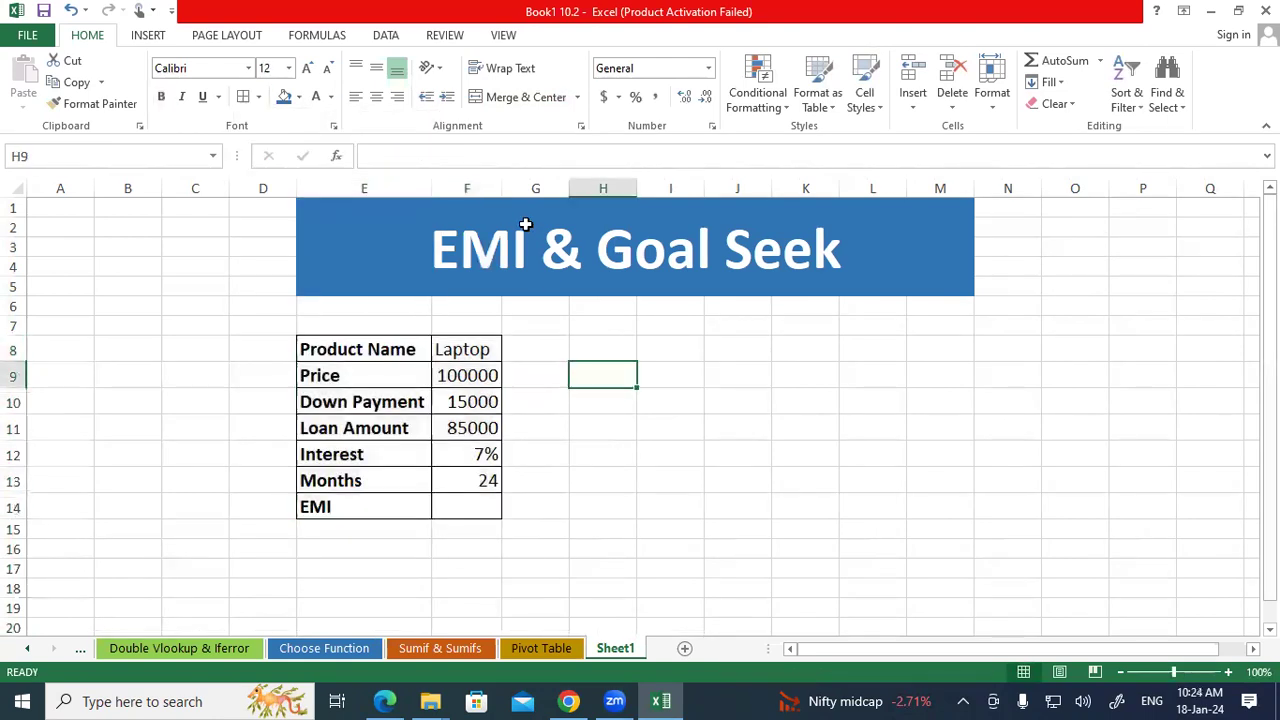
pyautogui.click(498, 182)
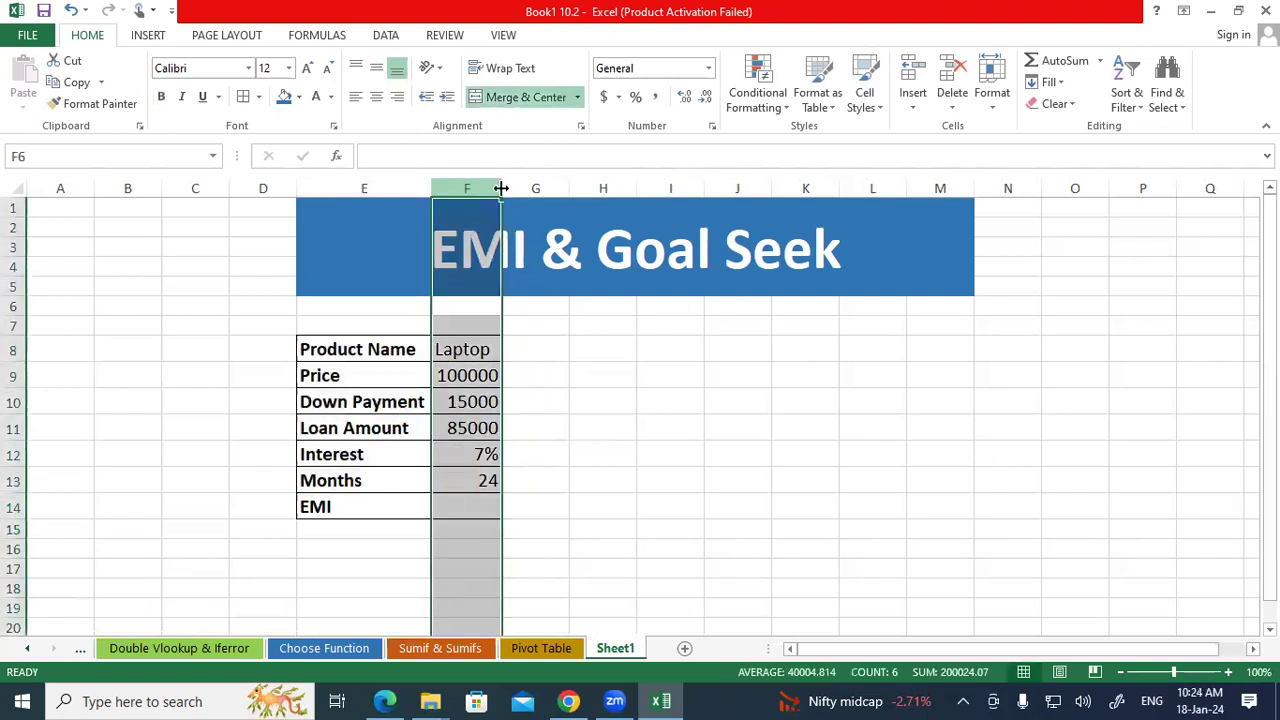
pyautogui.moveTo(504, 186); pyautogui.dragTo(522, 186)
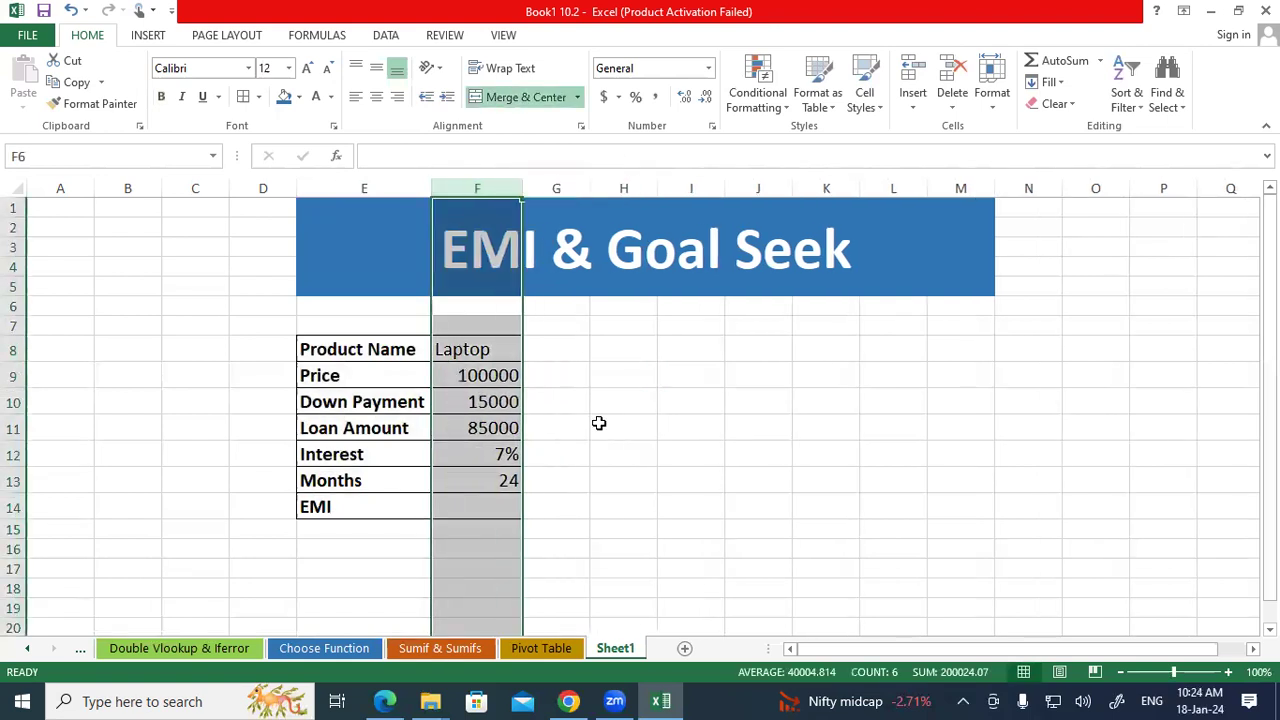
pyautogui.click(615, 426)
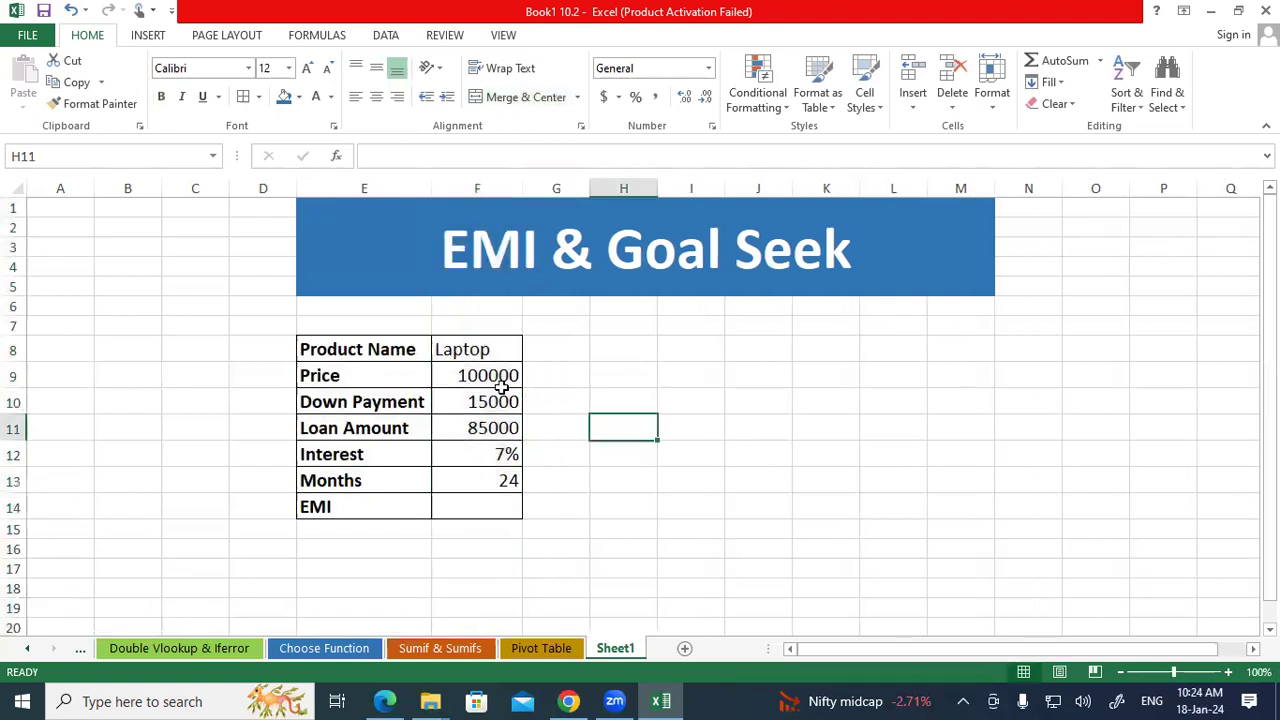
pyautogui.click(454, 341)
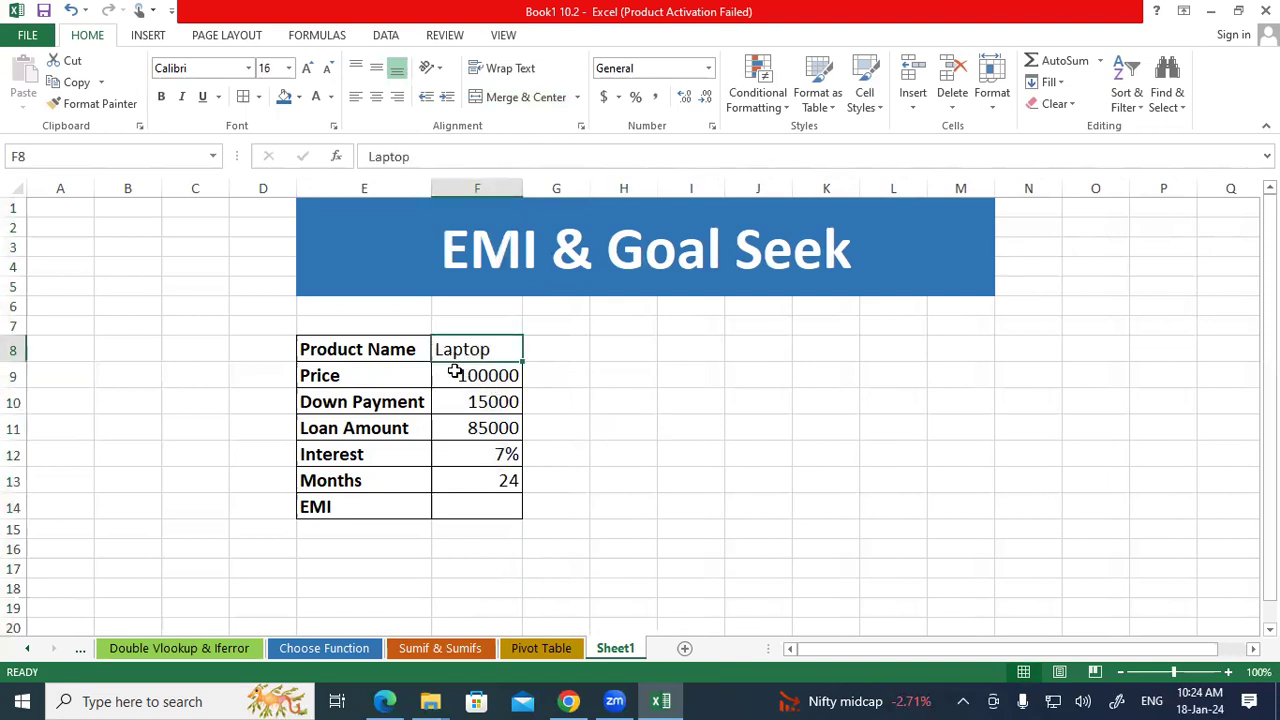
pyautogui.click(454, 372)
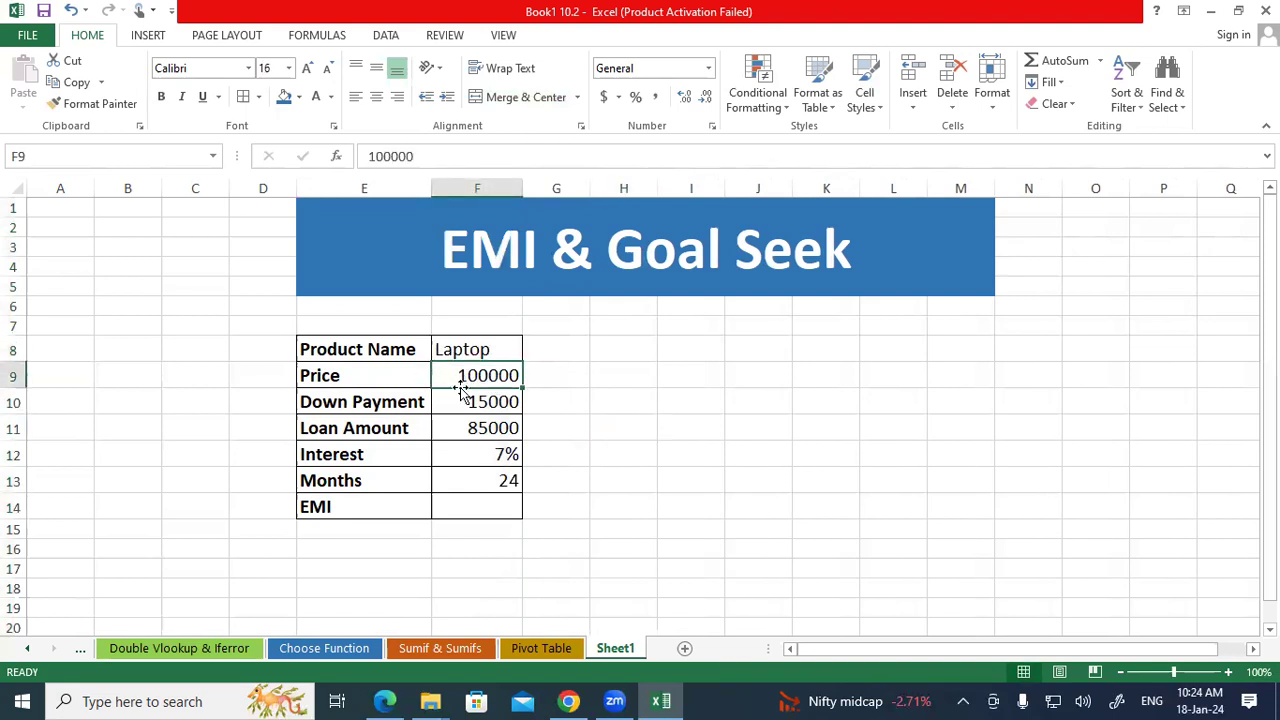
pyautogui.click(462, 402)
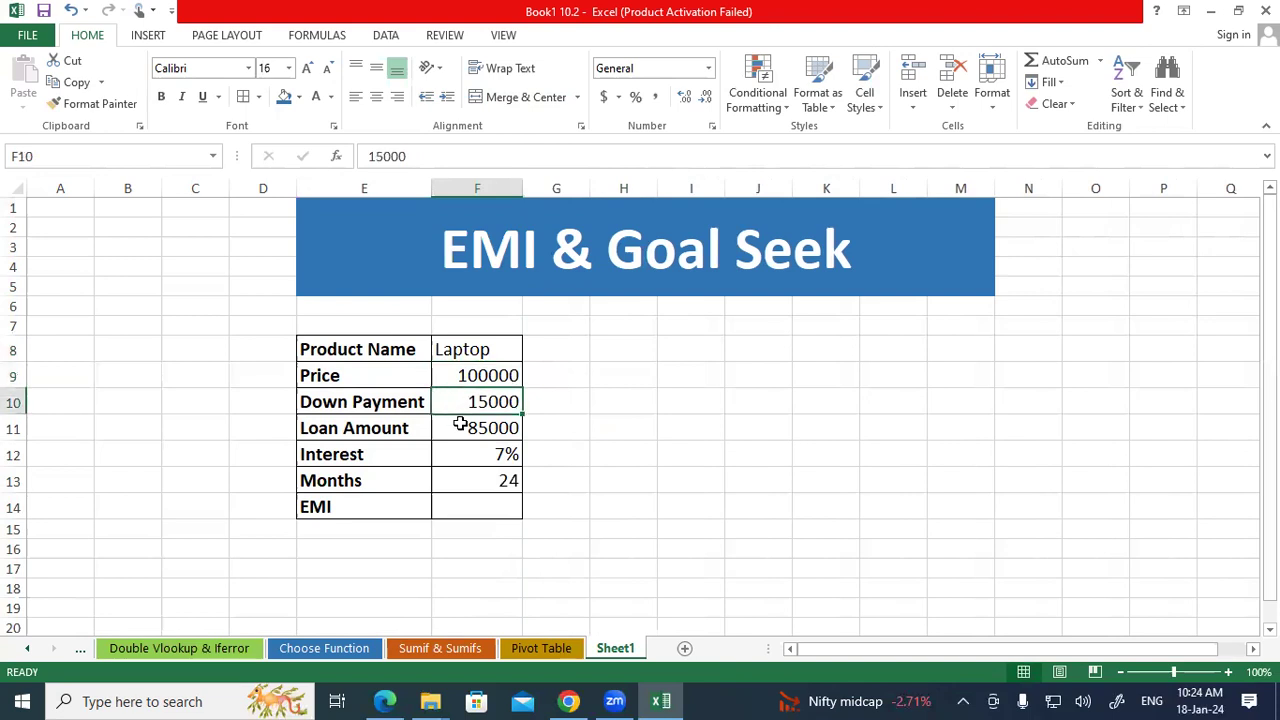
pyautogui.click(460, 428)
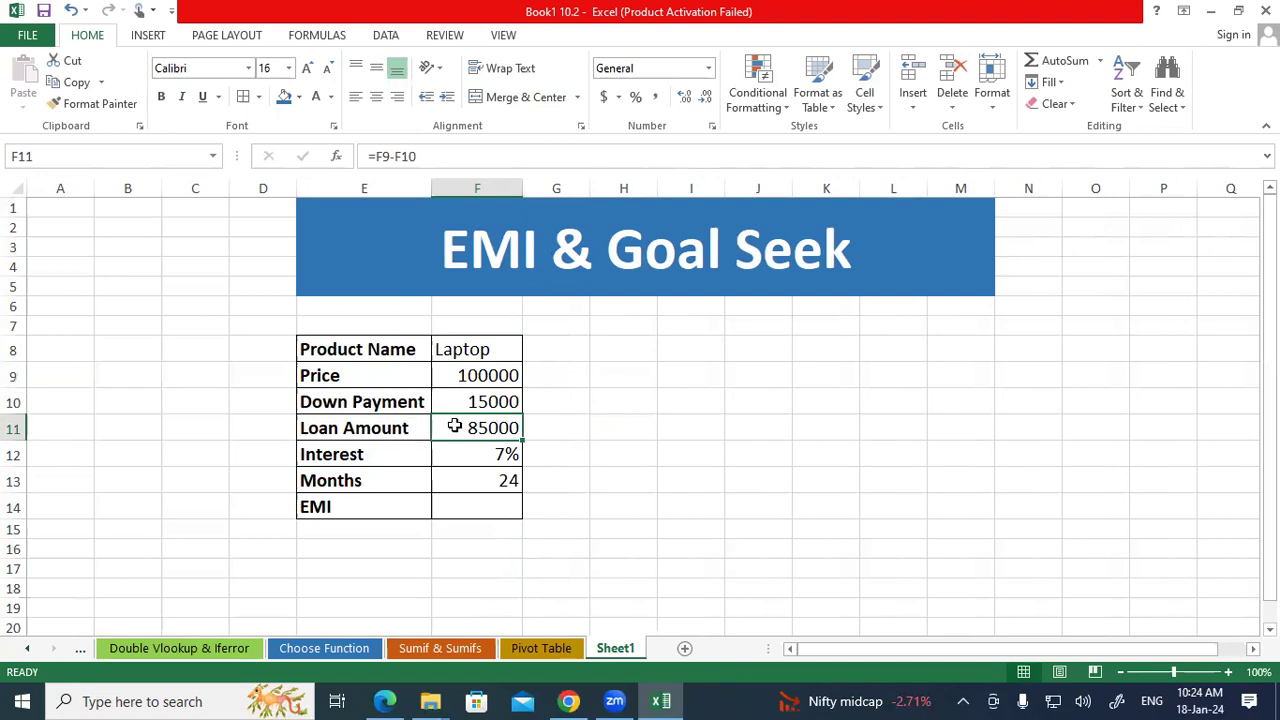
pyautogui.click(449, 449)
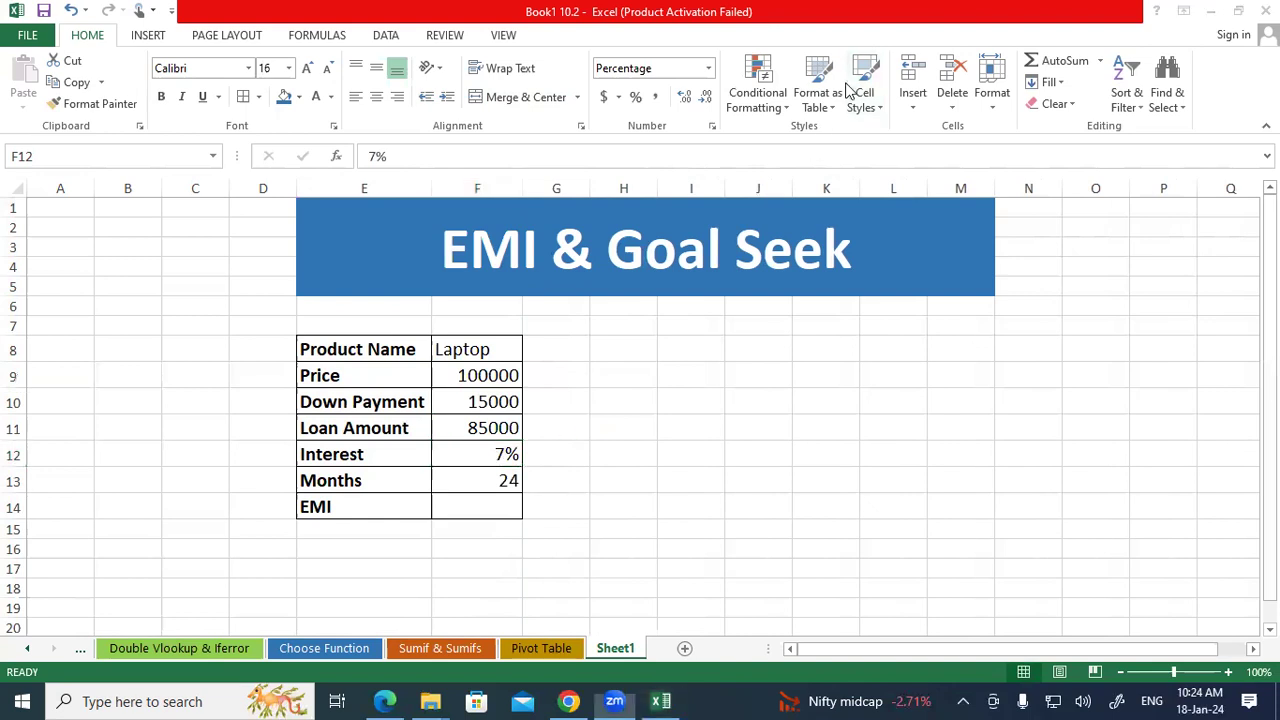
pyautogui.moveTo(518, 414)
pyautogui.mouseDown()
pyautogui.moveTo(497, 428)
pyautogui.moveTo(500, 418)
pyautogui.moveTo(536, 462)
pyautogui.moveTo(510, 466)
pyautogui.mouseUp()
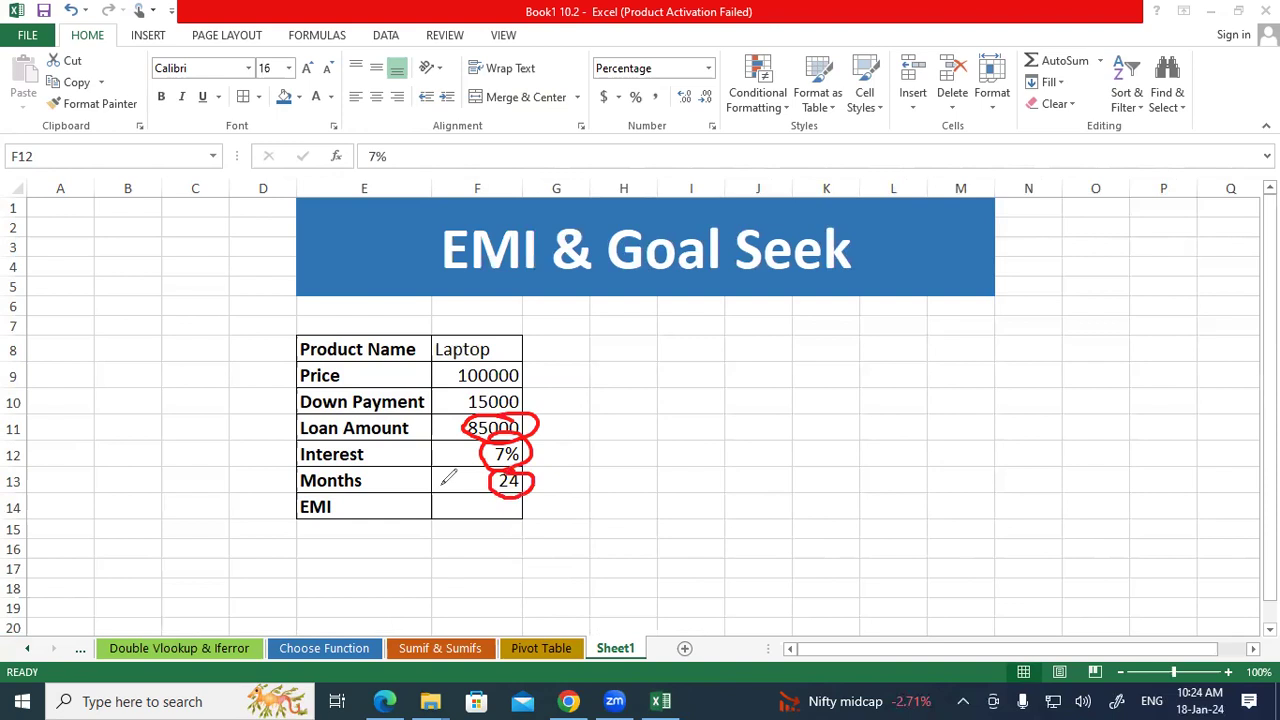
pyautogui.click(362, 441)
pyautogui.moveTo(304, 440)
pyautogui.mouseDown()
pyautogui.moveTo(377, 450)
pyautogui.moveTo(366, 446)
pyautogui.mouseUp()
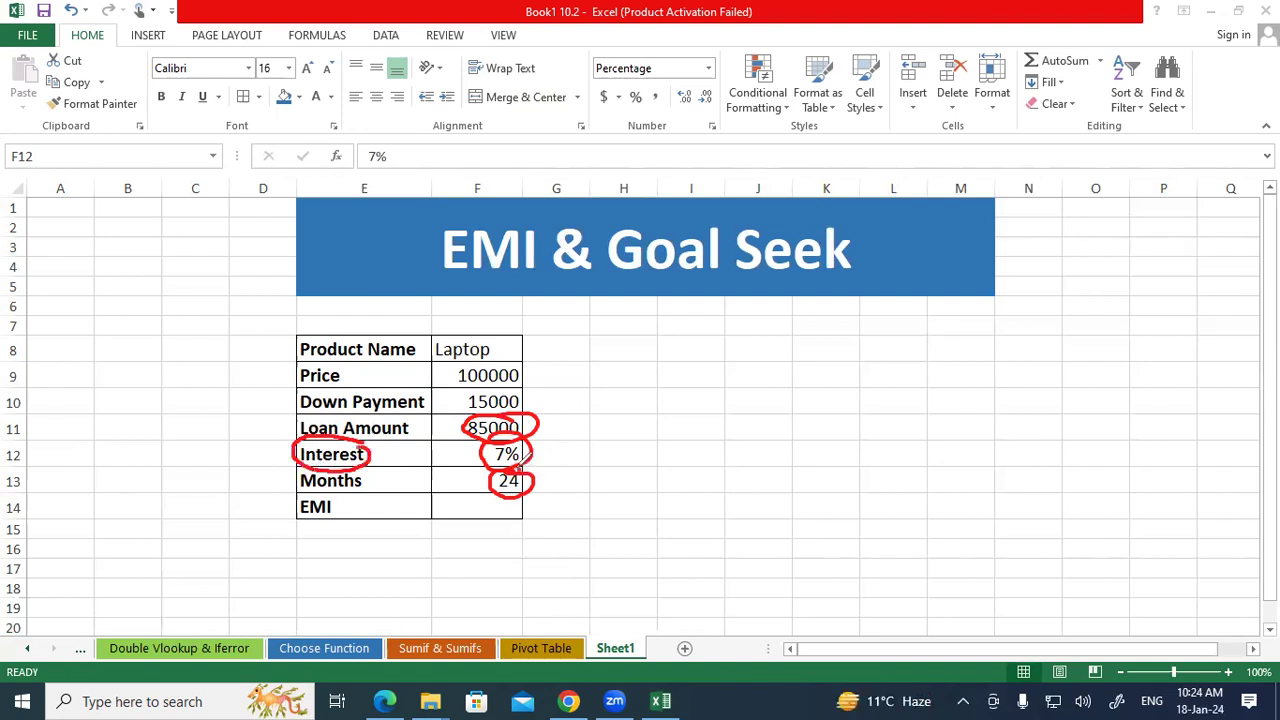
pyautogui.moveTo(500, 463); pyautogui.dragTo(513, 466)
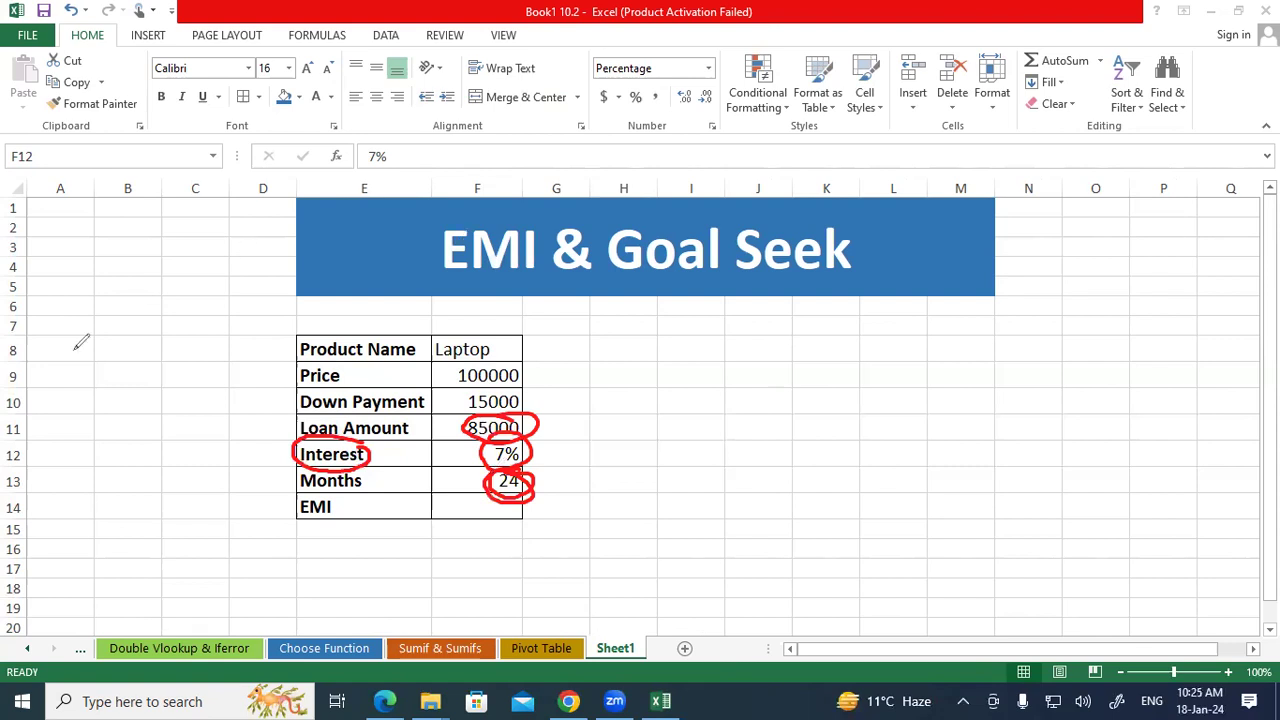
# - Begin the EMI formula in F14 as =PMT(F12, using the interest rate cell
pyautogui.press('e')
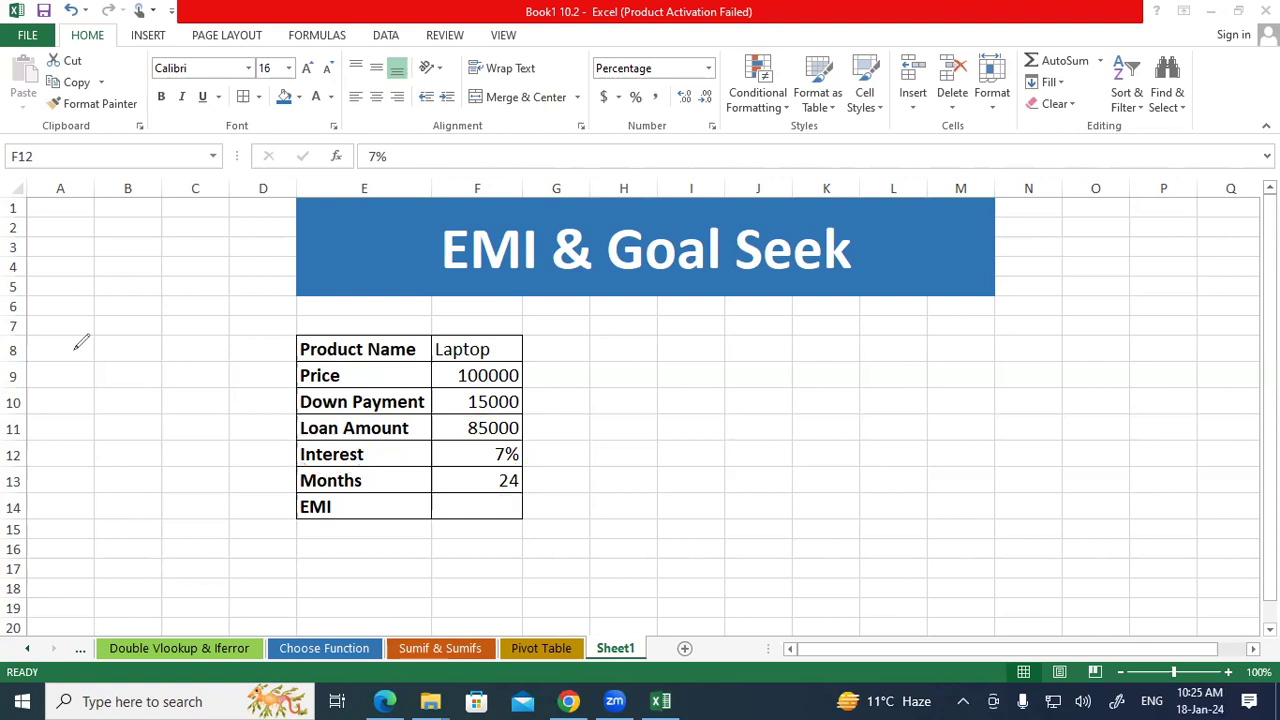
pyautogui.press('Escape')
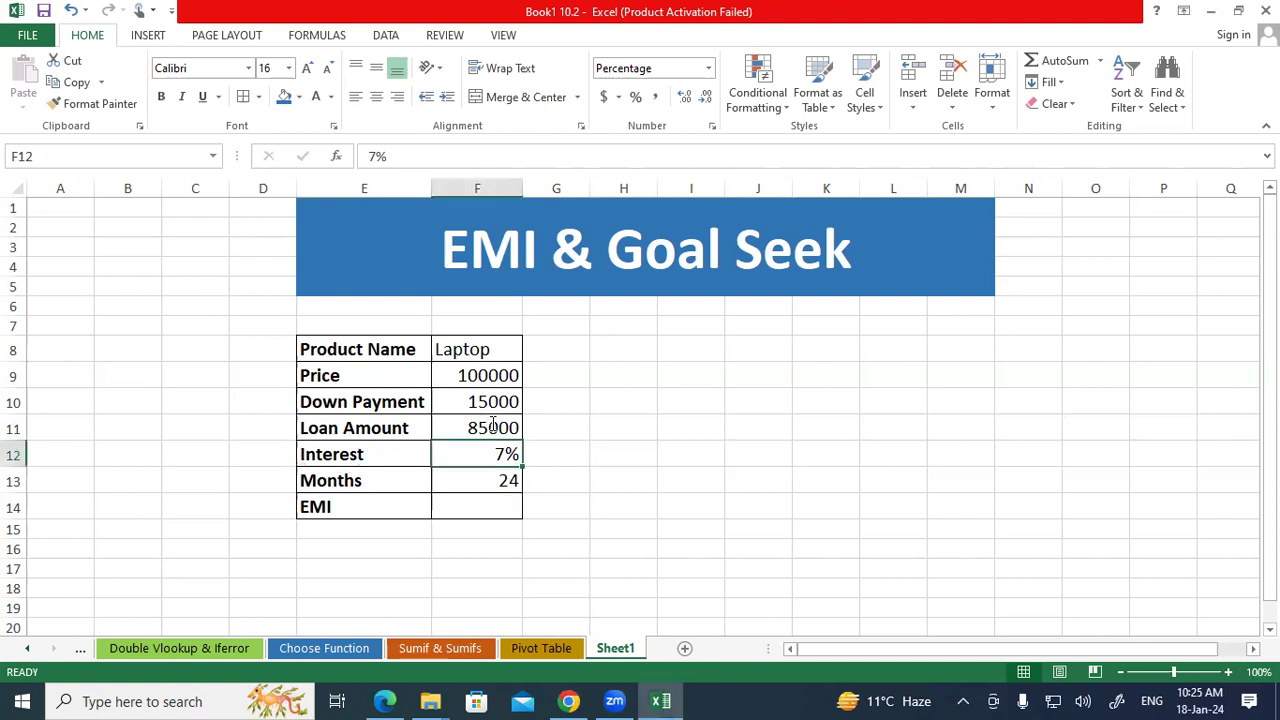
pyautogui.press('F2')
pyautogui.click(484, 427)
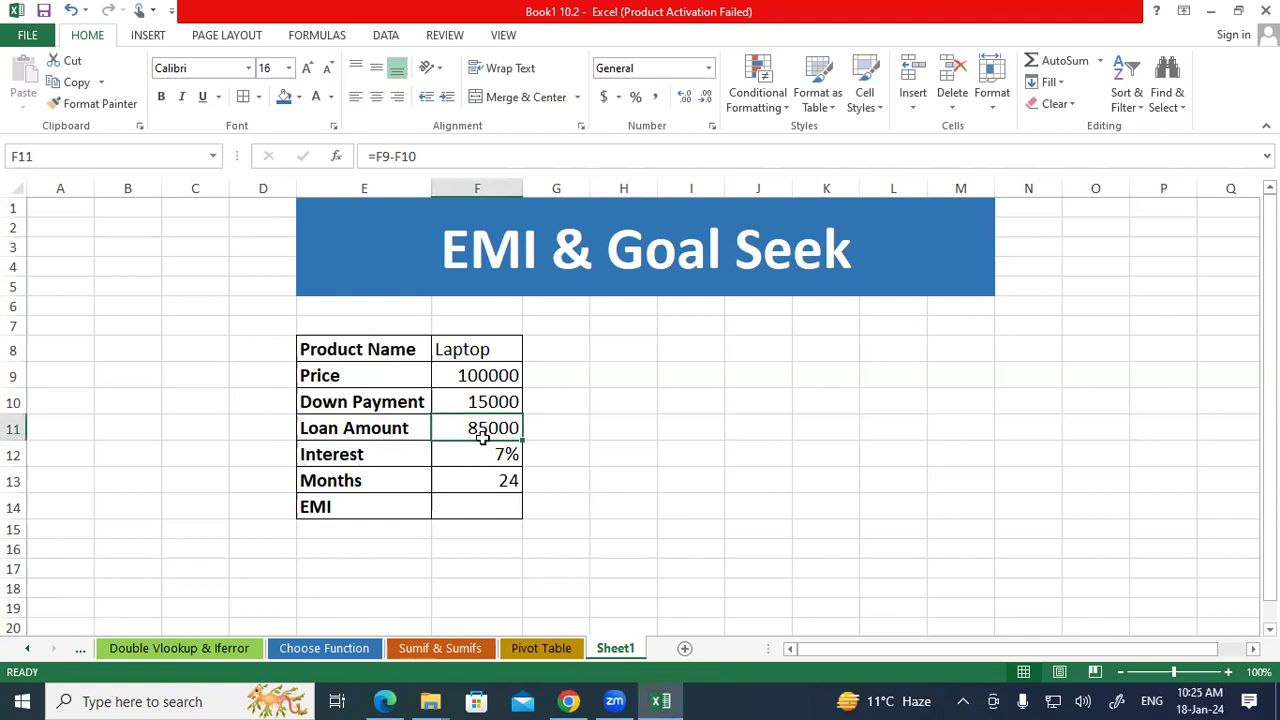
pyautogui.click(477, 502)
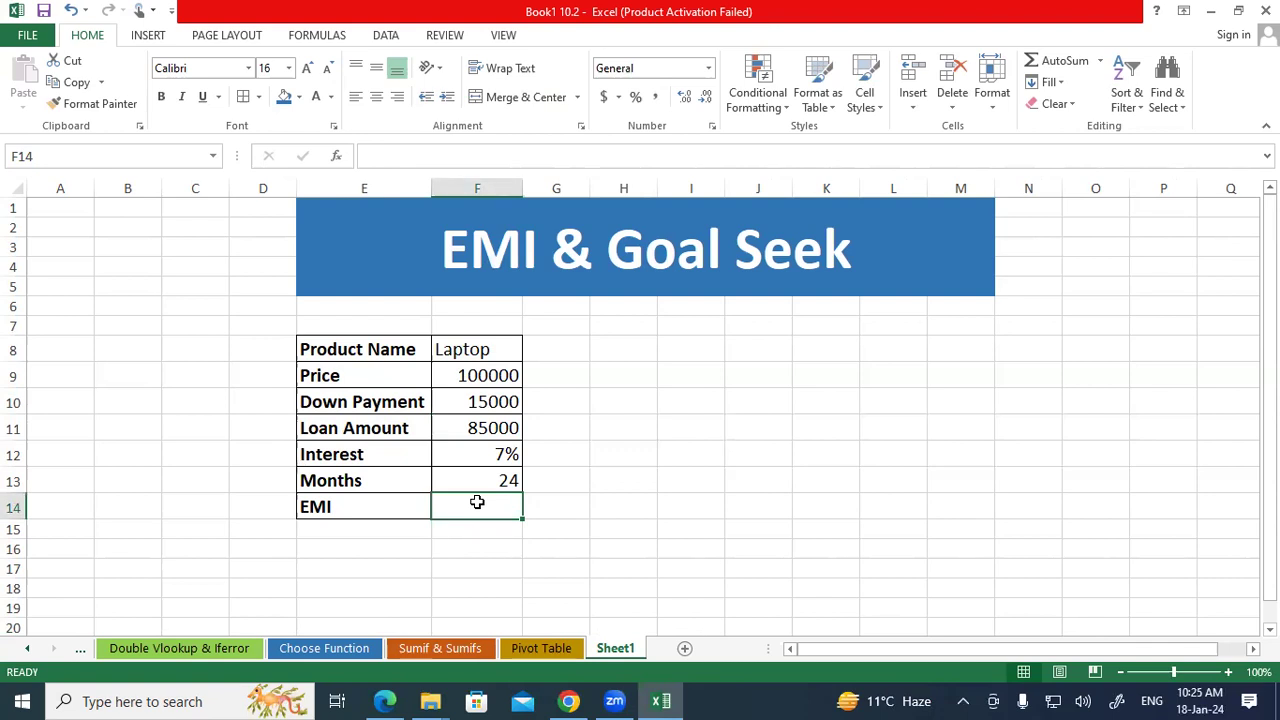
pyautogui.write('=pmt')
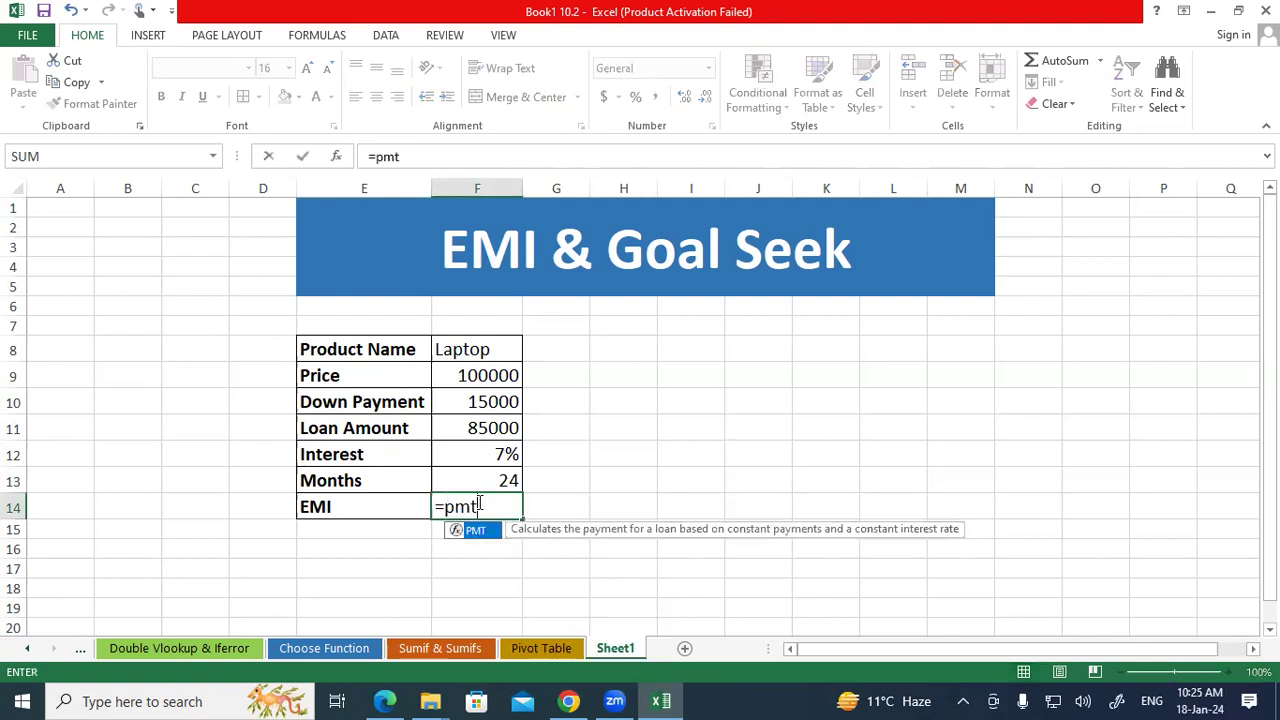
pyautogui.press('Tab')
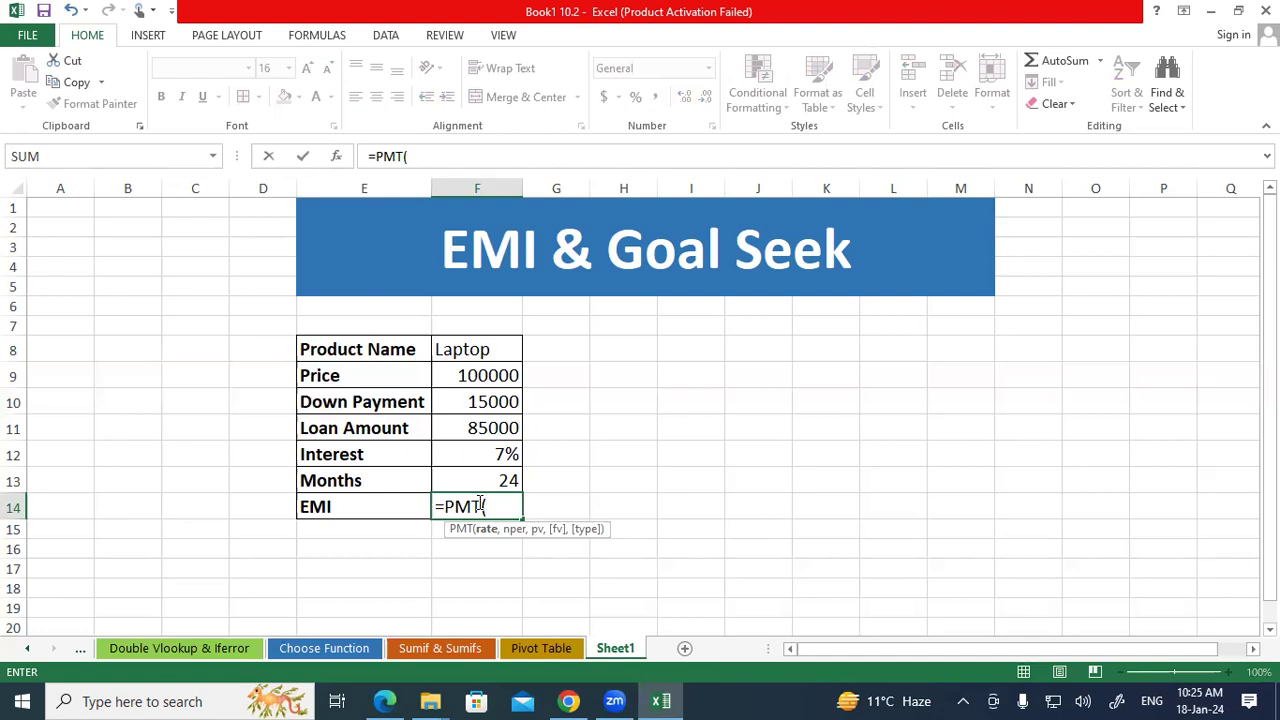
pyautogui.click(454, 455)
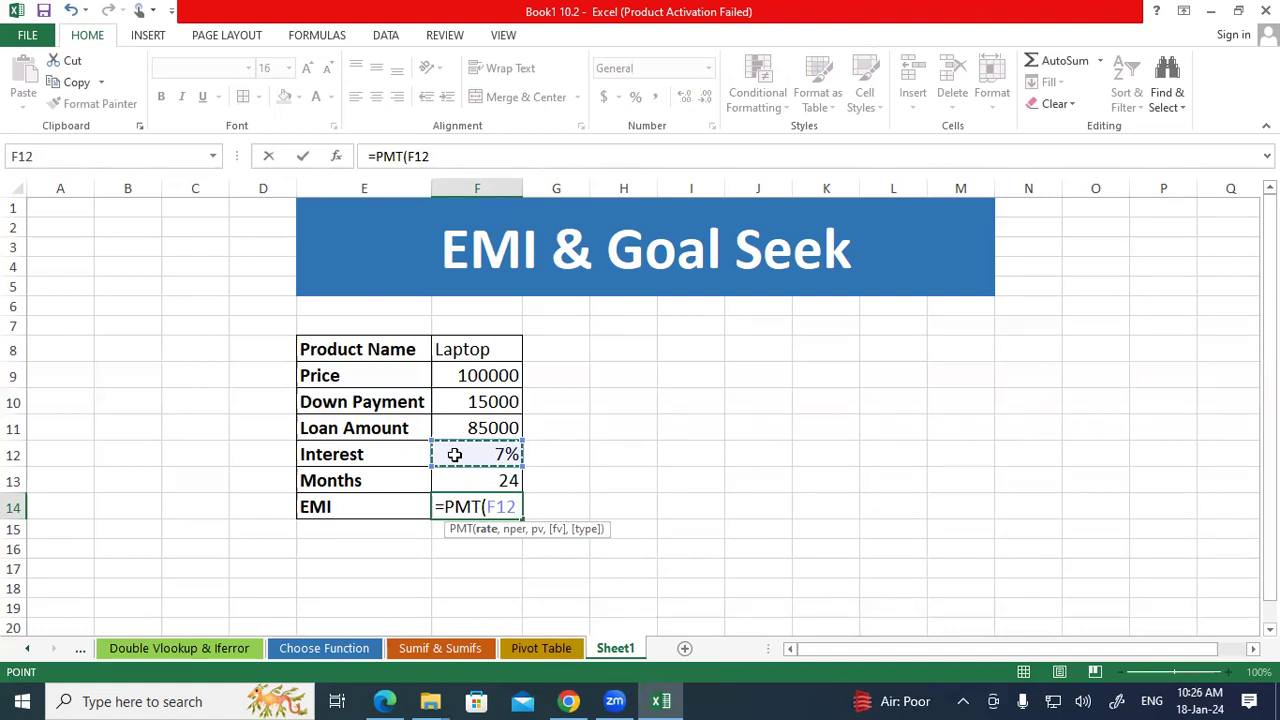
# - Add F12/12, F13 and F11 as the PMT rate, months and loan-amount arguments
pyautogui.write('/12')
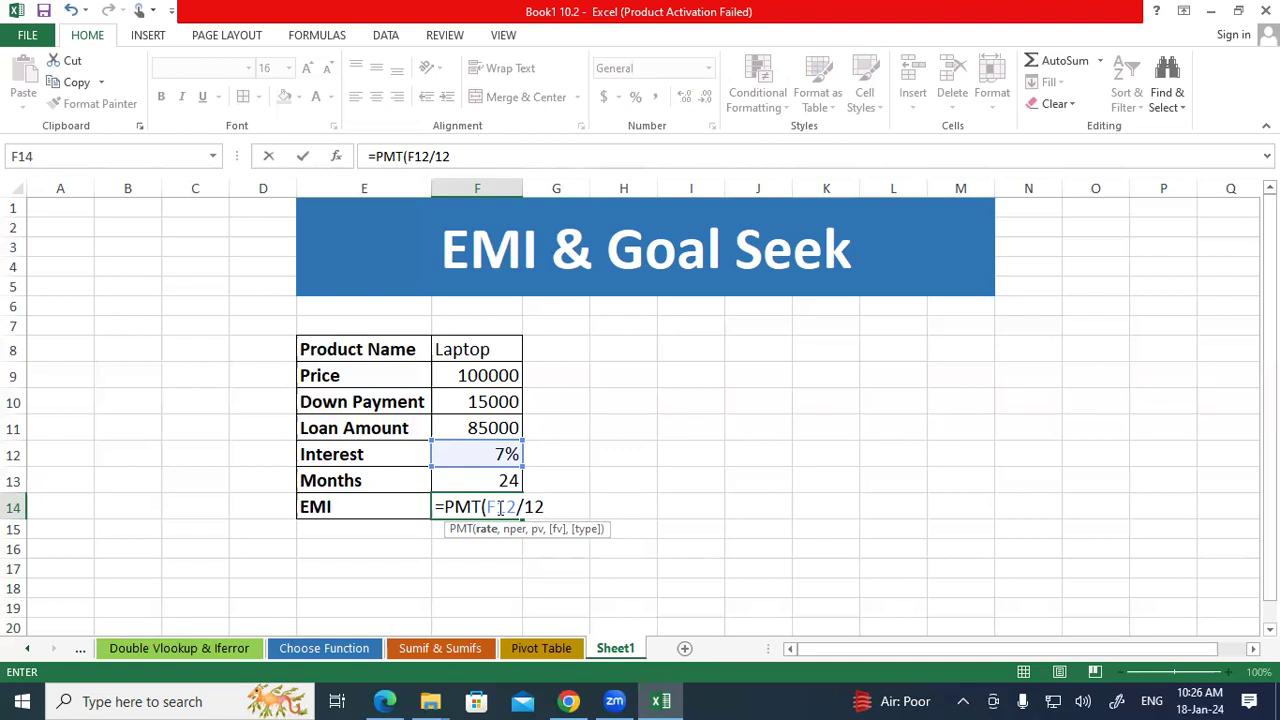
pyautogui.write(',')
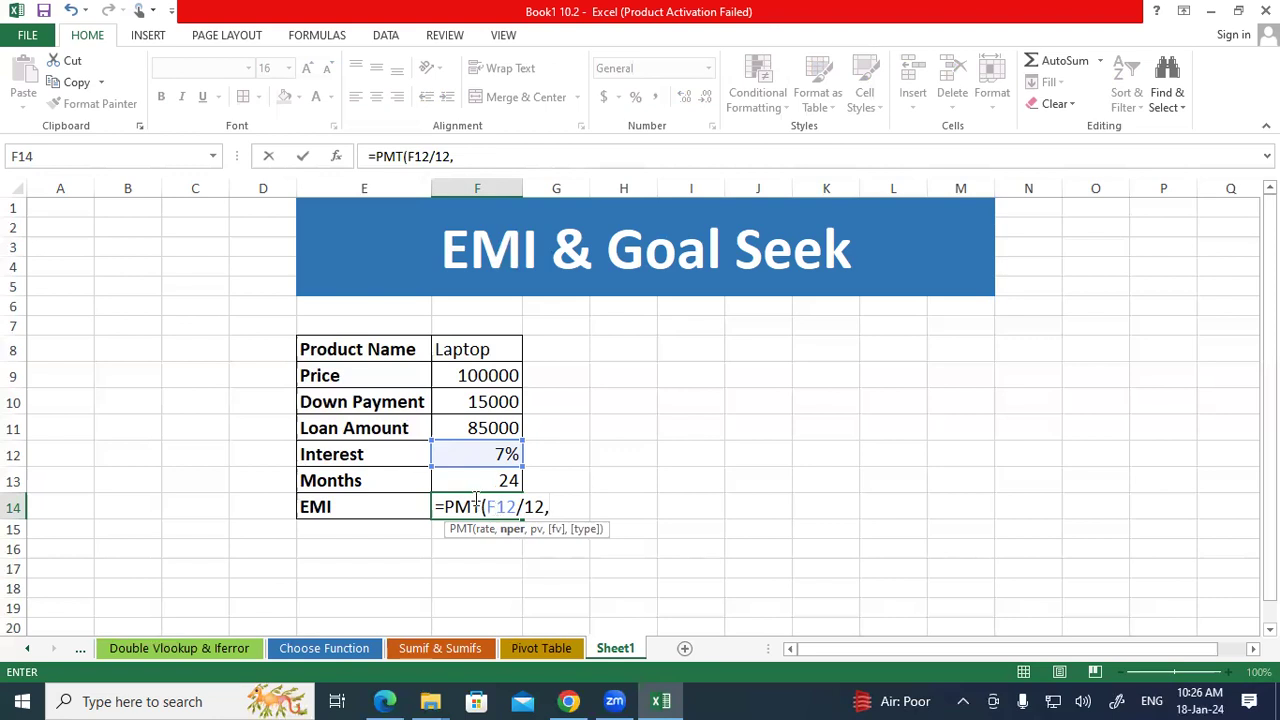
pyautogui.click(469, 481)
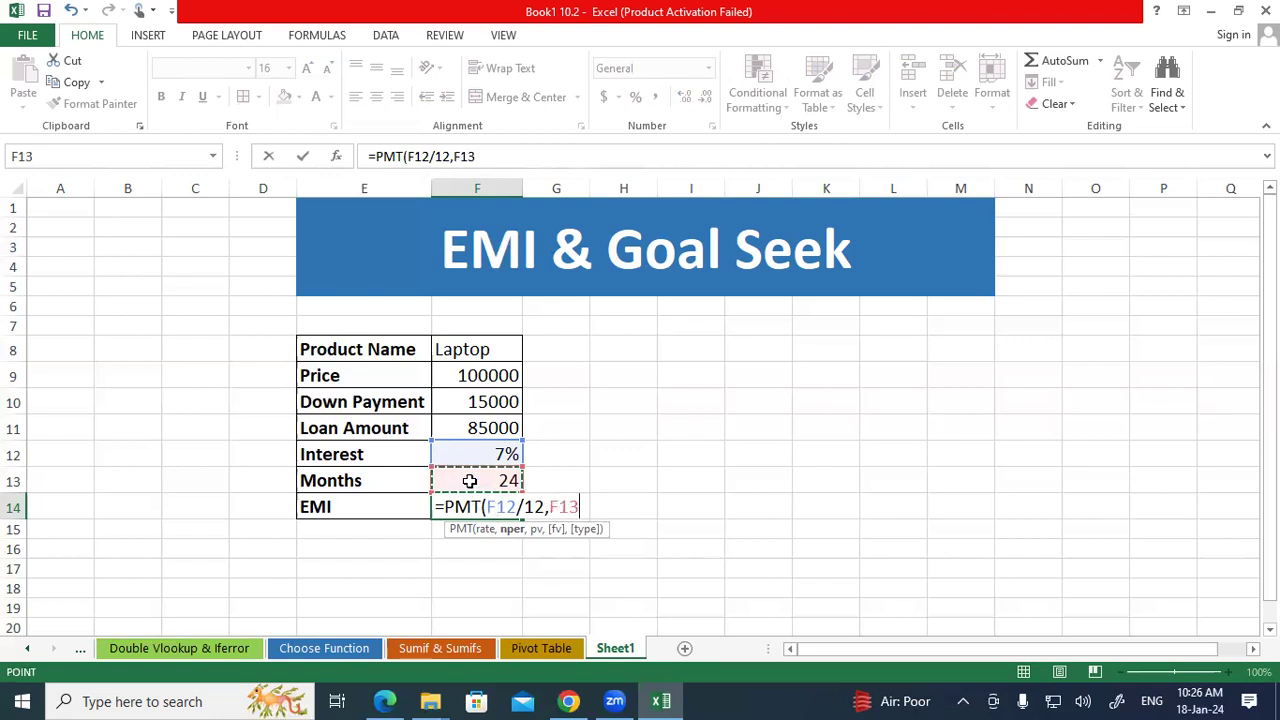
pyautogui.write(',')
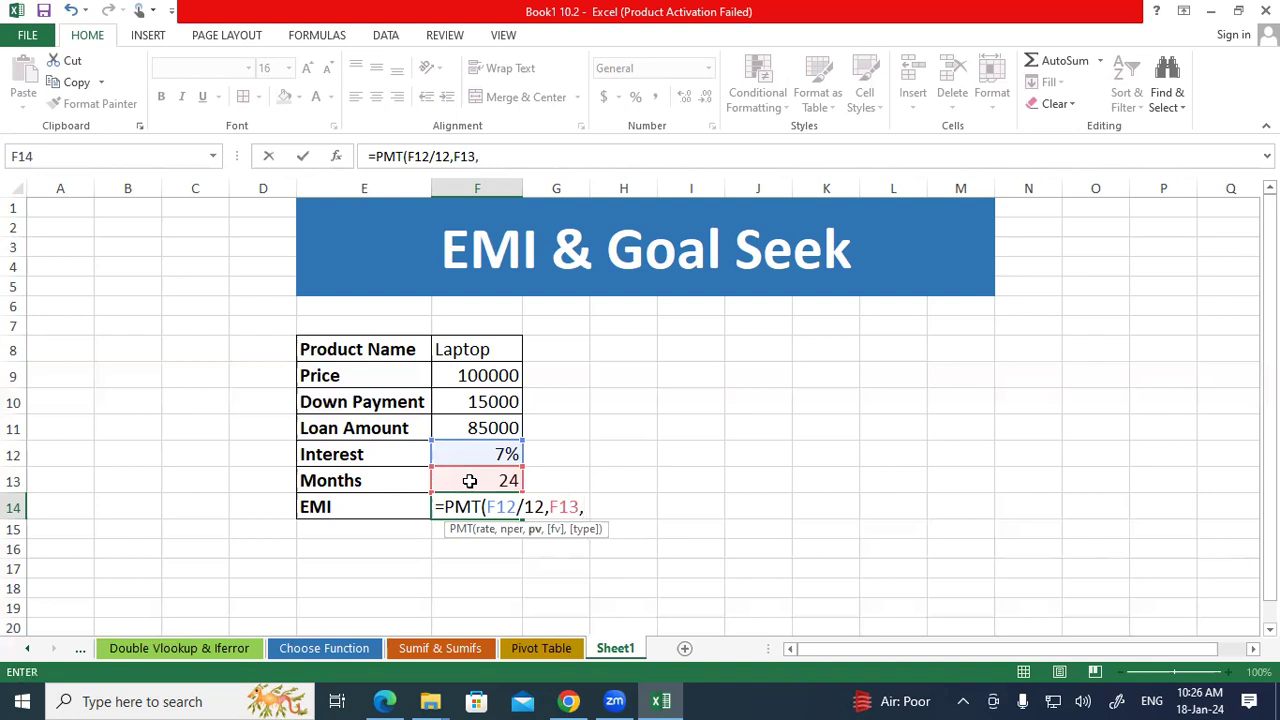
pyautogui.click(462, 428)
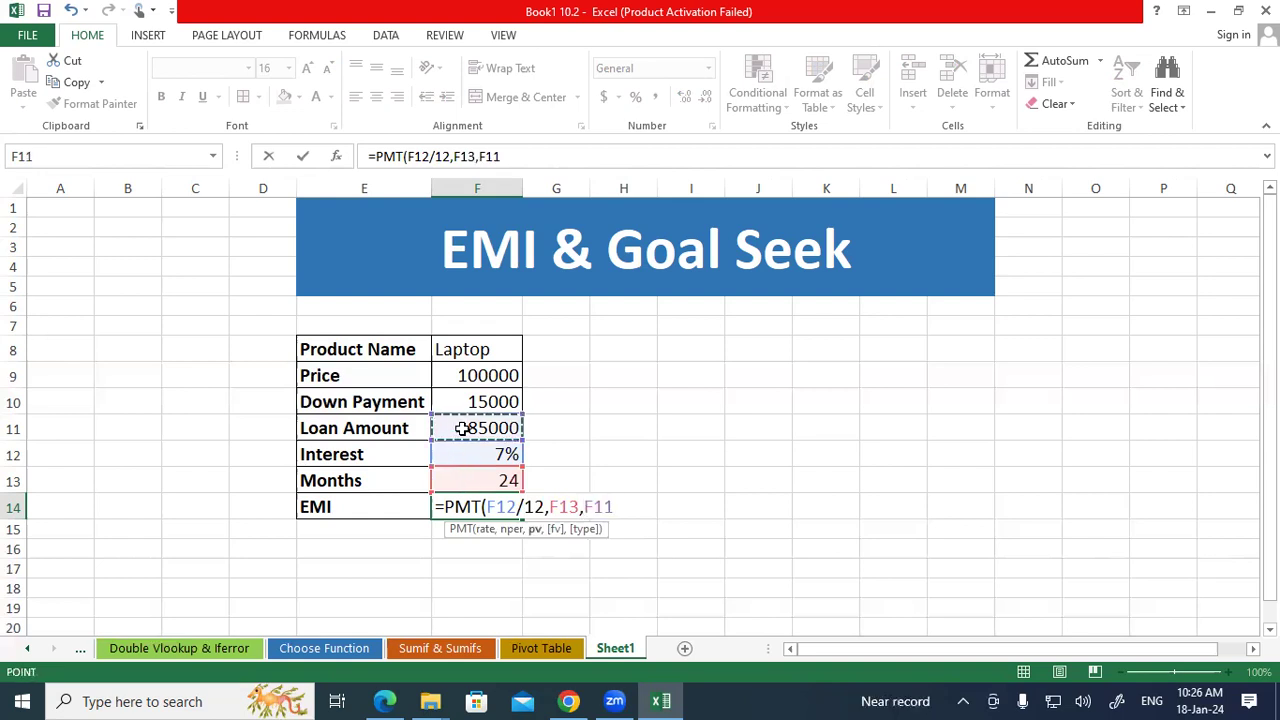
pyautogui.write(',')
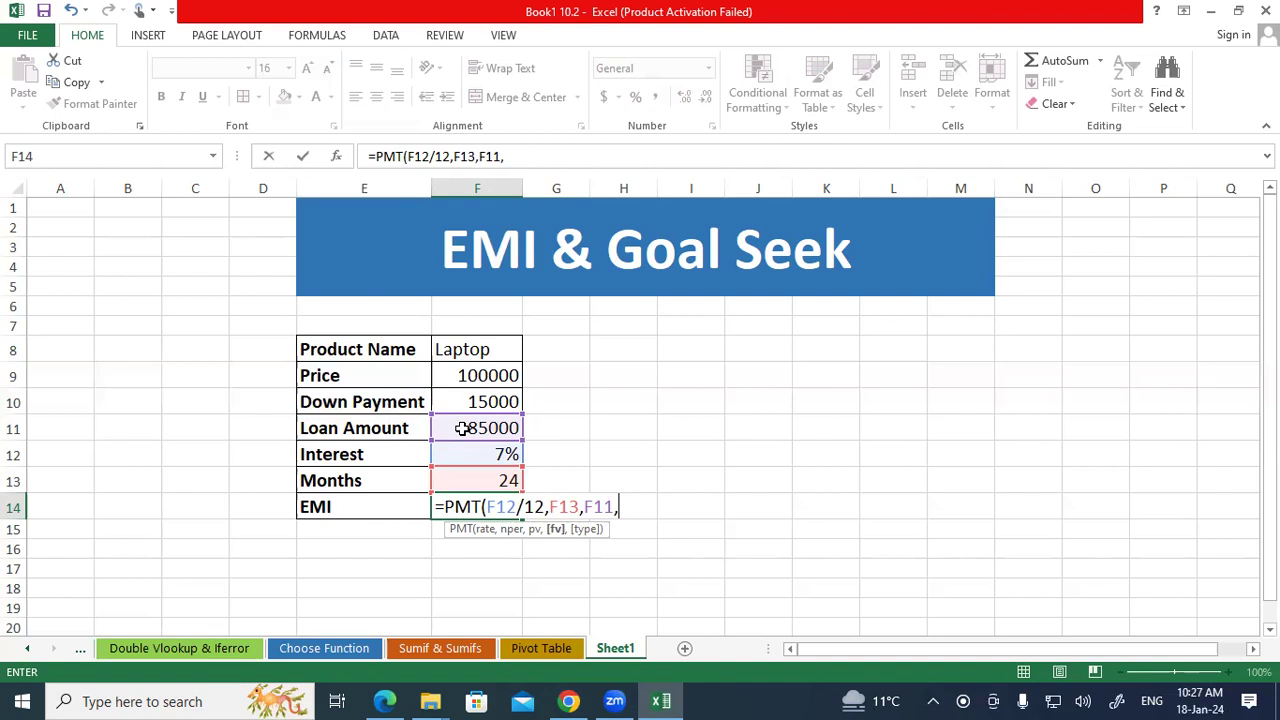
# - Finish the formula as =PMT(F12/12,F13,F11,0,1) with payments due at period start
pyautogui.write('0')
pyautogui.write(',')
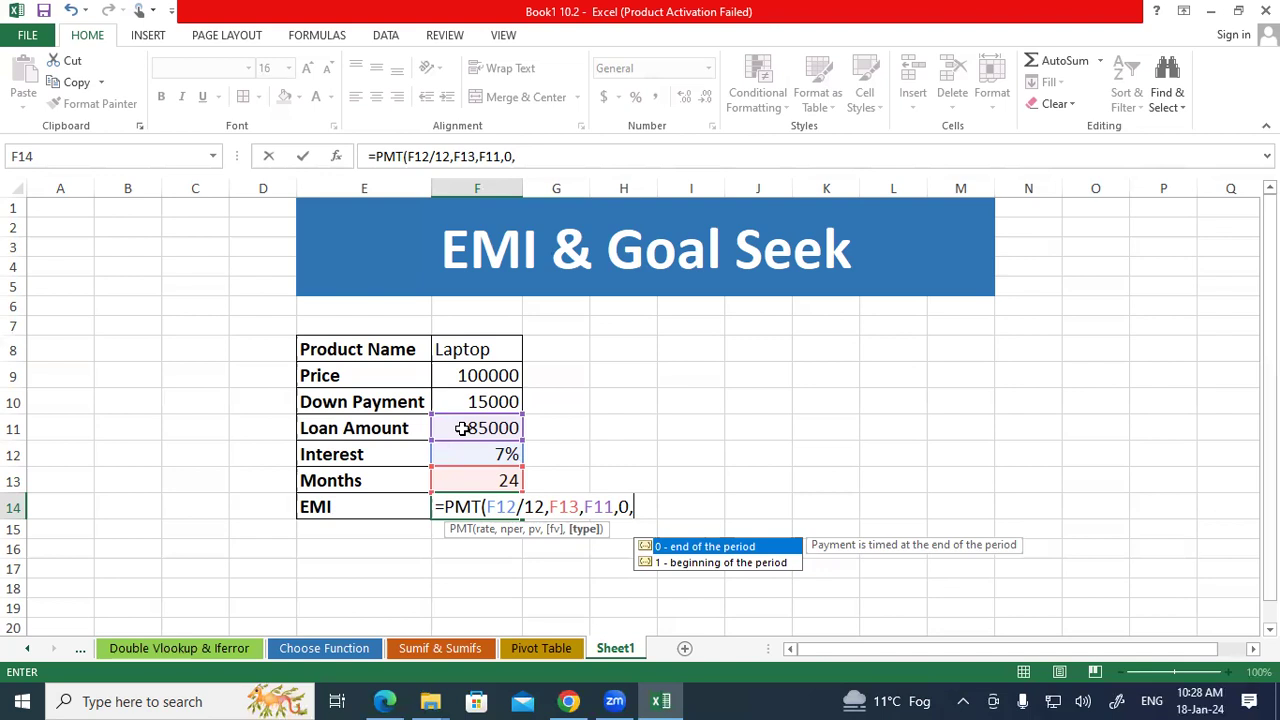
pyautogui.write('1')
pyautogui.write(')')
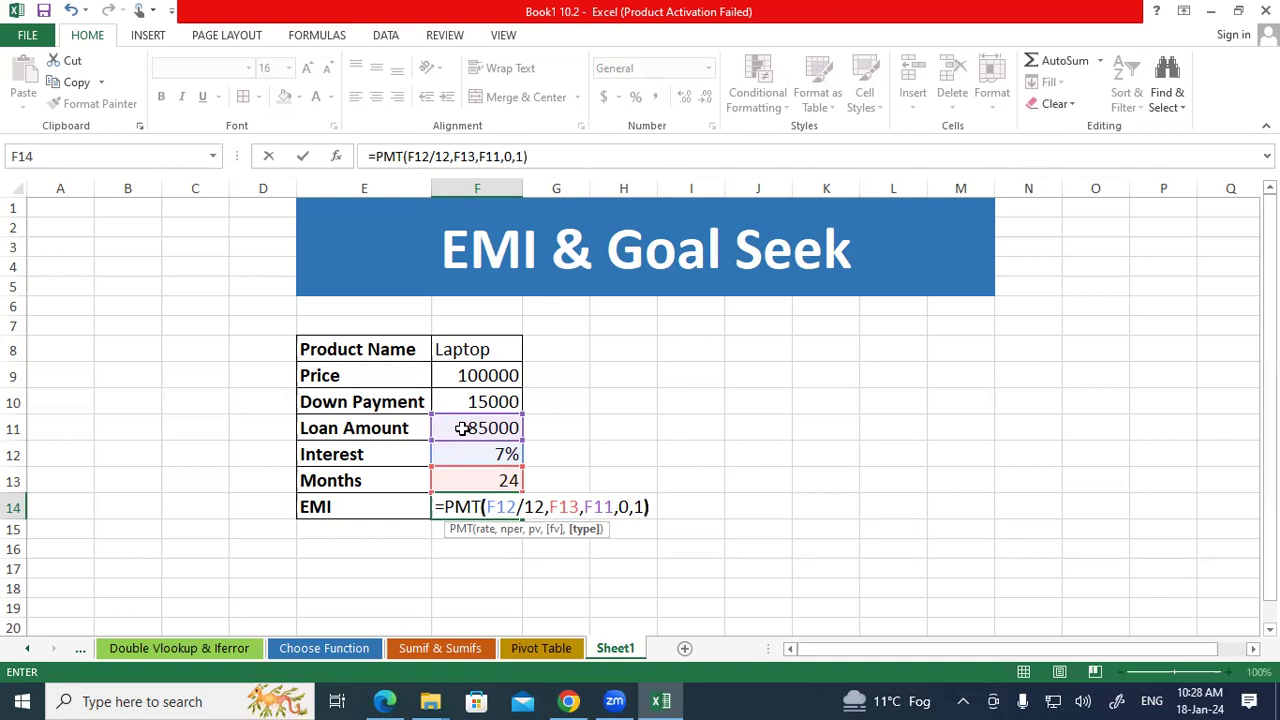
pyautogui.press('Return')
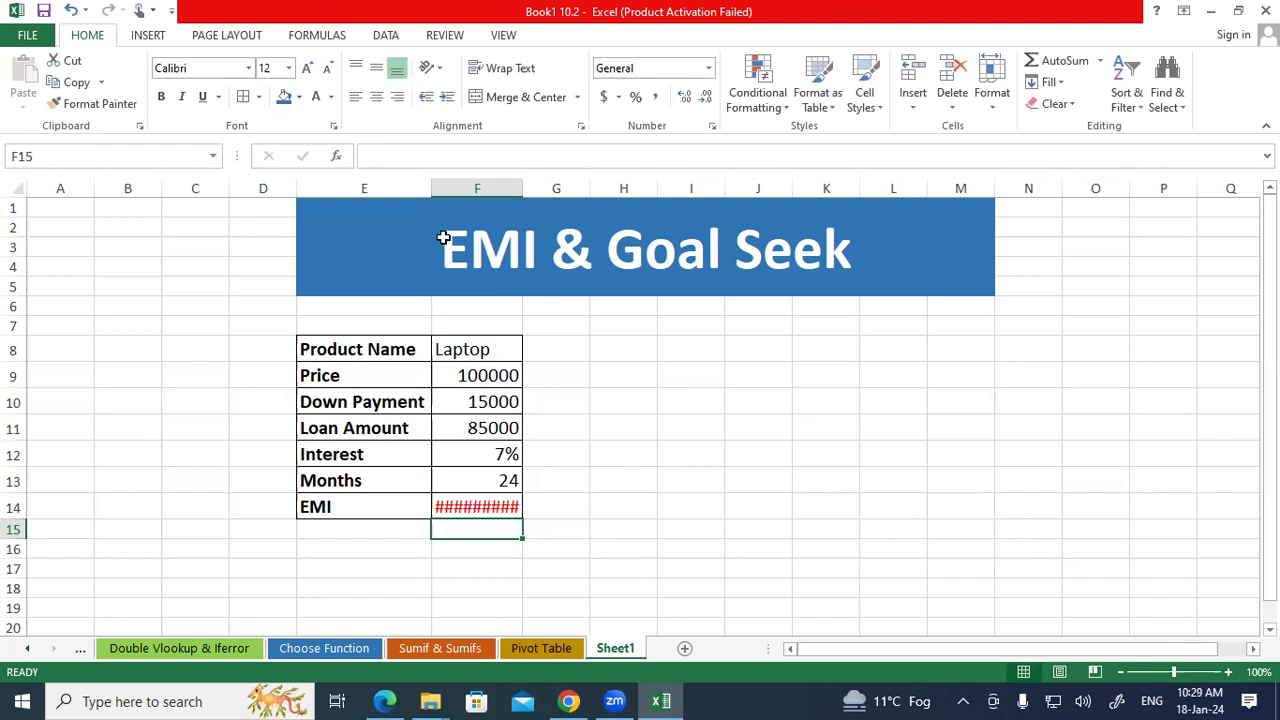
# - Widen column F so the EMI shows ($3,783.60) instead of hash marks
pyautogui.click(476, 188)
pyautogui.moveTo(521, 188); pyautogui.dragTo(534, 188)
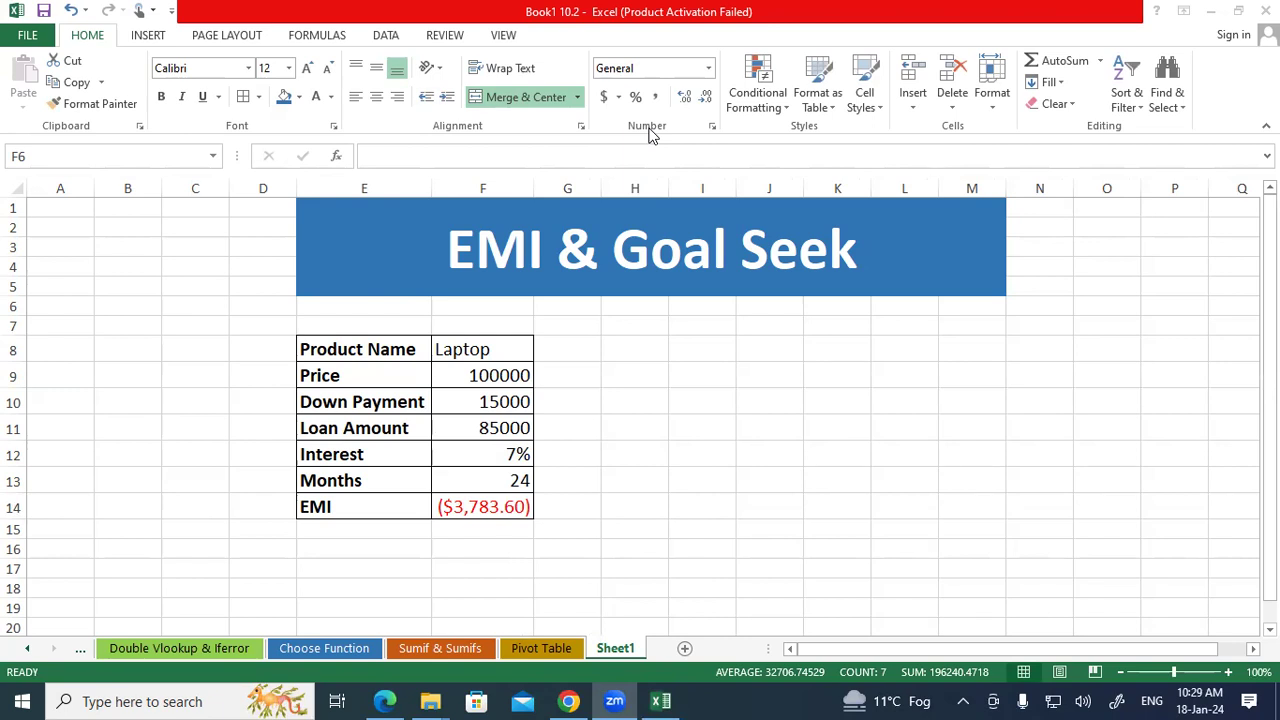
pyautogui.hotkey('ctrl', 'space')
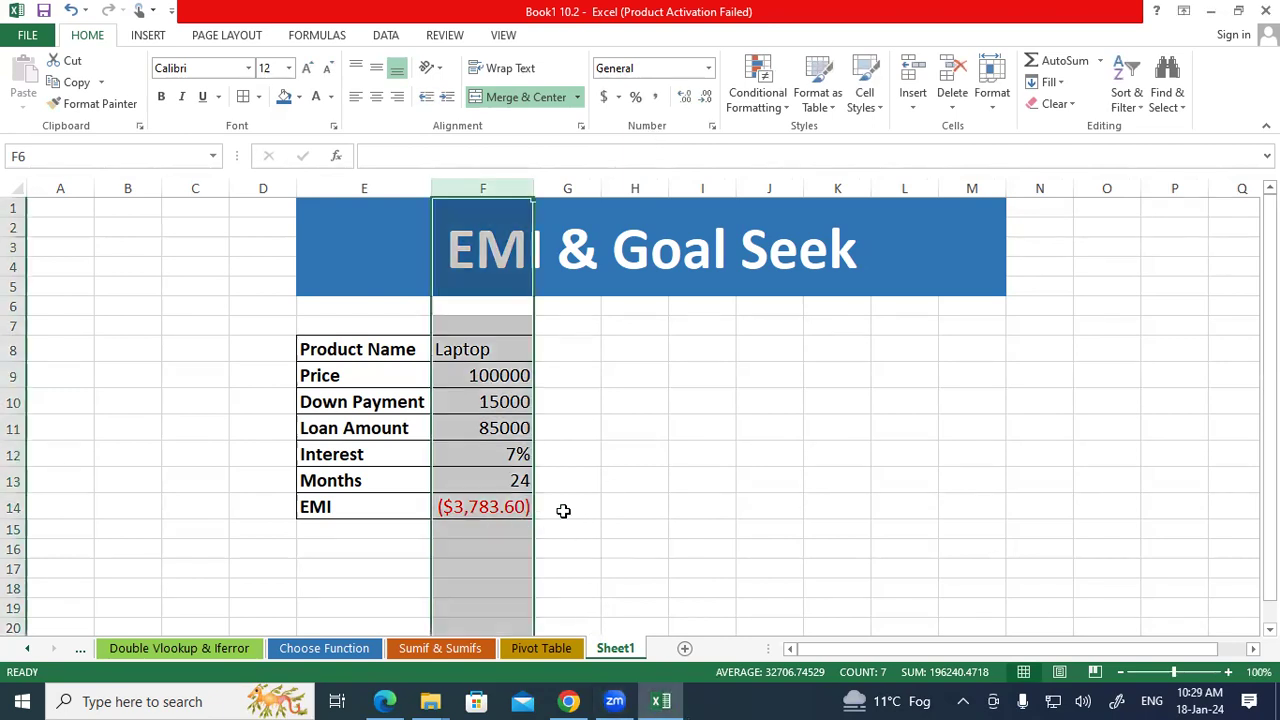
pyautogui.click(560, 511)
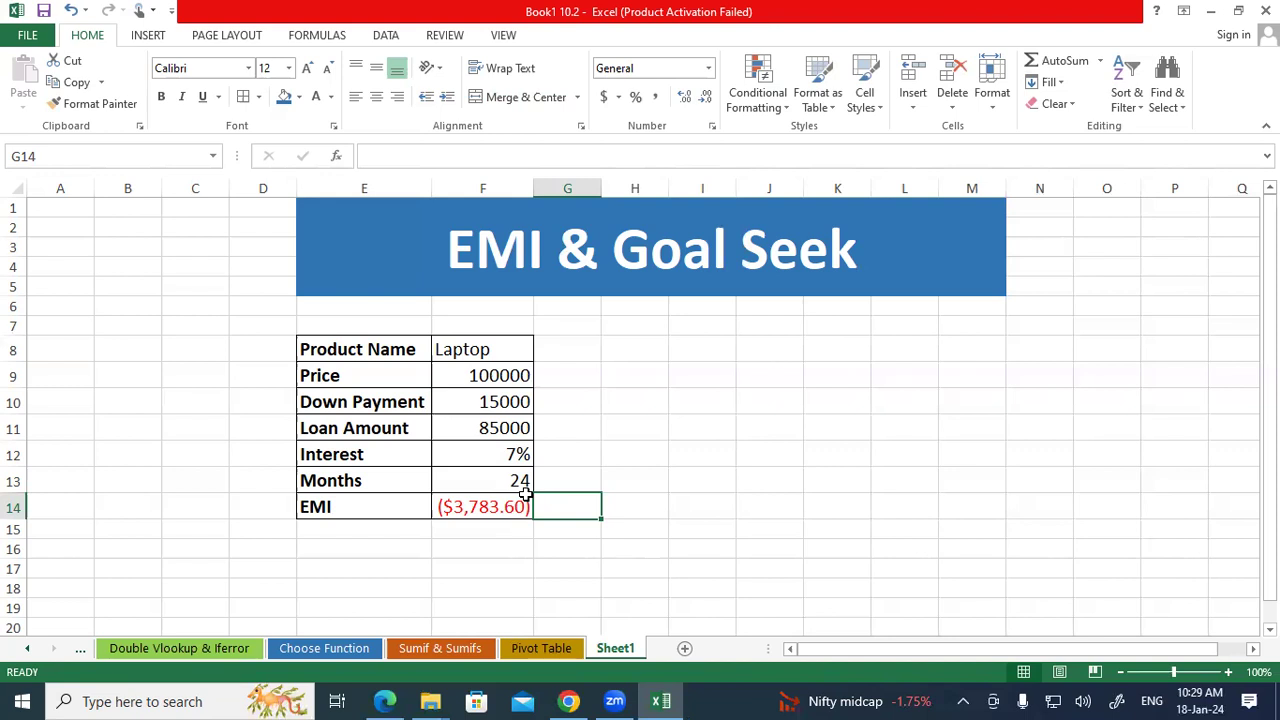
# - Select the EMI in F14 and bring up the Accounting Number Format currency list
pyautogui.click(488, 507)
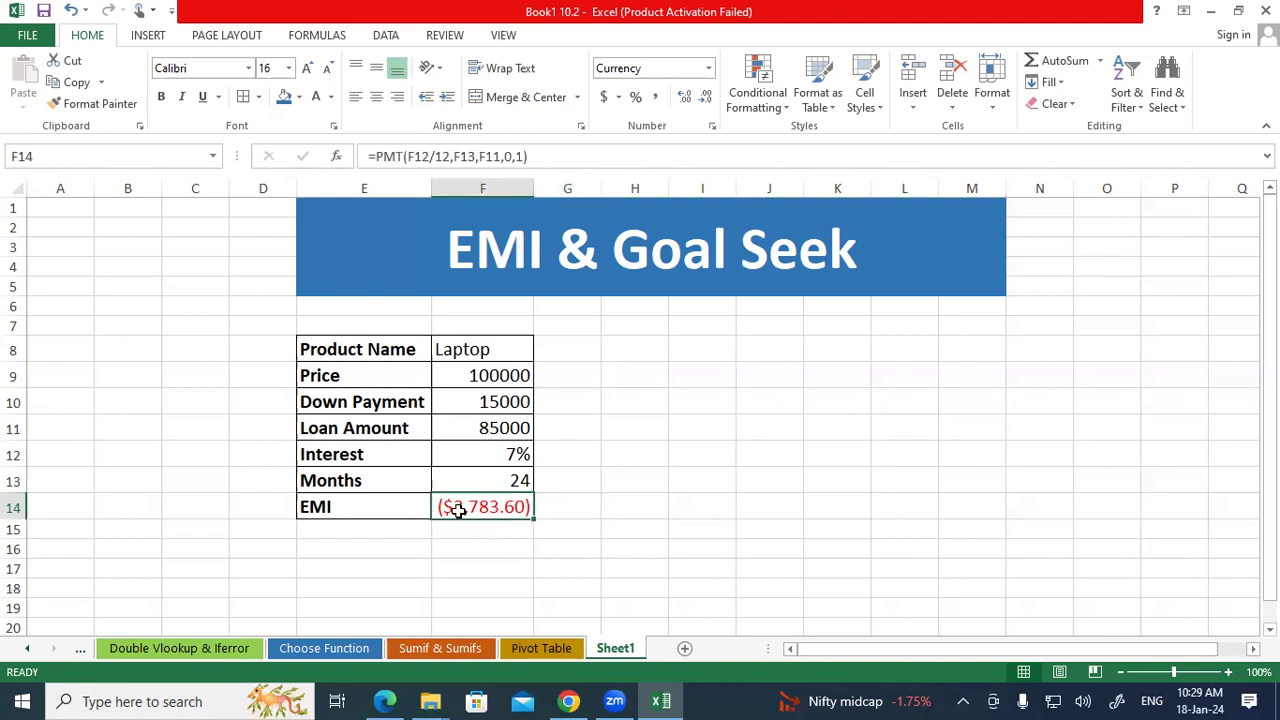
pyautogui.click(505, 68)
pyautogui.click(617, 99)
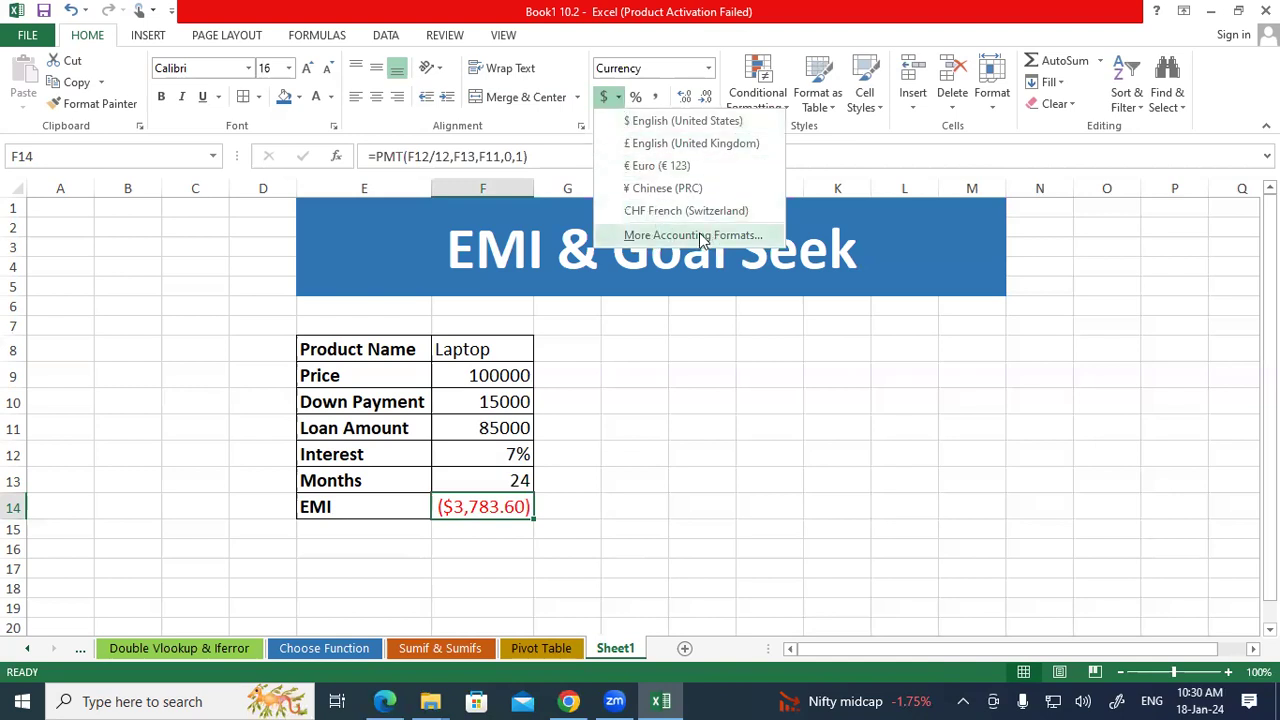
# - Format the EMI in accounting style with the ₹ Hindi rupee symbol, showing -3,783.60
pyautogui.click(700, 232)
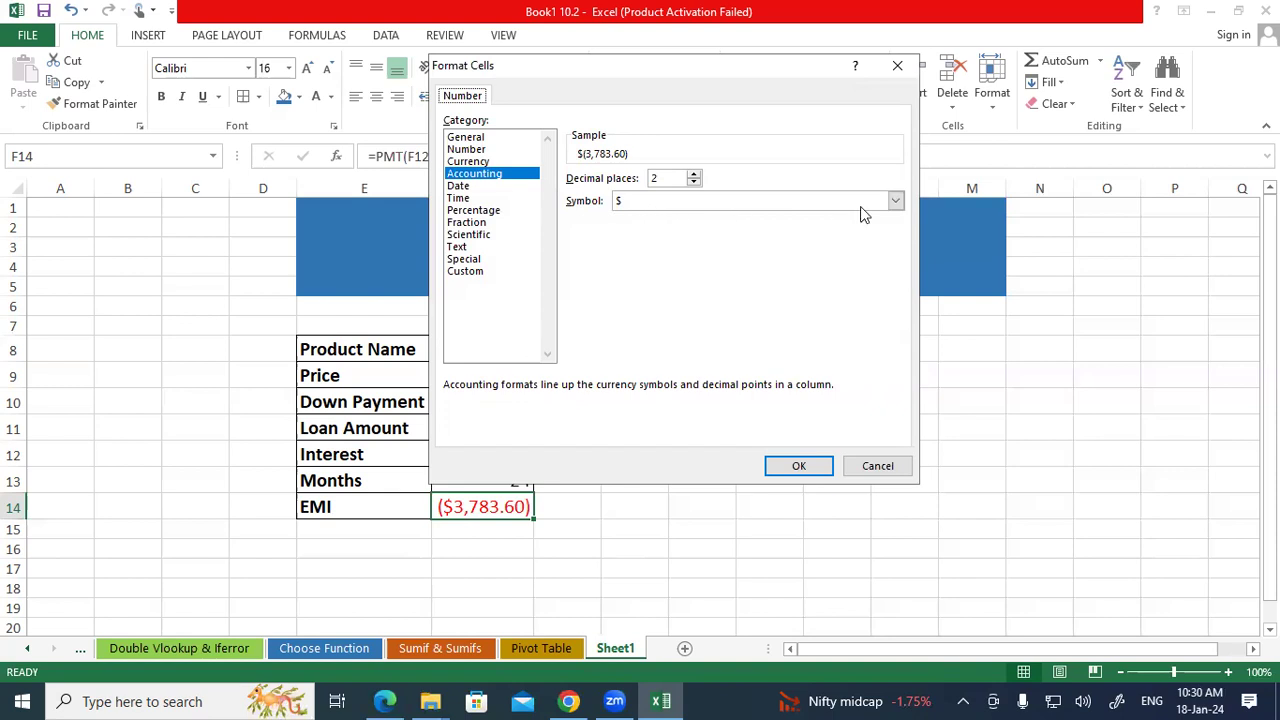
pyautogui.click(895, 201)
pyautogui.click(896, 278)
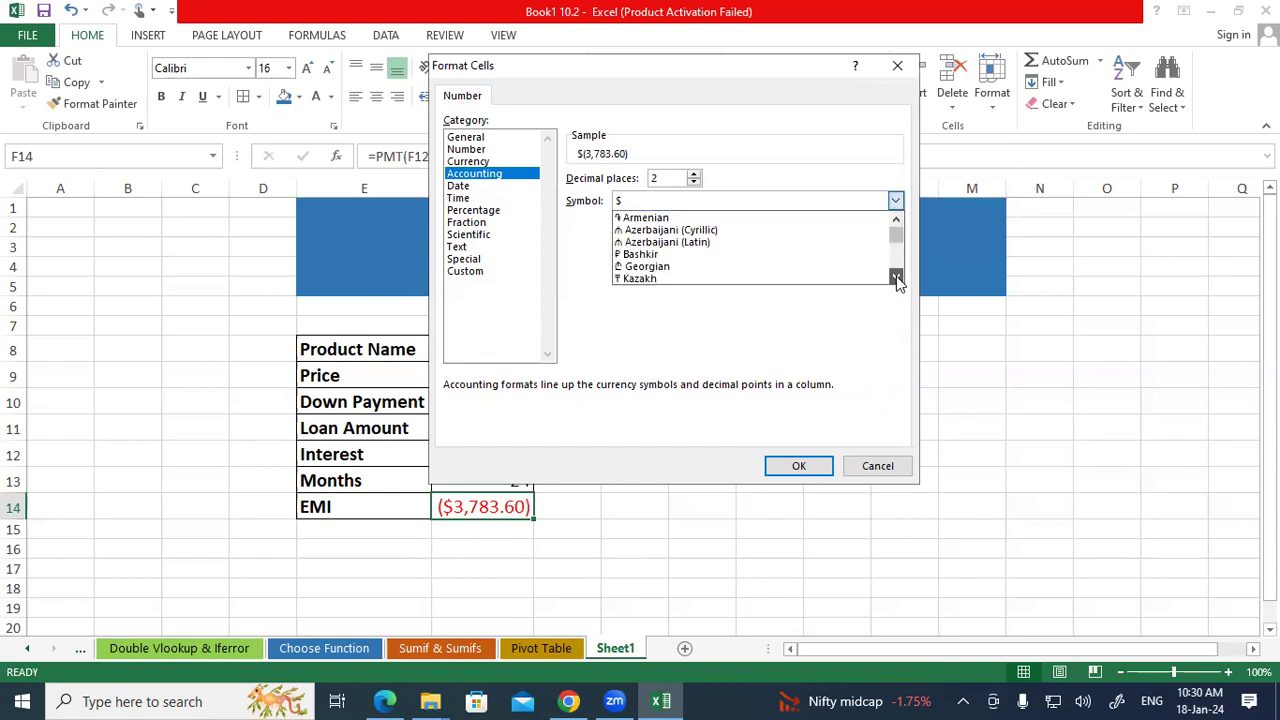
pyautogui.moveTo(896, 278); pyautogui.dragTo(897, 282)
pyautogui.click(897, 282)
pyautogui.click(897, 282)
pyautogui.click(897, 282)
pyautogui.click(897, 277)
pyautogui.click(897, 277)
pyautogui.click(897, 277)
pyautogui.click(897, 277)
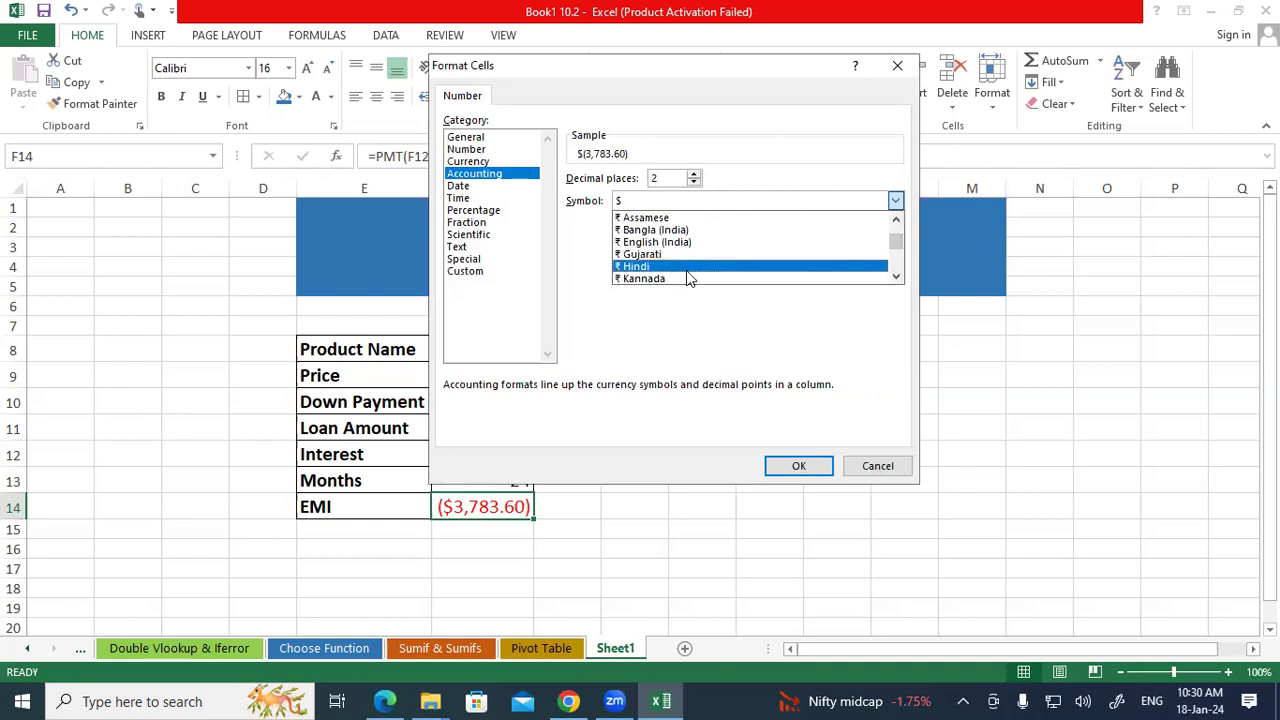
pyautogui.click(687, 270)
pyautogui.click(788, 468)
pyautogui.click(478, 547)
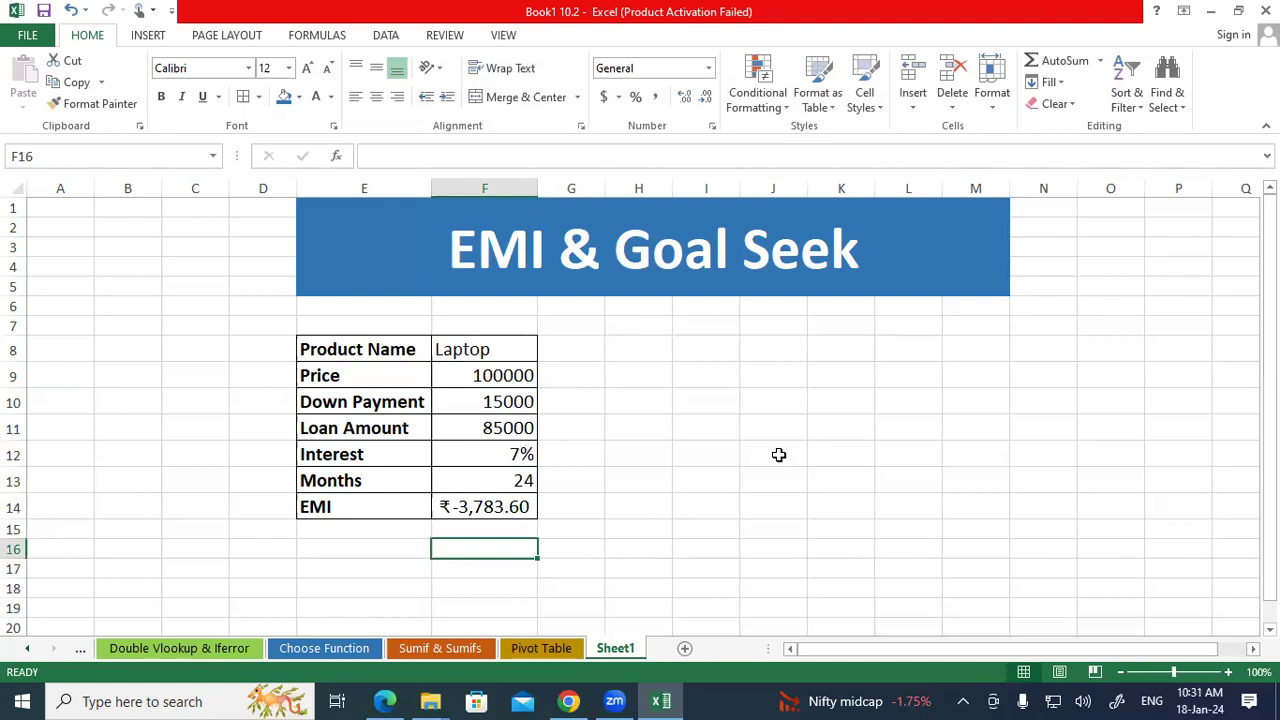
# - Clear F14 completely with Clear All, removing its formula and formatting
pyautogui.click(530, 501)
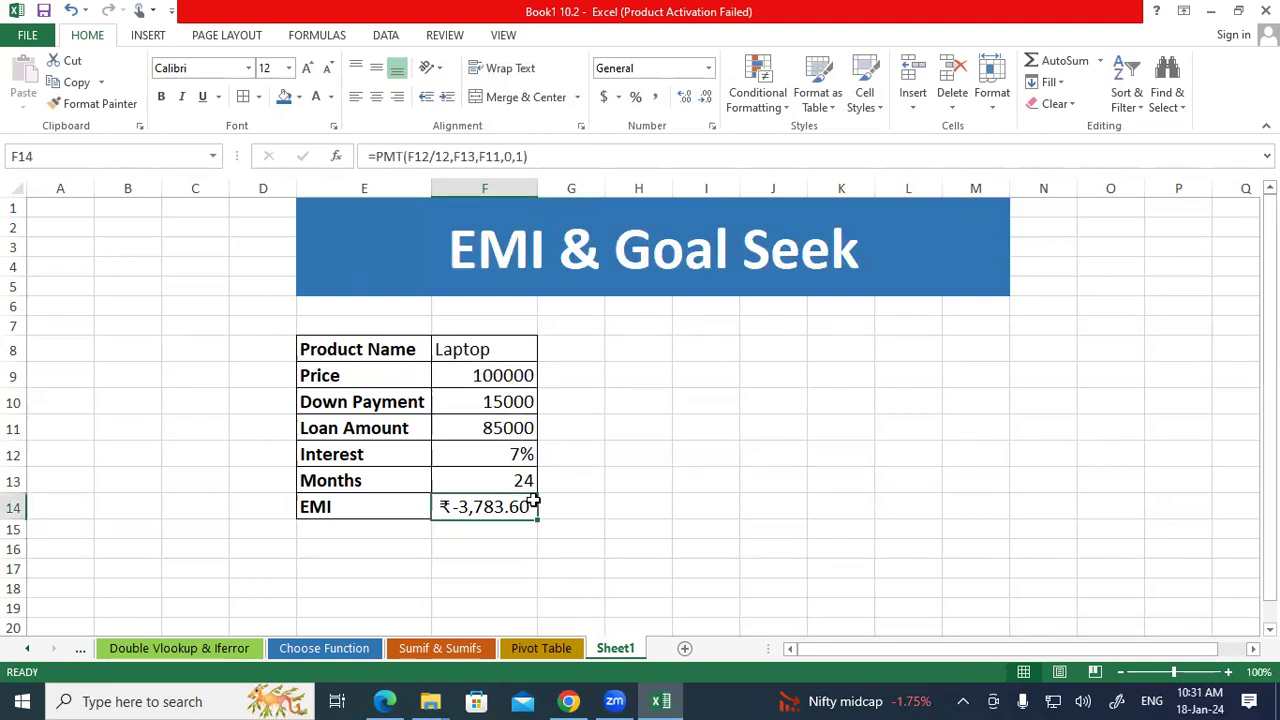
pyautogui.click(1052, 104)
pyautogui.click(1071, 123)
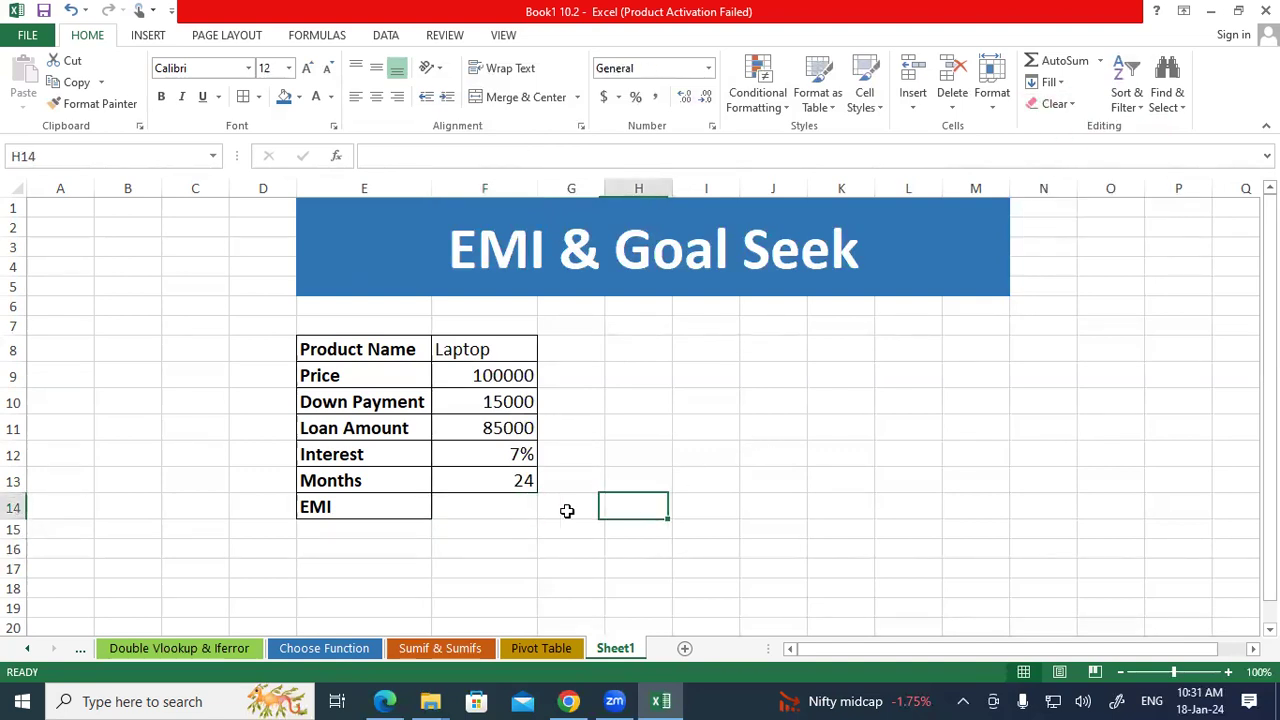
pyautogui.click(654, 529)
pyautogui.click(509, 506)
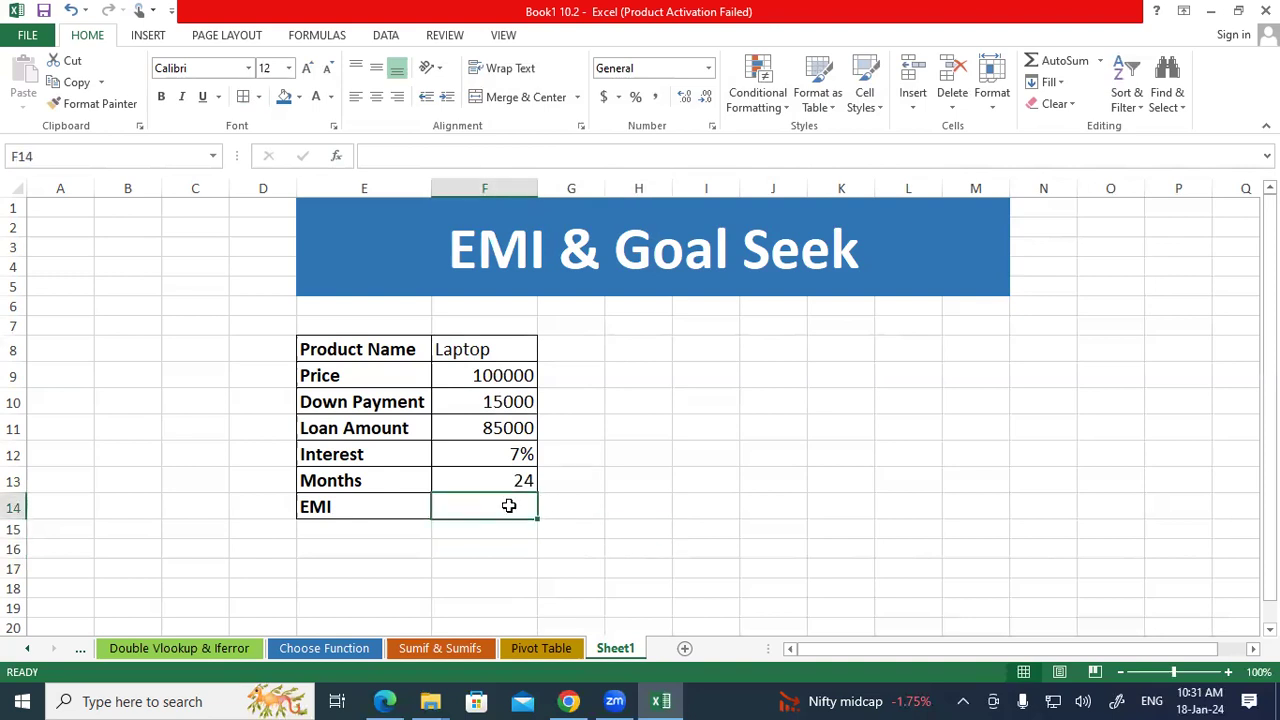
pyautogui.write('=p')
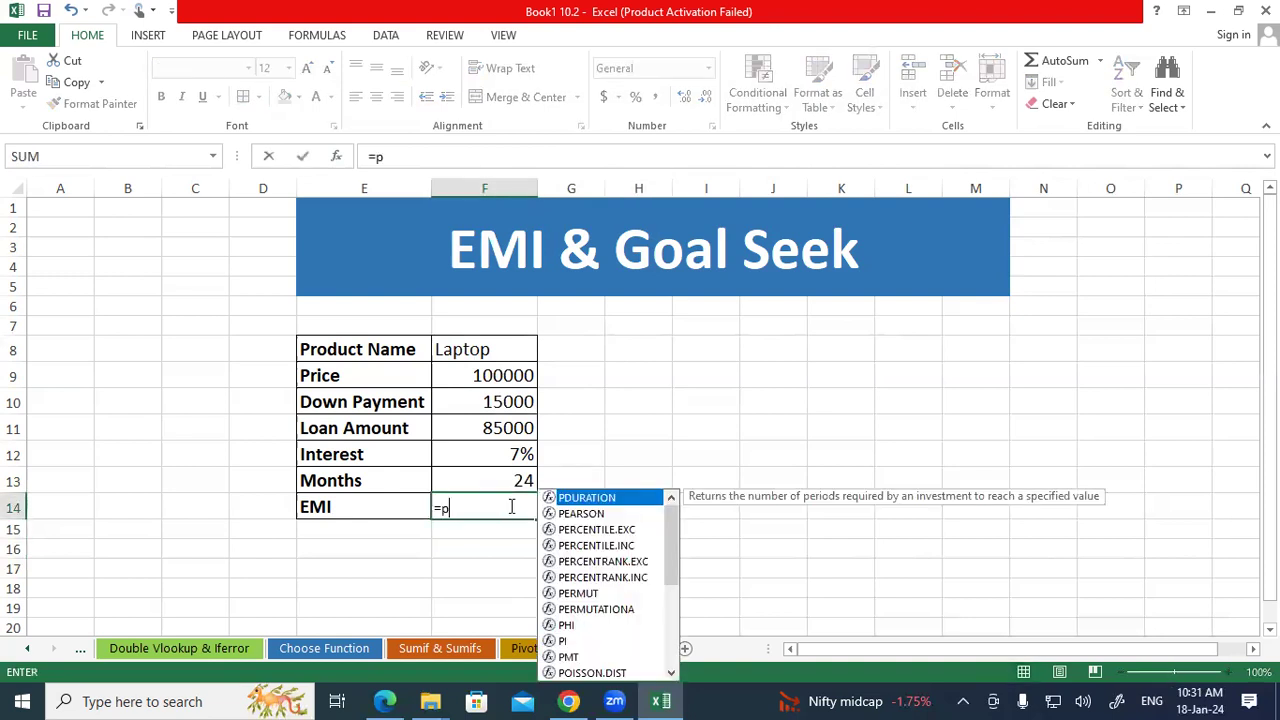
pyautogui.write('mt')
pyautogui.press('Tab')
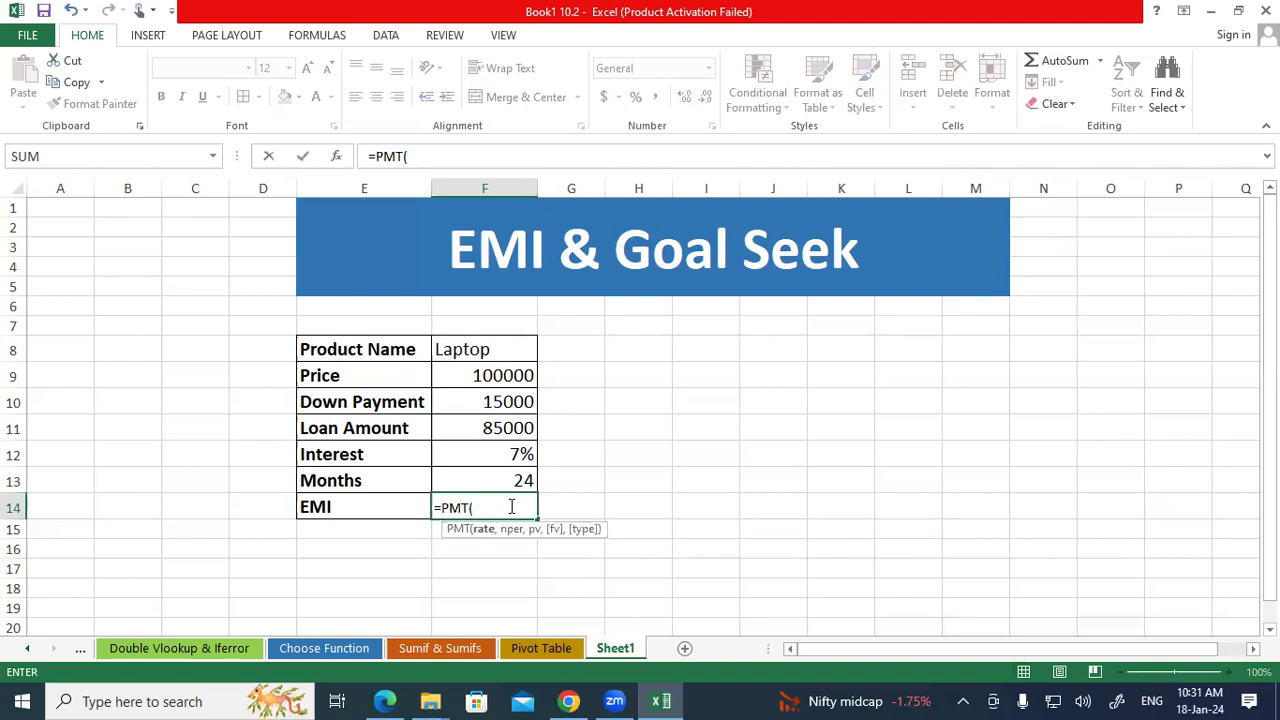
pyautogui.click(490, 451)
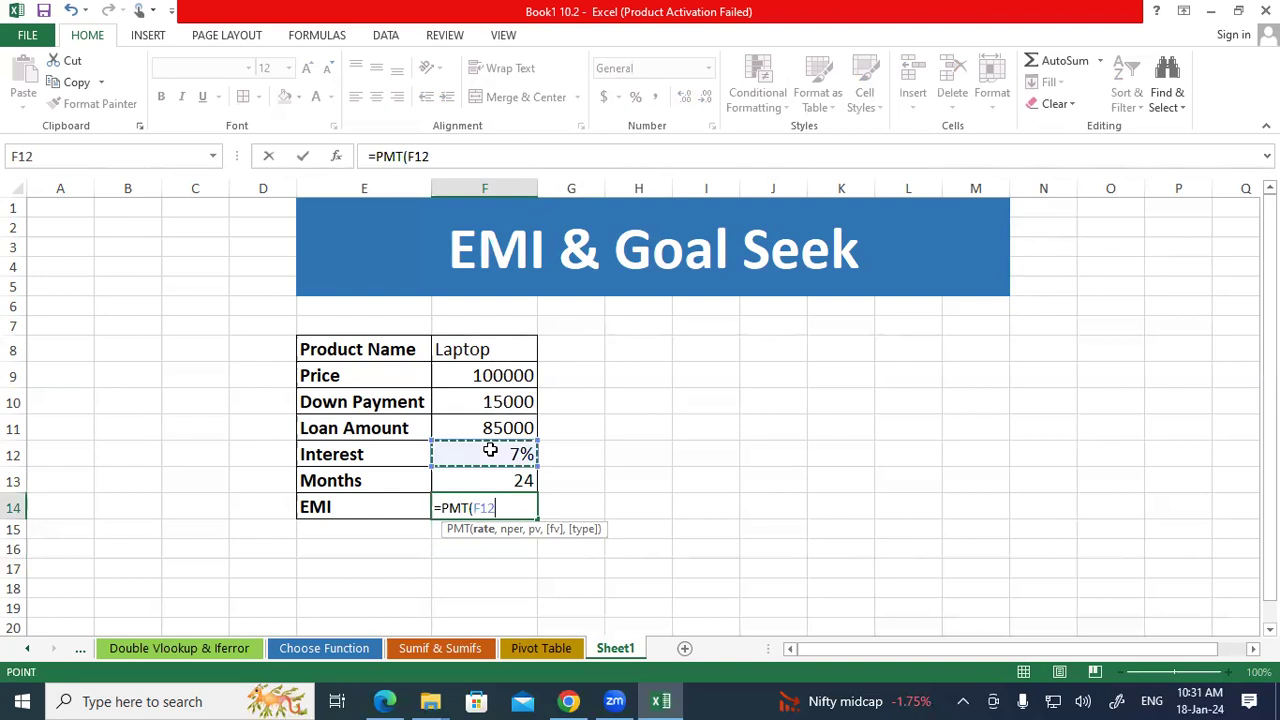
pyautogui.write('/12')
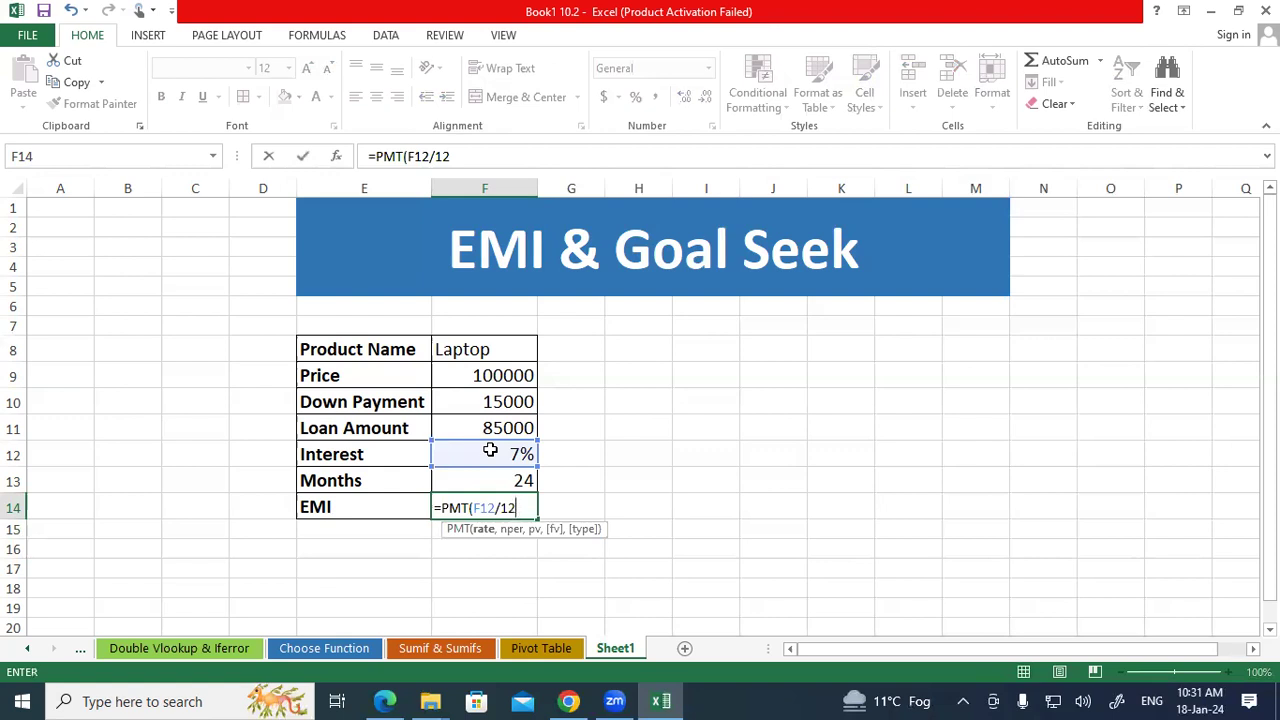
pyautogui.write(',')
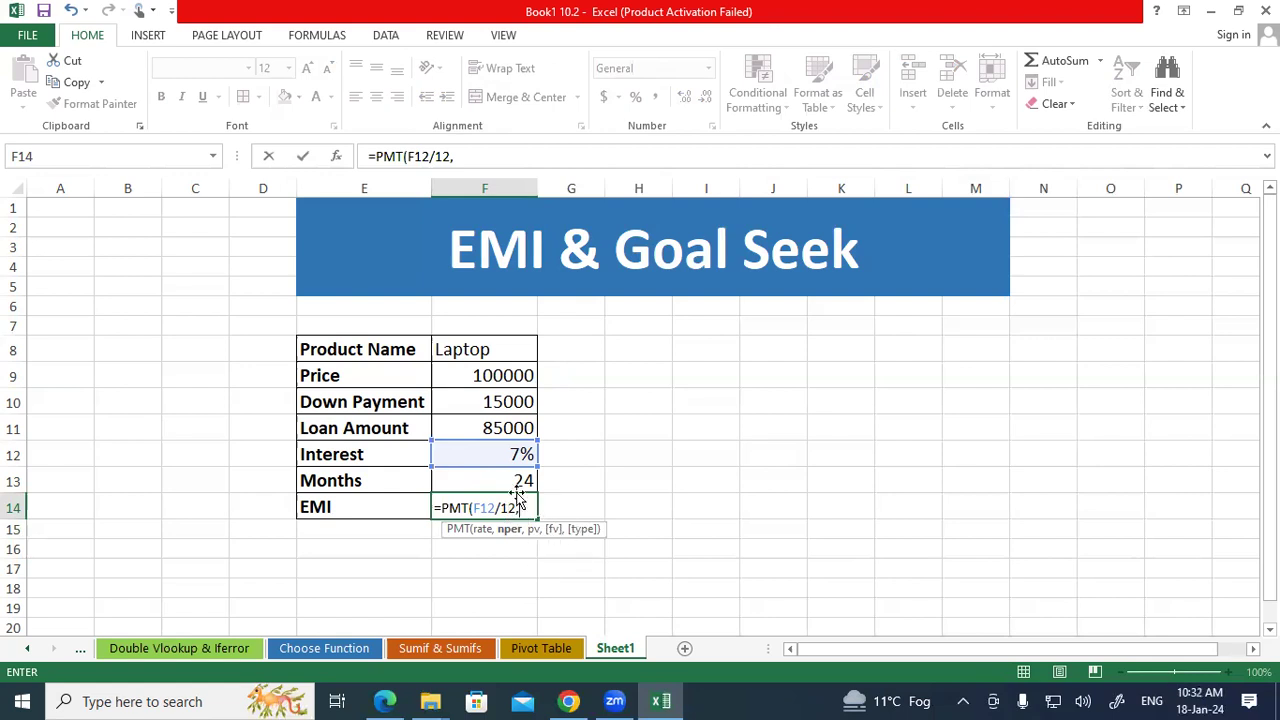
pyautogui.click(509, 484)
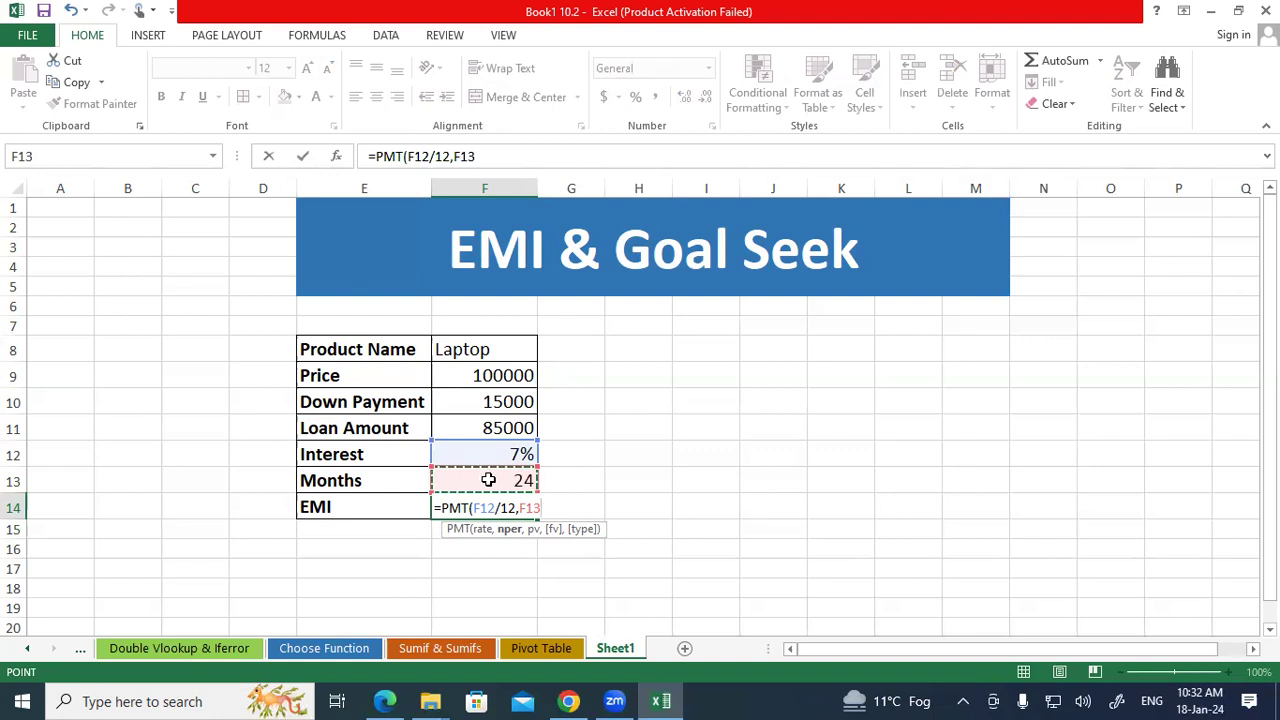
# - Discard the unfinished EMI formula and change the loan term in F13 from 24 to 2
pyautogui.press('Escape')
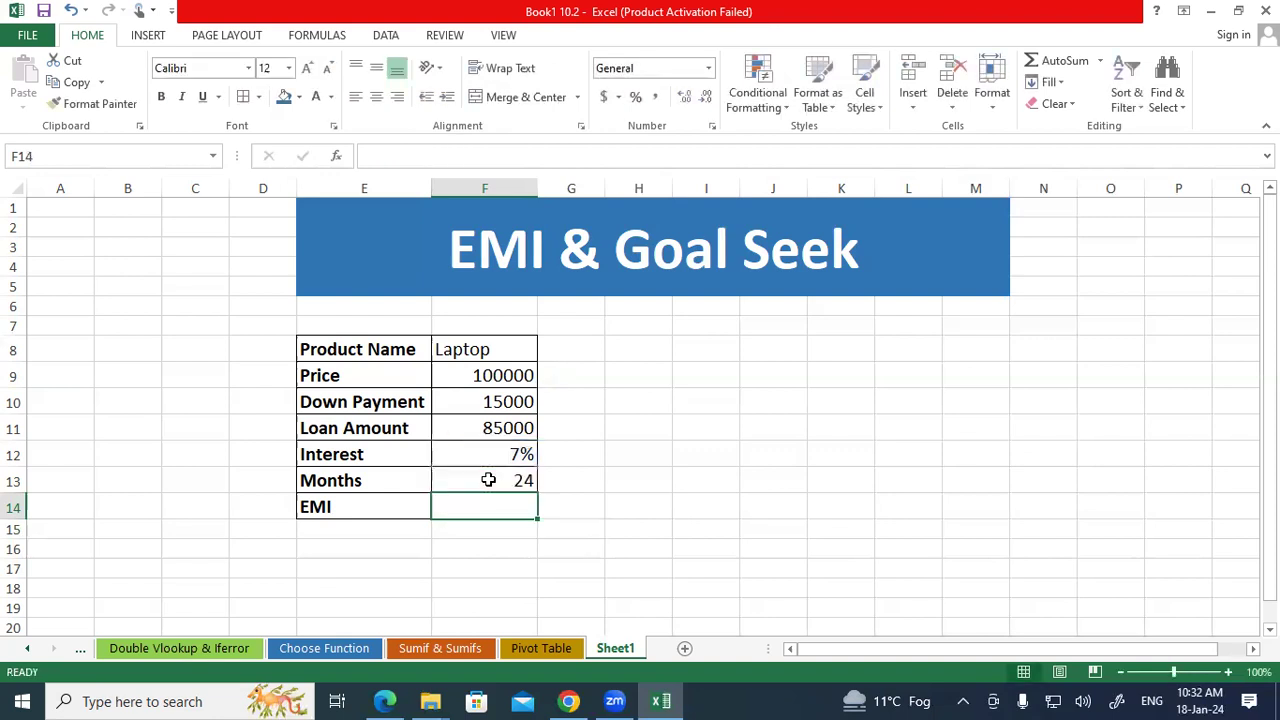
pyautogui.click(488, 480)
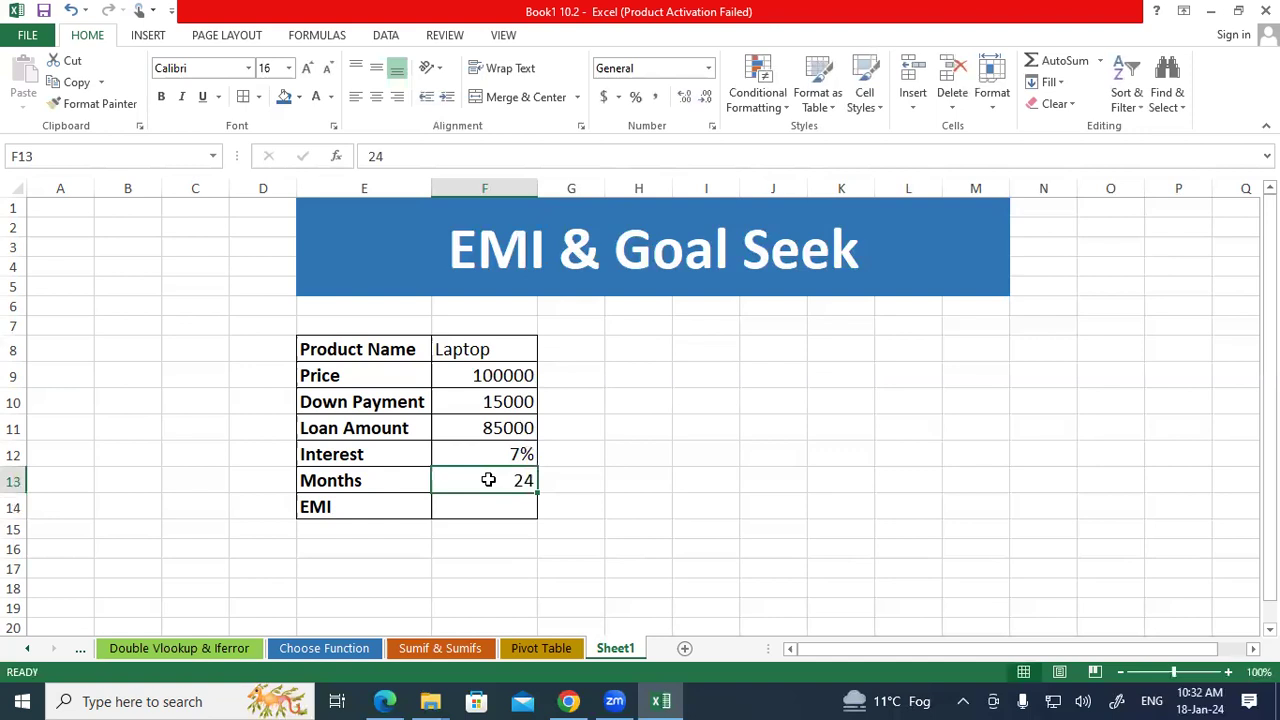
pyautogui.click(489, 507)
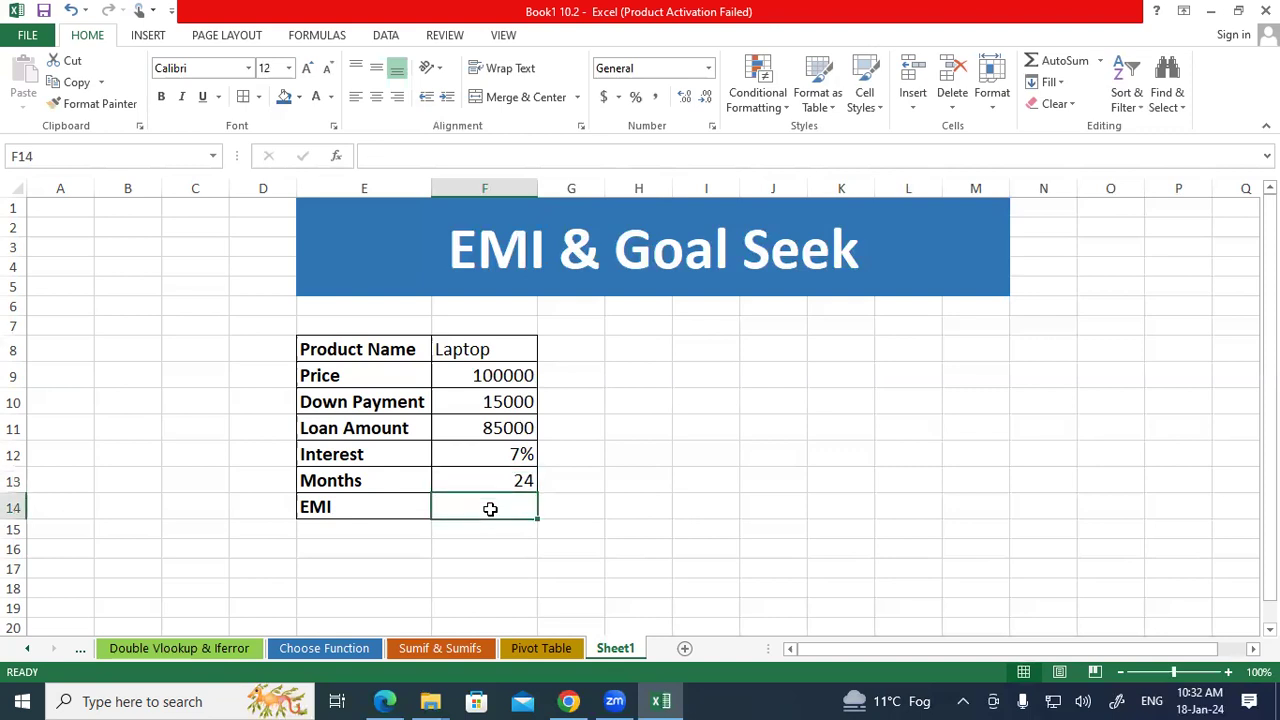
pyautogui.click(510, 458)
pyautogui.click(511, 481)
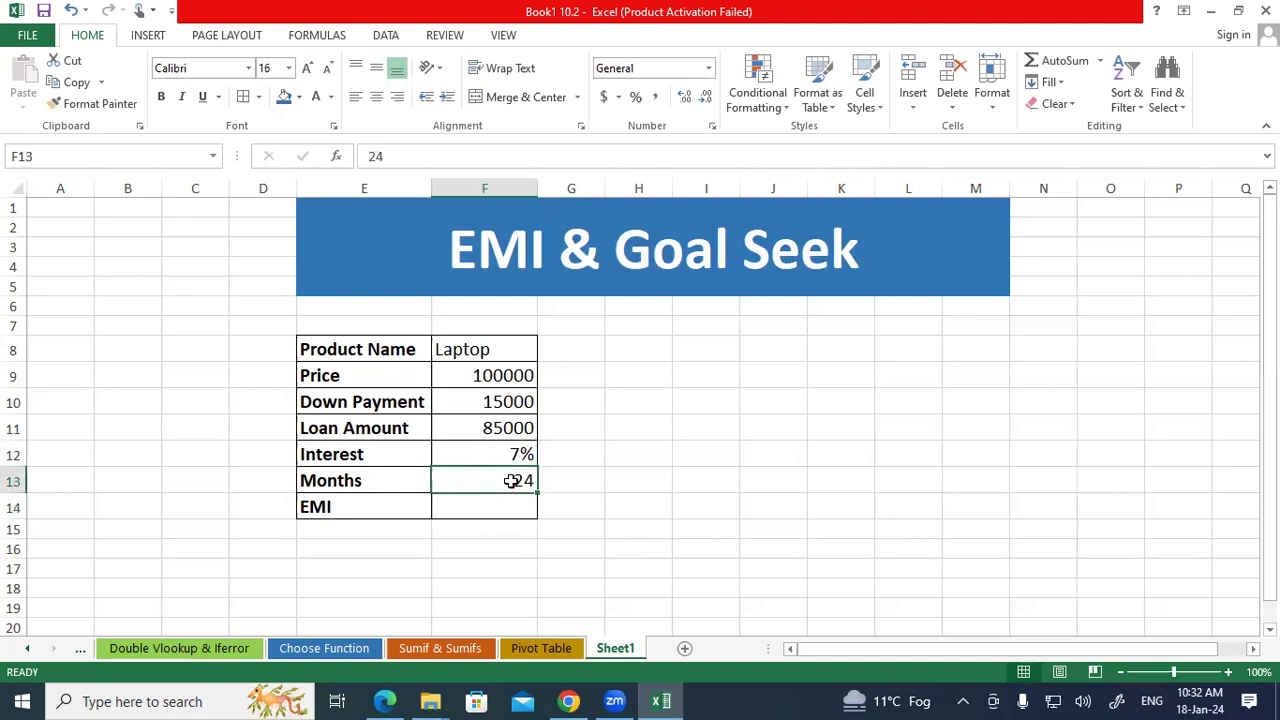
pyautogui.doubleClick(511, 481)
pyautogui.press('BackSpace')
pyautogui.press('Return')
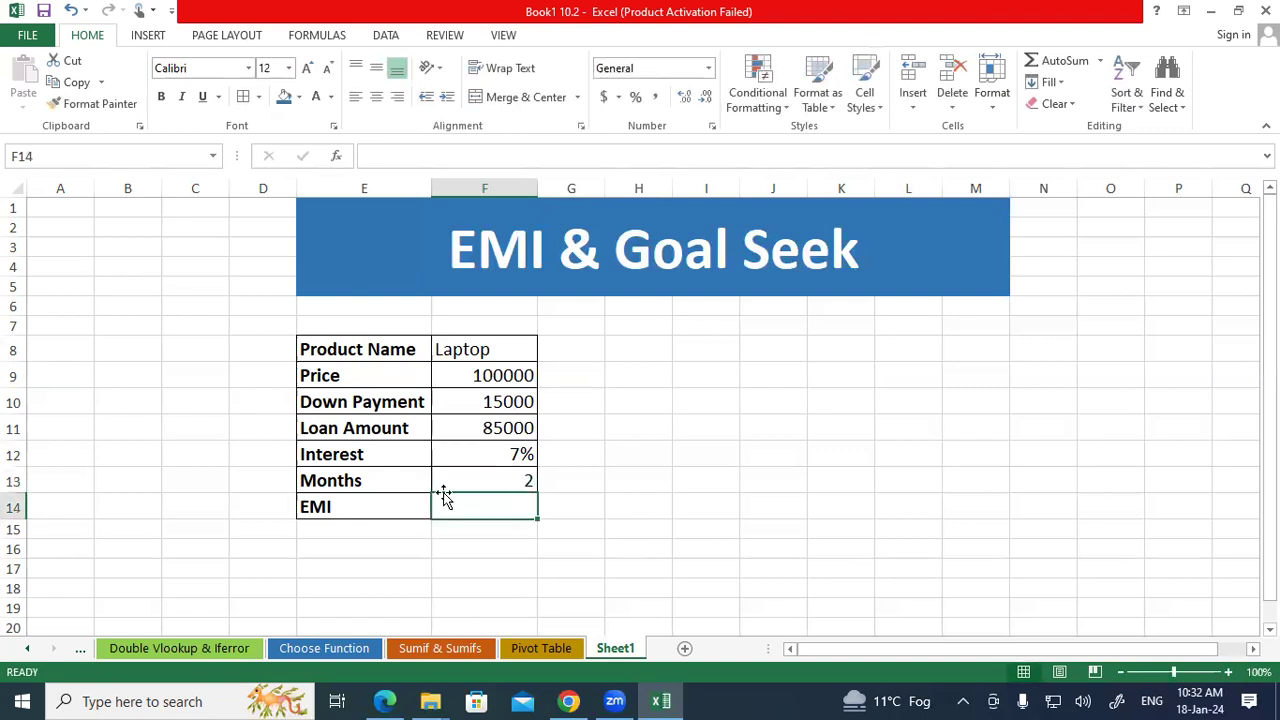
# - Relabel the term row in E13 from Months to Years
pyautogui.click(358, 483)
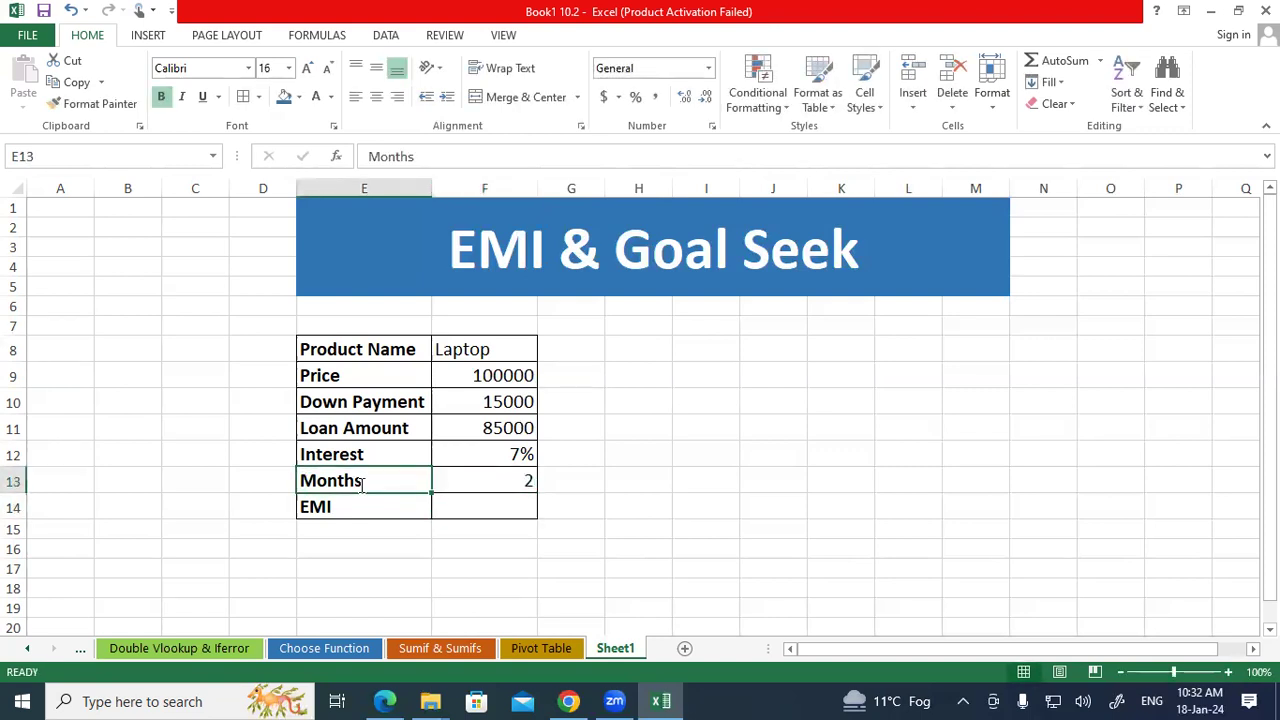
pyautogui.write('Years')
pyautogui.press('Return')
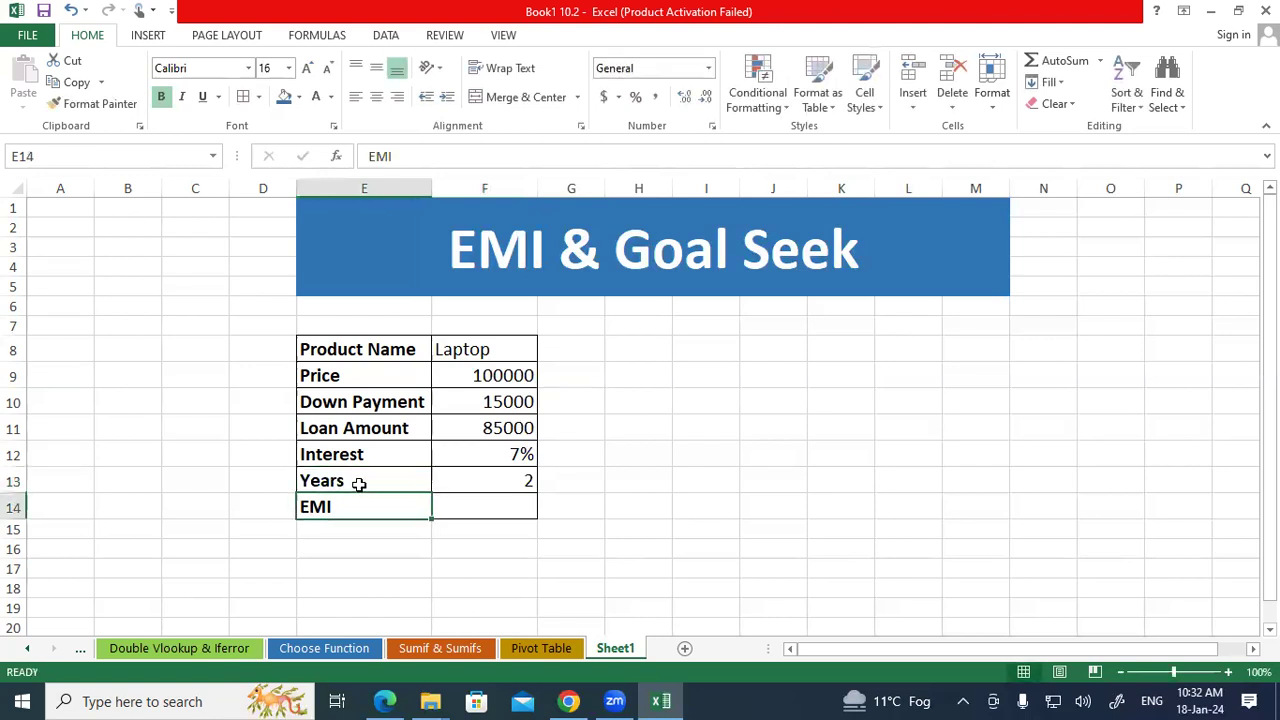
pyautogui.press('Right')
pyautogui.press('Up')
pyautogui.press('Down')
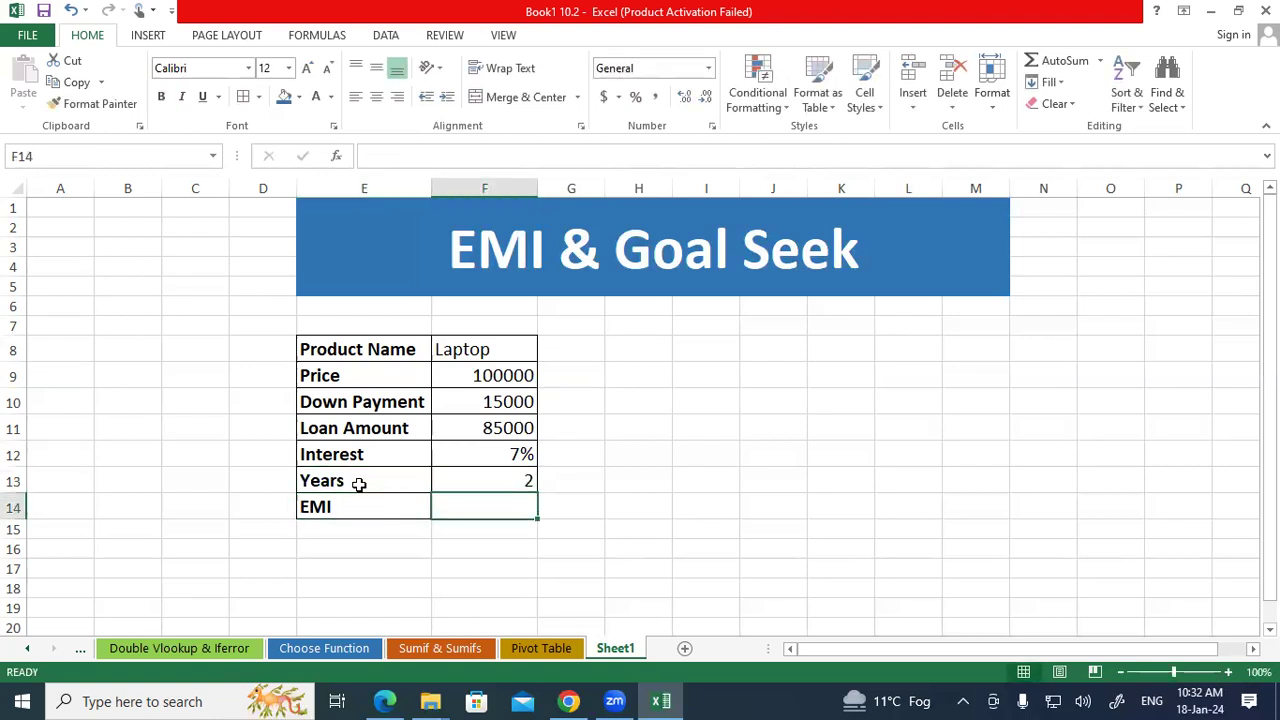
# - Enter =PMT(F12/12,F13,F11,0,1) in F14, using the 2-year term as periods
pyautogui.write('=pmt')
pyautogui.press('Tab')
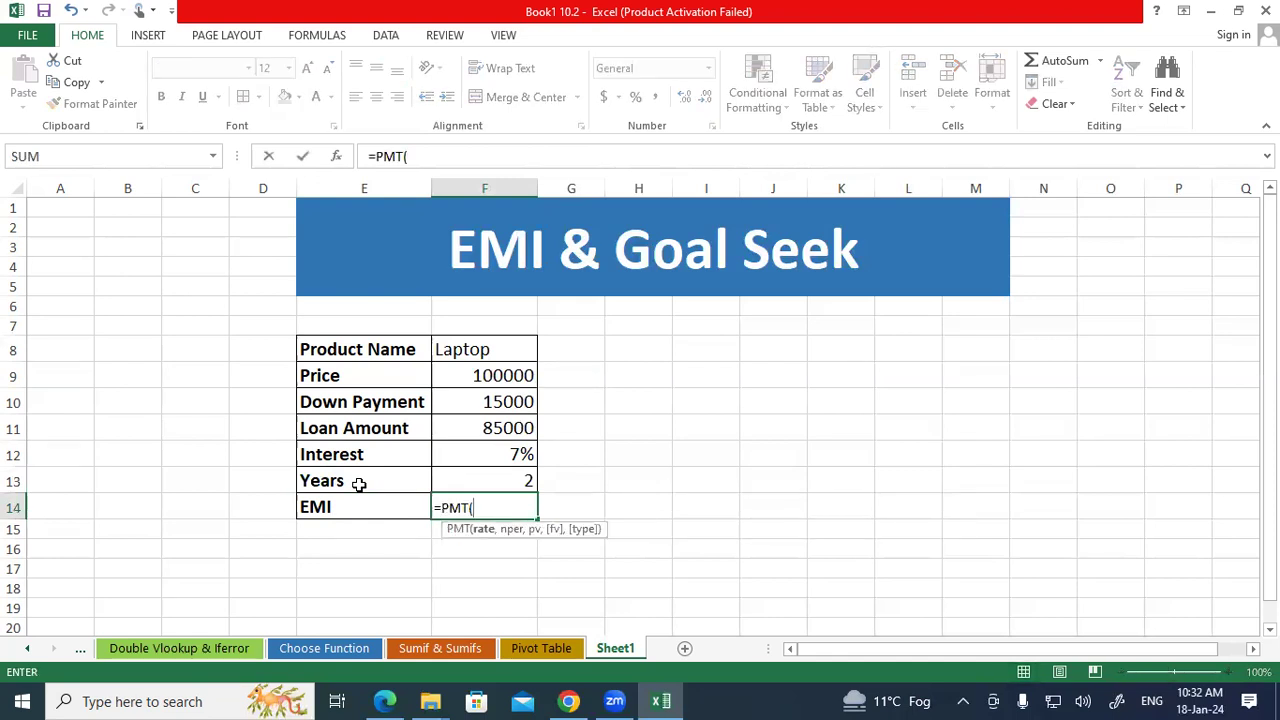
pyautogui.click(516, 455)
pyautogui.write('/12,')
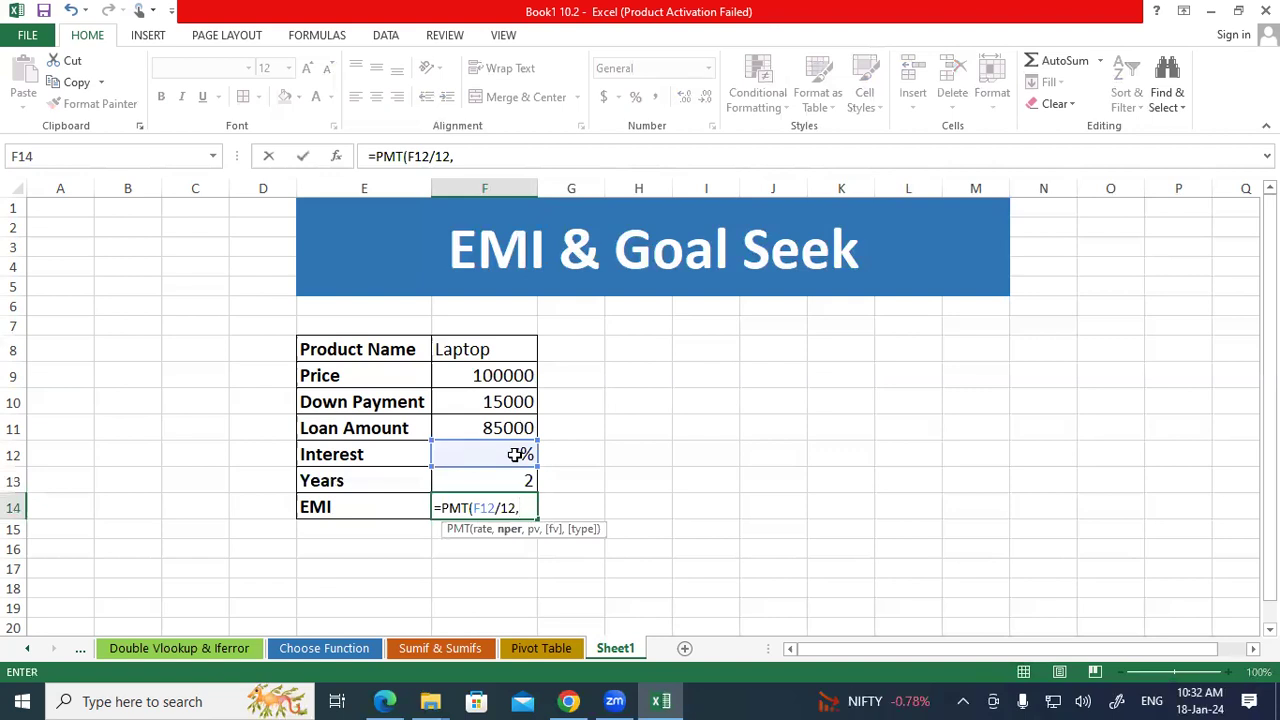
pyautogui.click(507, 484)
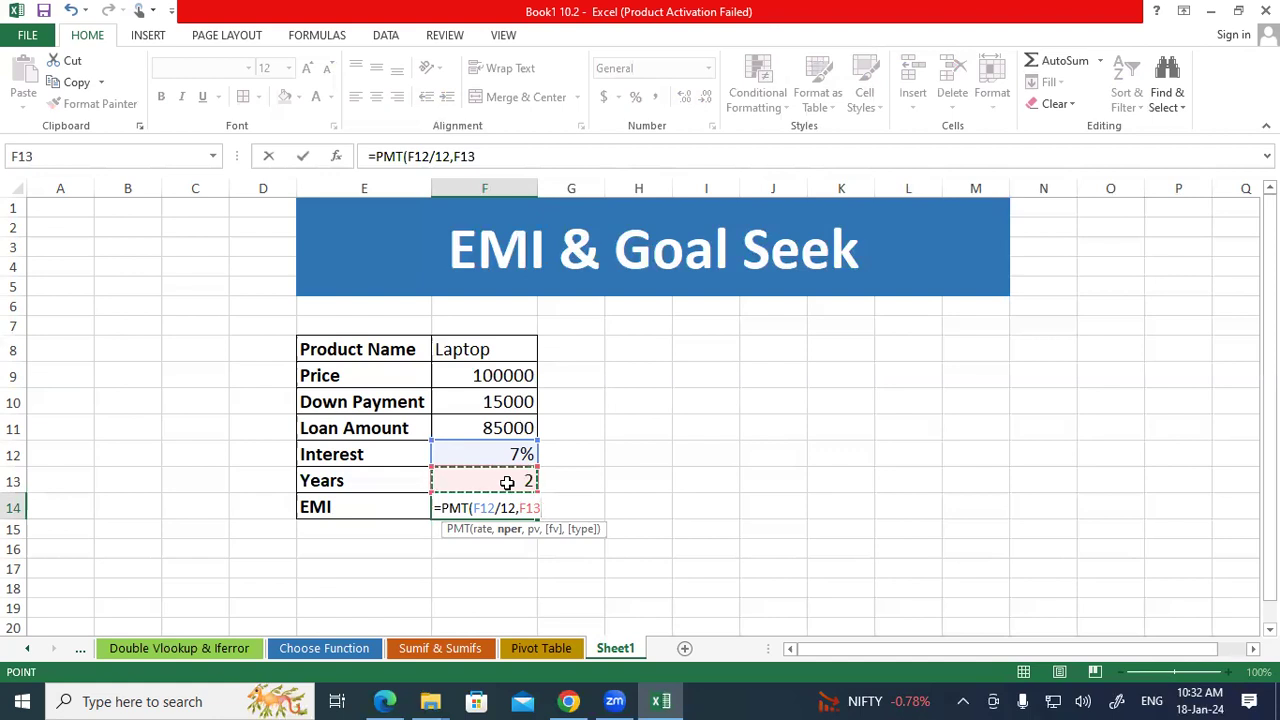
pyautogui.write(',')
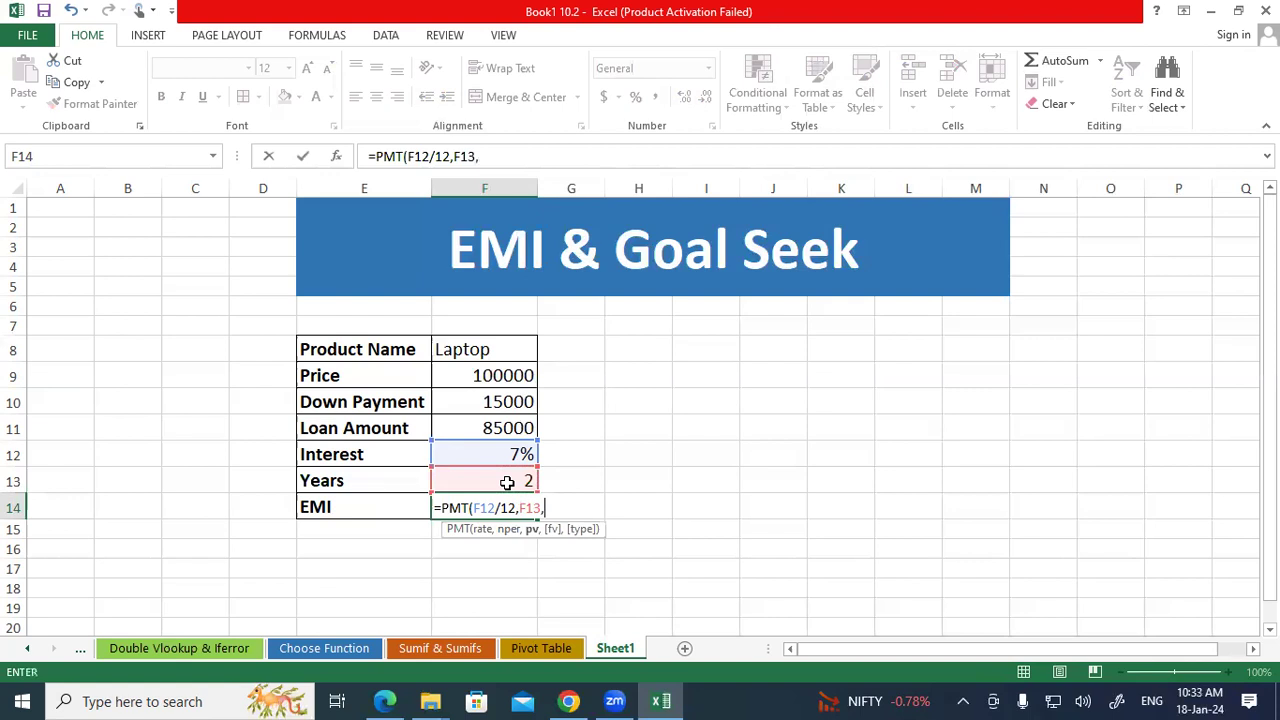
pyautogui.press('Up')
pyautogui.press('Up')
pyautogui.press('Up')
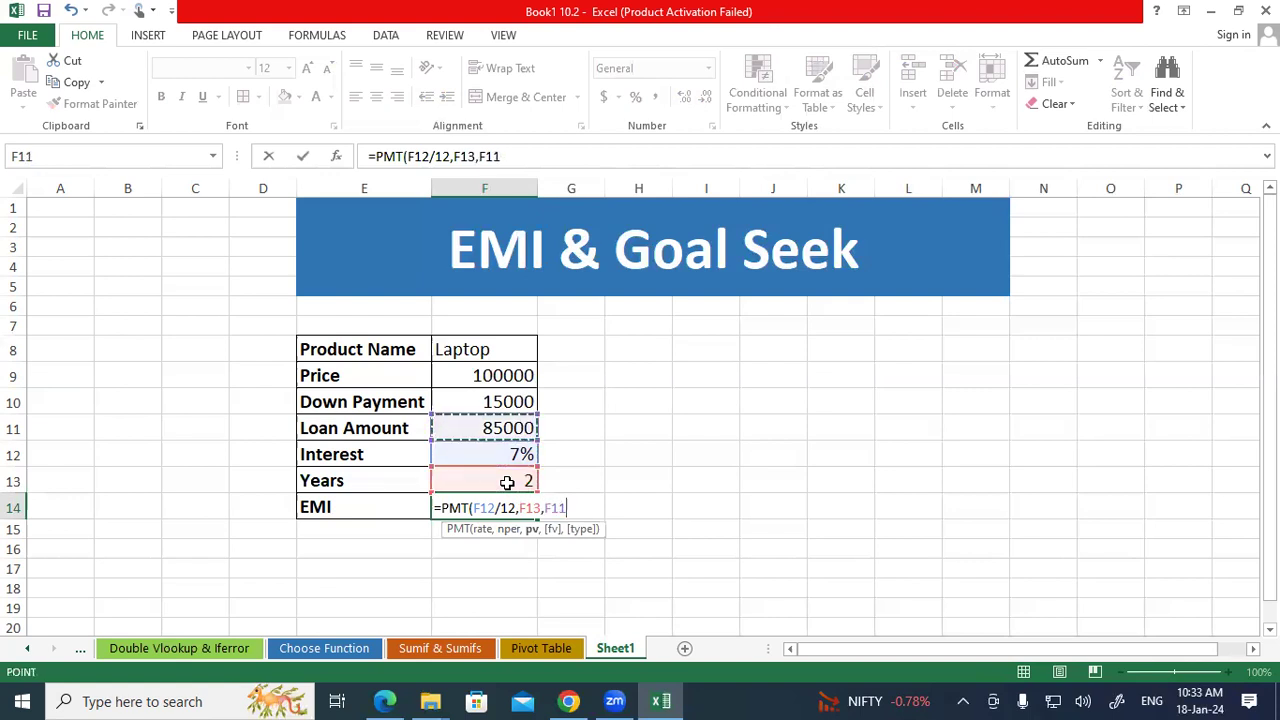
pyautogui.write(',')
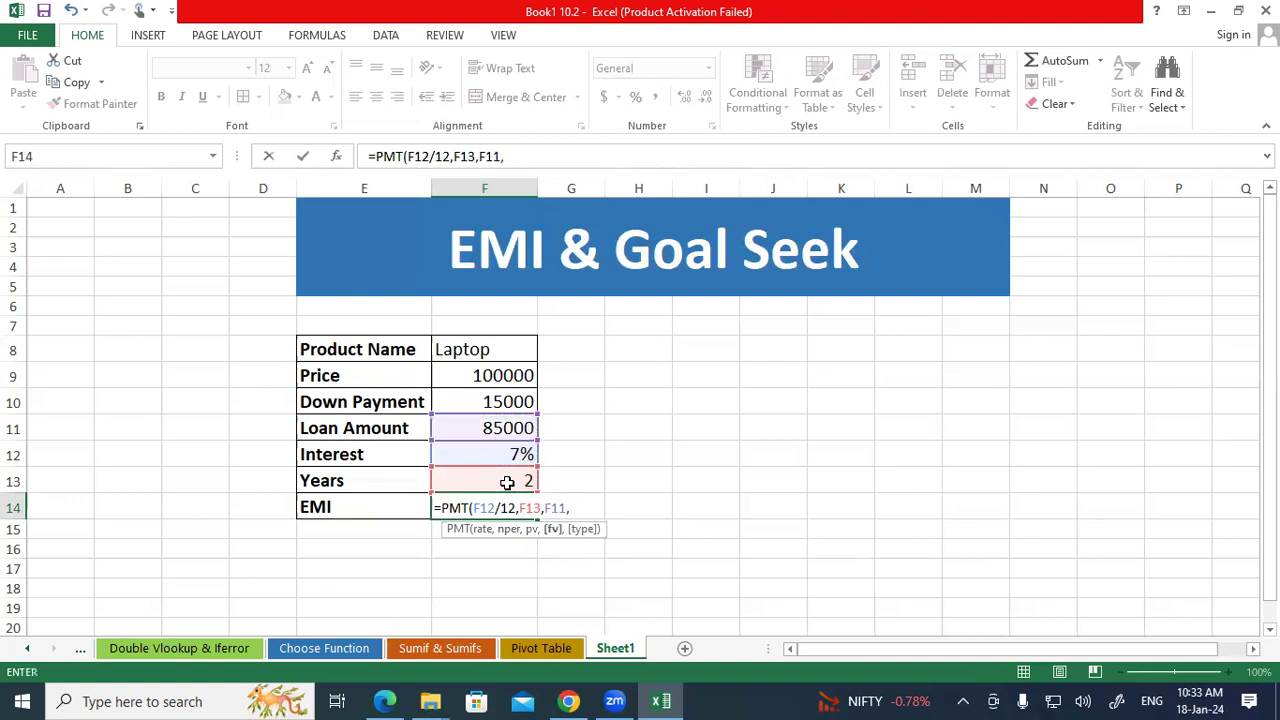
pyautogui.write('0')
pyautogui.write(',1')
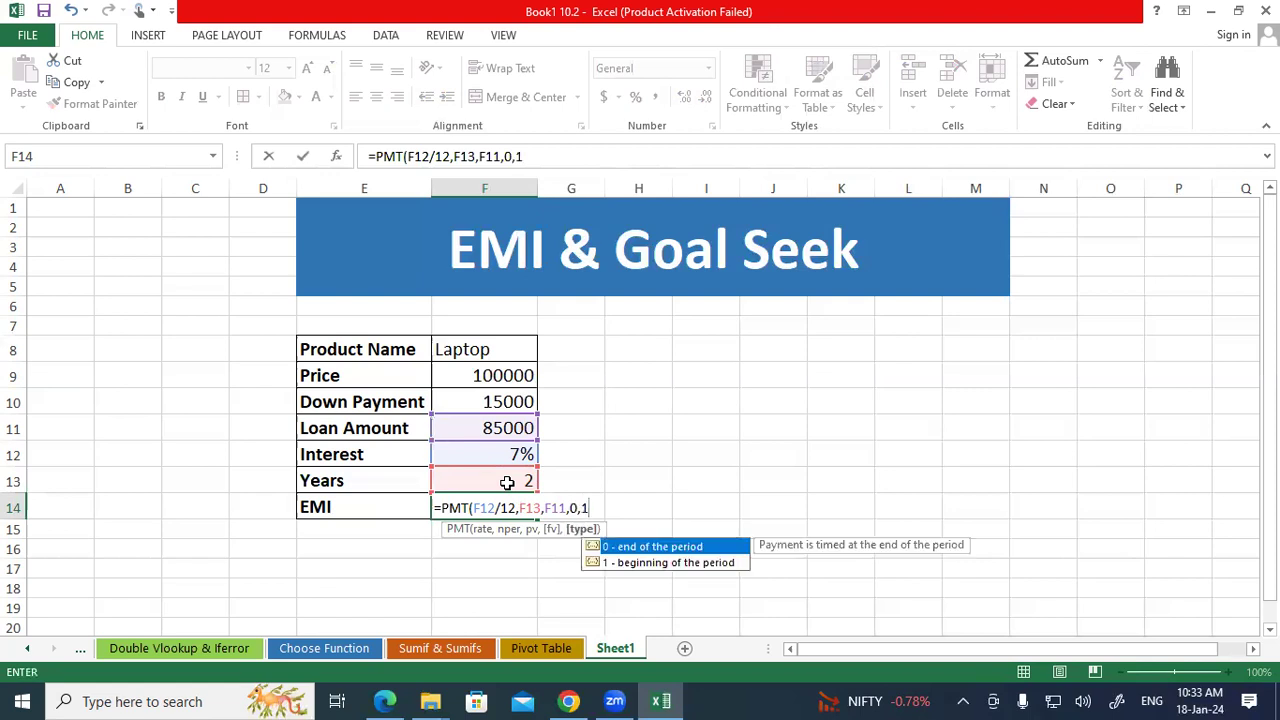
pyautogui.write(')')
pyautogui.press('Return')
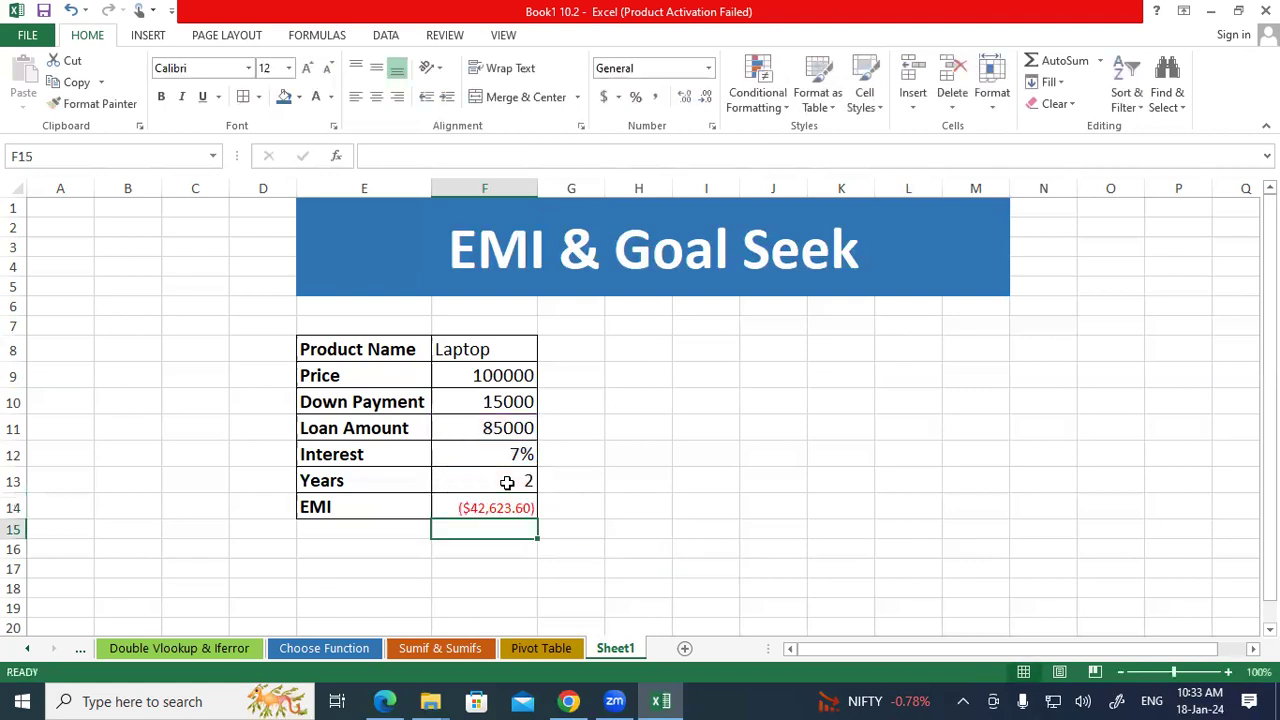
pyautogui.click(480, 512)
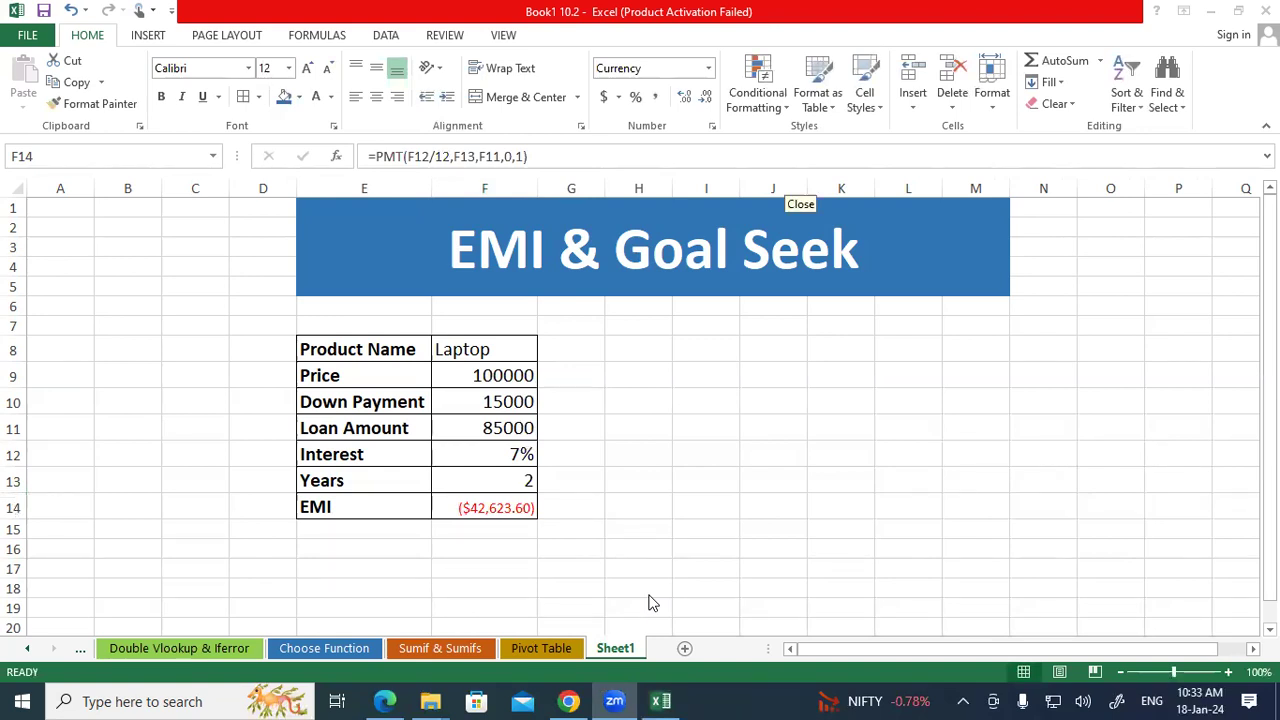
pyautogui.click(479, 507)
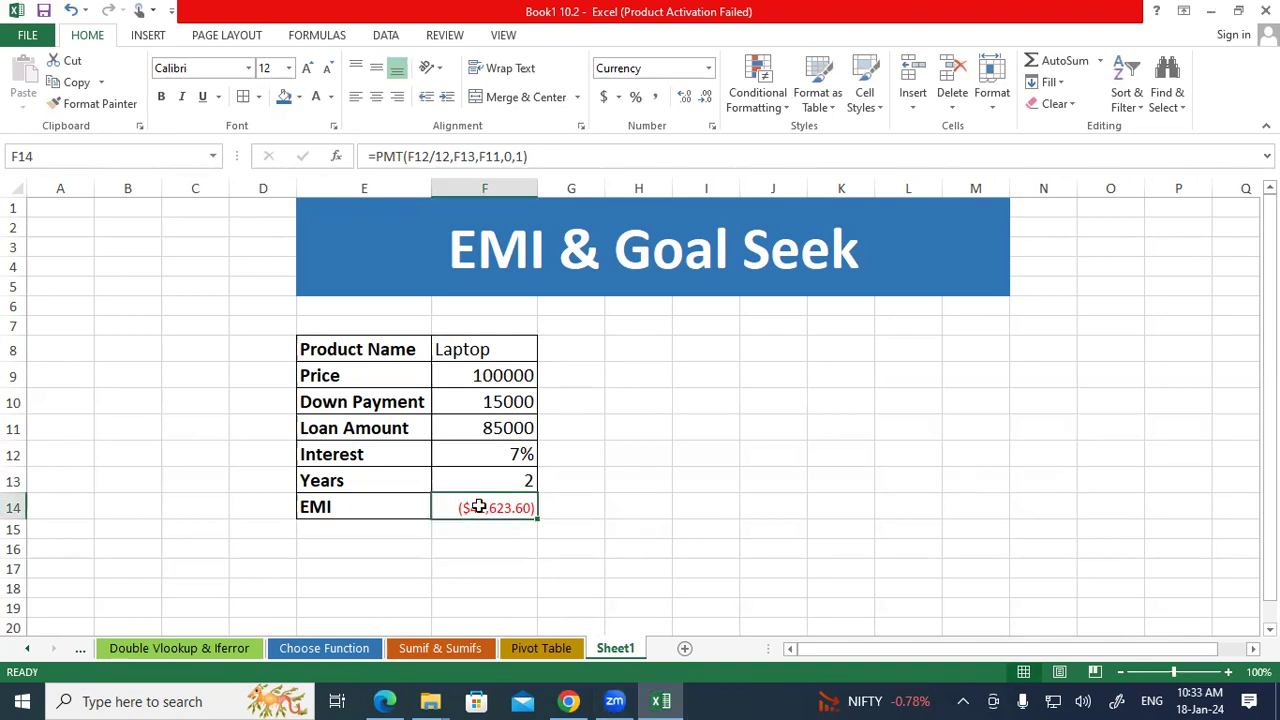
# - Rewrite F14 as =PMT(F12/12,F13*12,F11,0,1) so the EMI is monthly
pyautogui.write('=')
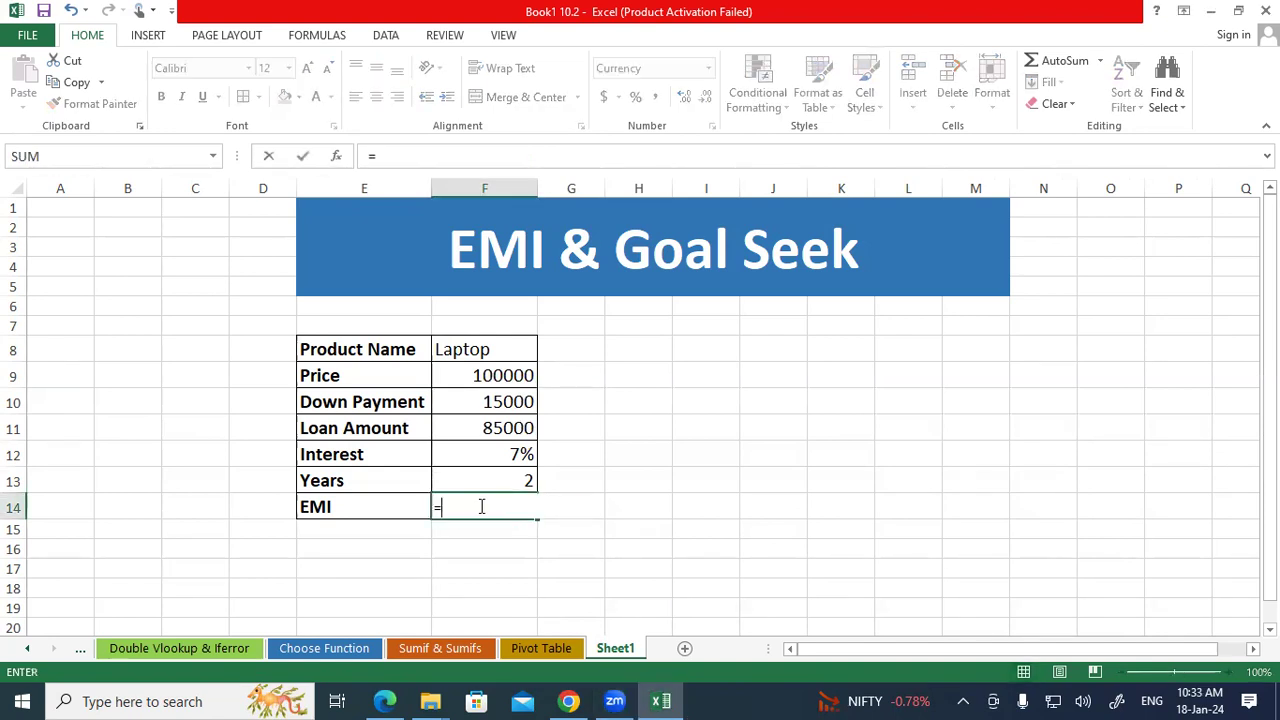
pyautogui.write('pmt')
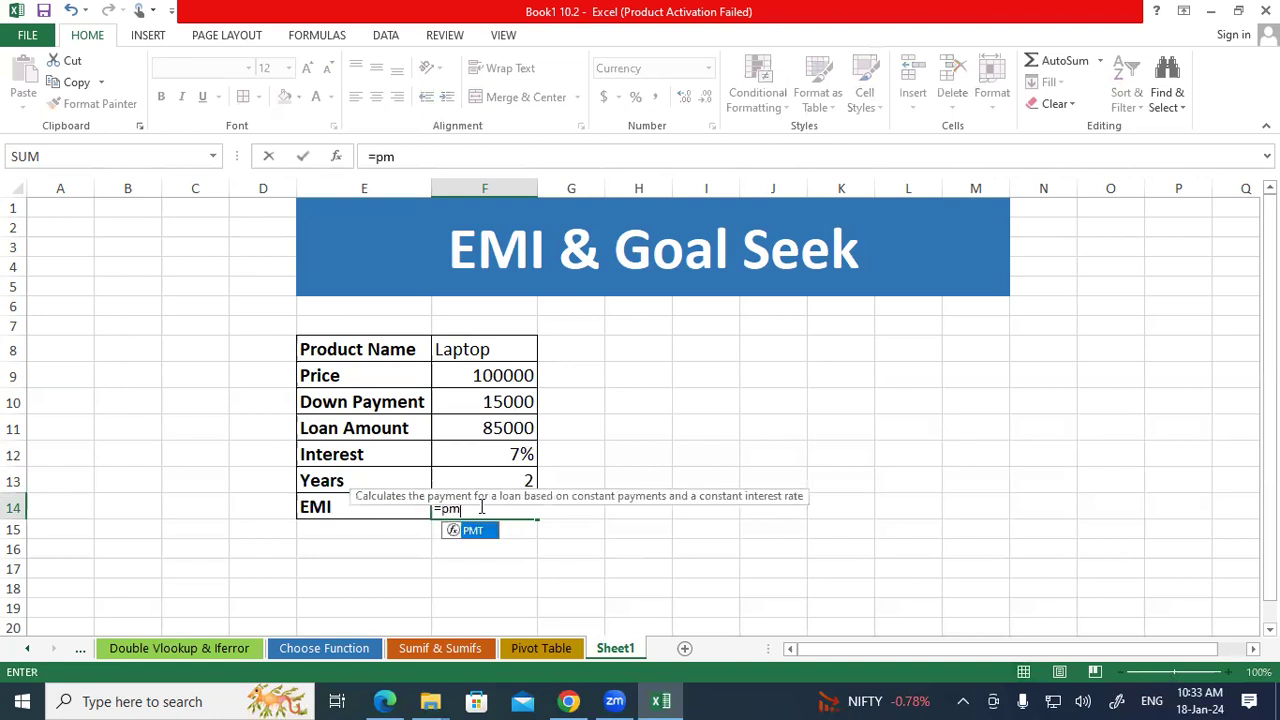
pyautogui.press('Tab')
pyautogui.click(489, 456)
pyautogui.write('/')
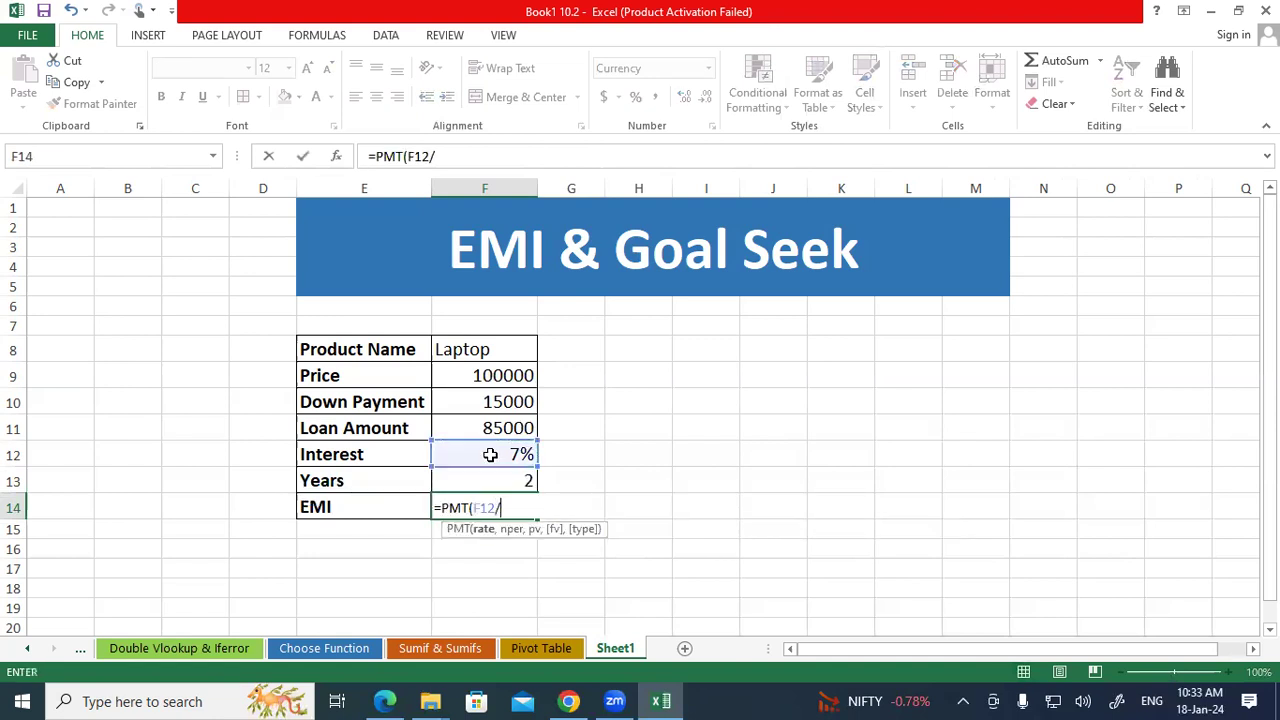
pyautogui.write('12,')
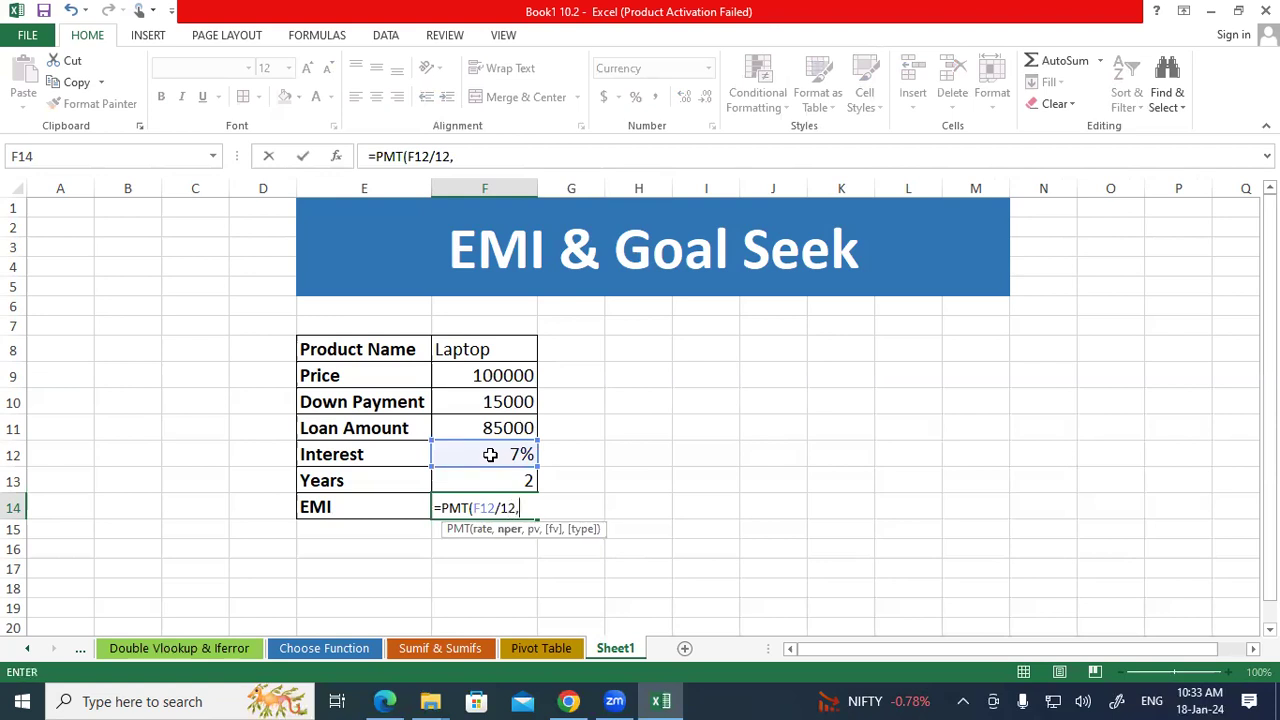
pyautogui.press('Up')
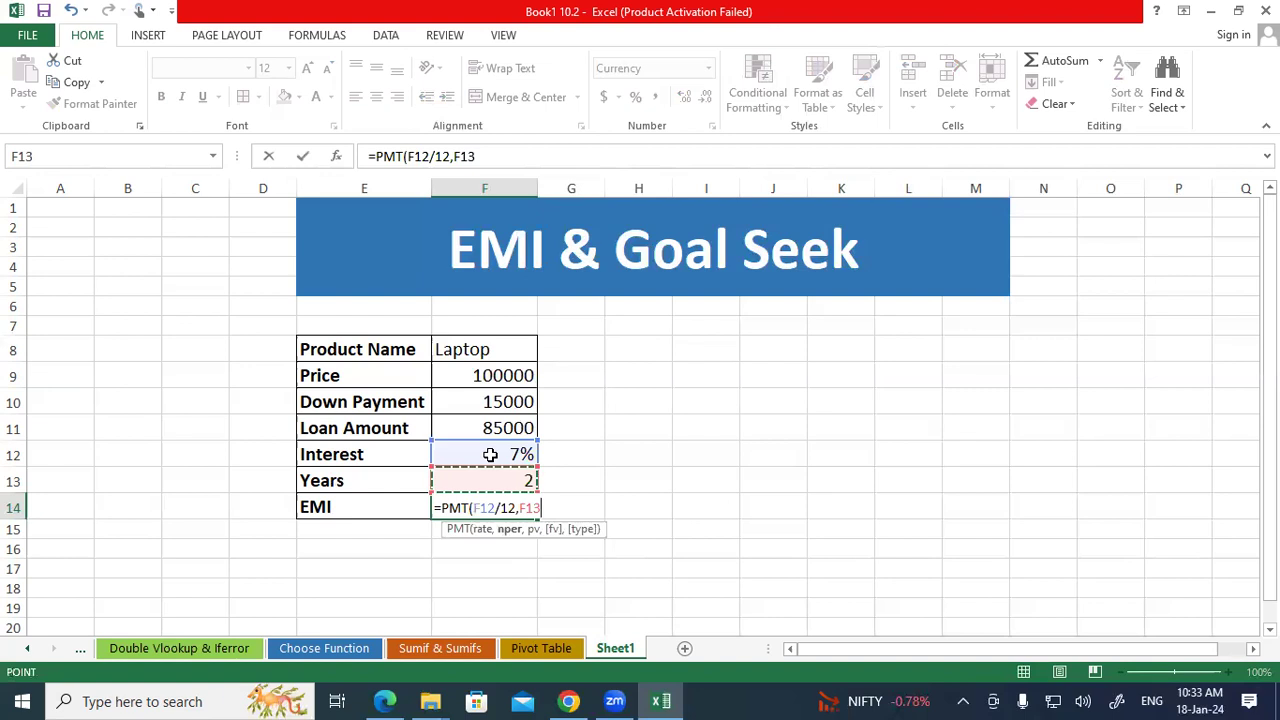
pyautogui.write('*12')
pyautogui.write(',')
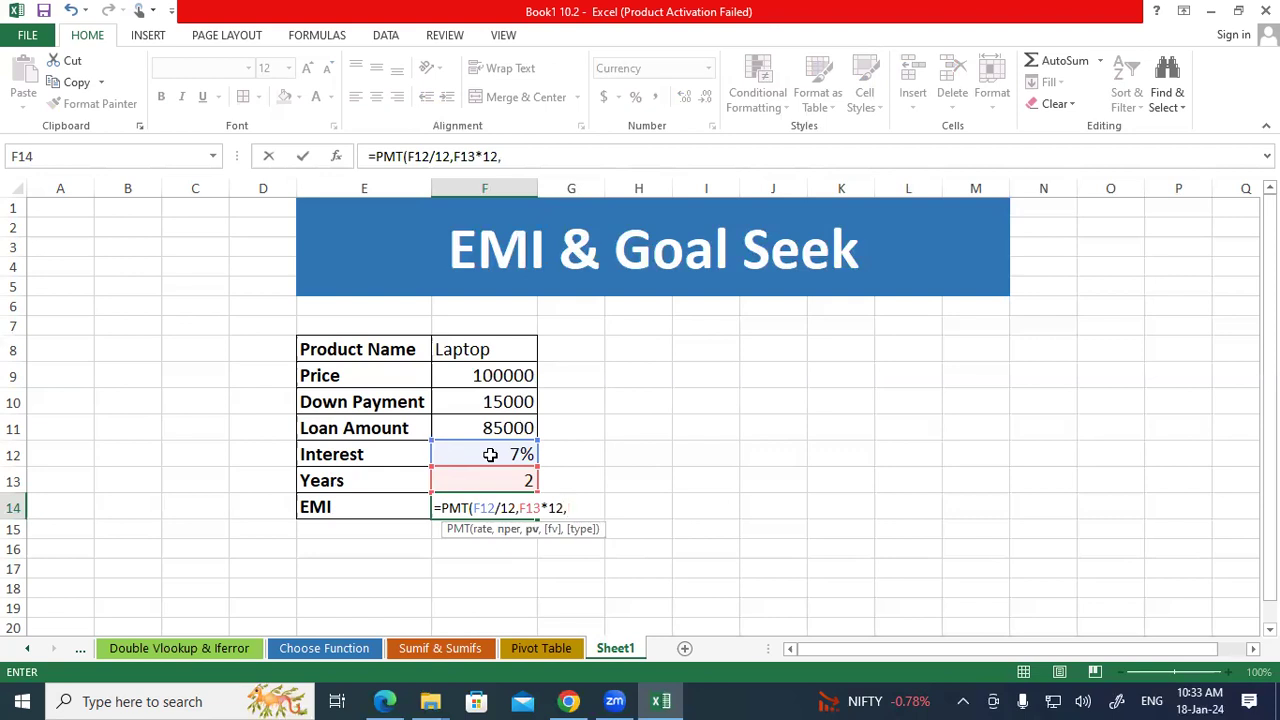
pyautogui.press('Up')
pyautogui.press('Up')
pyautogui.press('Up')
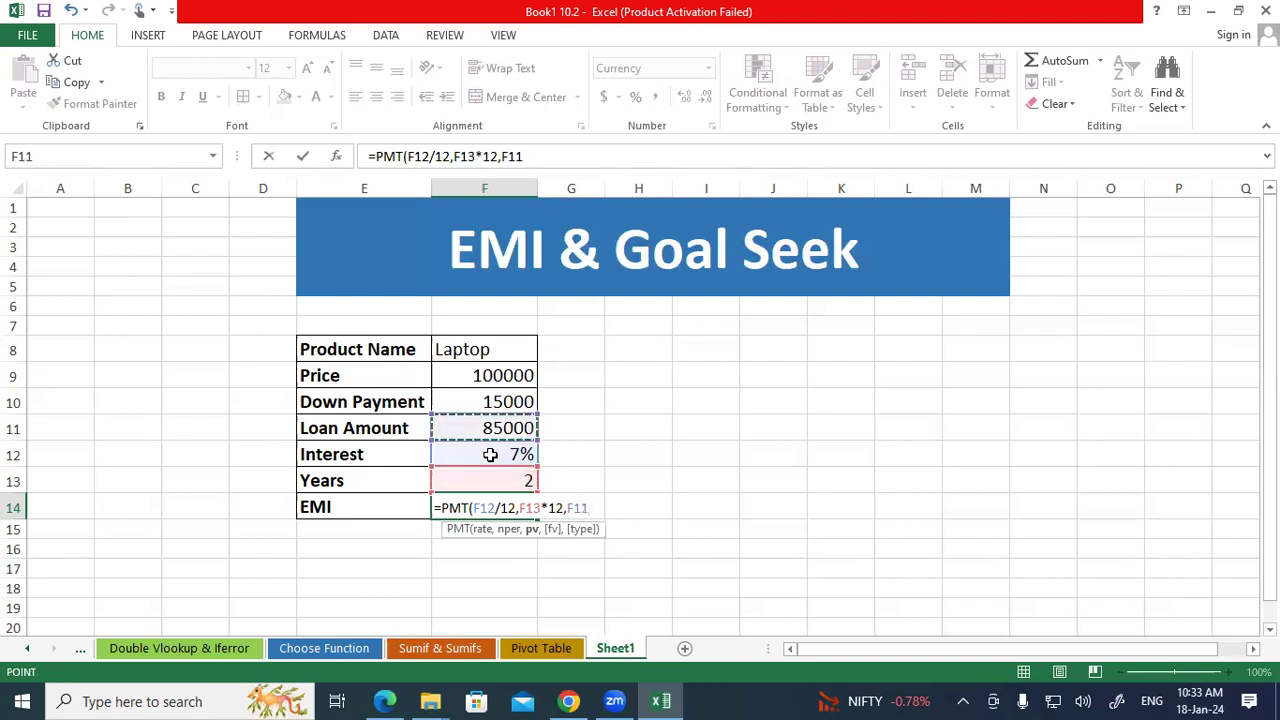
pyautogui.write(',')
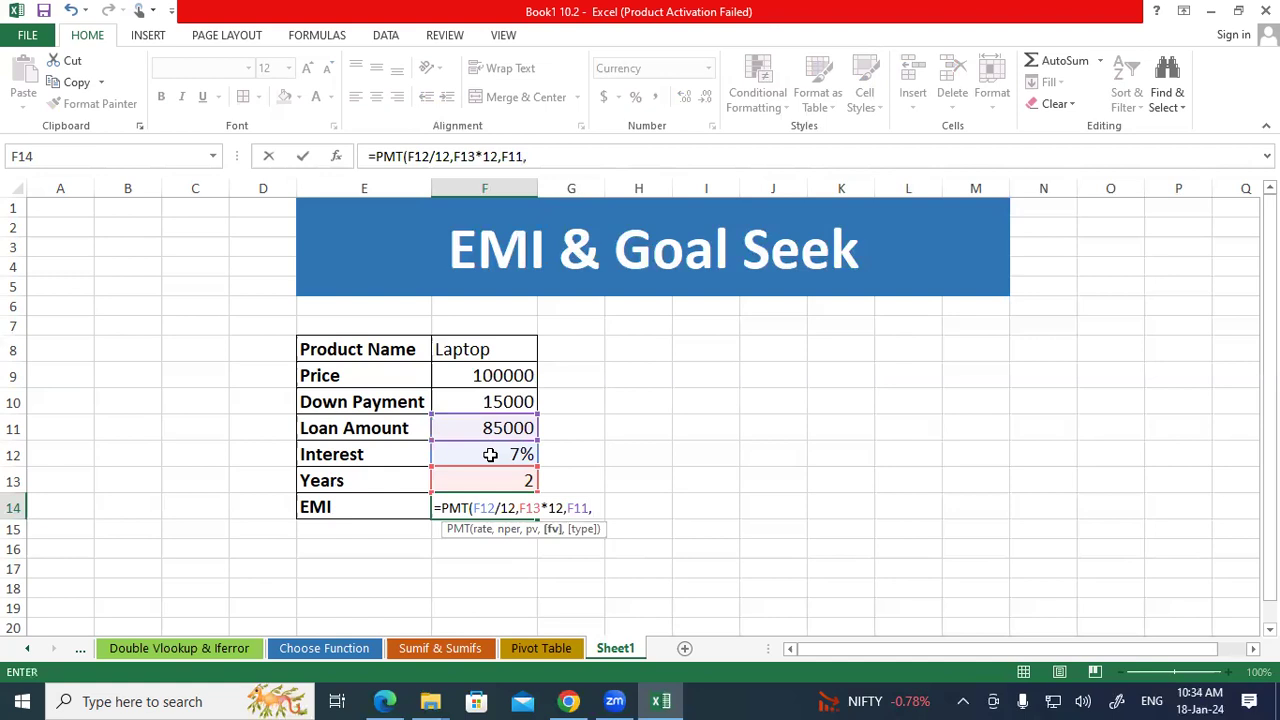
pyautogui.write('0')
pyautogui.write(',1)')
pyautogui.press('Return')
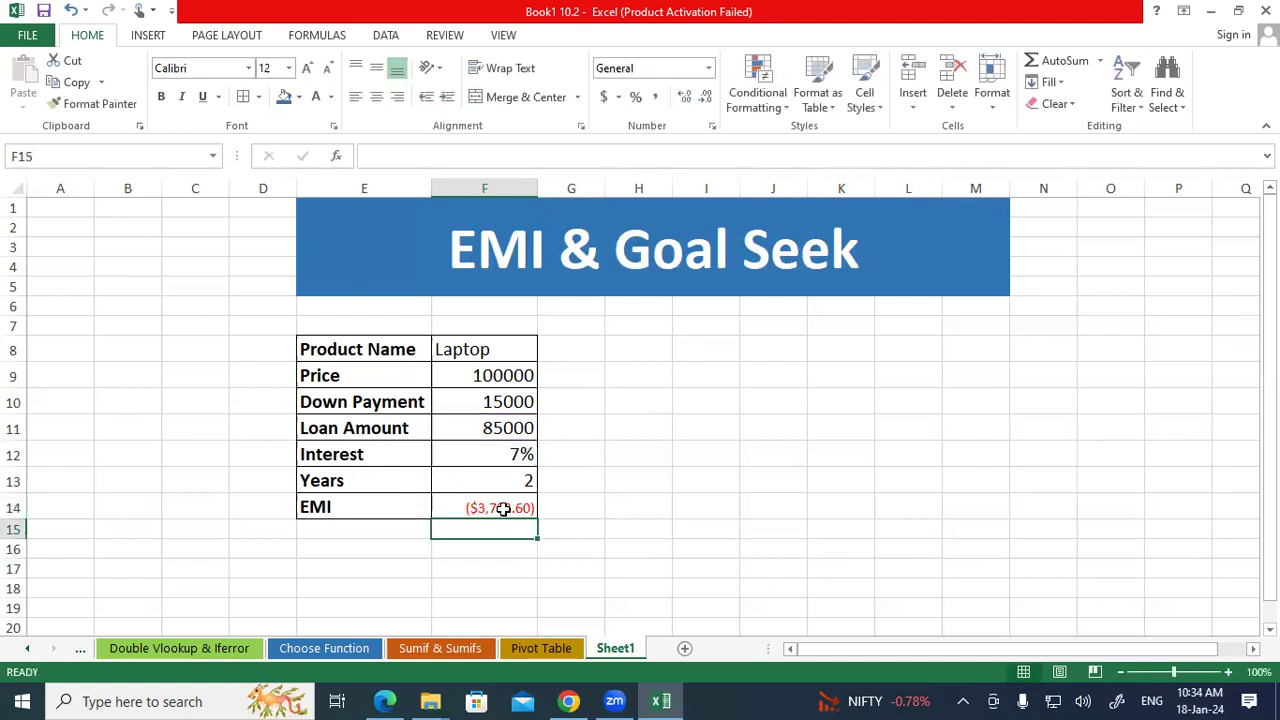
pyautogui.click(503, 508)
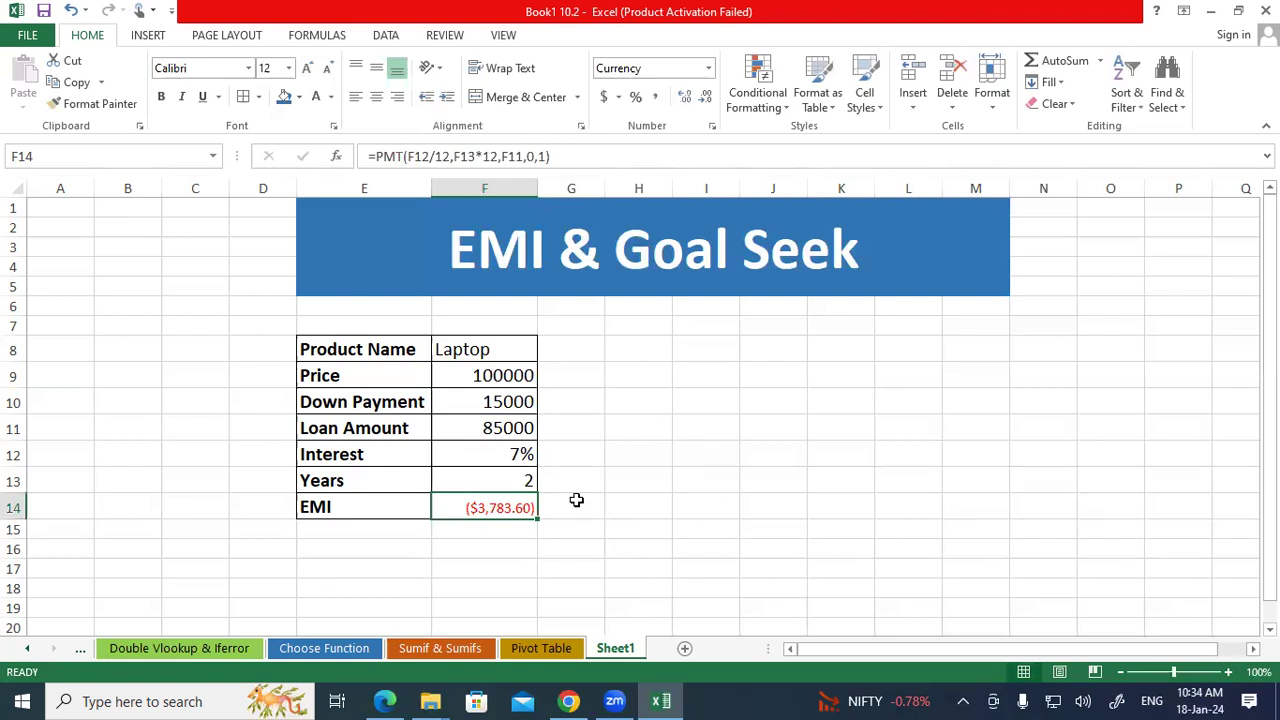
# - Copy the loan table E8:F14 to H8 and autofit columns H and I
pyautogui.click(337, 352)
pyautogui.moveTo(365, 393); pyautogui.dragTo(494, 500)
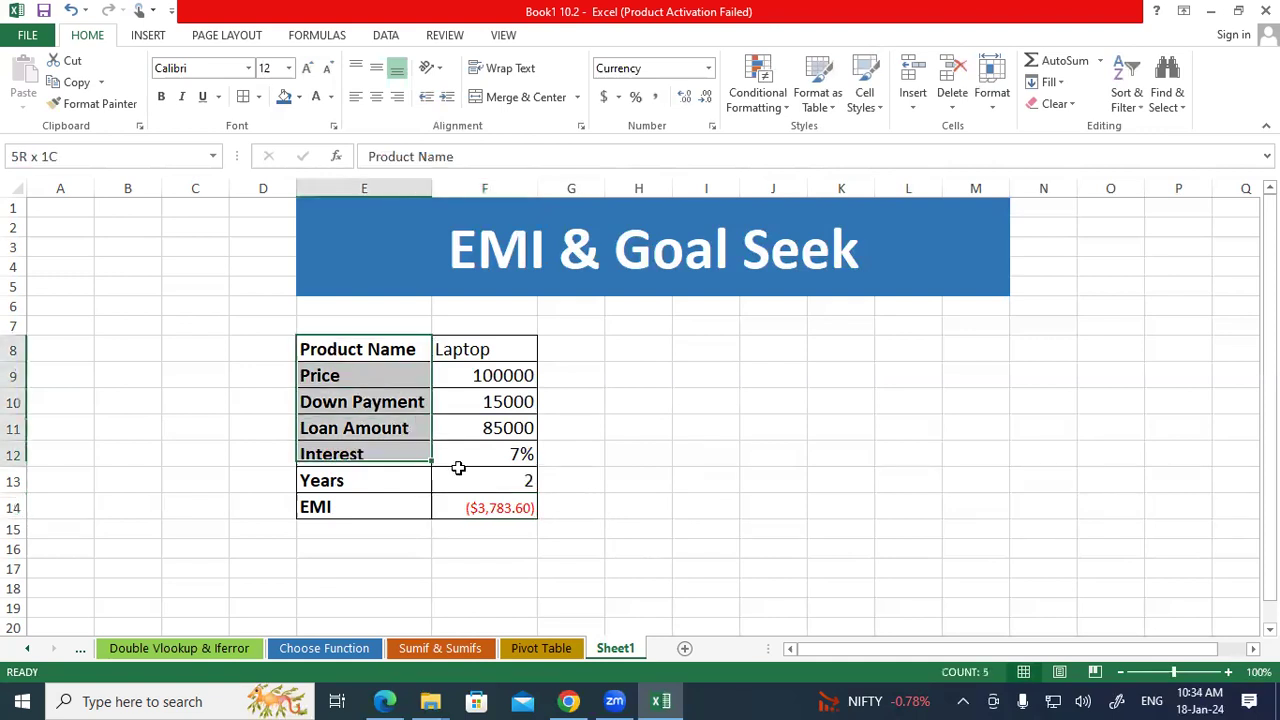
pyautogui.hotkey('ctrl', 'c')
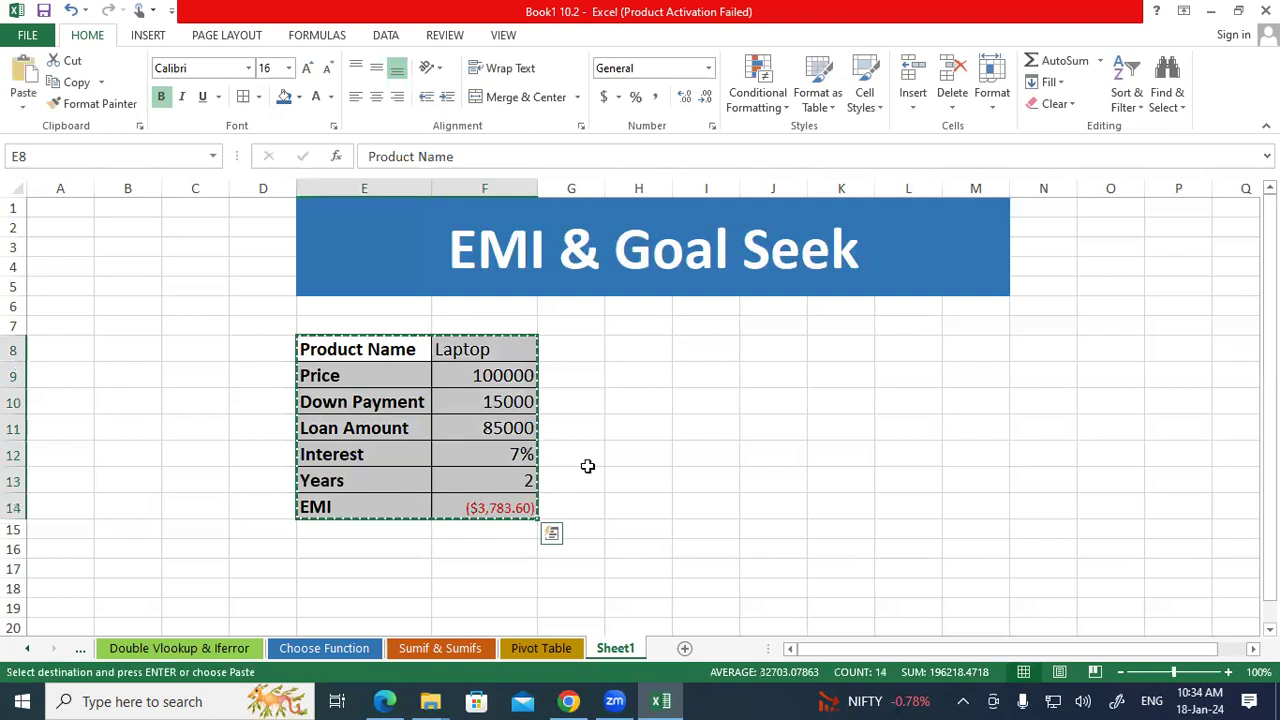
pyautogui.click(652, 349)
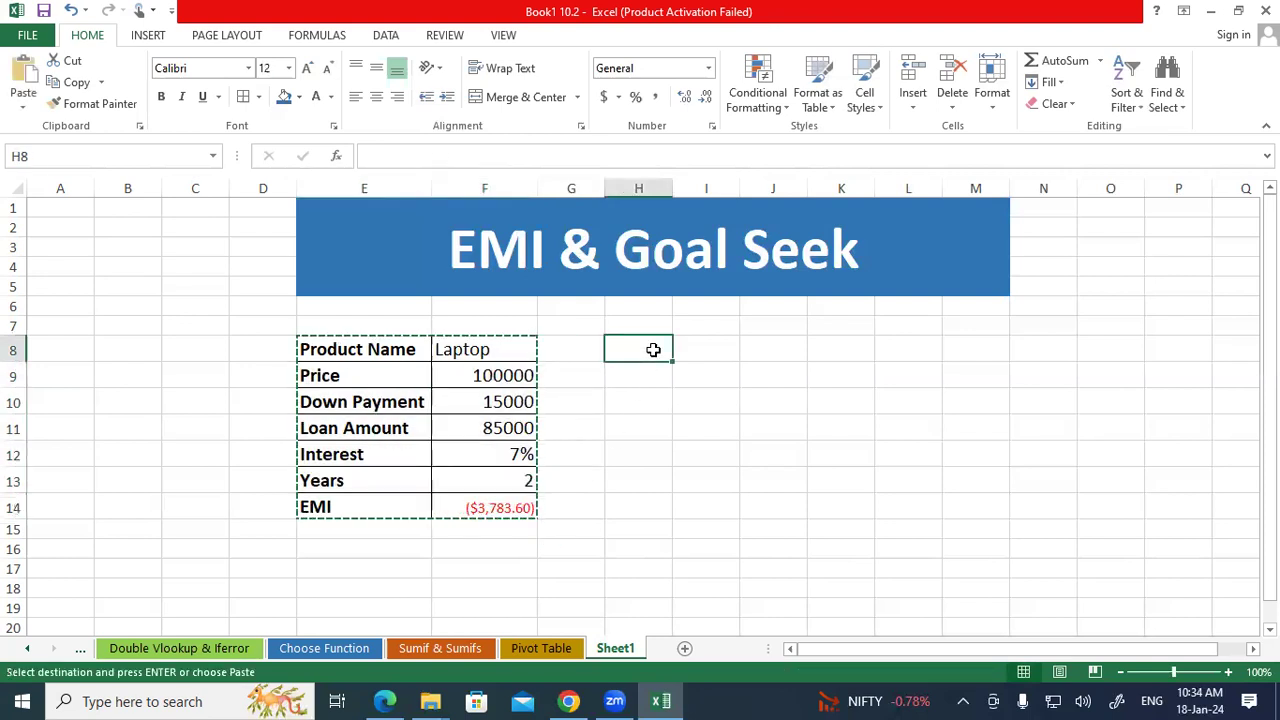
pyautogui.hotkey('ctrl', 'v')
pyautogui.moveTo(636, 186); pyautogui.dragTo(734, 186)
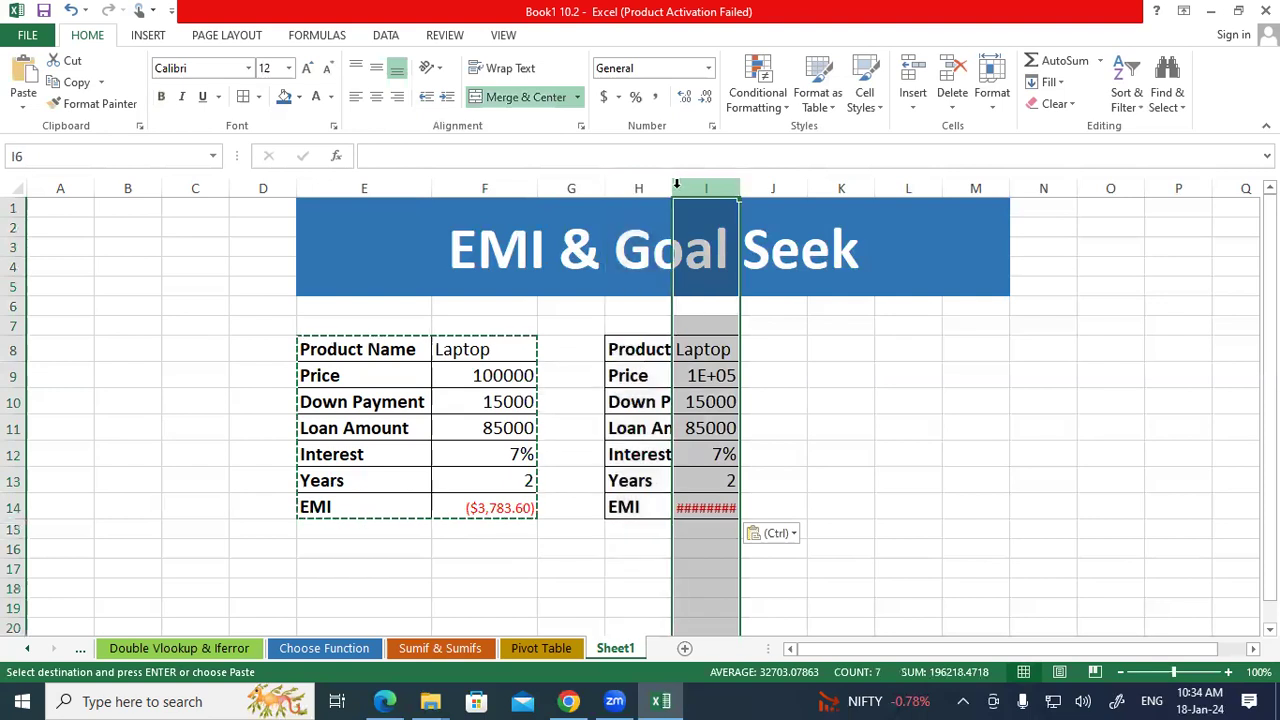
pyautogui.doubleClick(735, 186)
pyautogui.moveTo(890, 549); pyautogui.dragTo(863, 548)
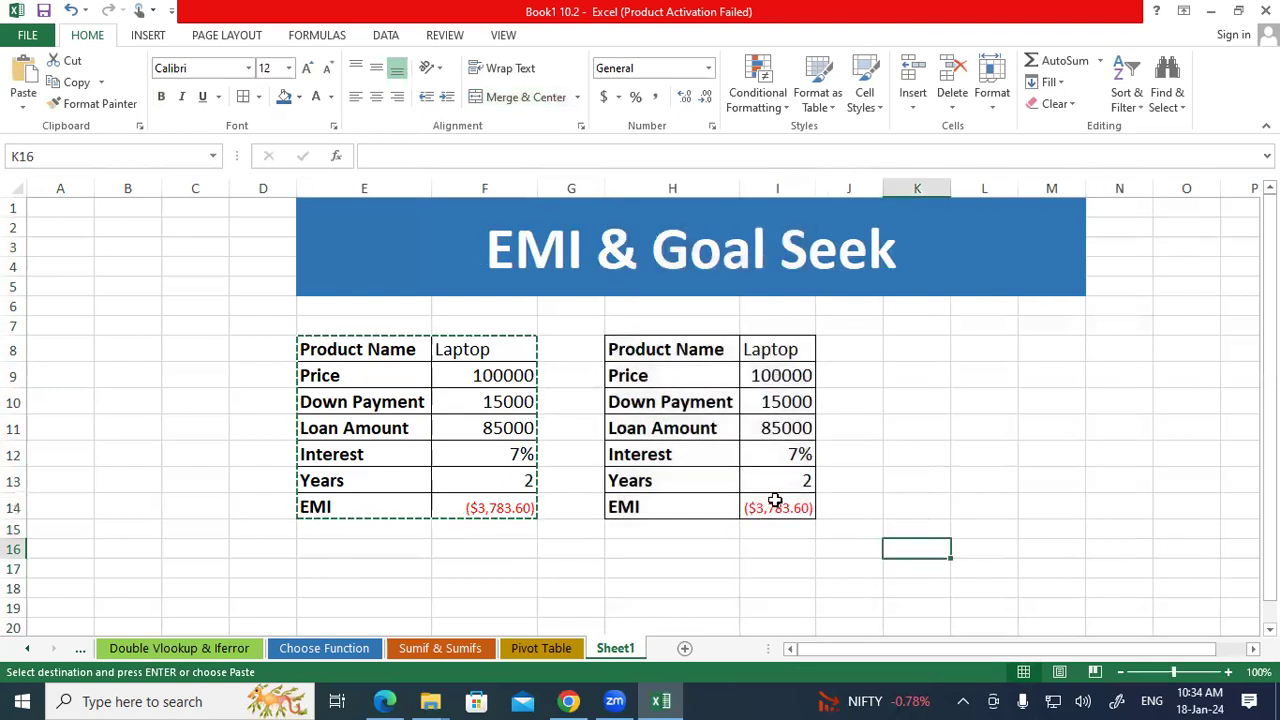
pyautogui.click(687, 477)
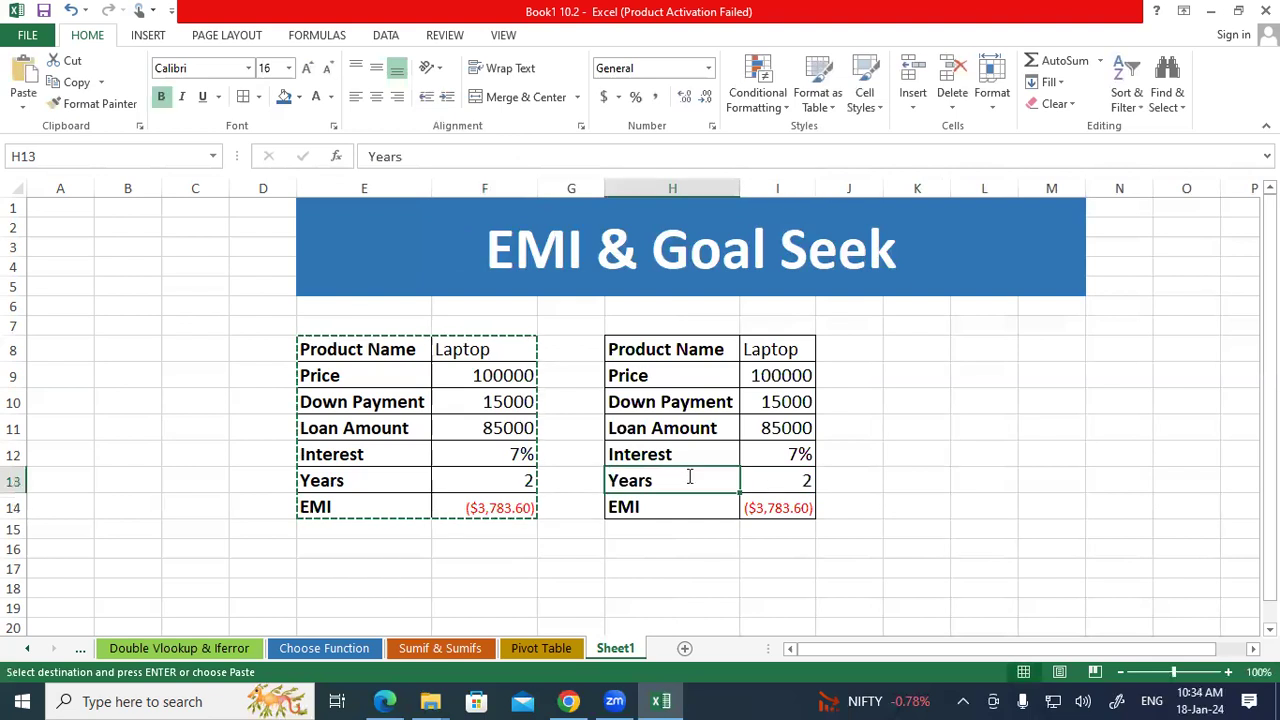
# - In the copied table, set H13 to Months and I13 to 24, then check I14's formula
pyautogui.write('Months')
pyautogui.press('Tab')
pyautogui.write('24')
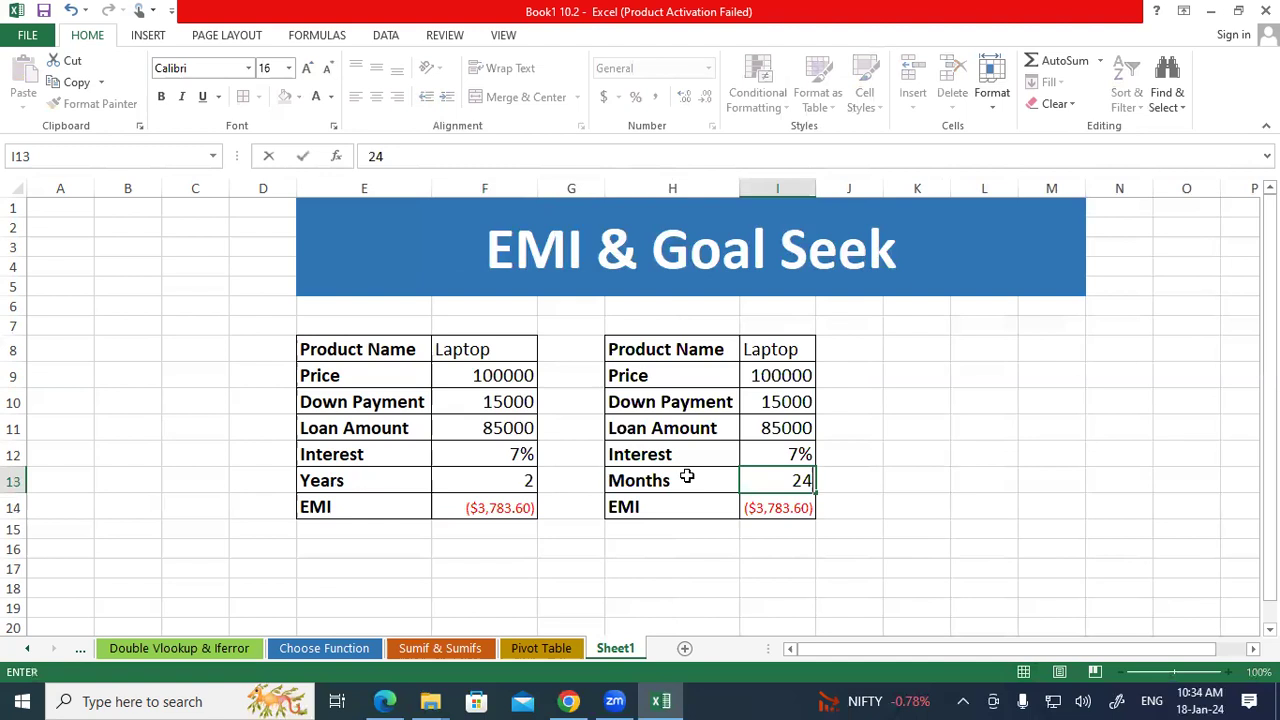
pyautogui.press('Return')
pyautogui.click(797, 515)
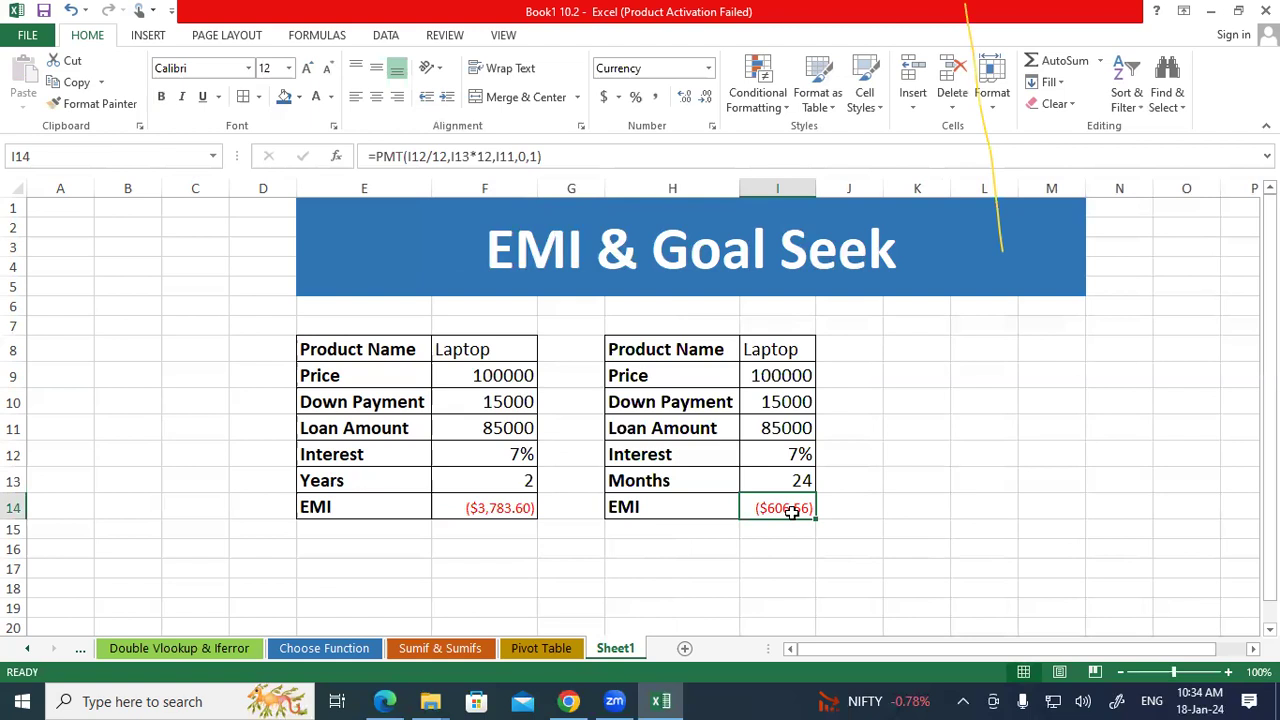
pyautogui.click(900, 700)
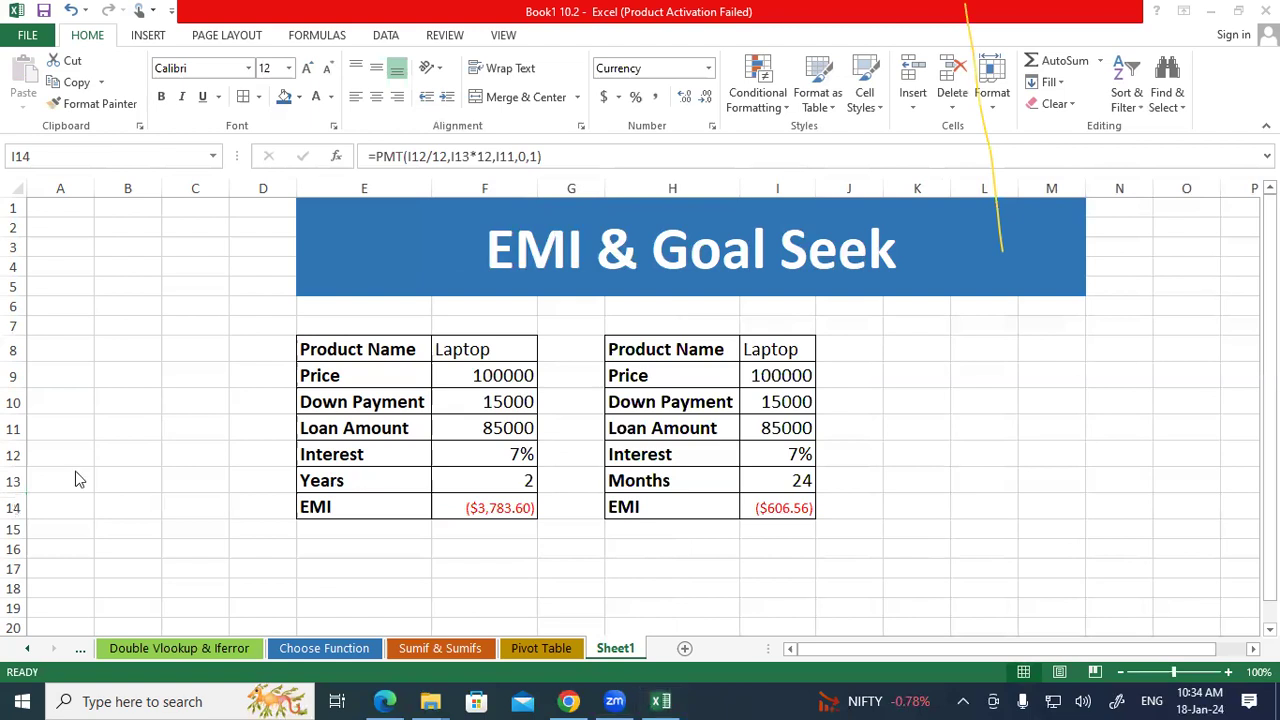
pyautogui.click(773, 505)
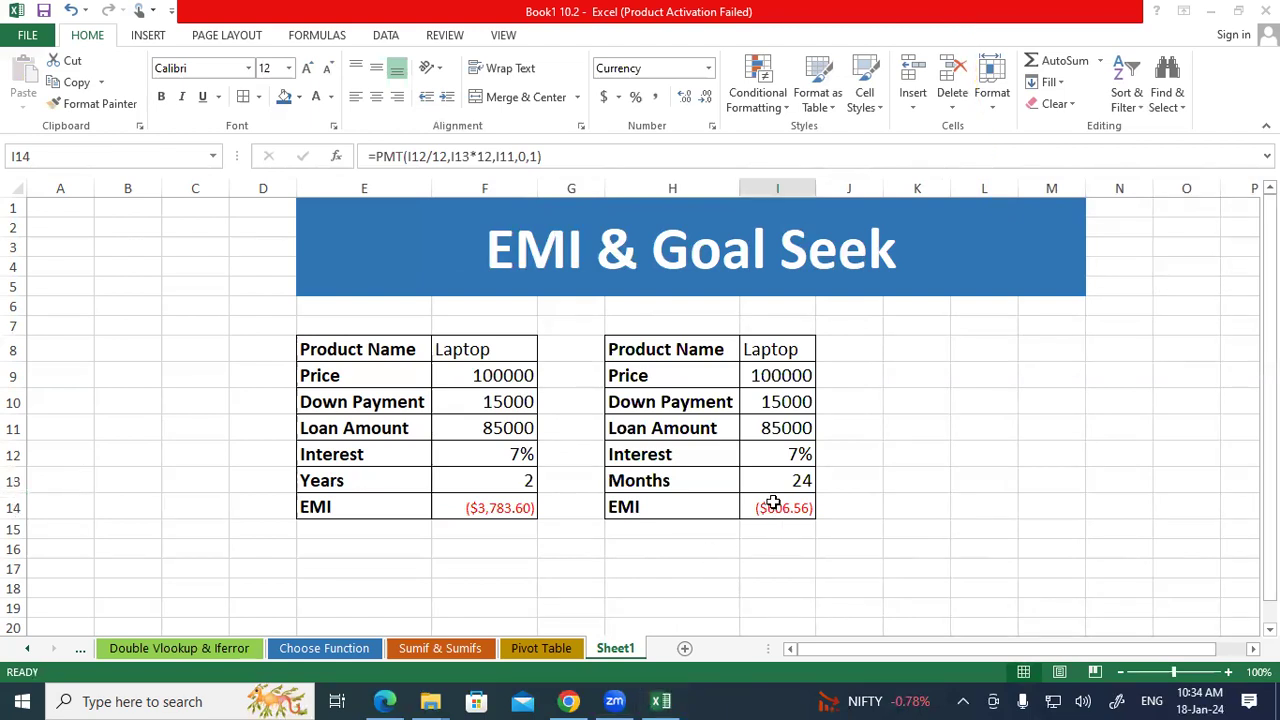
# - Enter =PMT(I12/12,I13,I11,0,1) in I14 so the copy uses 24 months directly
pyautogui.write('=')
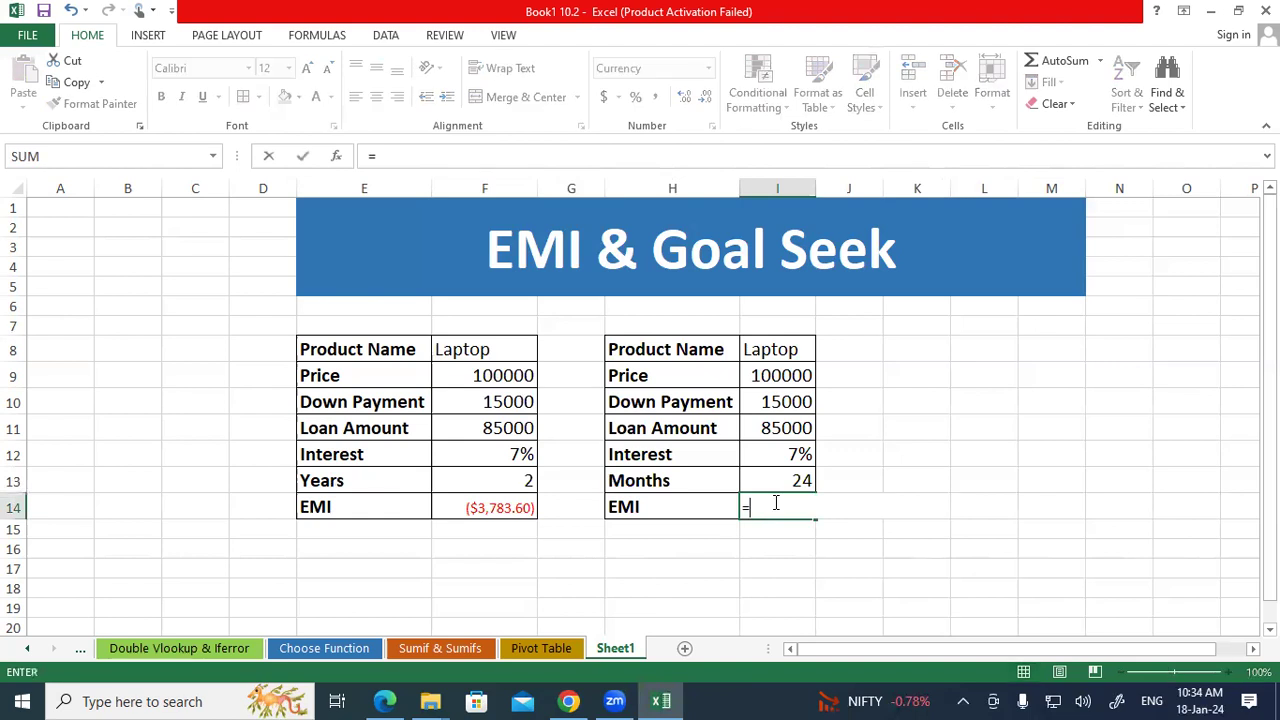
pyautogui.write('pmt(')
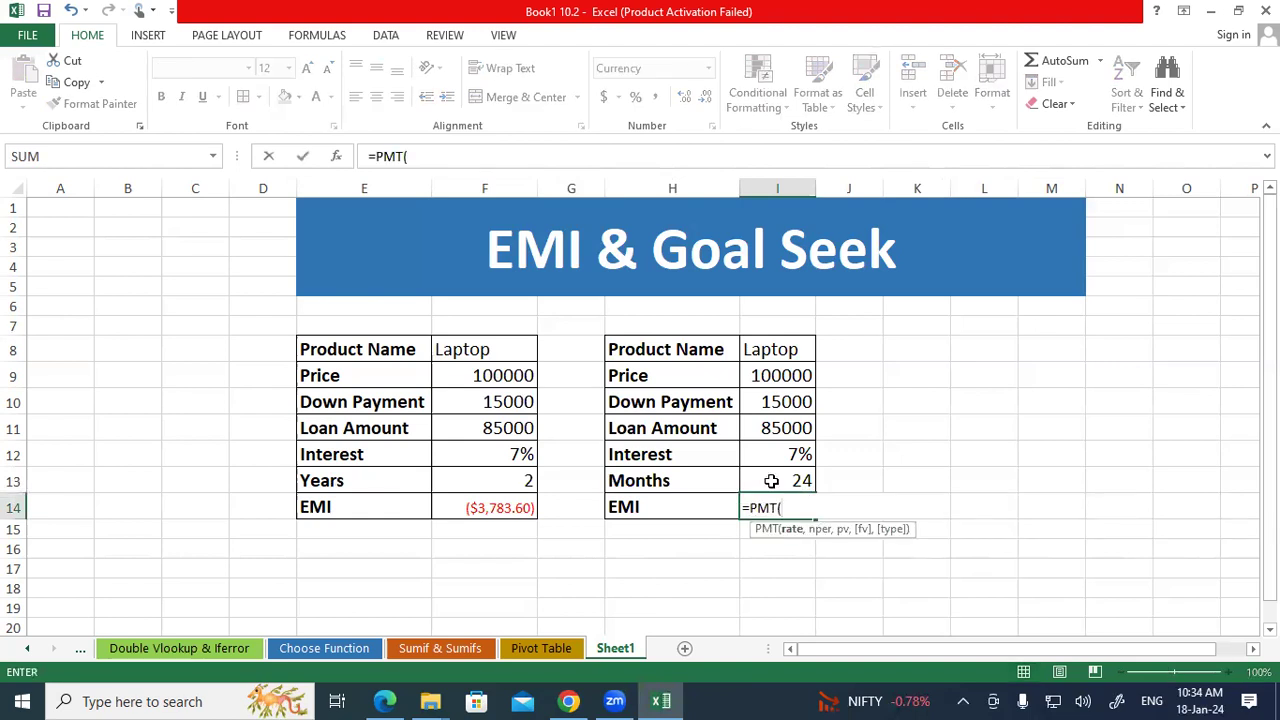
pyautogui.click(769, 453)
pyautogui.write('/12,')
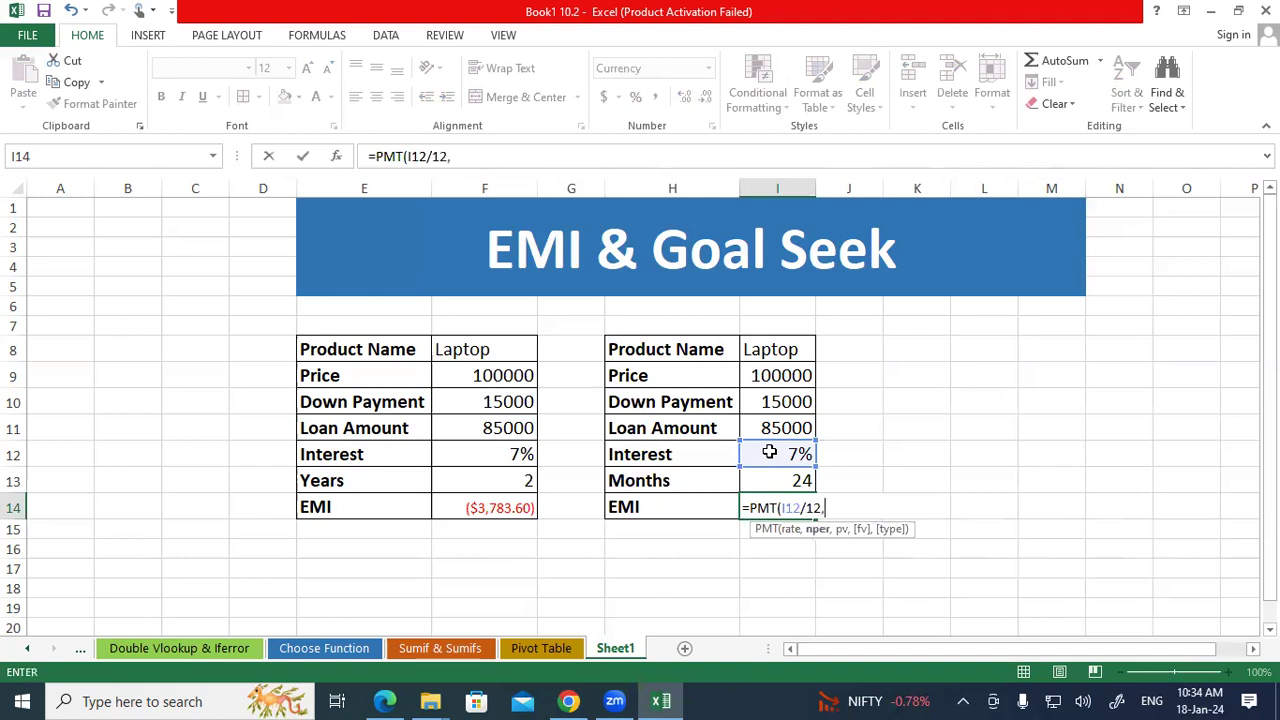
pyautogui.press('Up')
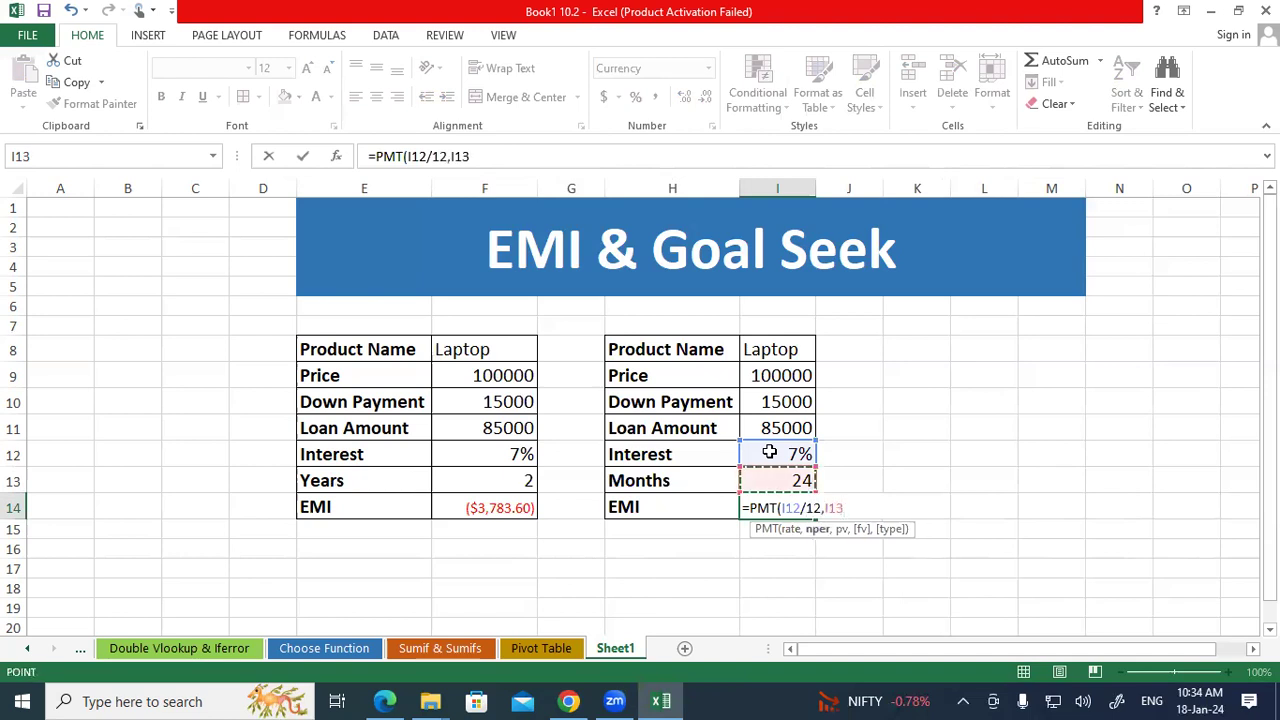
pyautogui.write(',')
pyautogui.press('Up')
pyautogui.press('Up')
pyautogui.press('Up')
pyautogui.write(',0,')
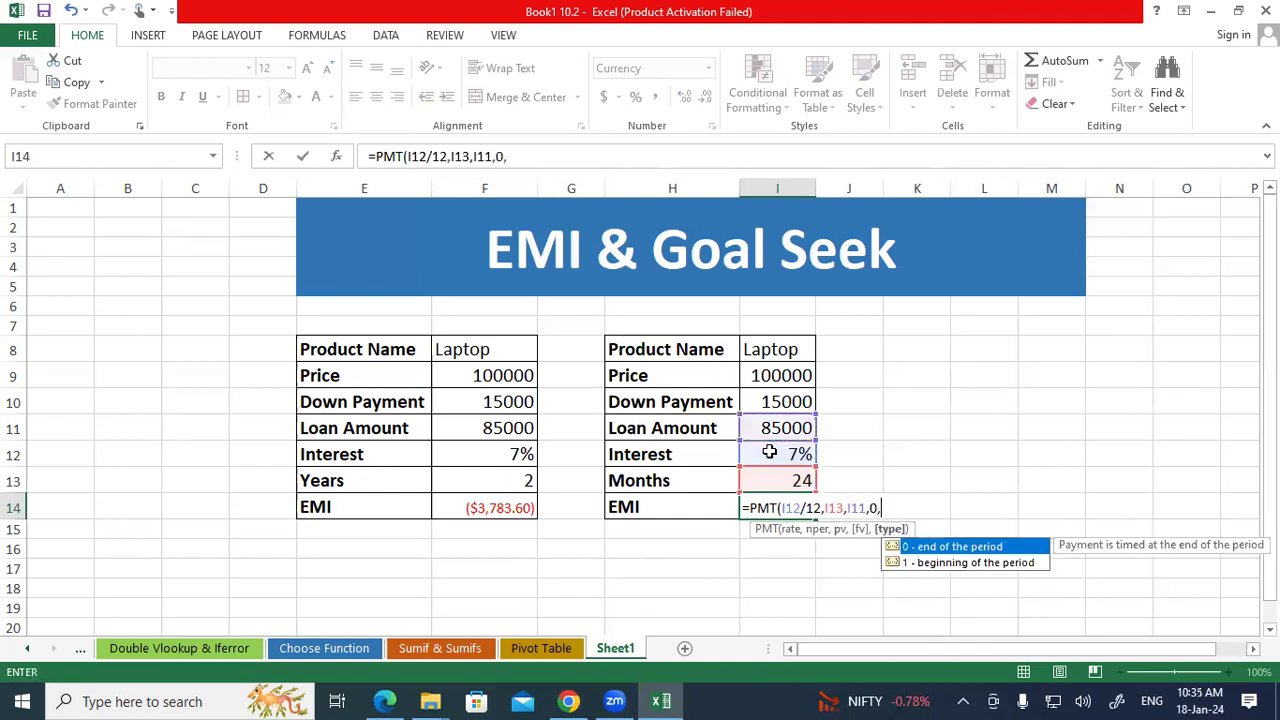
pyautogui.write('1')
pyautogui.write(')')
pyautogui.press('Return')
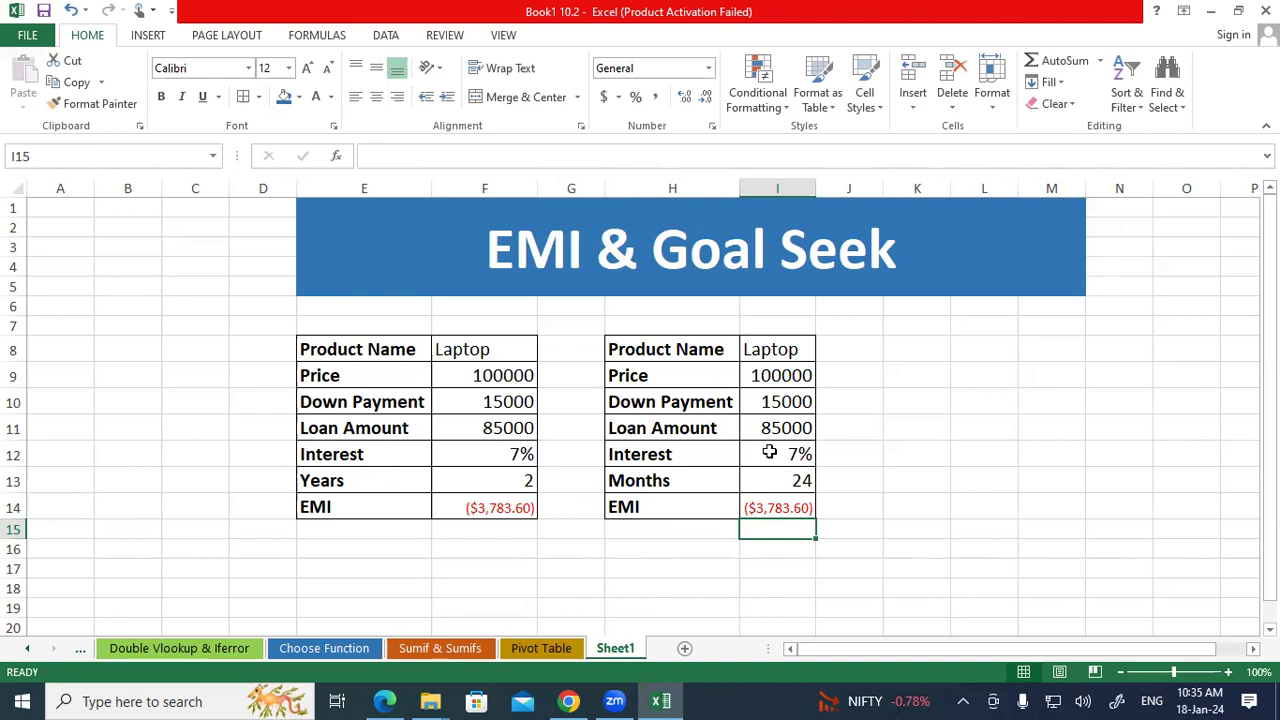
# - Review the EMI formulas of both tables without changing them
pyautogui.doubleClick(478, 508)
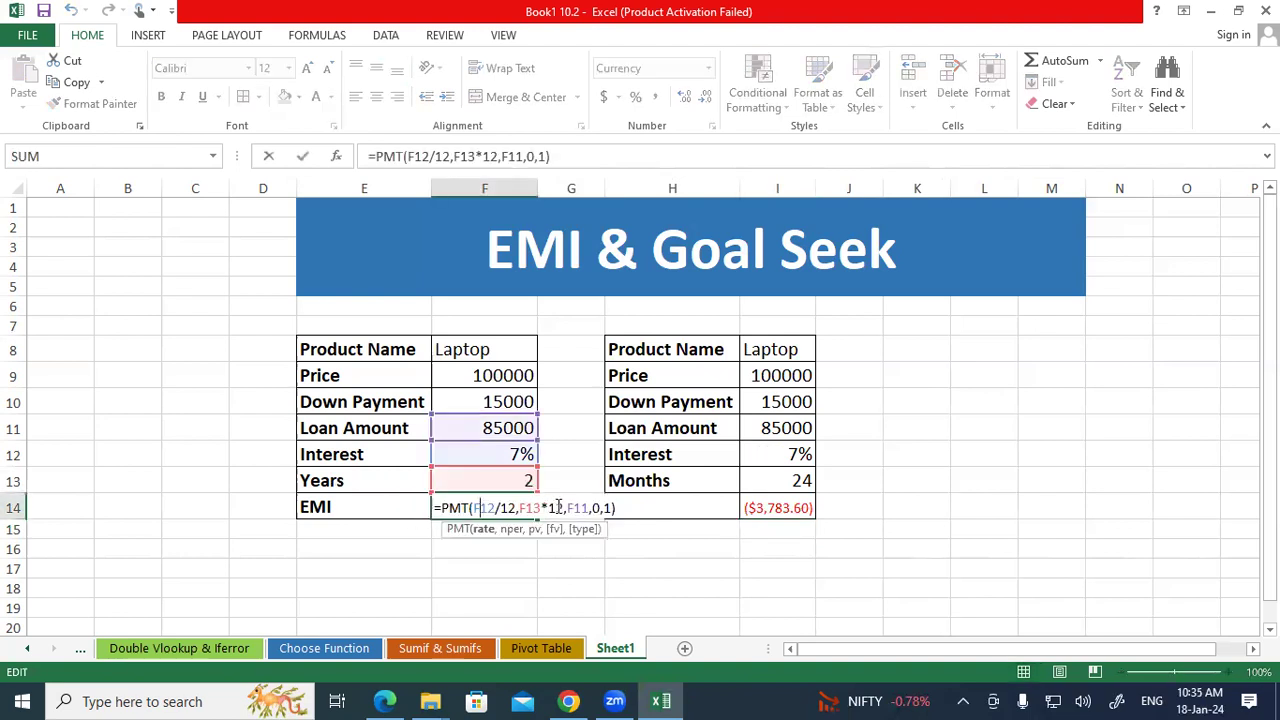
pyautogui.moveTo(563, 508); pyautogui.dragTo(521, 508)
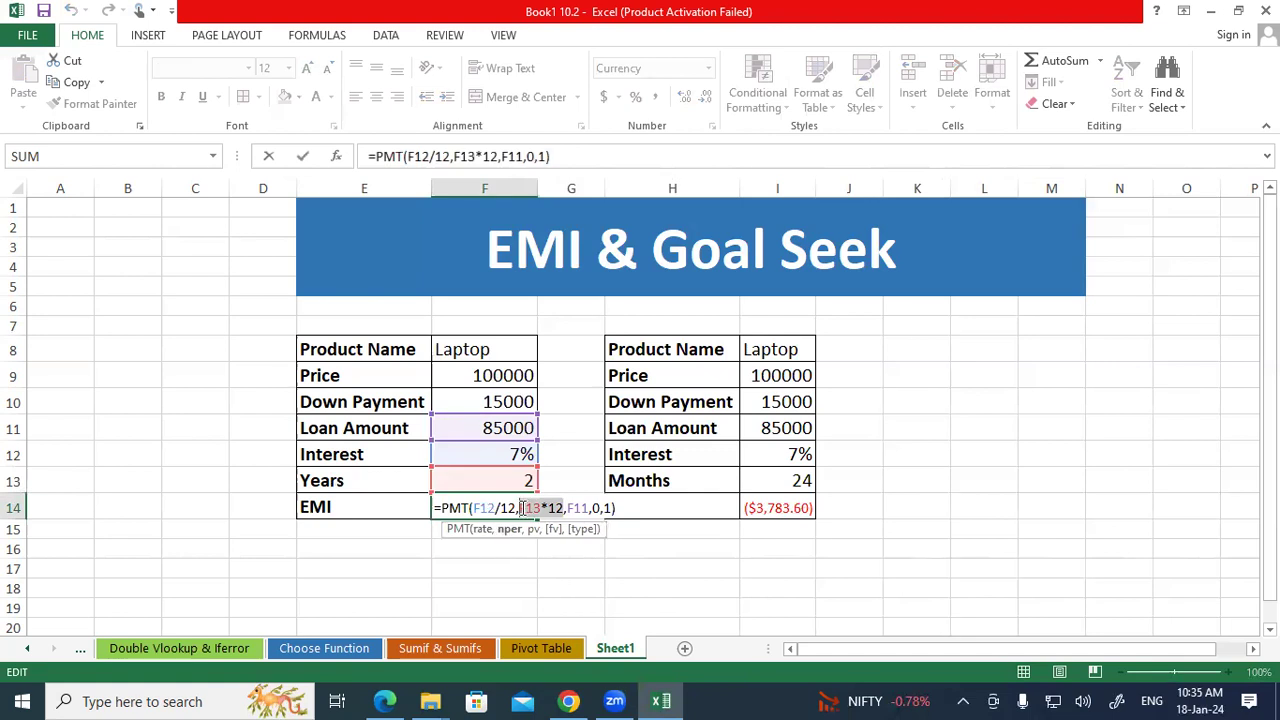
pyautogui.press('Return')
pyautogui.click(409, 478)
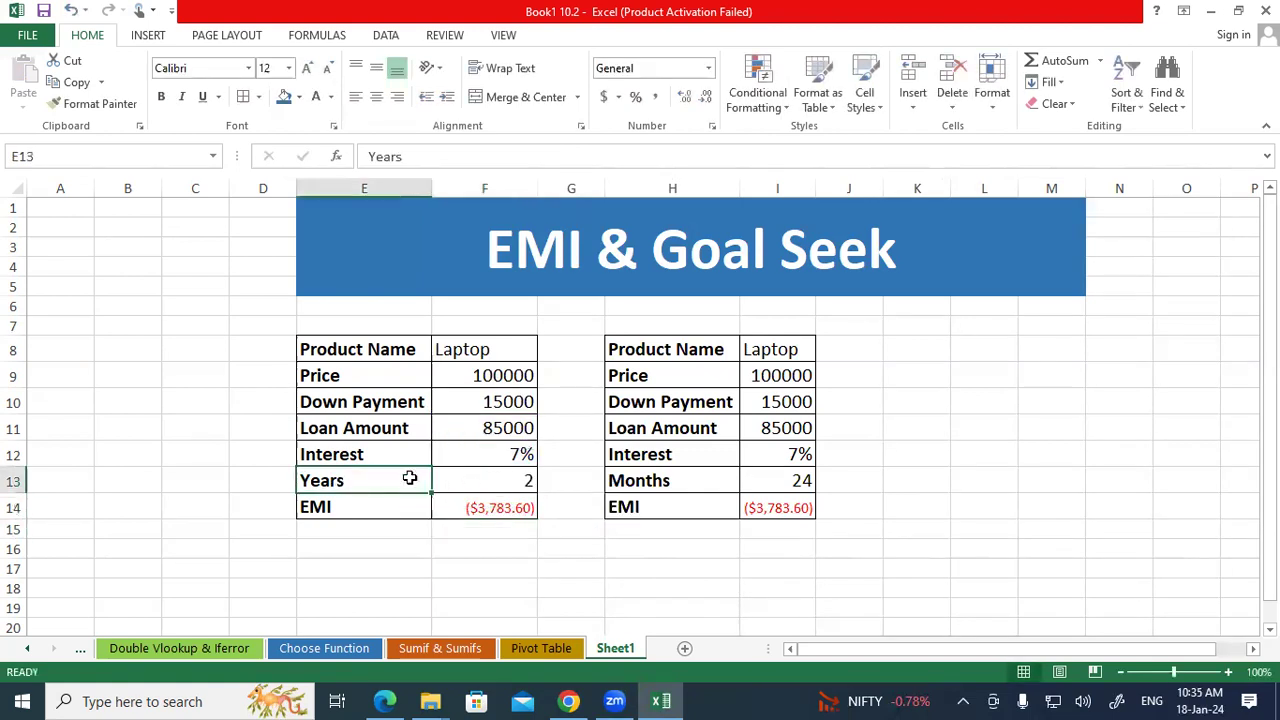
pyautogui.moveTo(409, 478); pyautogui.dragTo(455, 487)
pyautogui.click(469, 509)
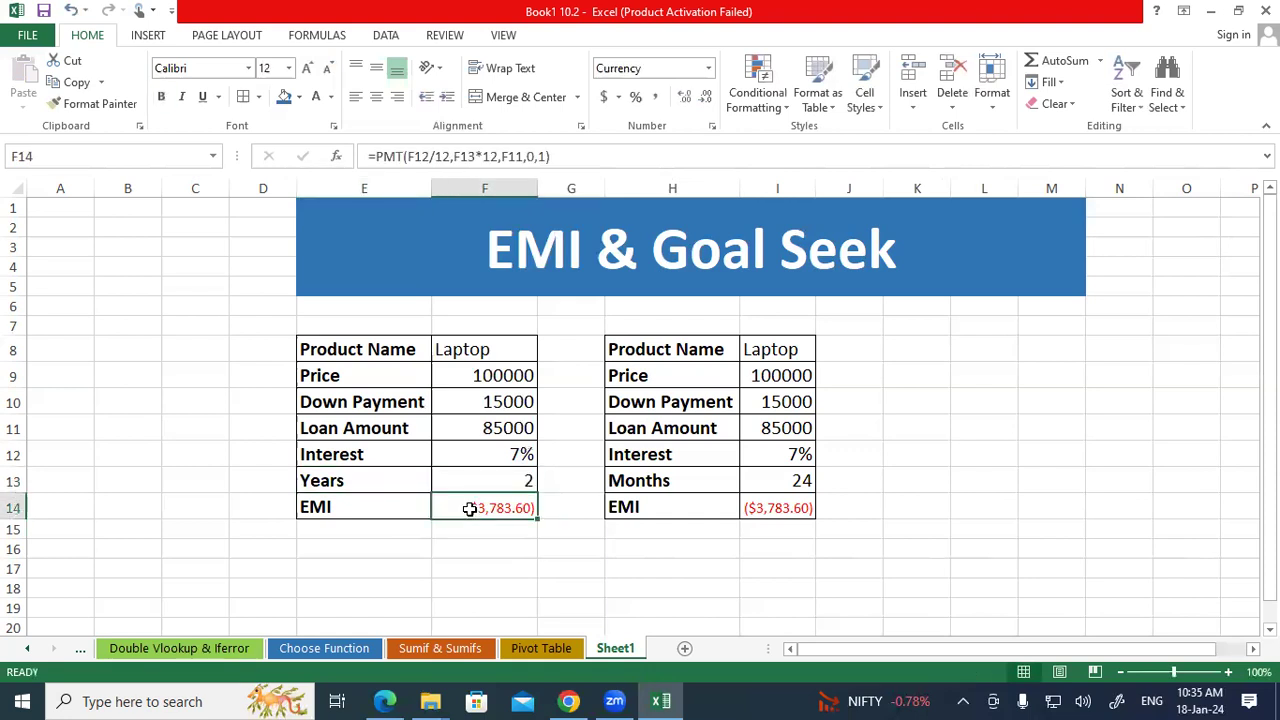
pyautogui.click(775, 488)
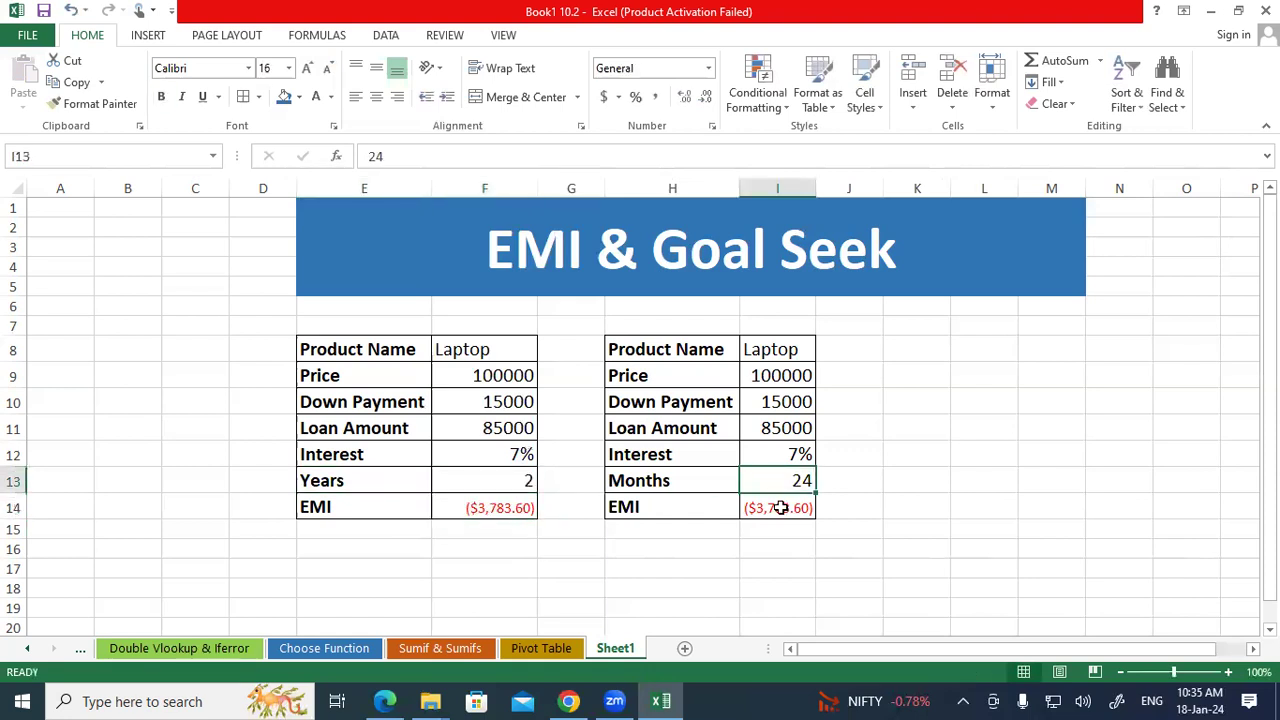
pyautogui.doubleClick(784, 508)
pyautogui.press('Return')
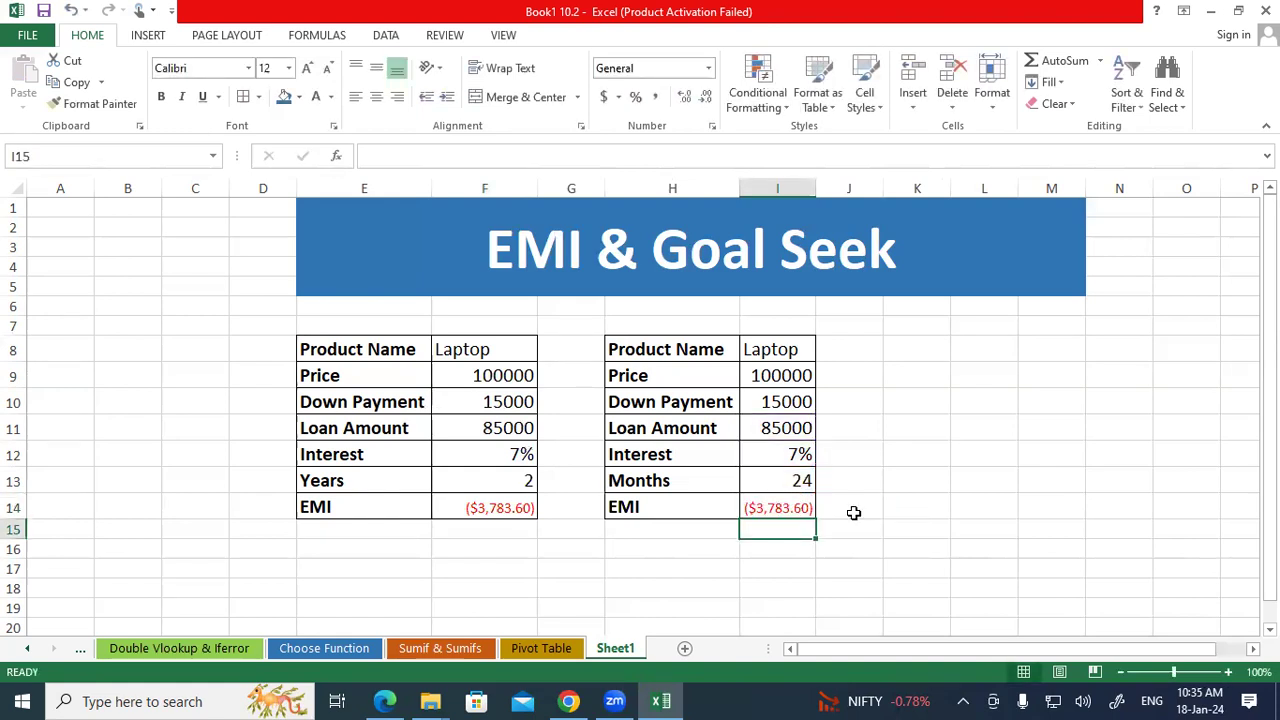
# - Decrease F14's decimals twice so the first EMI shows ($3,784)
pyautogui.click(516, 510)
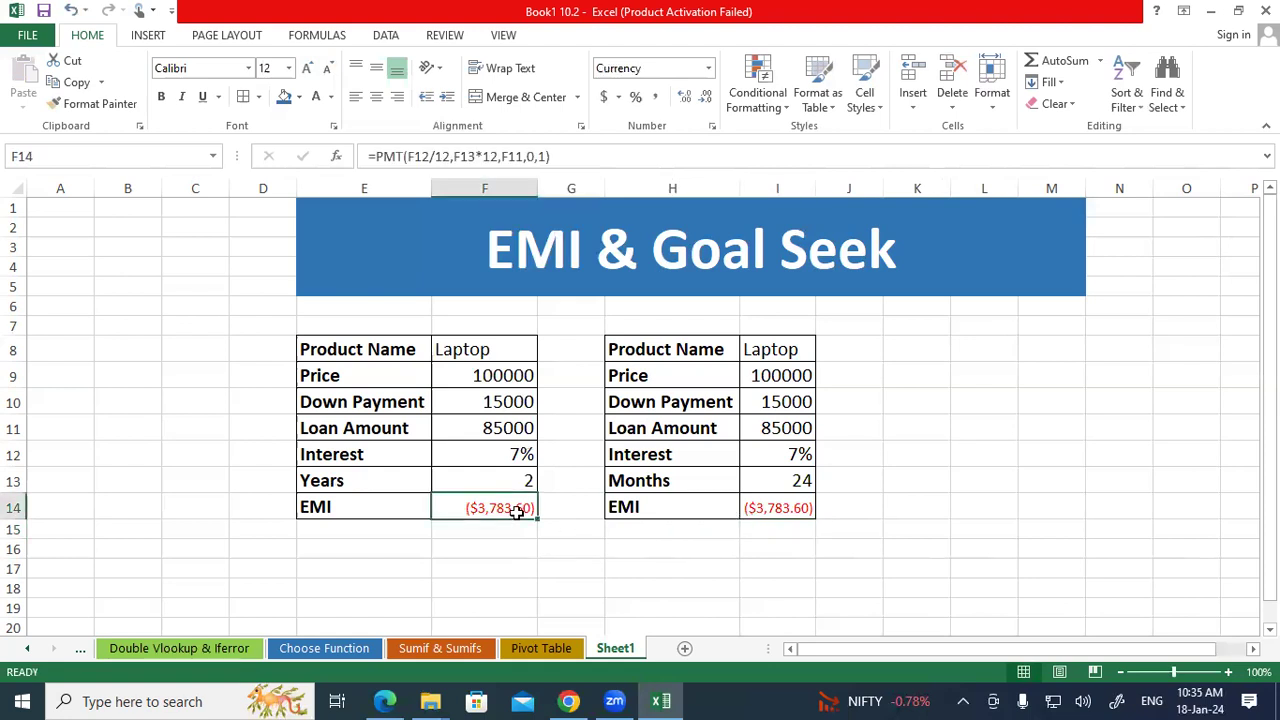
pyautogui.click(705, 100)
pyautogui.click(705, 102)
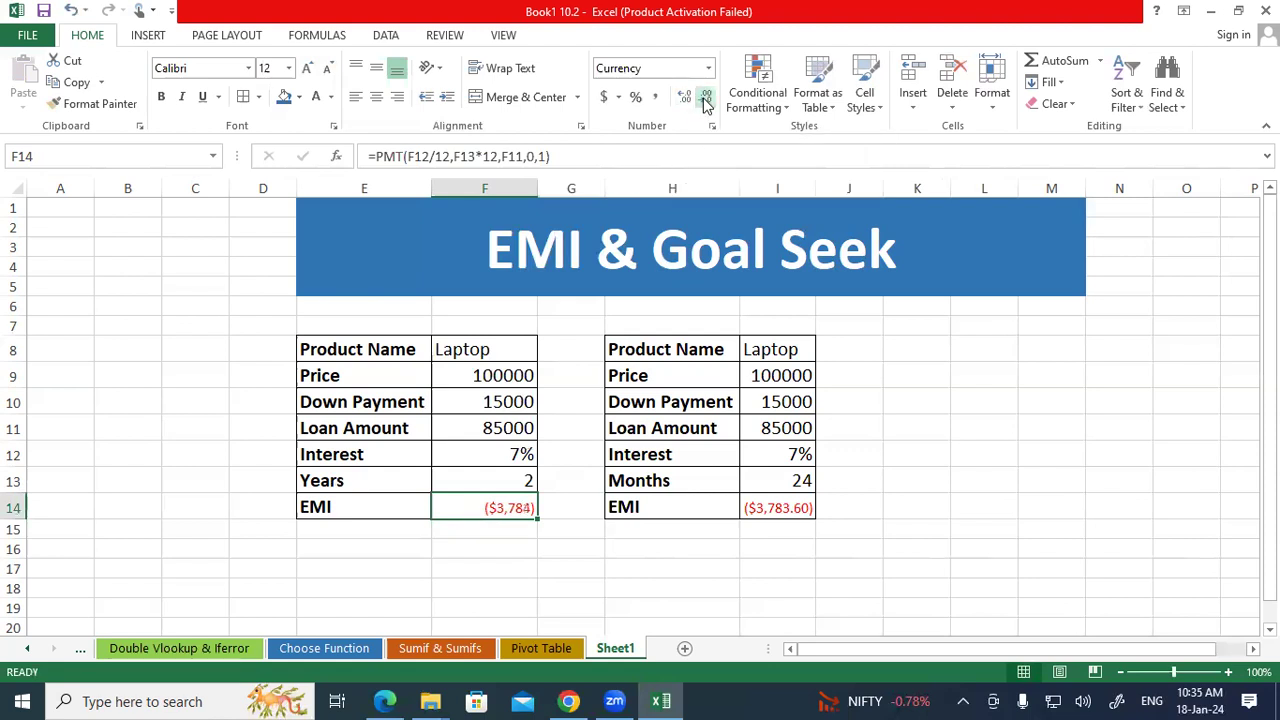
pyautogui.click(522, 546)
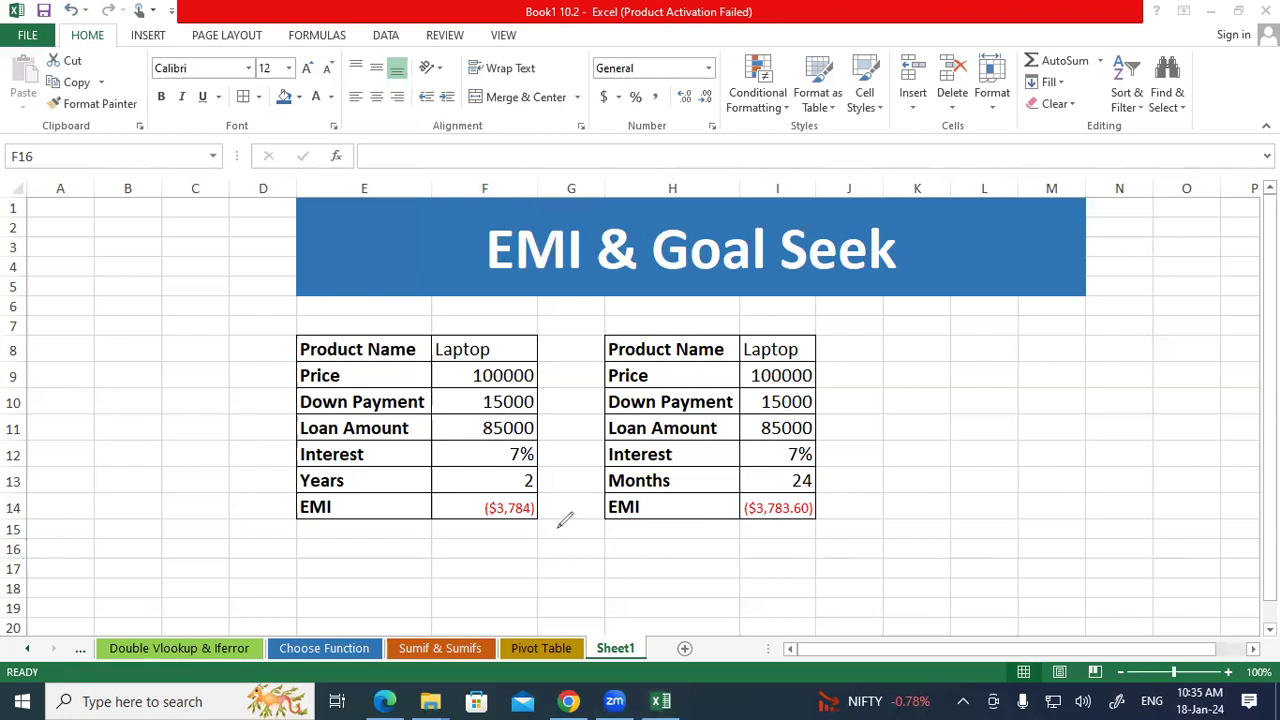
pyautogui.moveTo(906, 336)
pyautogui.mouseDown()
pyautogui.moveTo(912, 356)
pyautogui.moveTo(918, 336)
pyautogui.moveTo(933, 360)
pyautogui.moveTo(954, 338)
pyautogui.moveTo(994, 326)
pyautogui.moveTo(990, 336)
pyautogui.moveTo(1008, 336)
pyautogui.mouseUp()
pyautogui.moveTo(926, 386); pyautogui.dragTo(1030, 316)
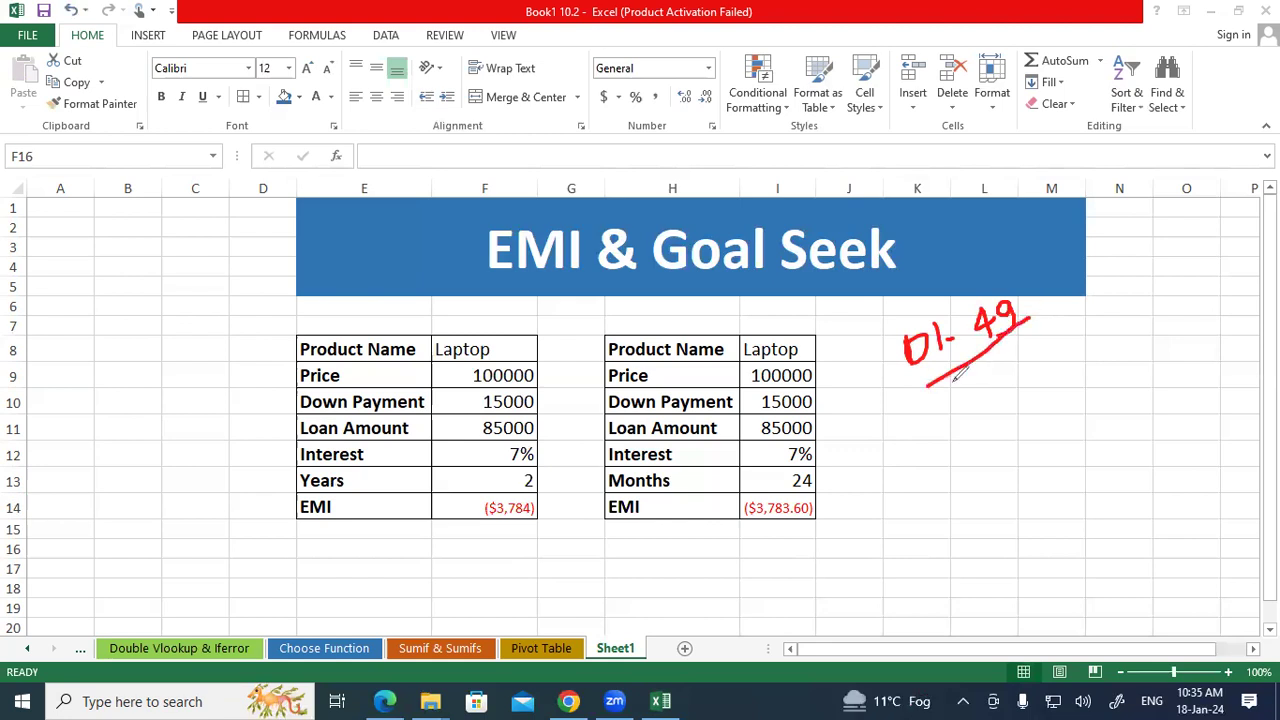
pyautogui.moveTo(990, 398)
pyautogui.mouseDown()
pyautogui.moveTo(965, 417)
pyautogui.moveTo(983, 404)
pyautogui.mouseUp()
pyautogui.moveTo(119, 316)
pyautogui.mouseDown()
pyautogui.moveTo(125, 358)
pyautogui.moveTo(165, 322)
pyautogui.moveTo(168, 340)
pyautogui.moveTo(266, 292)
pyautogui.moveTo(268, 308)
pyautogui.mouseUp()
pyautogui.click(137, 352)
pyautogui.moveTo(157, 388)
pyautogui.mouseDown()
pyautogui.moveTo(158, 420)
pyautogui.moveTo(174, 414)
pyautogui.mouseUp()
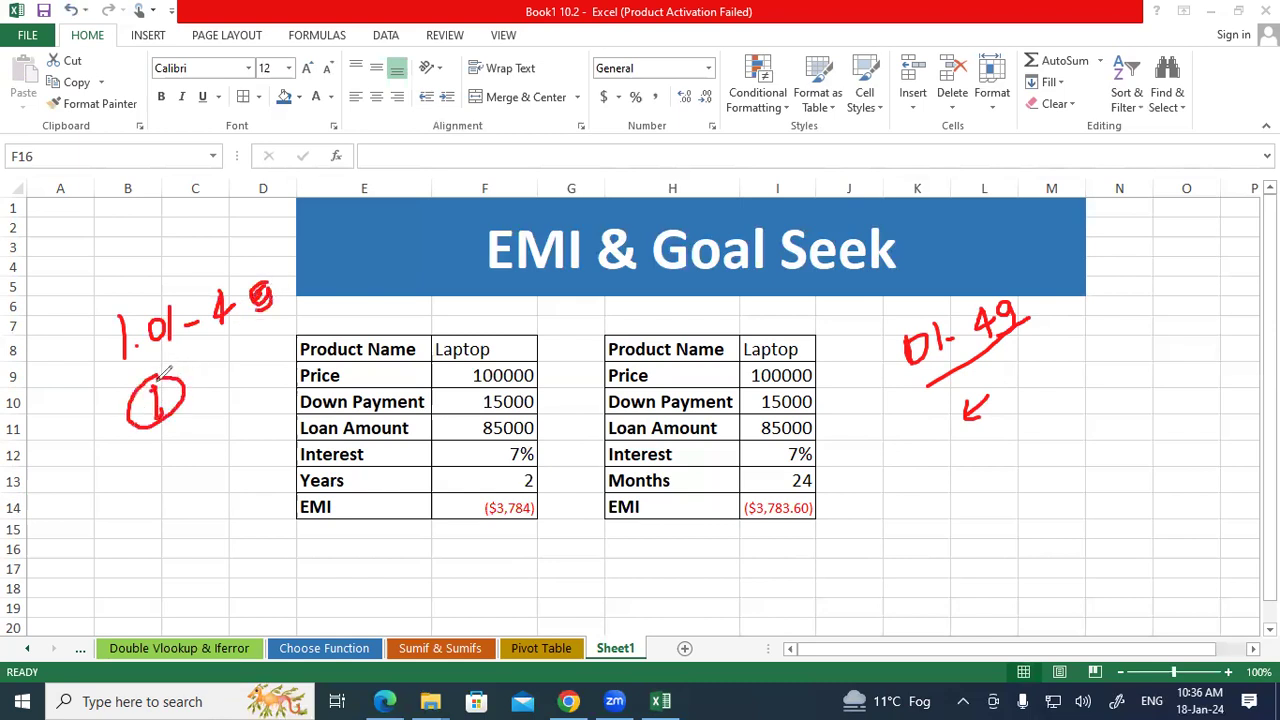
pyautogui.moveTo(110, 470); pyautogui.dragTo(112, 508)
pyautogui.click(125, 493)
pyautogui.moveTo(146, 458)
pyautogui.mouseDown()
pyautogui.moveTo(158, 478)
pyautogui.moveTo(162, 457)
pyautogui.moveTo(219, 453)
pyautogui.moveTo(238, 423)
pyautogui.moveTo(242, 450)
pyautogui.mouseUp()
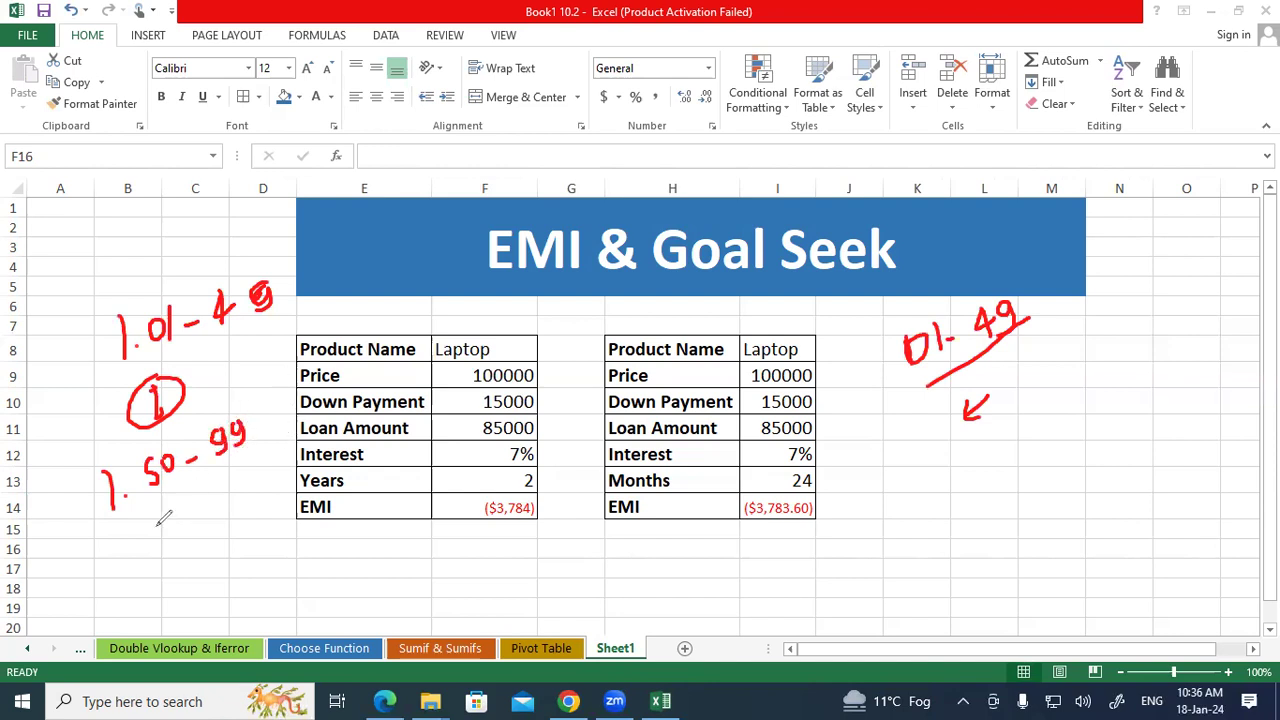
pyautogui.moveTo(148, 531)
pyautogui.mouseDown()
pyautogui.moveTo(158, 553)
pyautogui.moveTo(180, 548)
pyautogui.moveTo(182, 500)
pyautogui.mouseUp()
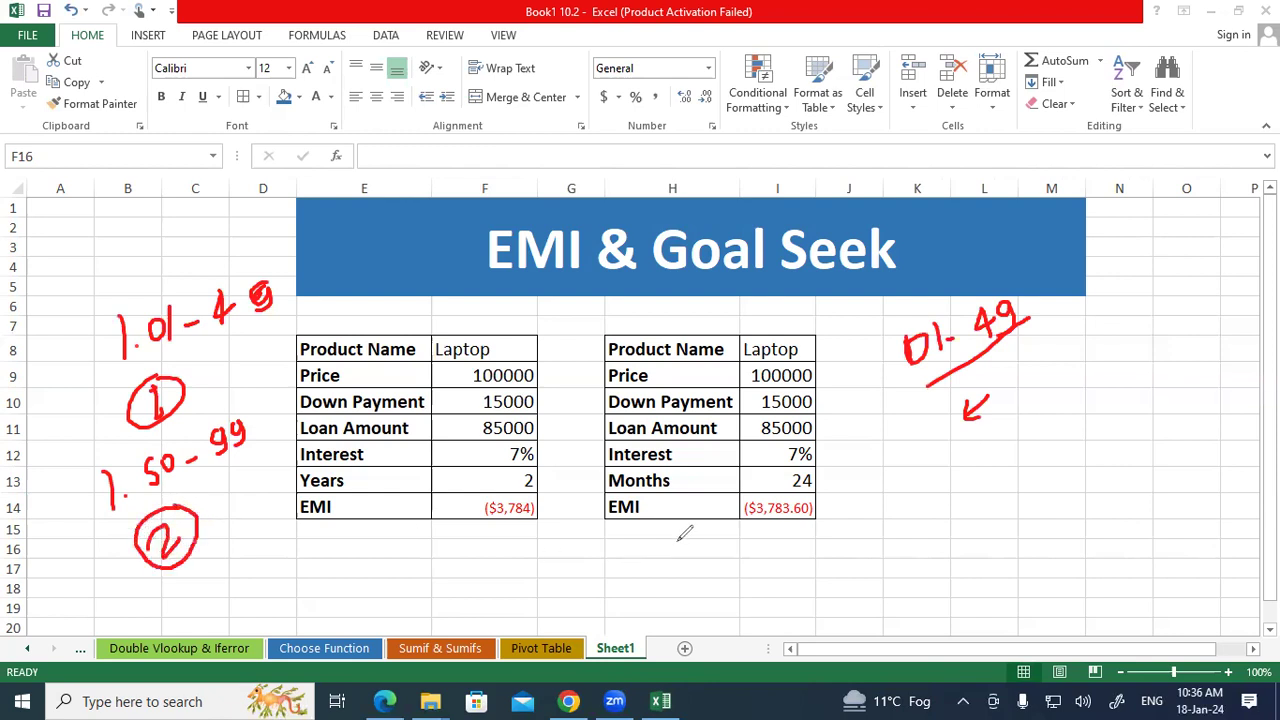
pyautogui.moveTo(805, 492)
pyautogui.mouseDown()
pyautogui.moveTo(826, 508)
pyautogui.moveTo(806, 494)
pyautogui.mouseUp()
pyautogui.moveTo(528, 476); pyautogui.dragTo(538, 478)
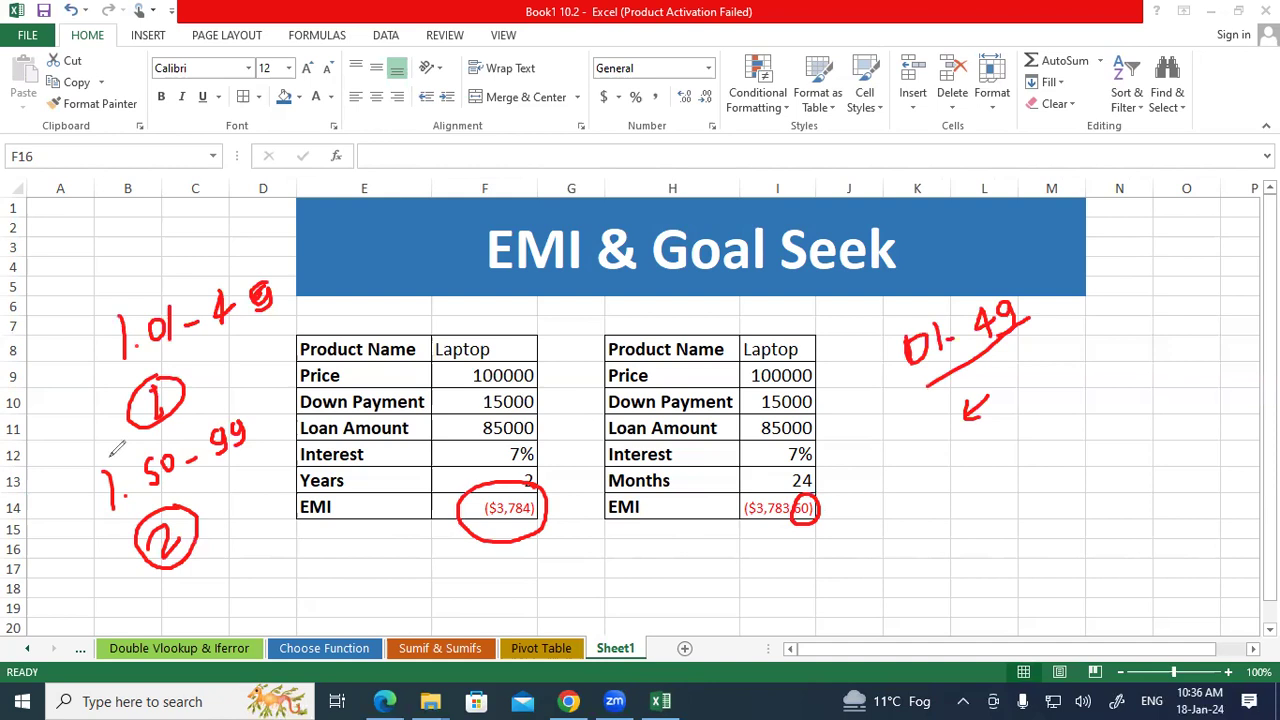
pyautogui.press('Escape')
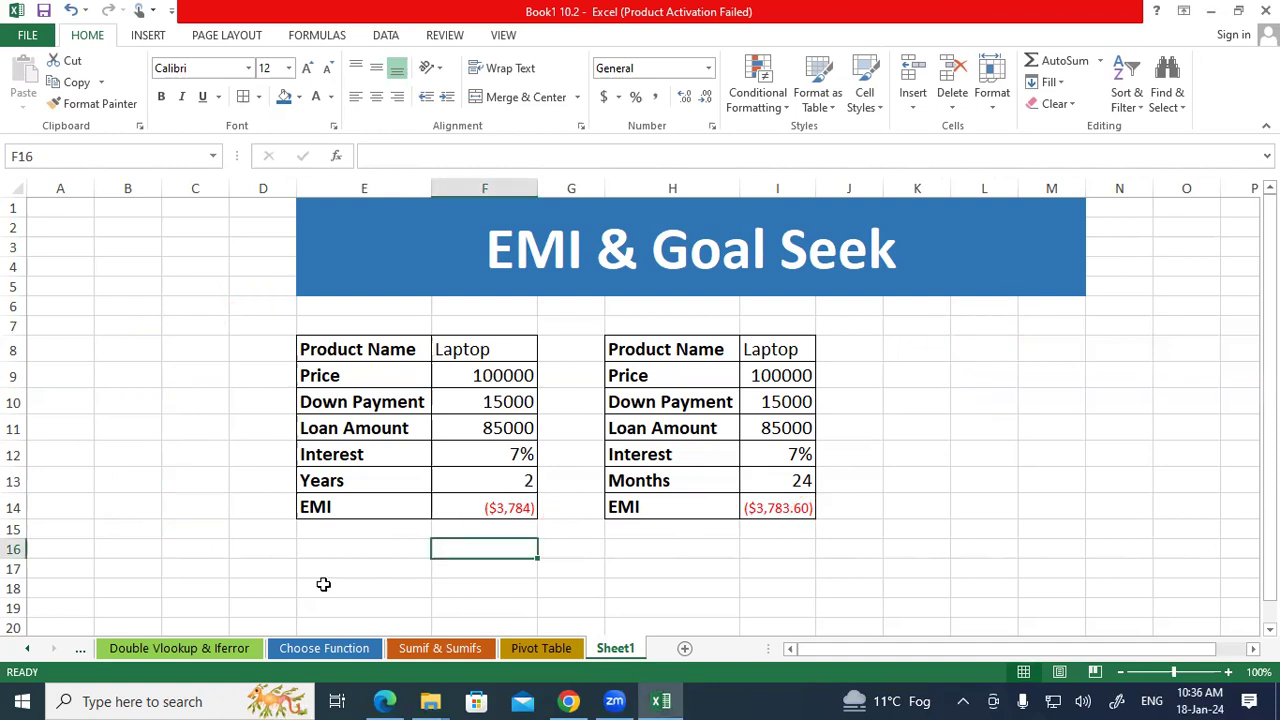
pyautogui.click(501, 359)
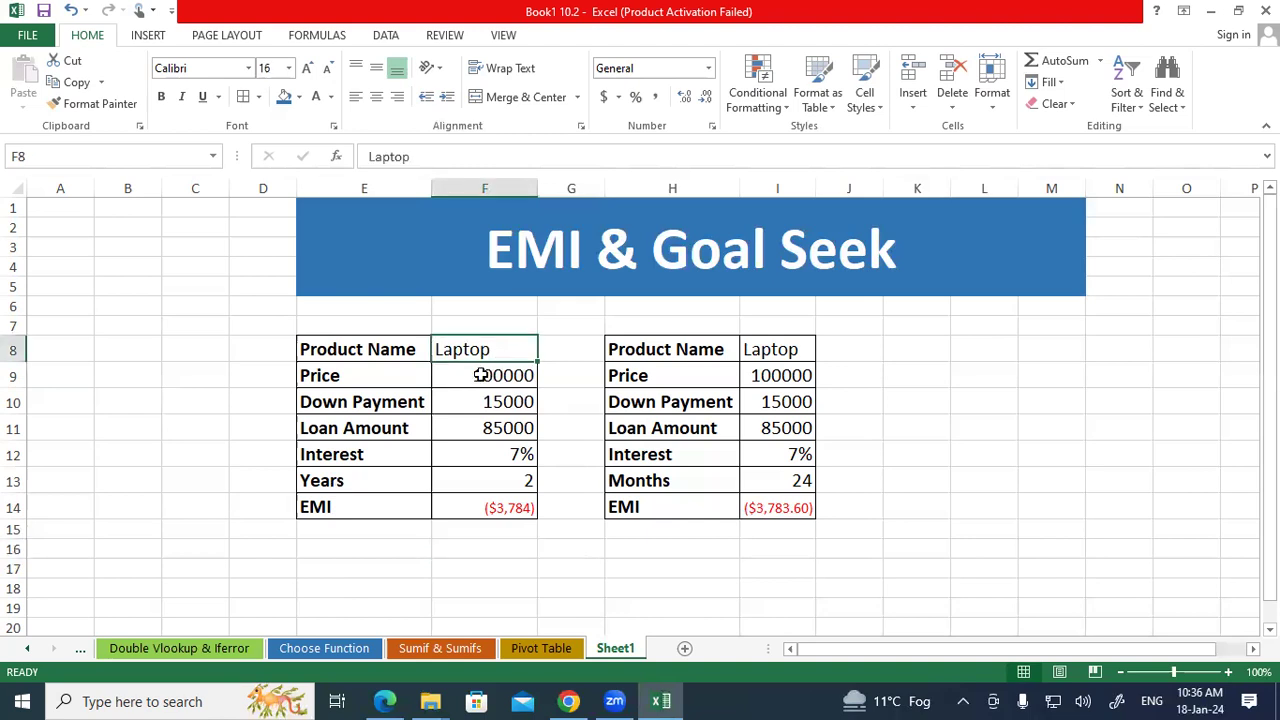
pyautogui.moveTo(405, 372); pyautogui.dragTo(477, 376)
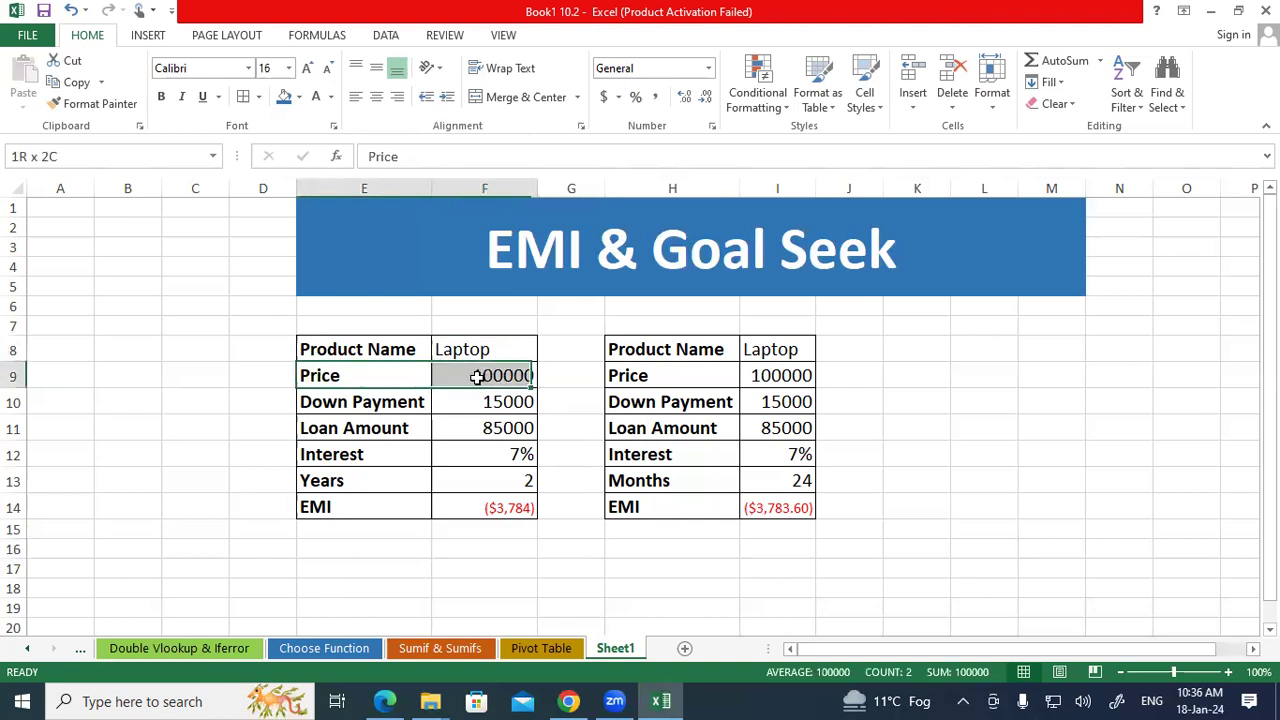
pyautogui.click(420, 402)
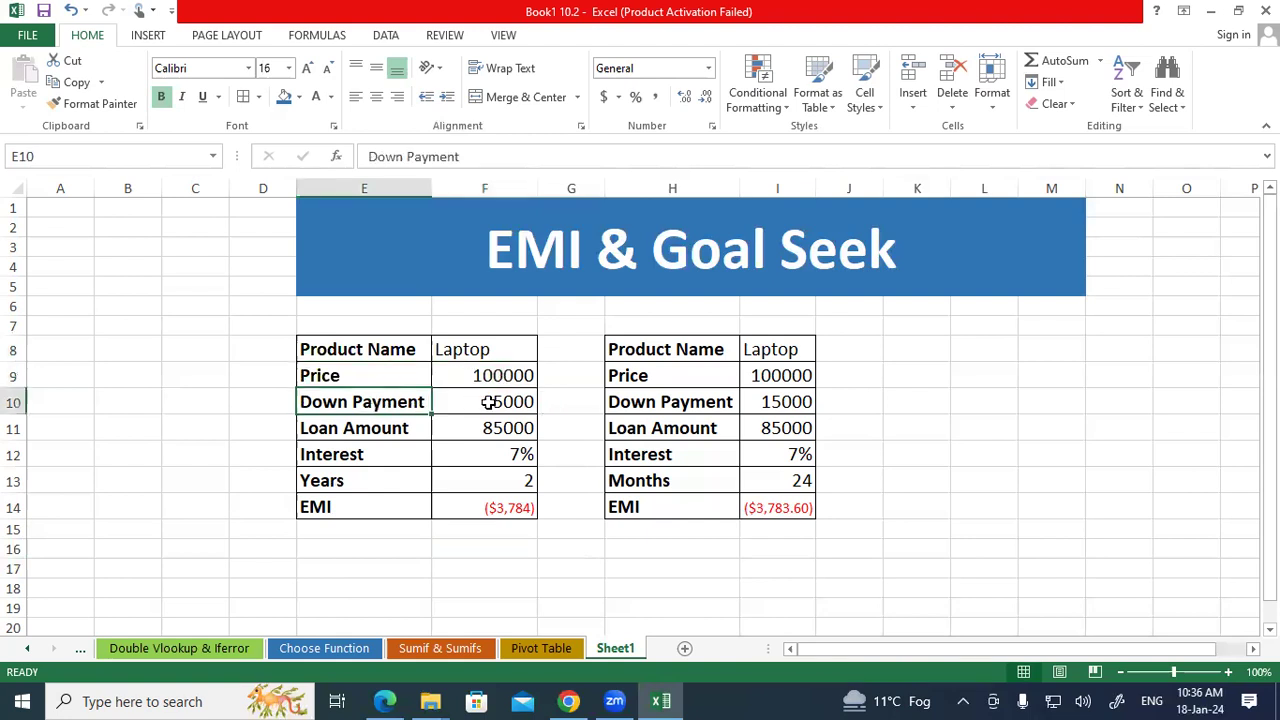
pyautogui.click(488, 402)
pyautogui.click(459, 423)
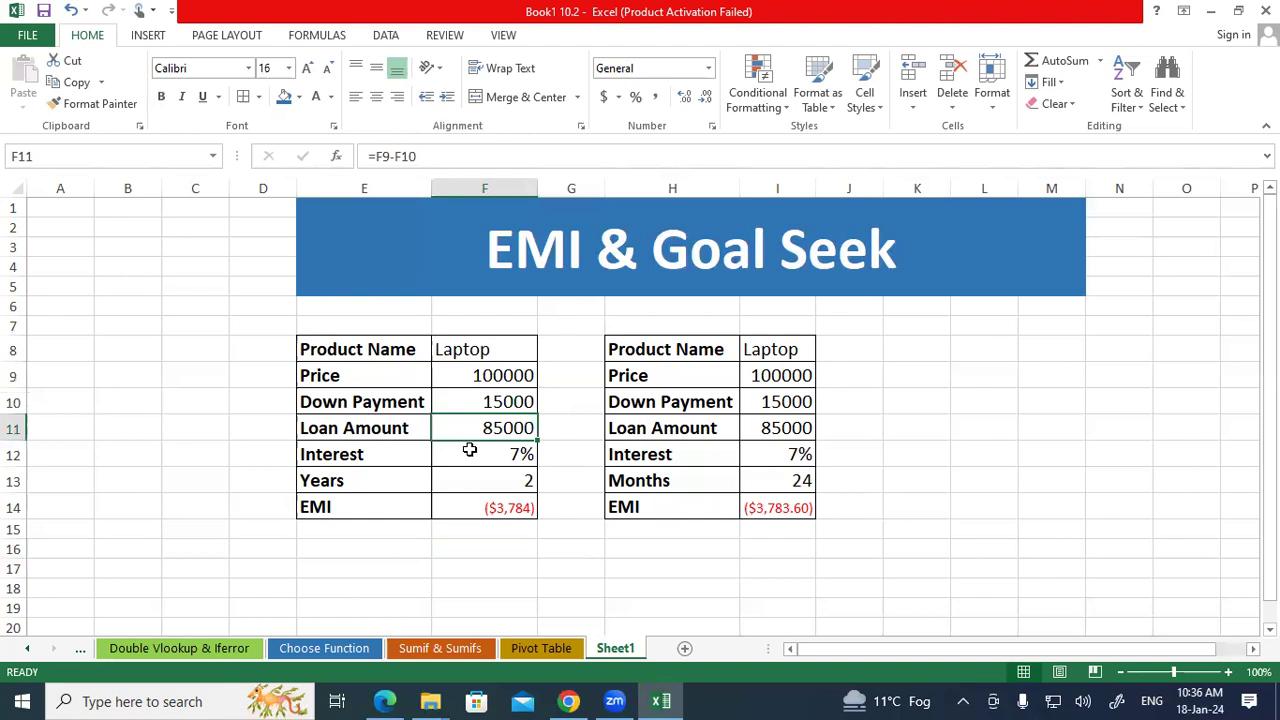
pyautogui.click(469, 460)
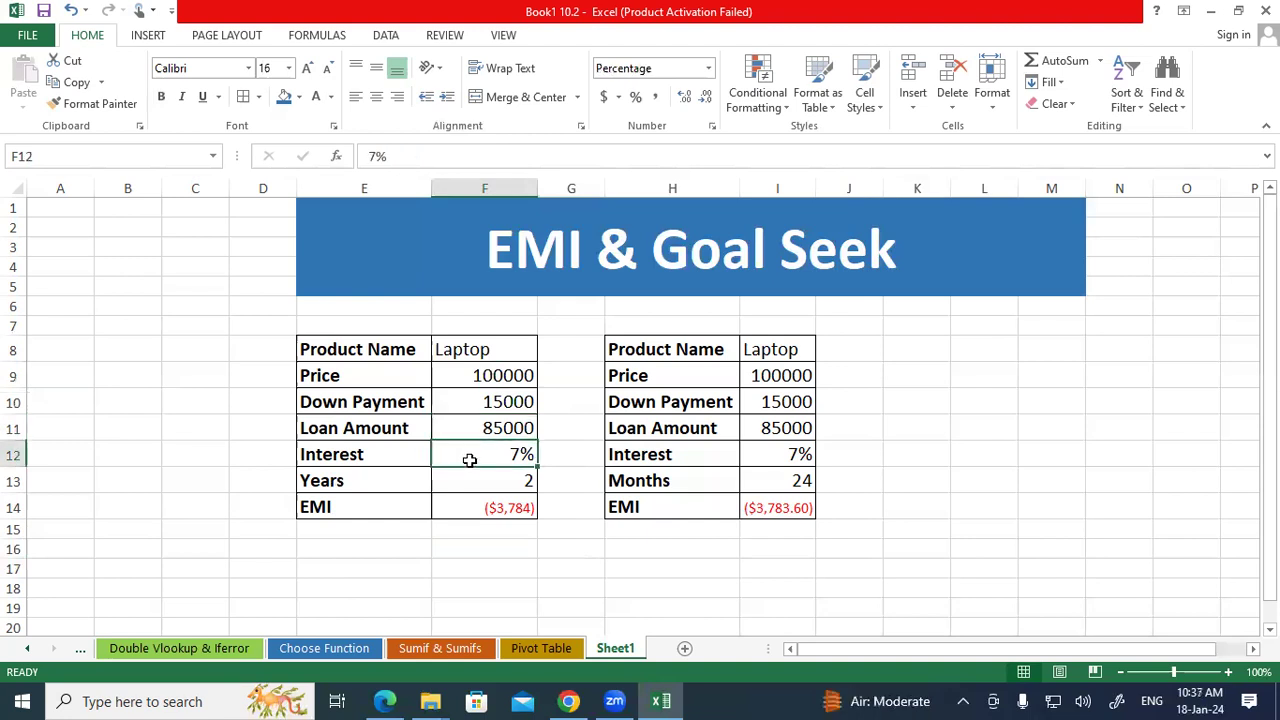
pyautogui.click(469, 476)
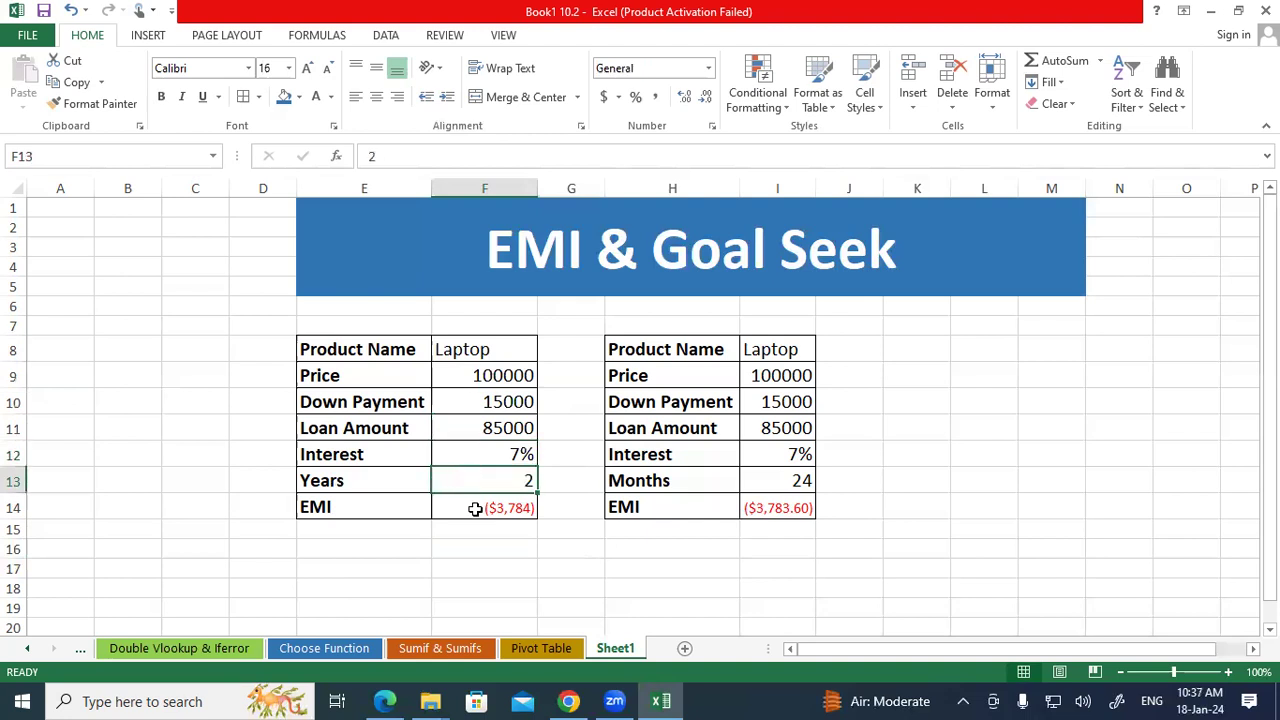
pyautogui.click(475, 509)
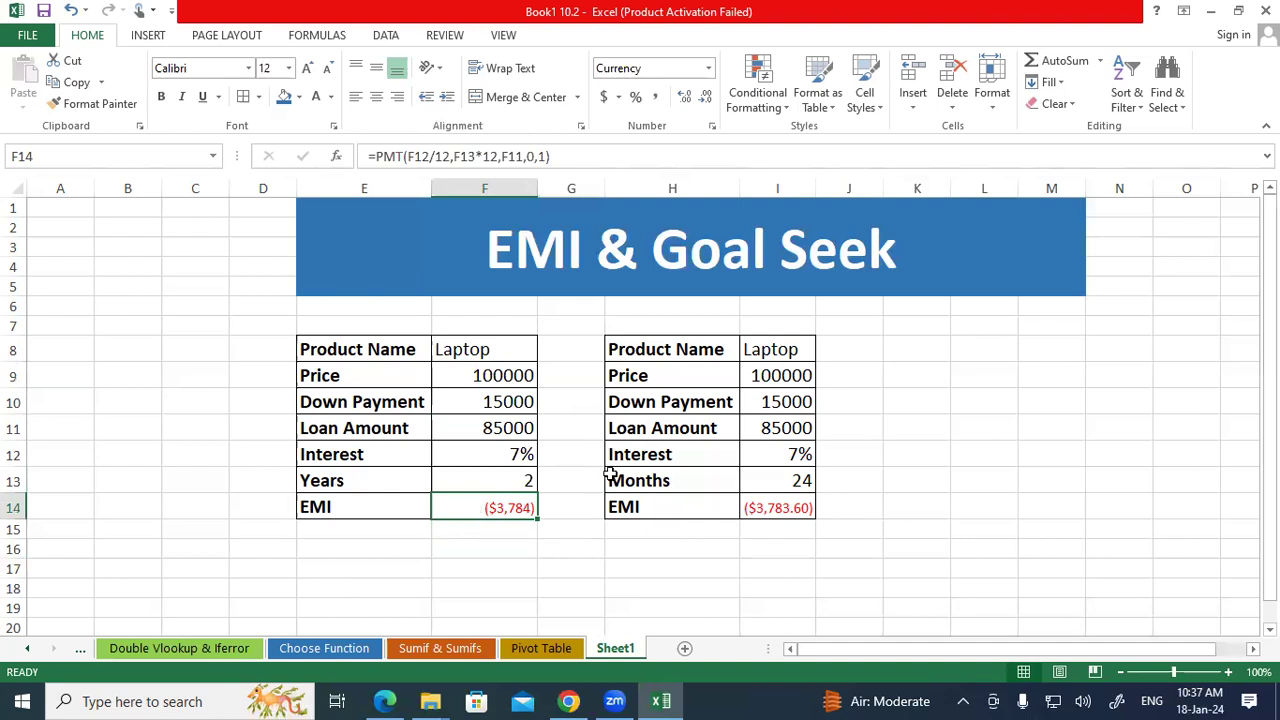
# - Copy the months-based table H8:I14 to K8 and autofit columns K to M
pyautogui.moveTo(664, 350)
pyautogui.mouseDown()
pyautogui.moveTo(758, 458)
pyautogui.moveTo(778, 508)
pyautogui.mouseUp()
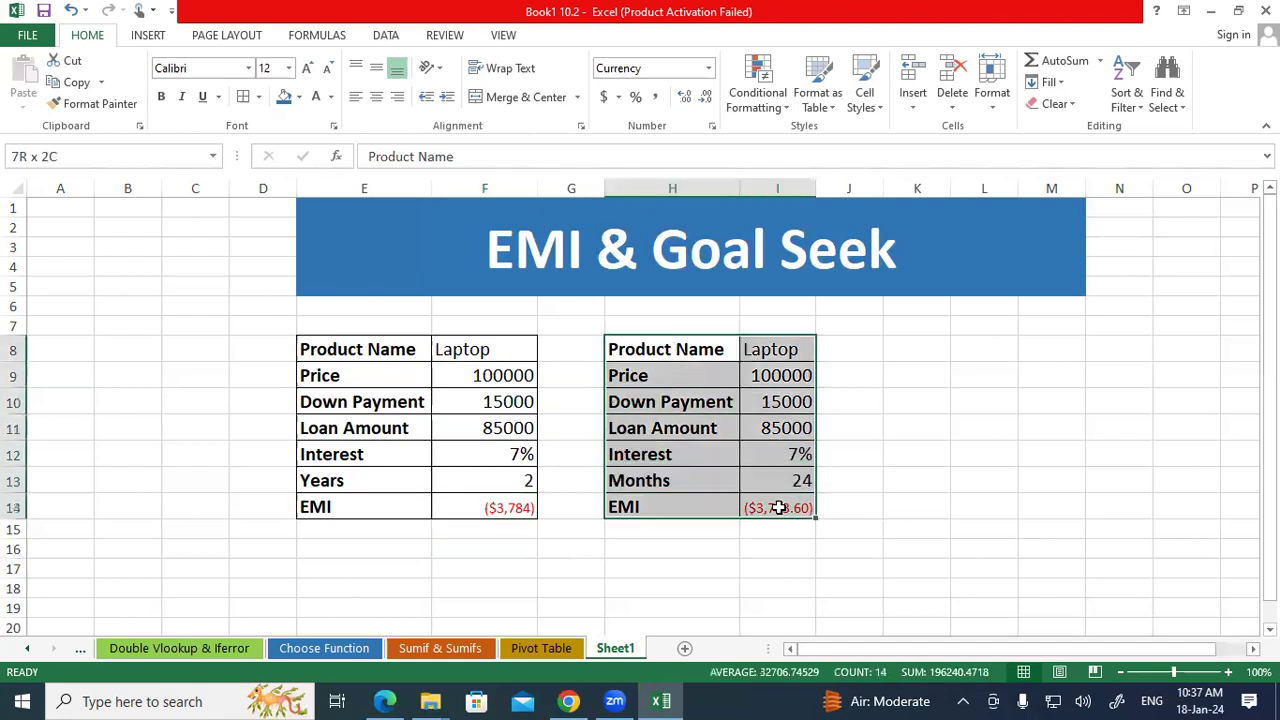
pyautogui.rightClick(772, 494)
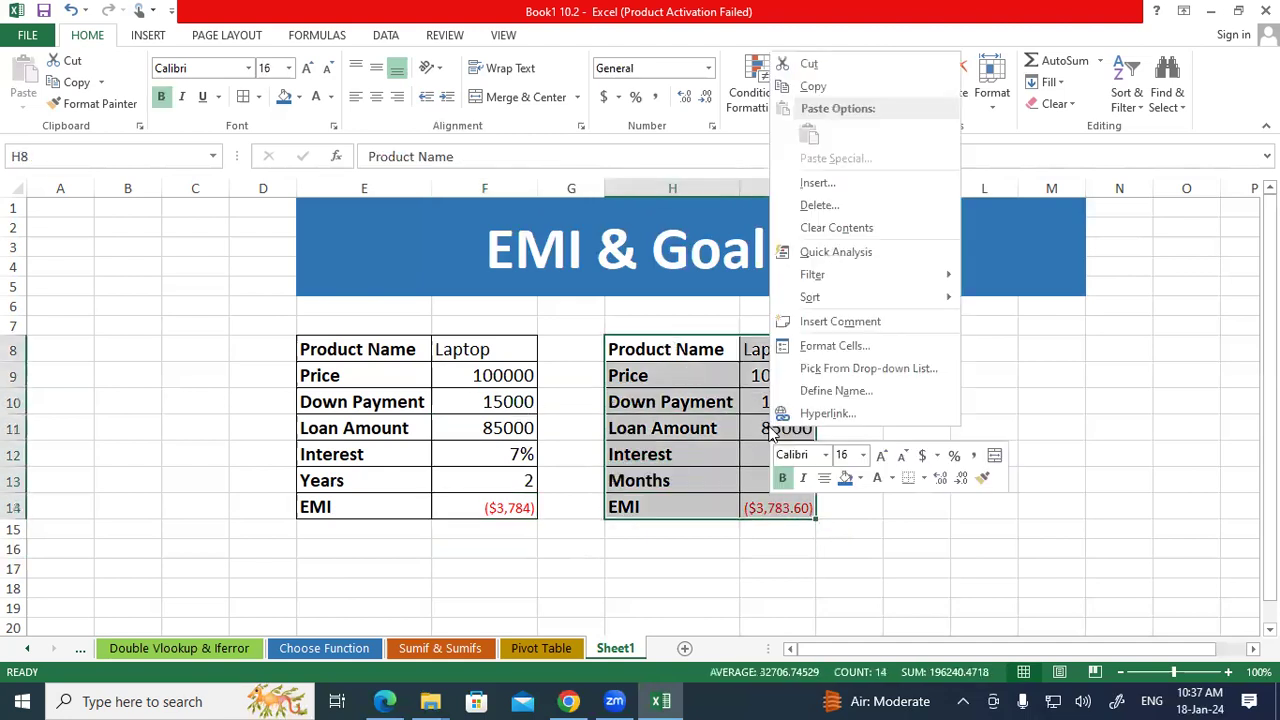
pyautogui.click(813, 86)
pyautogui.click(921, 346)
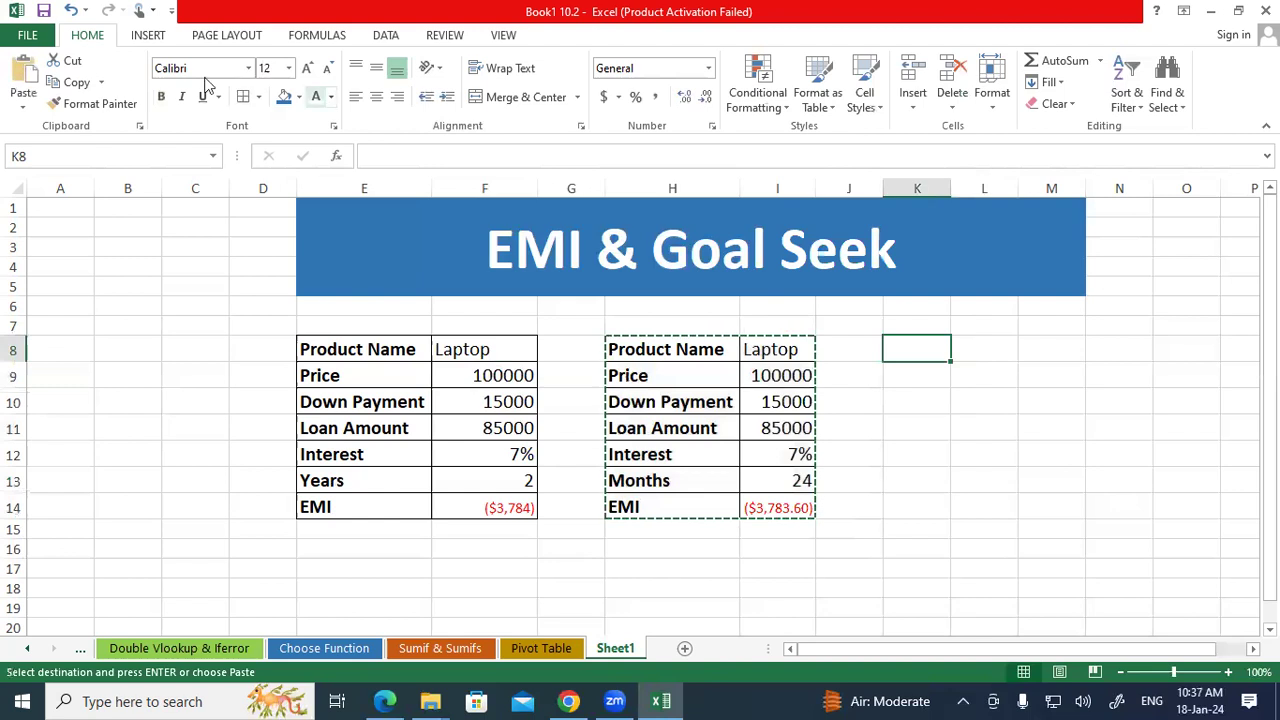
pyautogui.click(23, 78)
pyautogui.moveTo(915, 187); pyautogui.dragTo(1050, 188)
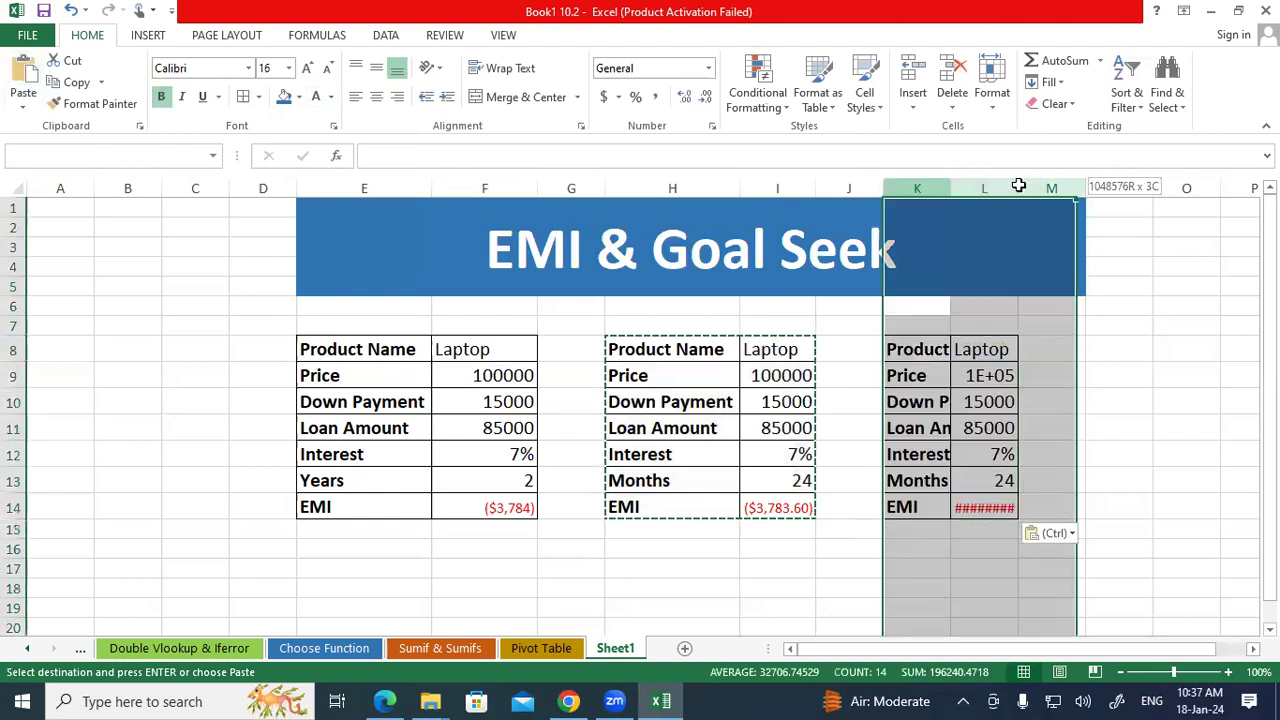
pyautogui.doubleClick(1018, 188)
pyautogui.click(1100, 532)
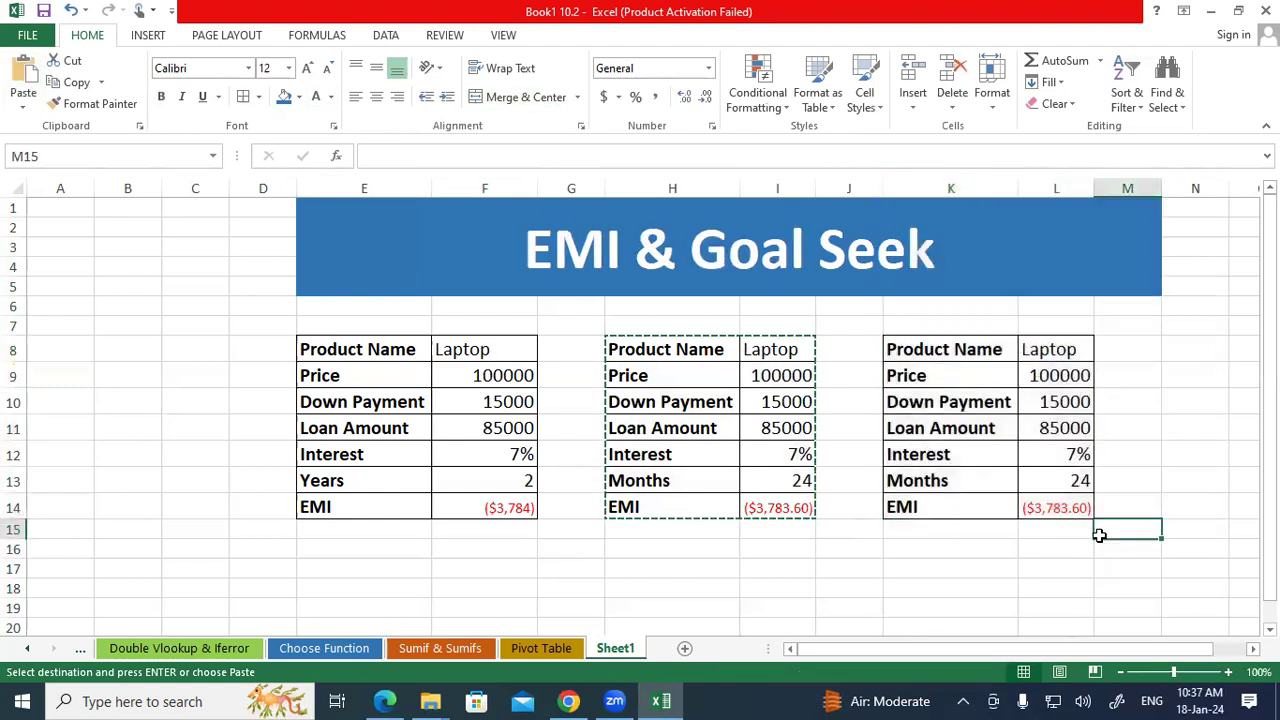
pyautogui.click(1064, 510)
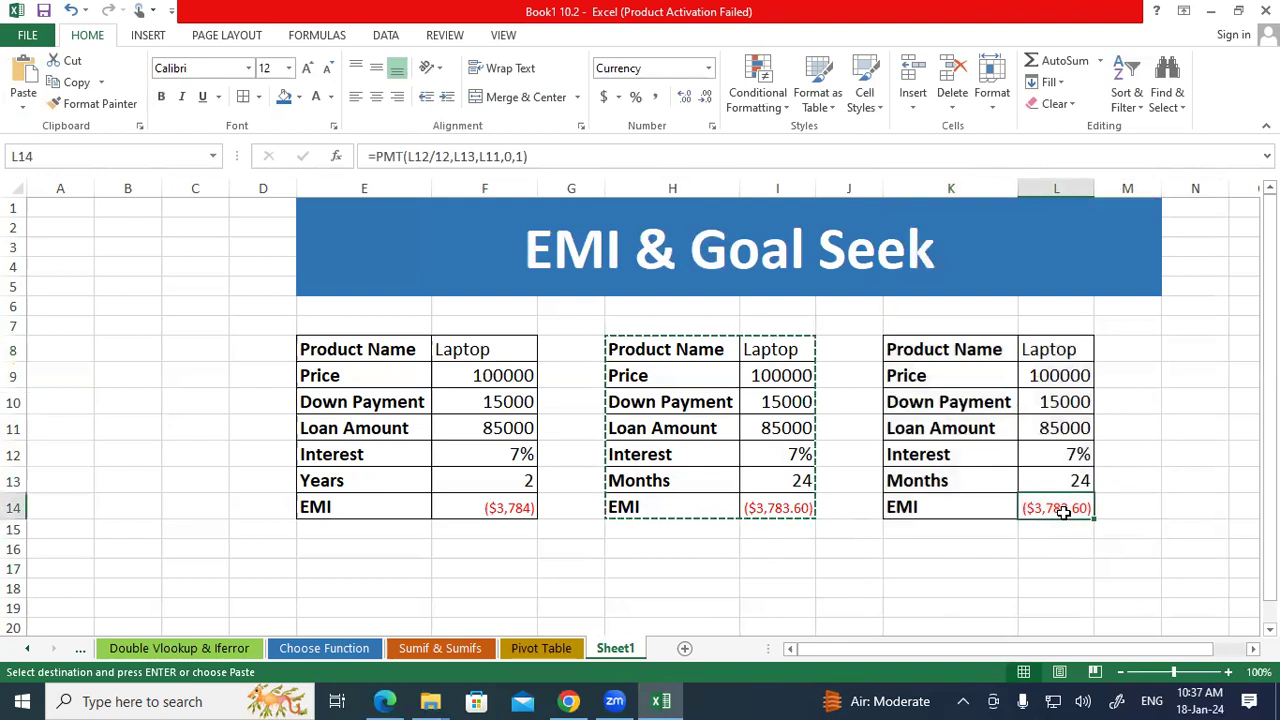
pyautogui.click(1053, 541)
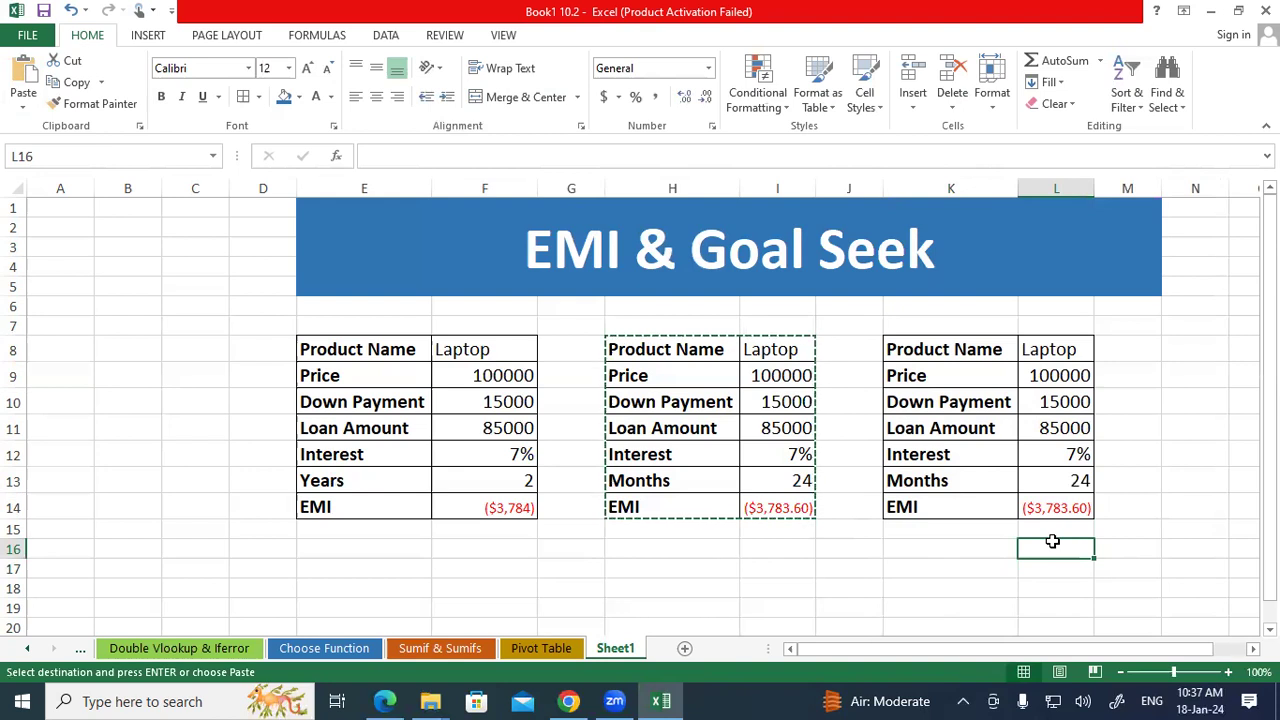
pyautogui.press('Escape')
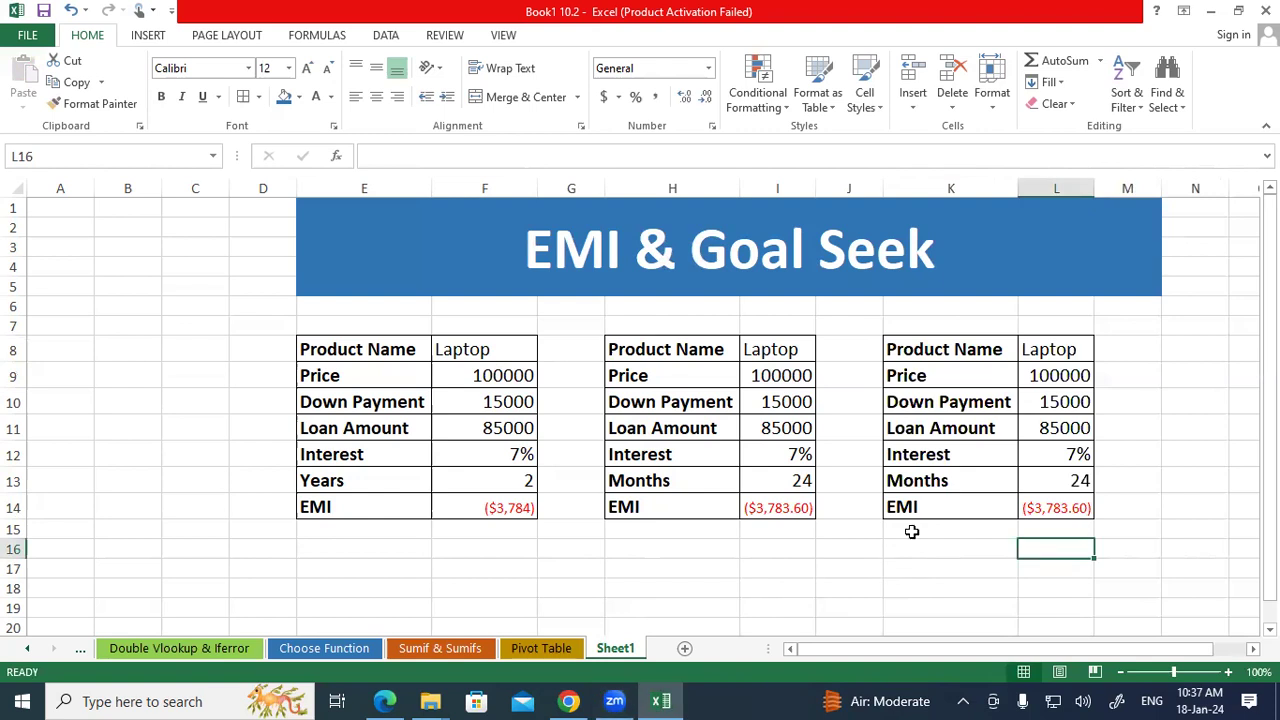
pyautogui.click(1060, 510)
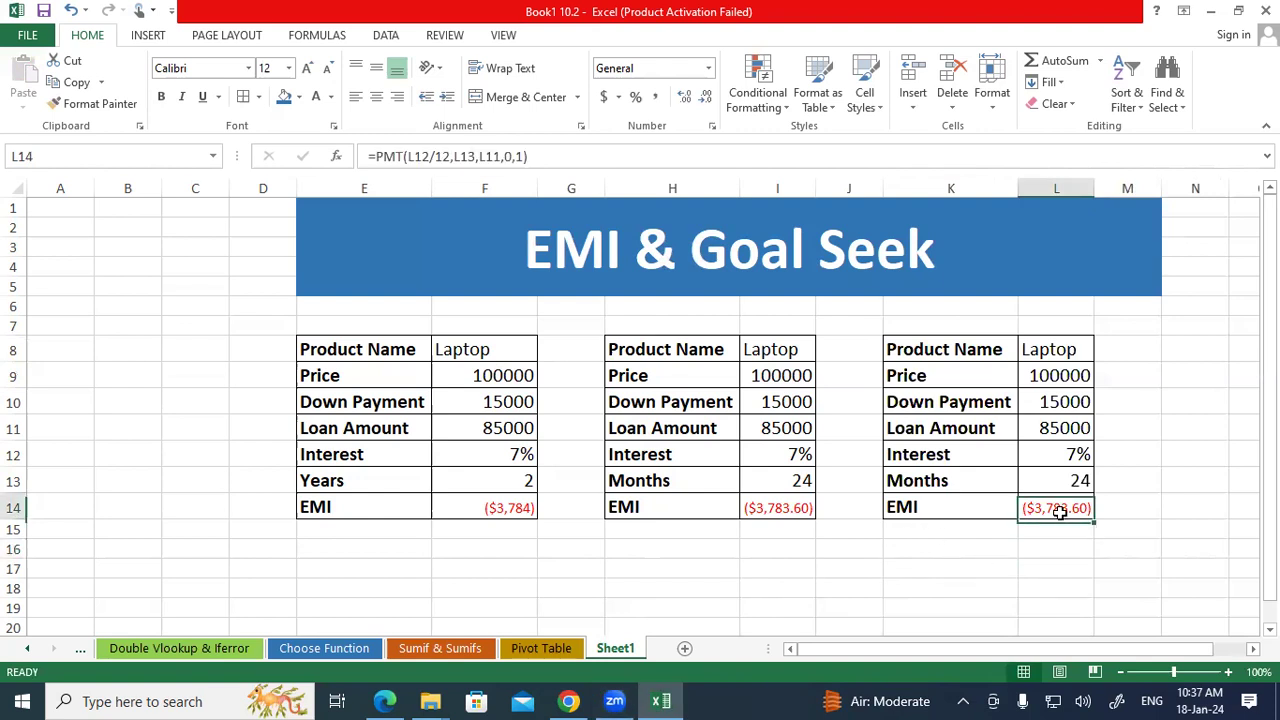
pyautogui.click(1072, 427)
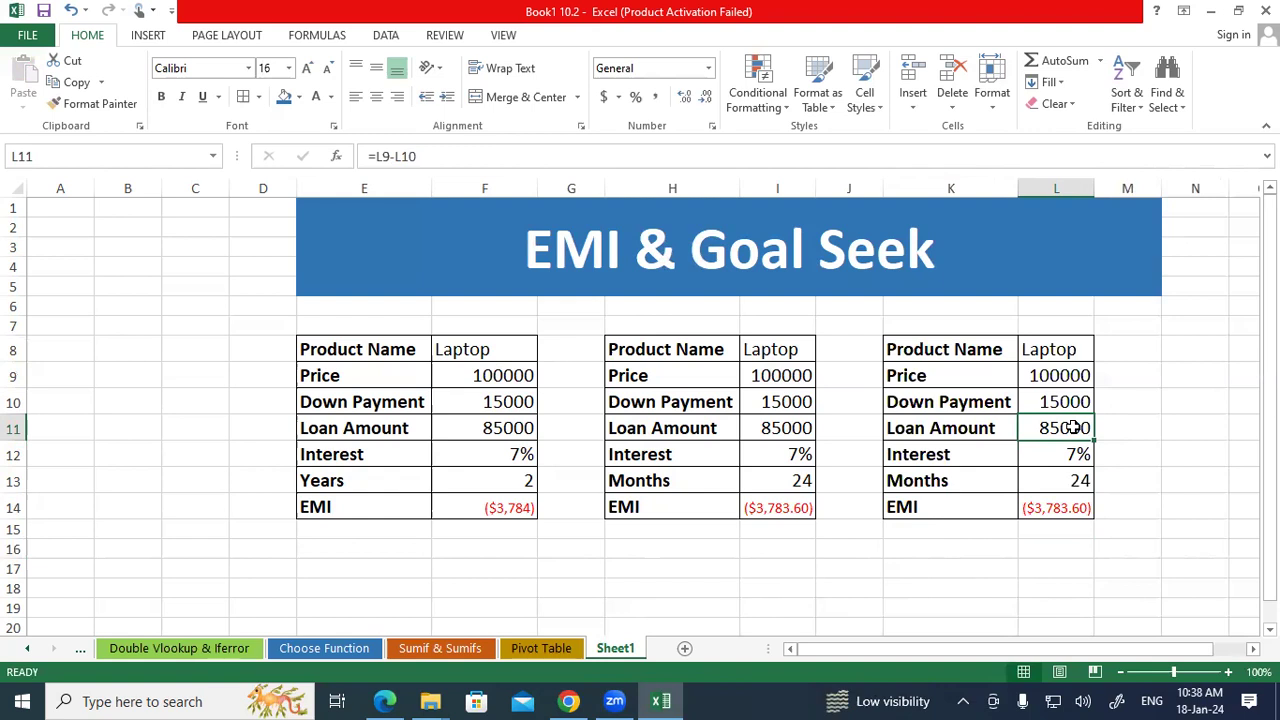
pyautogui.click(1253, 648)
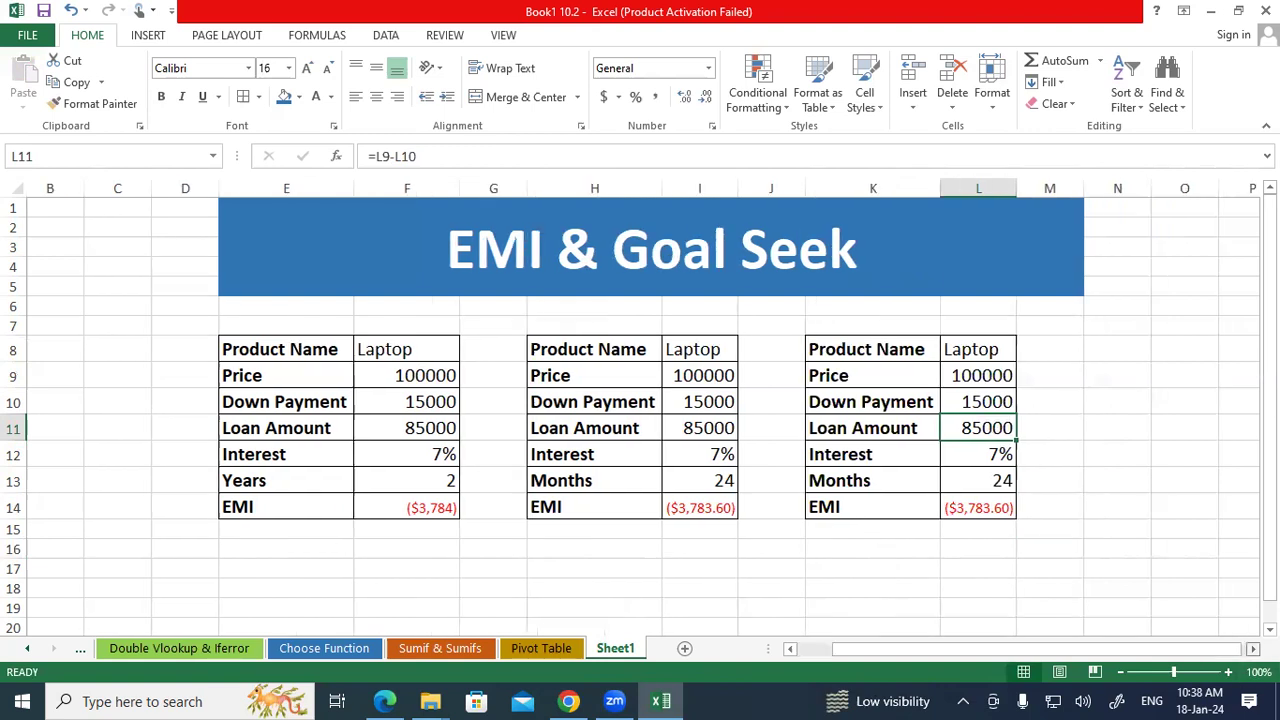
pyautogui.hscroll(3, 936, 594)
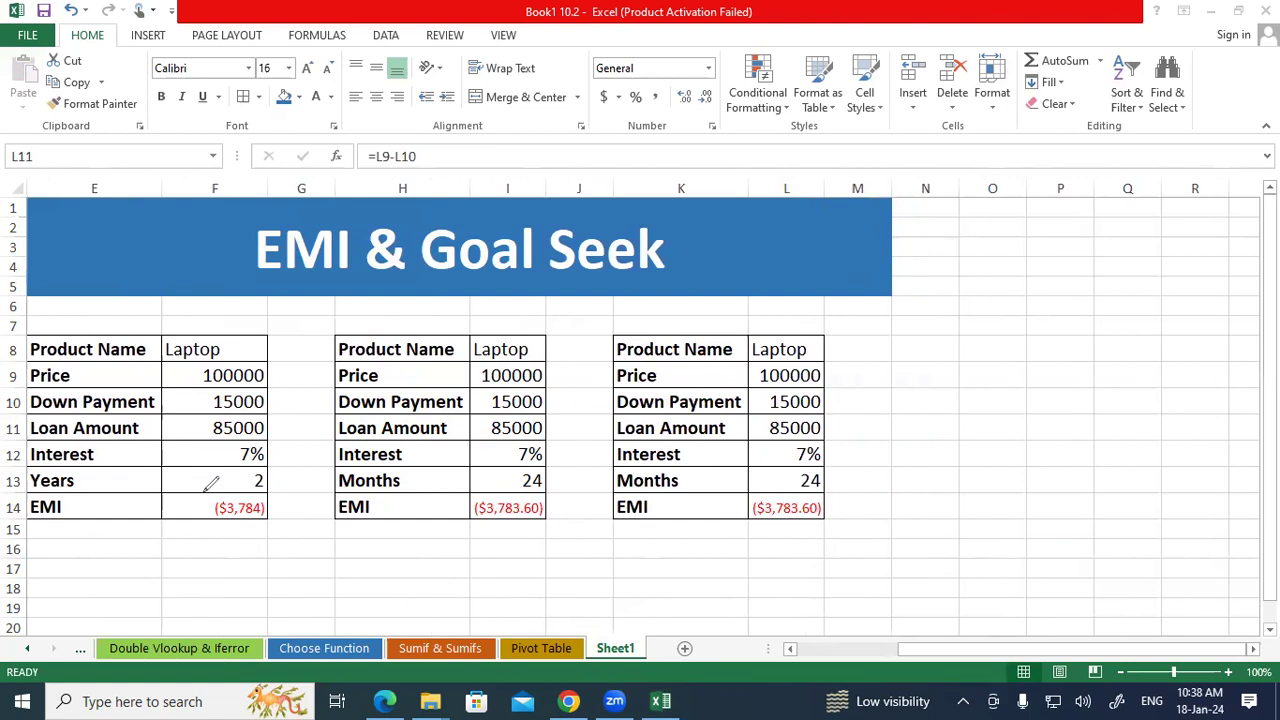
pyautogui.moveTo(995, 258)
pyautogui.mouseDown()
pyautogui.moveTo(999, 284)
pyautogui.moveTo(1026, 256)
pyautogui.moveTo(1049, 262)
pyautogui.mouseUp()
pyautogui.moveTo(1081, 193)
pyautogui.mouseDown()
pyautogui.moveTo(1078, 220)
pyautogui.moveTo(1088, 176)
pyautogui.mouseUp()
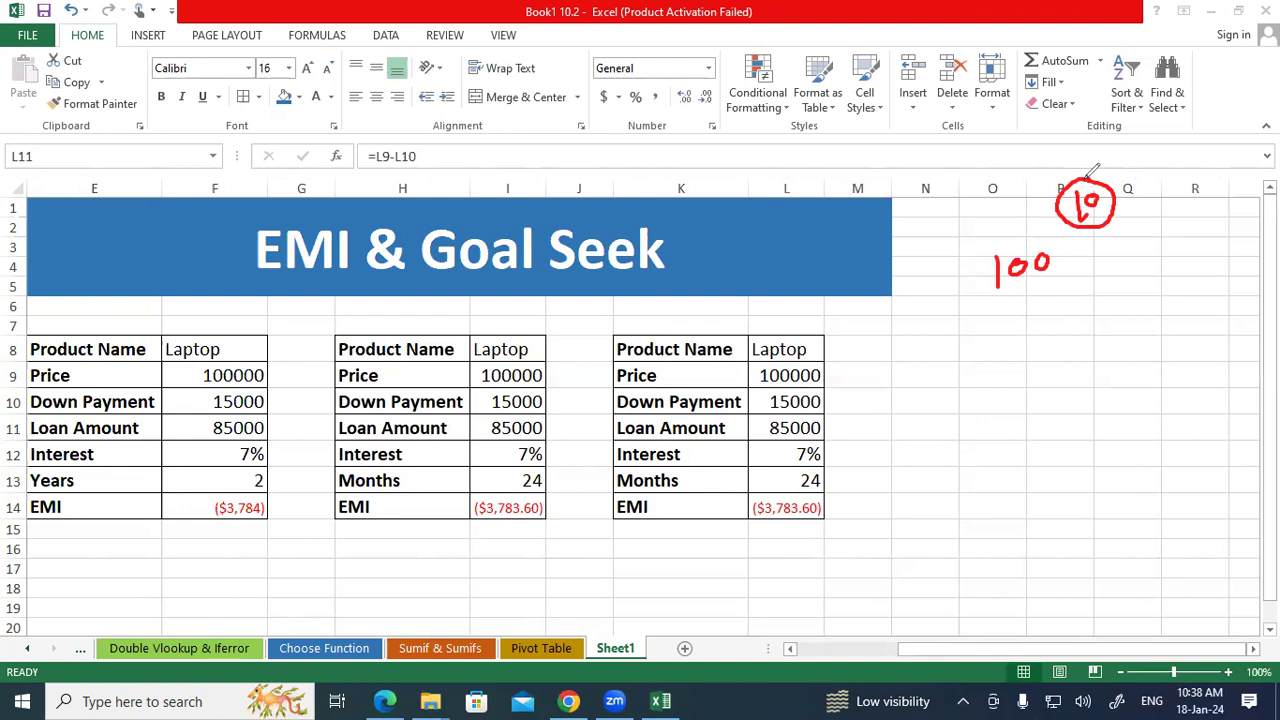
pyautogui.moveTo(1042, 209); pyautogui.dragTo(1016, 250)
pyautogui.moveTo(1112, 275)
pyautogui.mouseDown()
pyautogui.moveTo(1114, 306)
pyautogui.moveTo(1140, 264)
pyautogui.moveTo(1164, 266)
pyautogui.moveTo(1198, 240)
pyautogui.mouseUp()
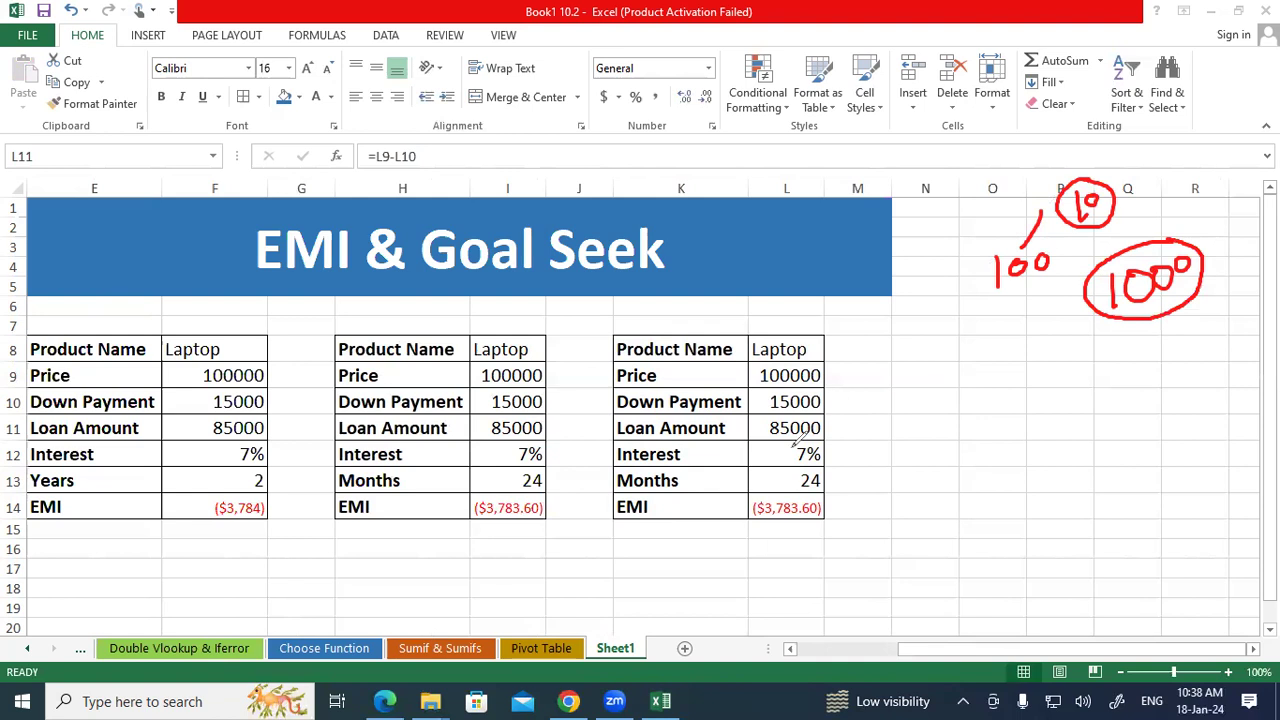
pyautogui.moveTo(751, 491)
pyautogui.mouseDown()
pyautogui.moveTo(827, 515)
pyautogui.moveTo(808, 498)
pyautogui.moveTo(840, 478)
pyautogui.mouseUp()
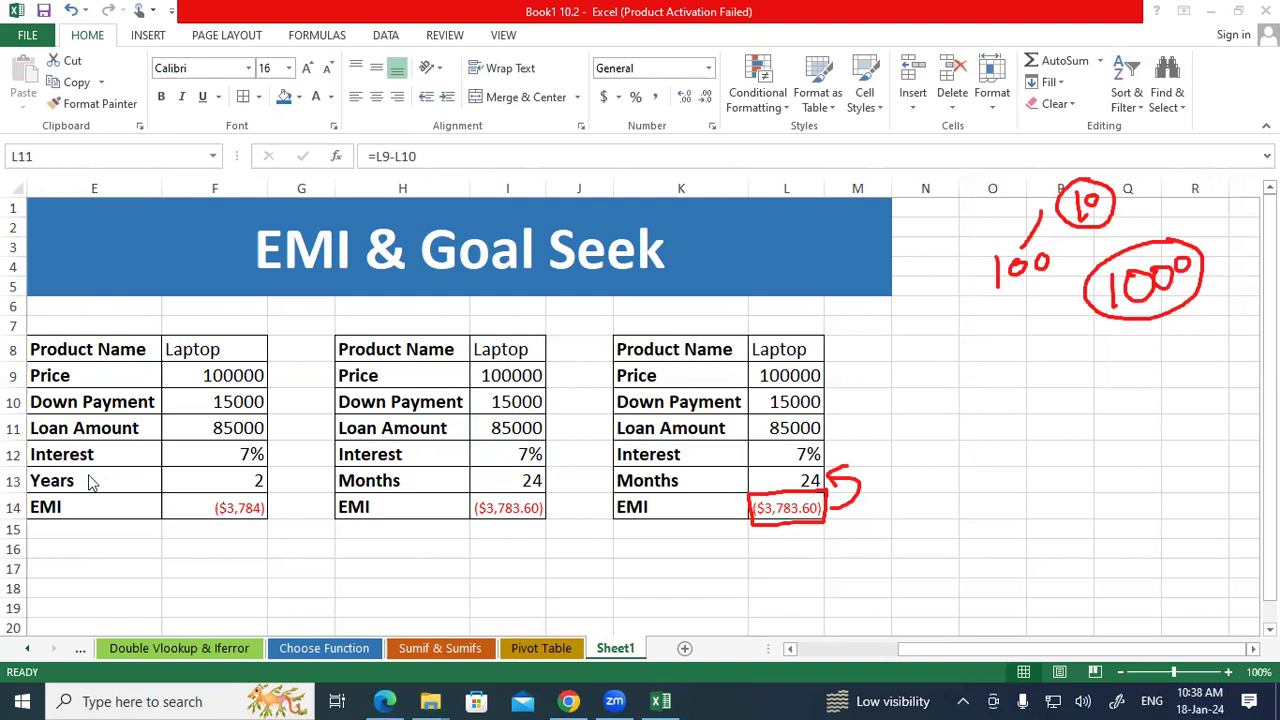
pyautogui.press('e')
pyautogui.moveTo(836, 510); pyautogui.dragTo(833, 484)
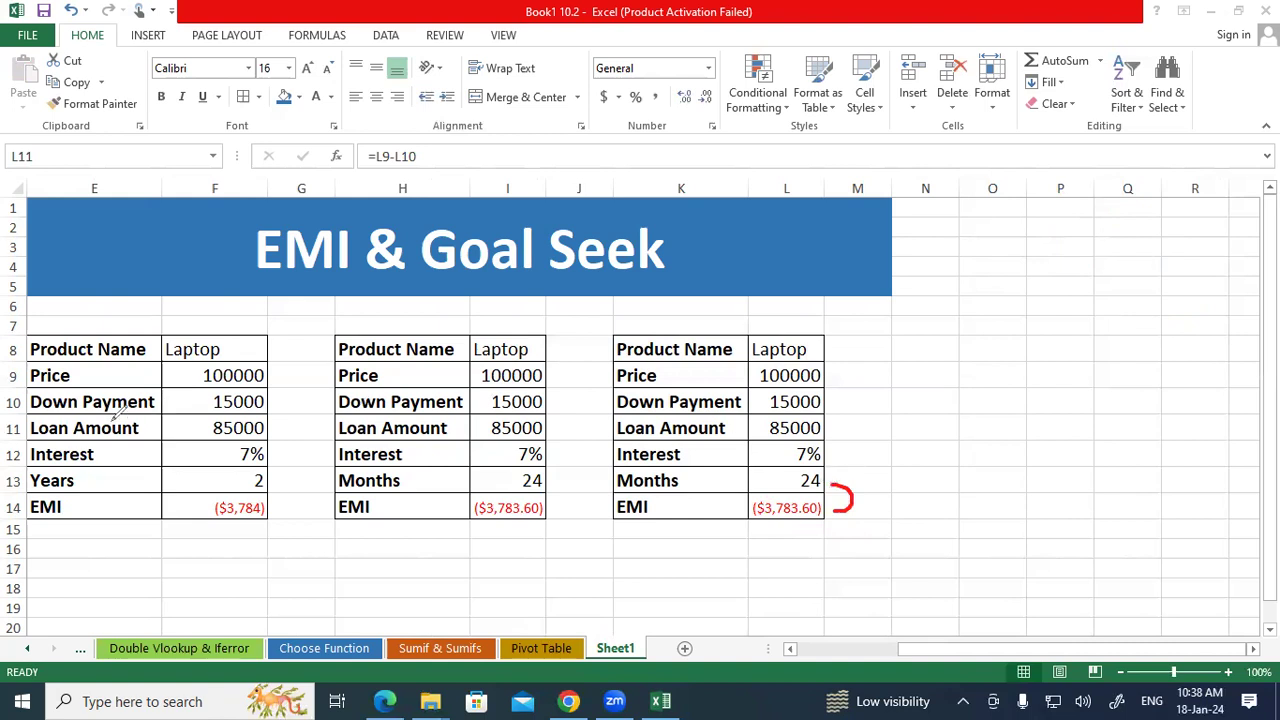
pyautogui.press('e')
# - Enter =L14*L13 in N13 for a total repayment of ($90,806.36), widening column N
pyautogui.click(921, 469)
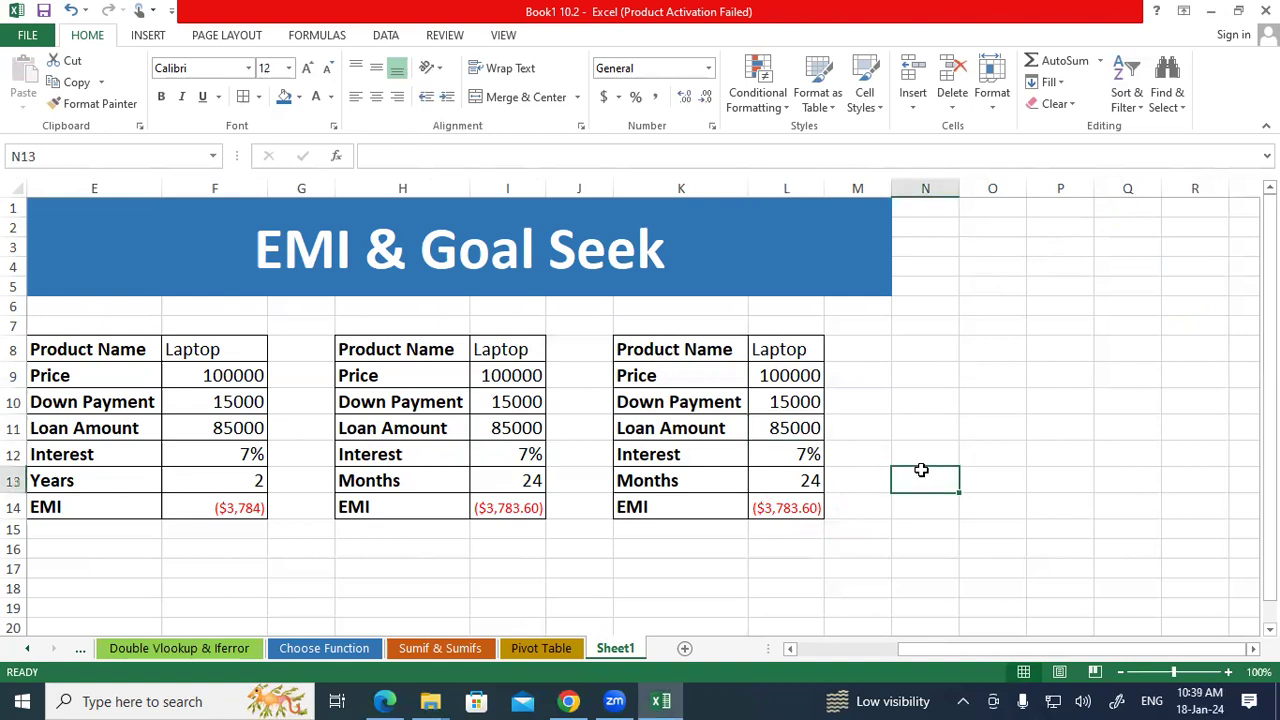
pyautogui.write('=')
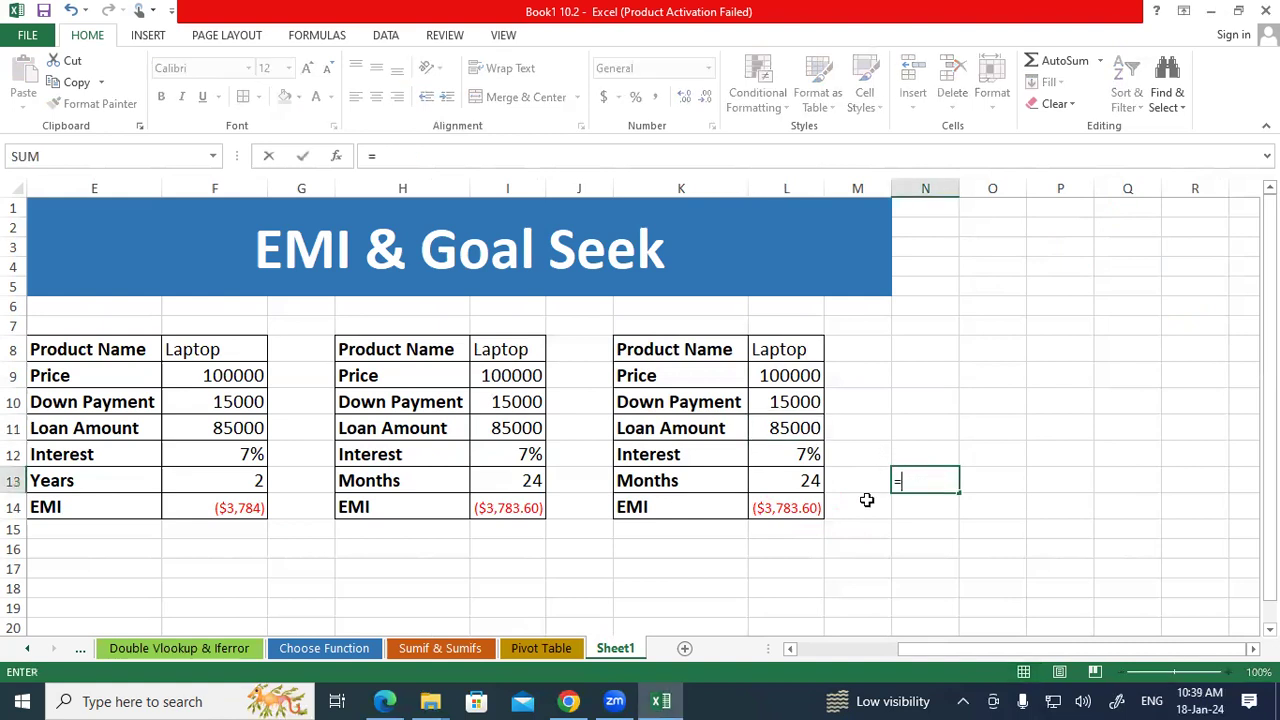
pyautogui.click(808, 528)
pyautogui.click(808, 512)
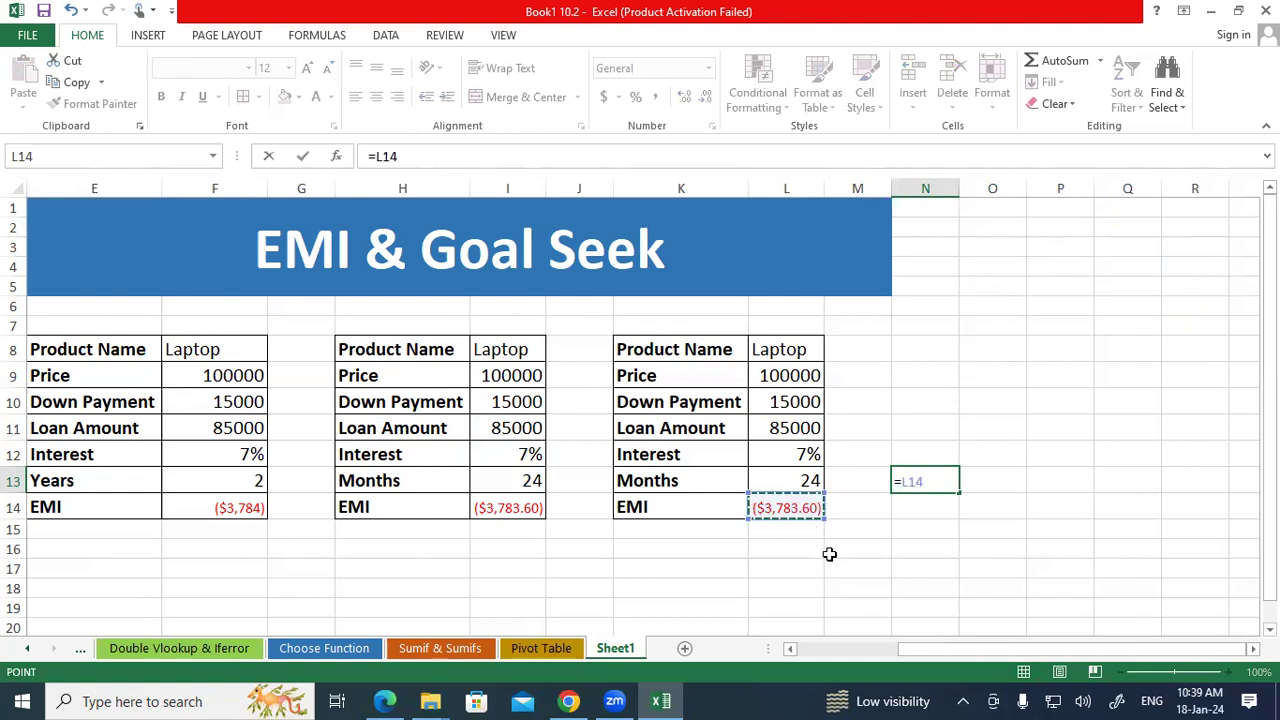
pyautogui.write('*')
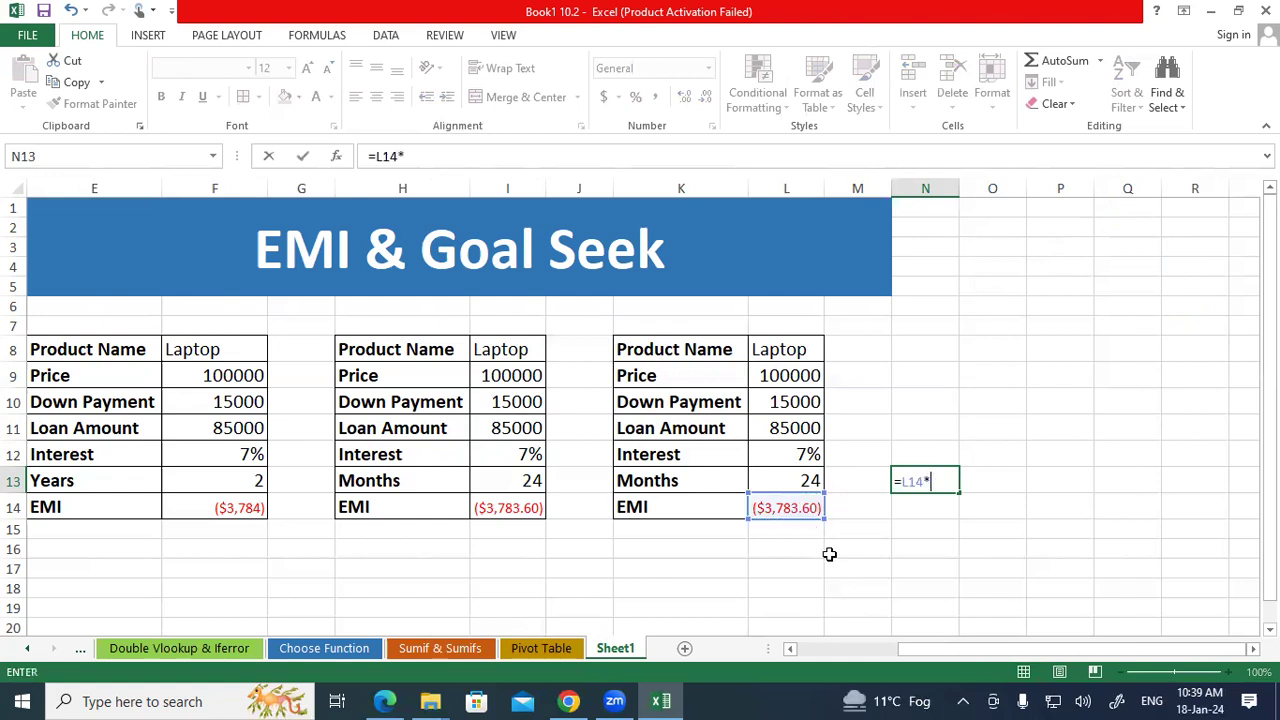
pyautogui.click(810, 480)
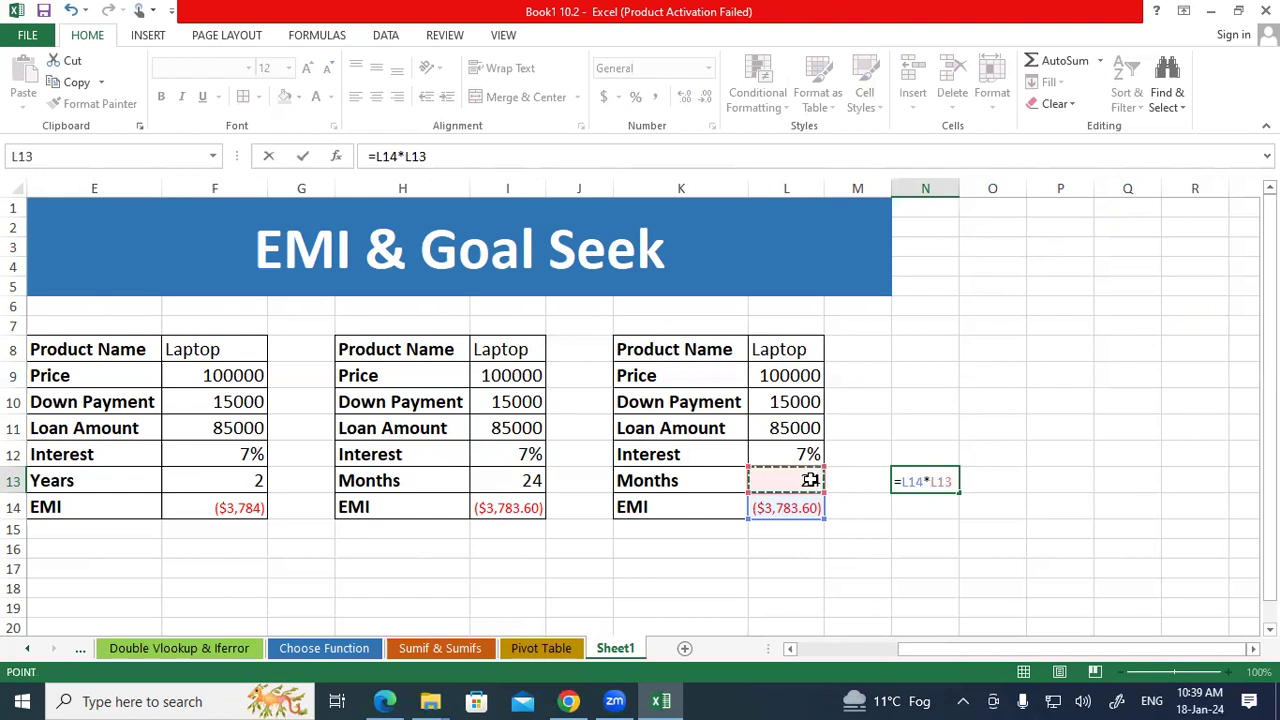
pyautogui.press('Return')
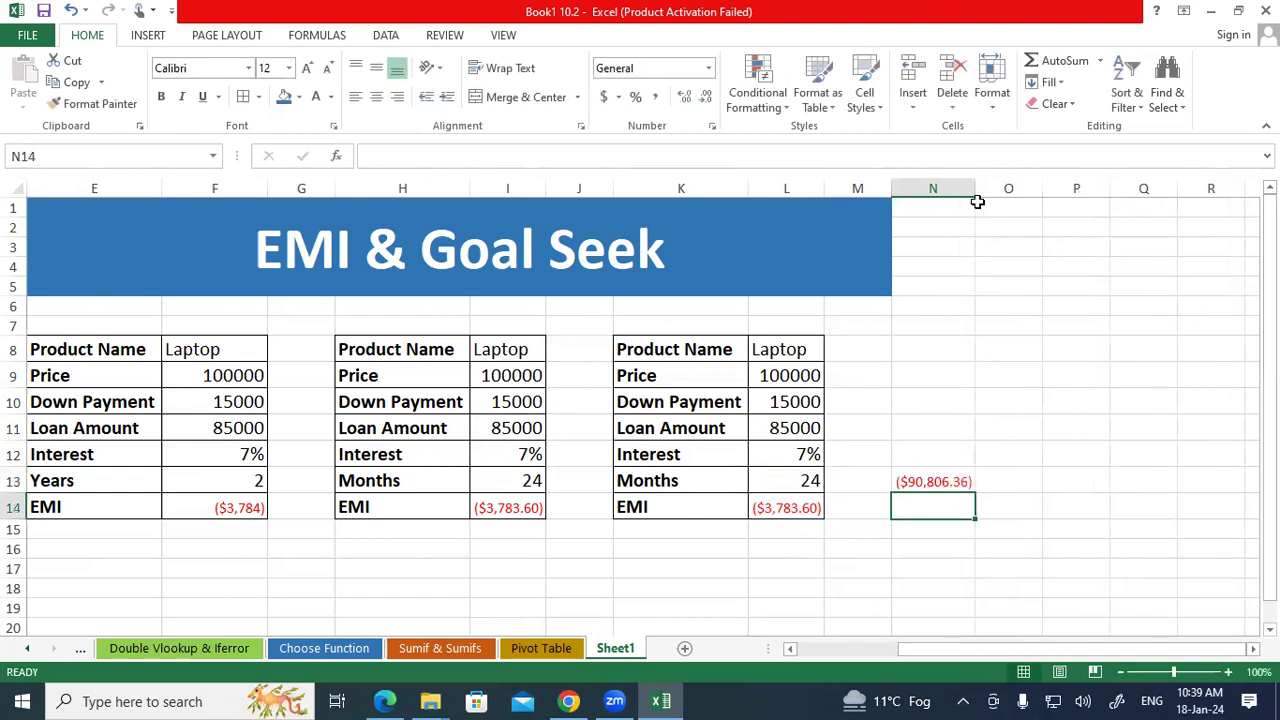
pyautogui.moveTo(975, 189); pyautogui.dragTo(982, 191)
pyautogui.click(925, 565)
pyautogui.click(943, 484)
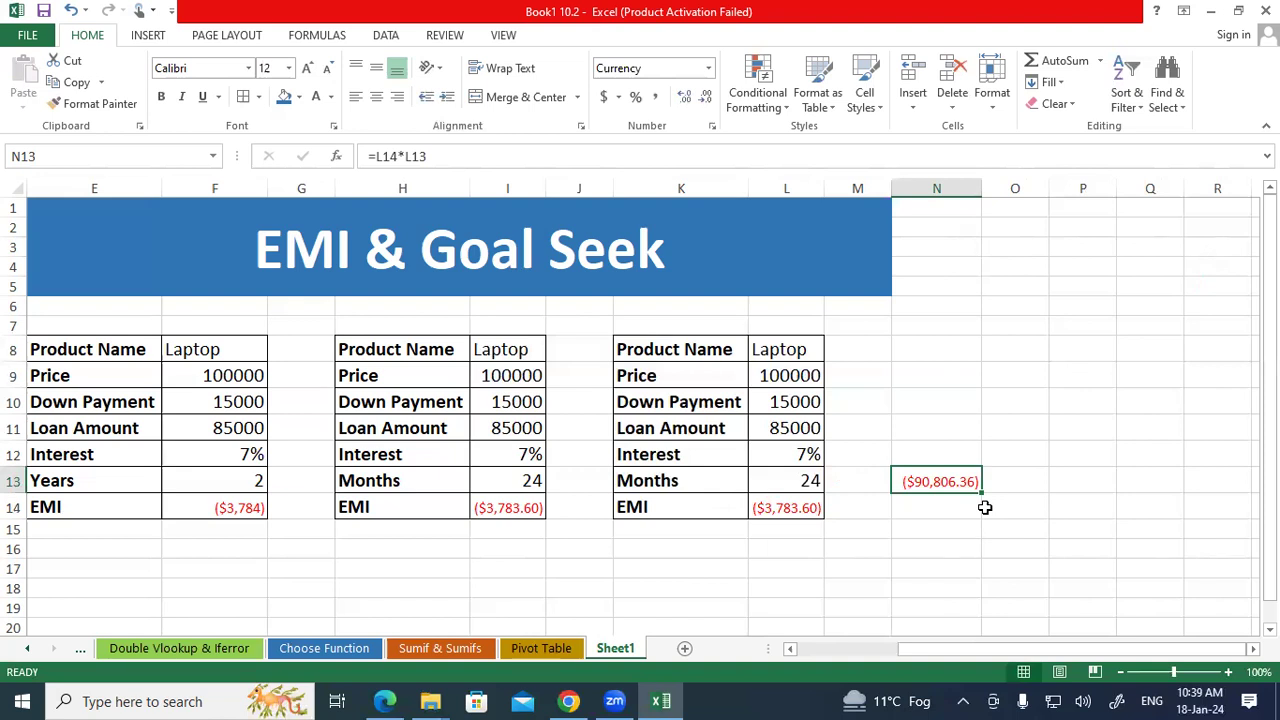
pyautogui.click(953, 507)
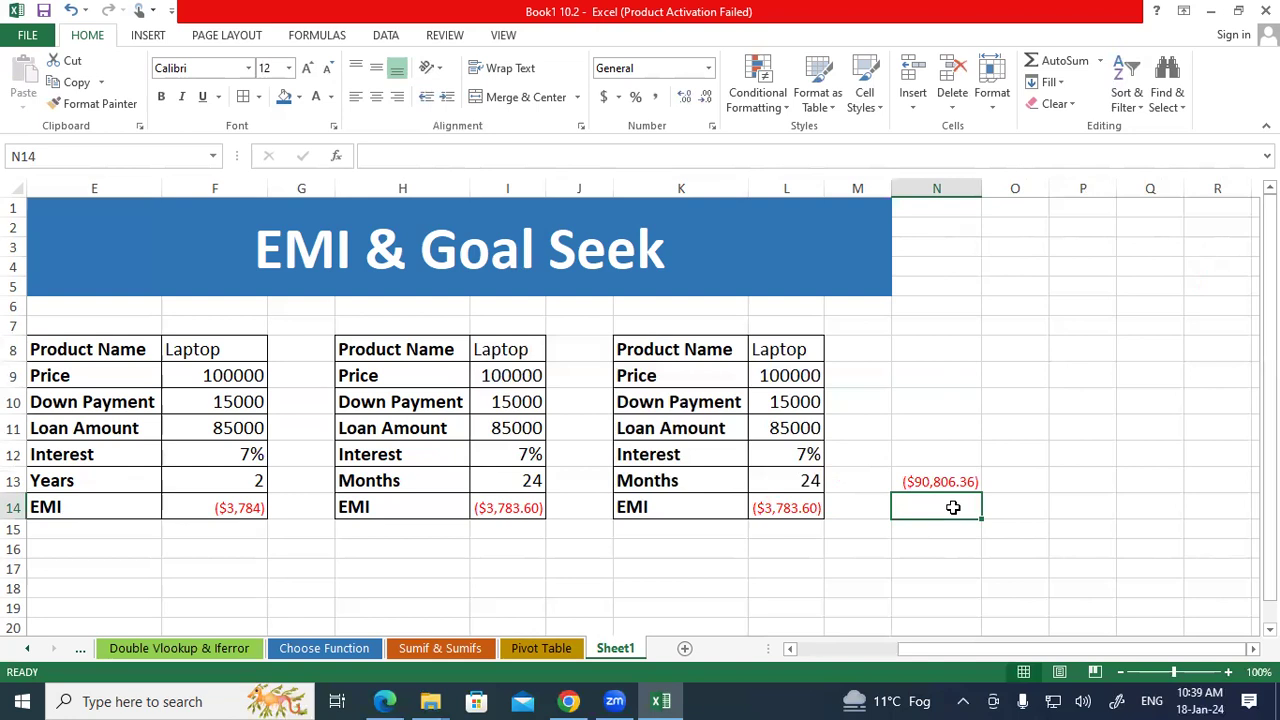
# - Enter =N13-L11 in N14 to subtract the loan amount from the total repayment
pyautogui.write('=')
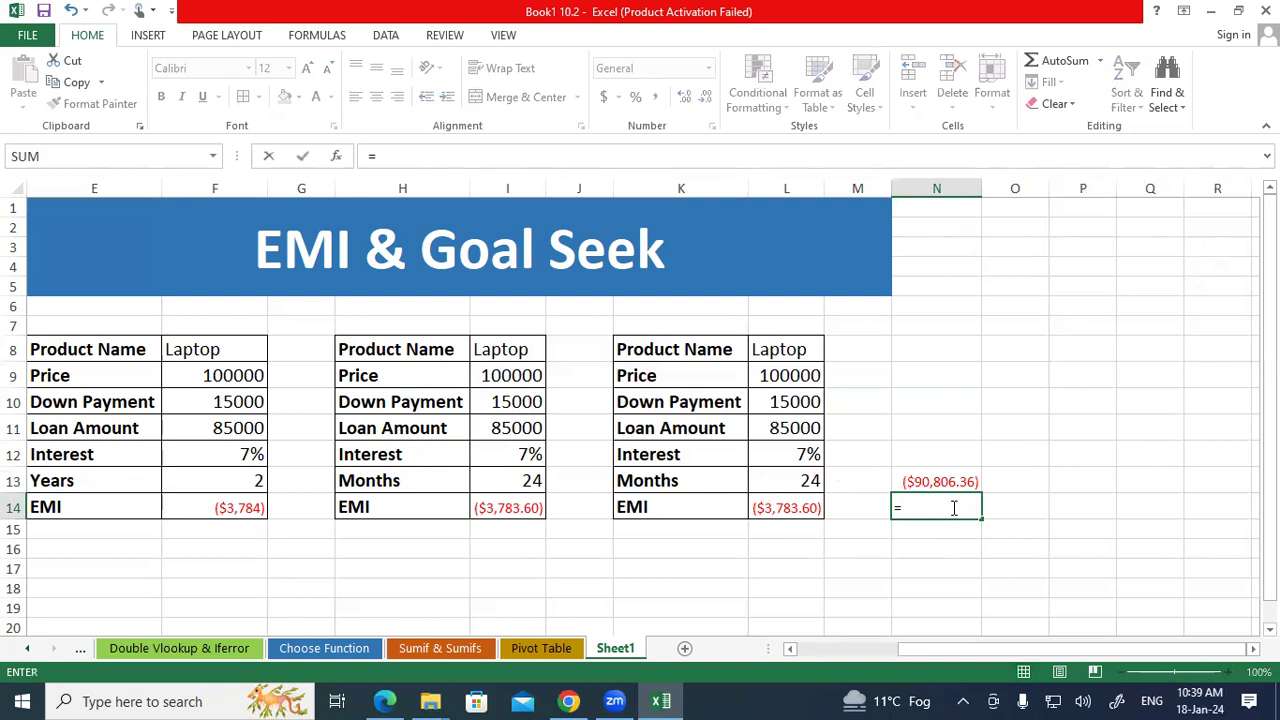
pyautogui.press('Up')
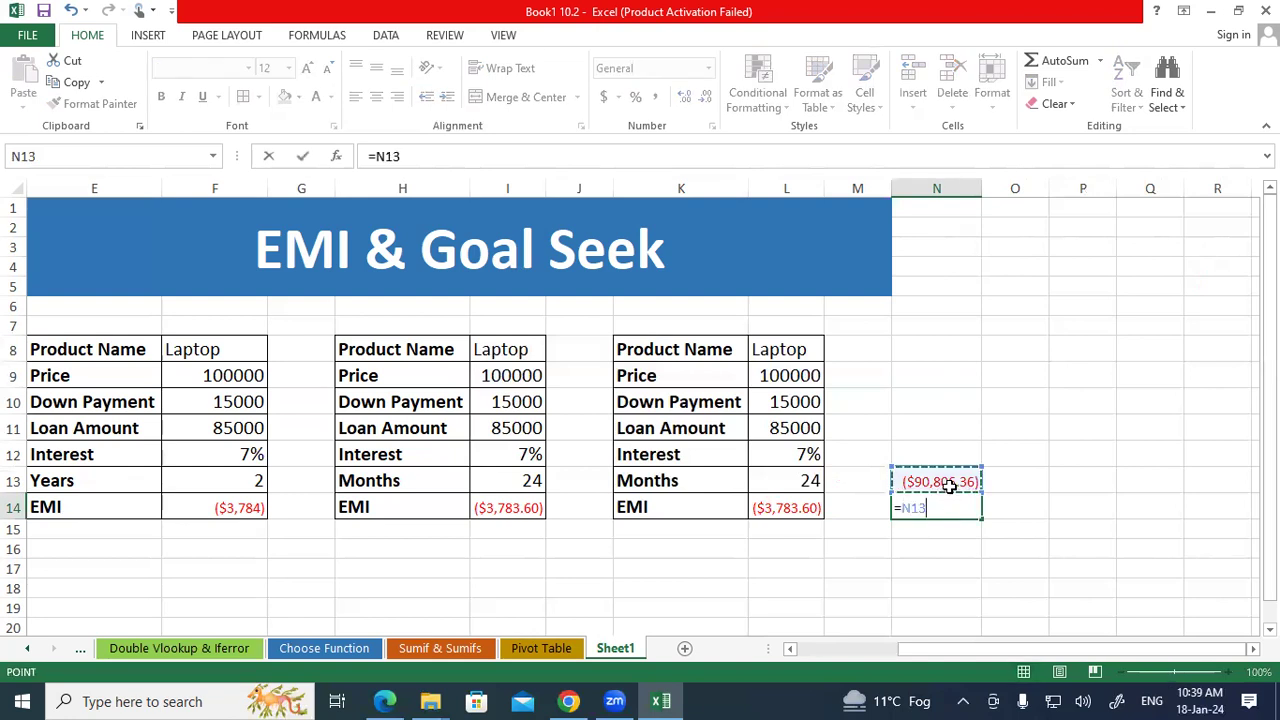
pyautogui.write('-')
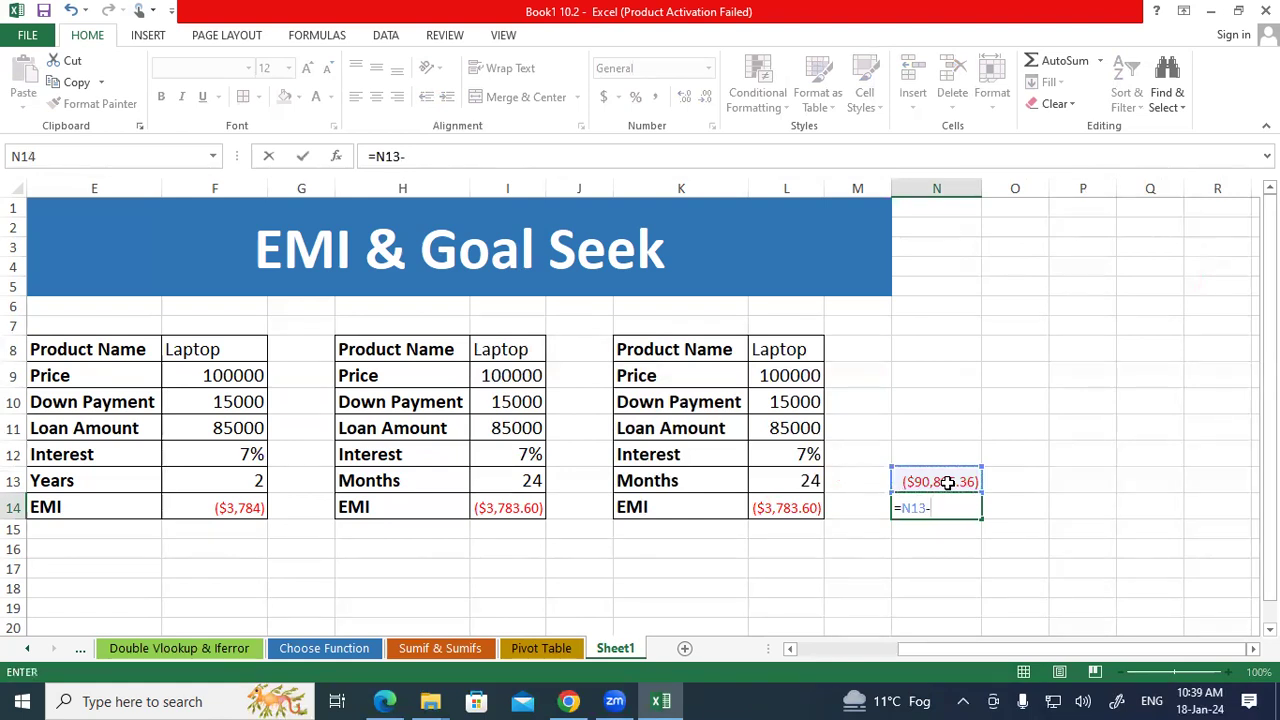
pyautogui.click(793, 428)
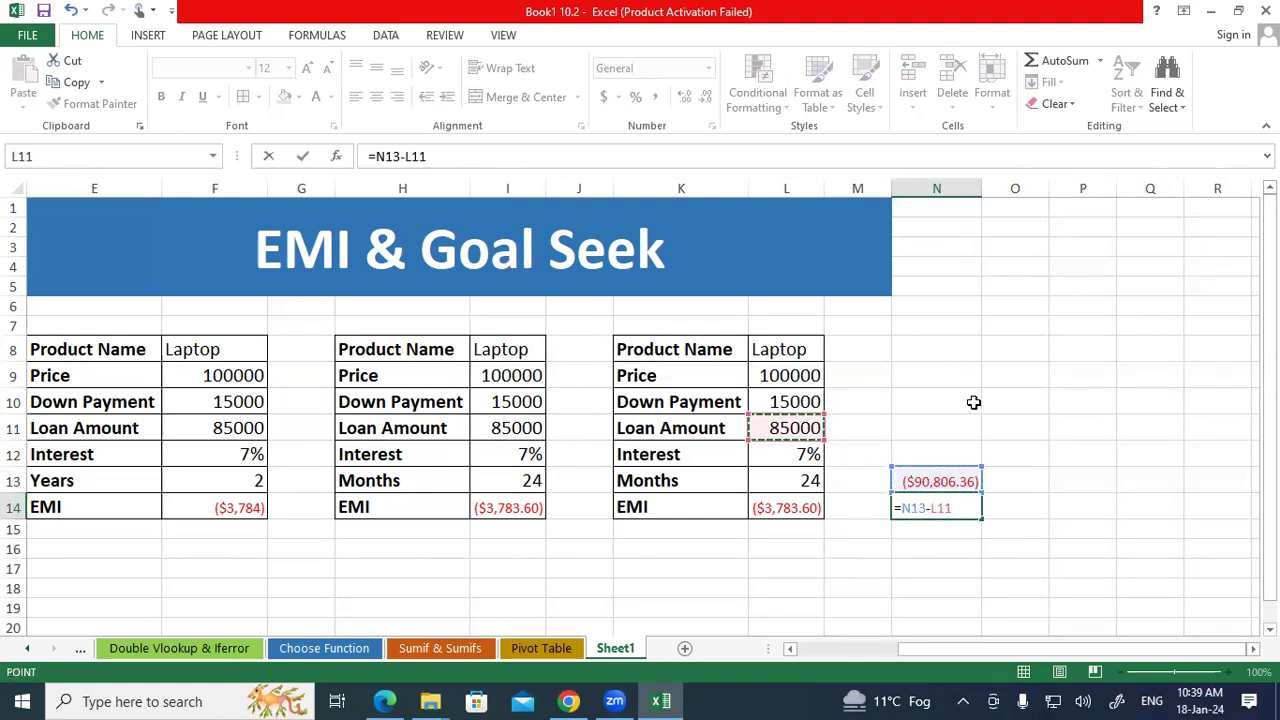
pyautogui.hotkey('ctrl', 'Return')
pyautogui.press('Return')
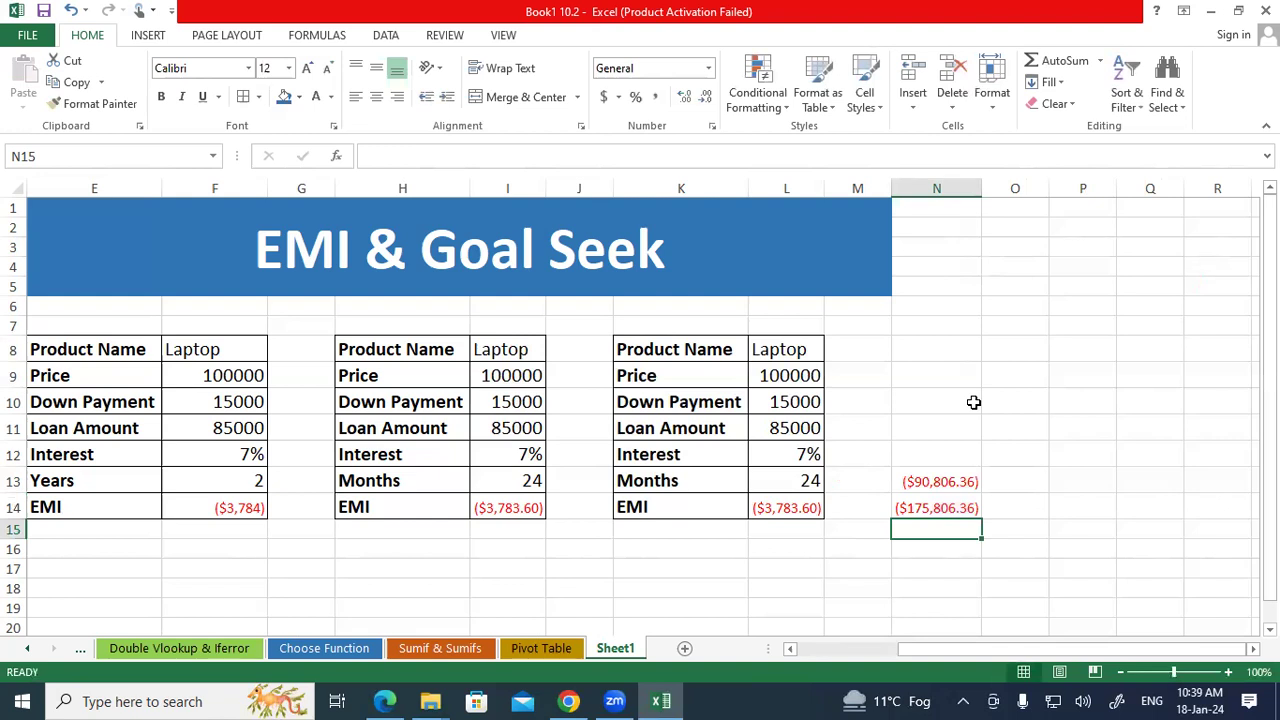
# - Rewrite N14 as =90806.36-L11, giving $5,806.36 of interest
pyautogui.click(920, 484)
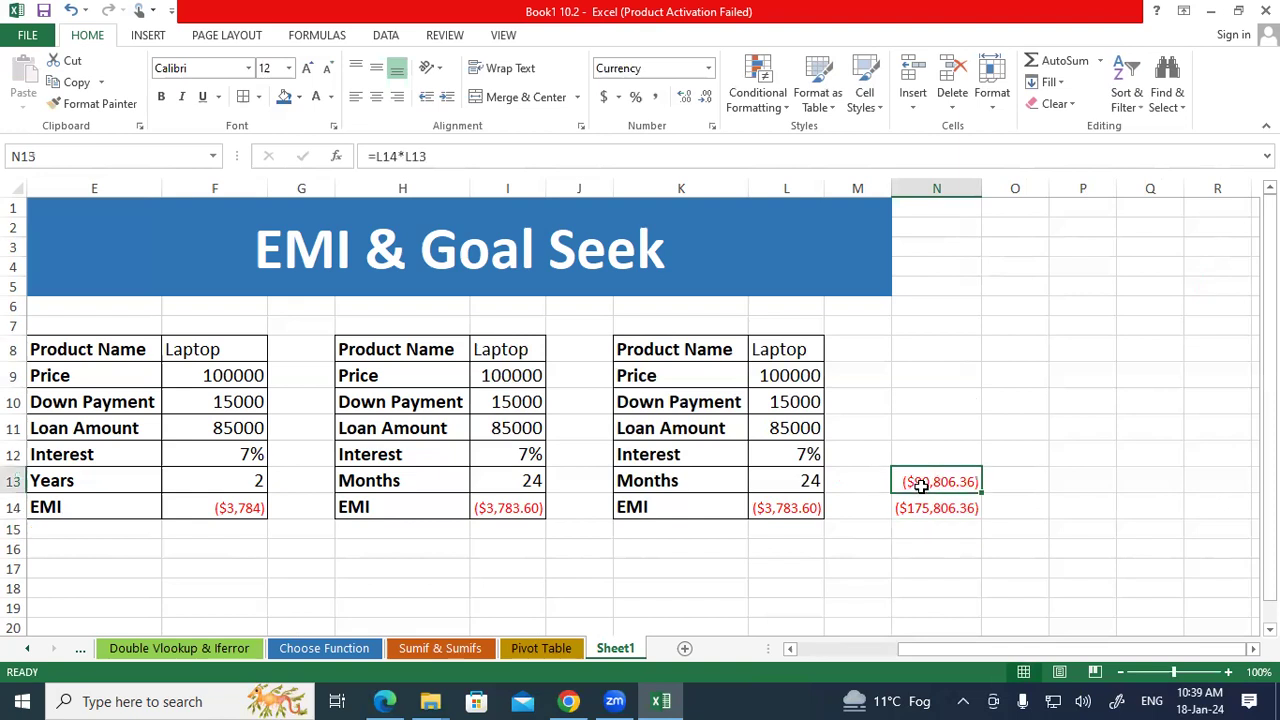
pyautogui.click(930, 507)
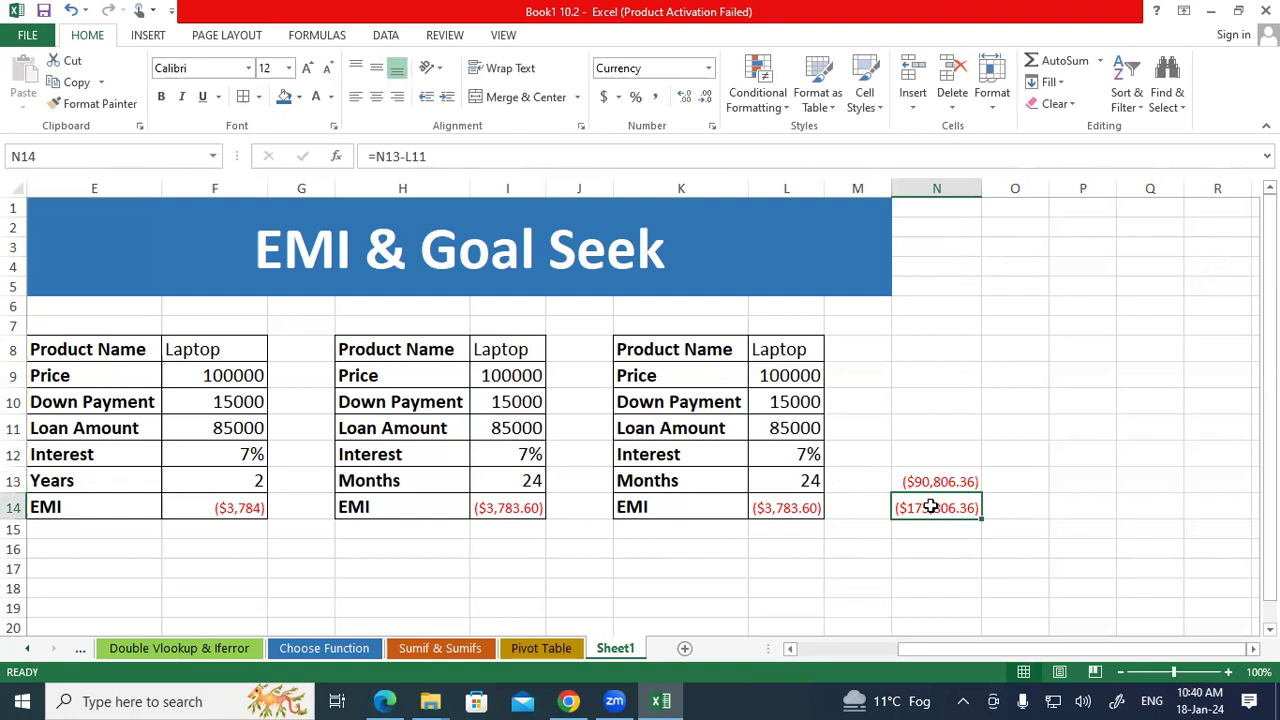
pyautogui.write('=')
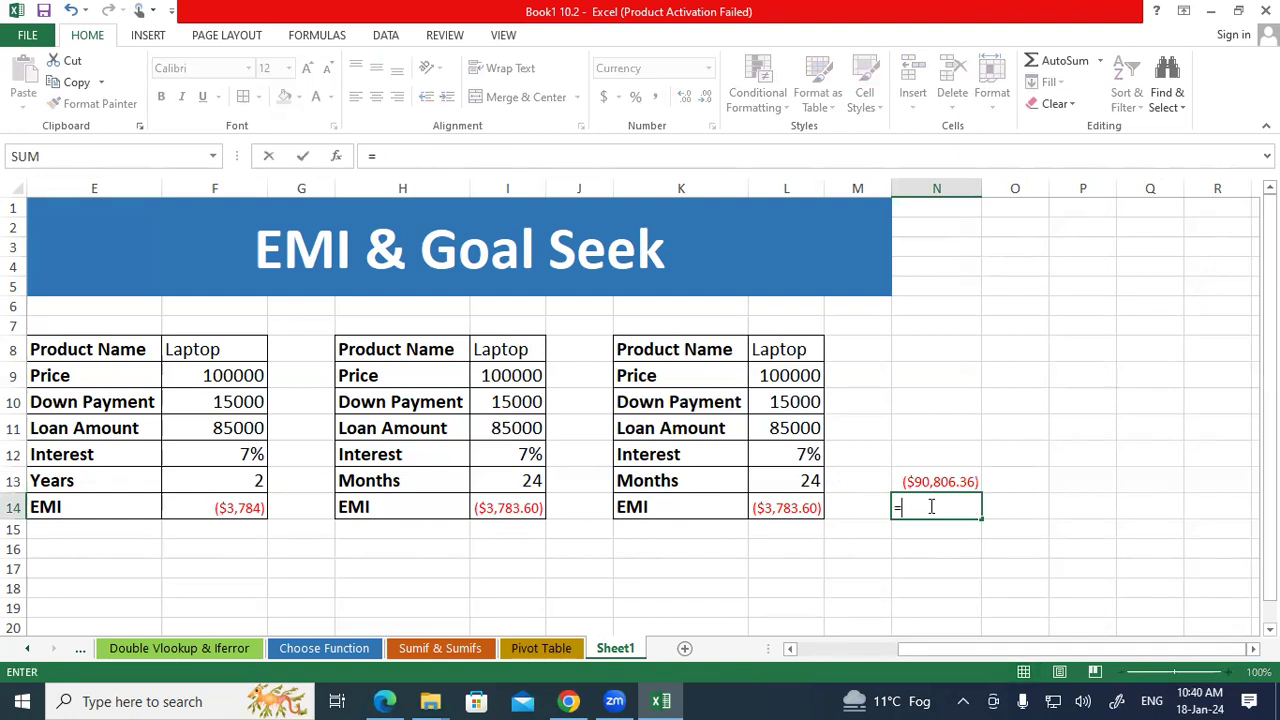
pyautogui.write('90')
pyautogui.write('806')
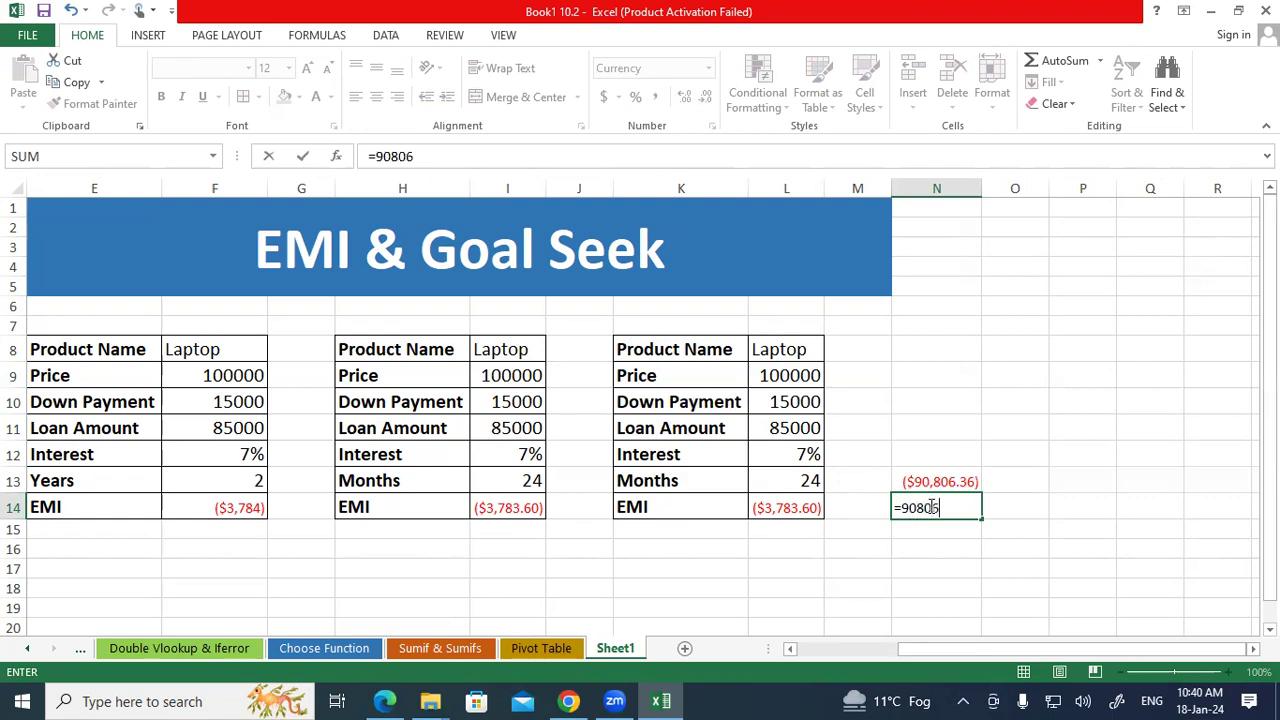
pyautogui.write('.36')
pyautogui.write('-')
pyautogui.click(777, 427)
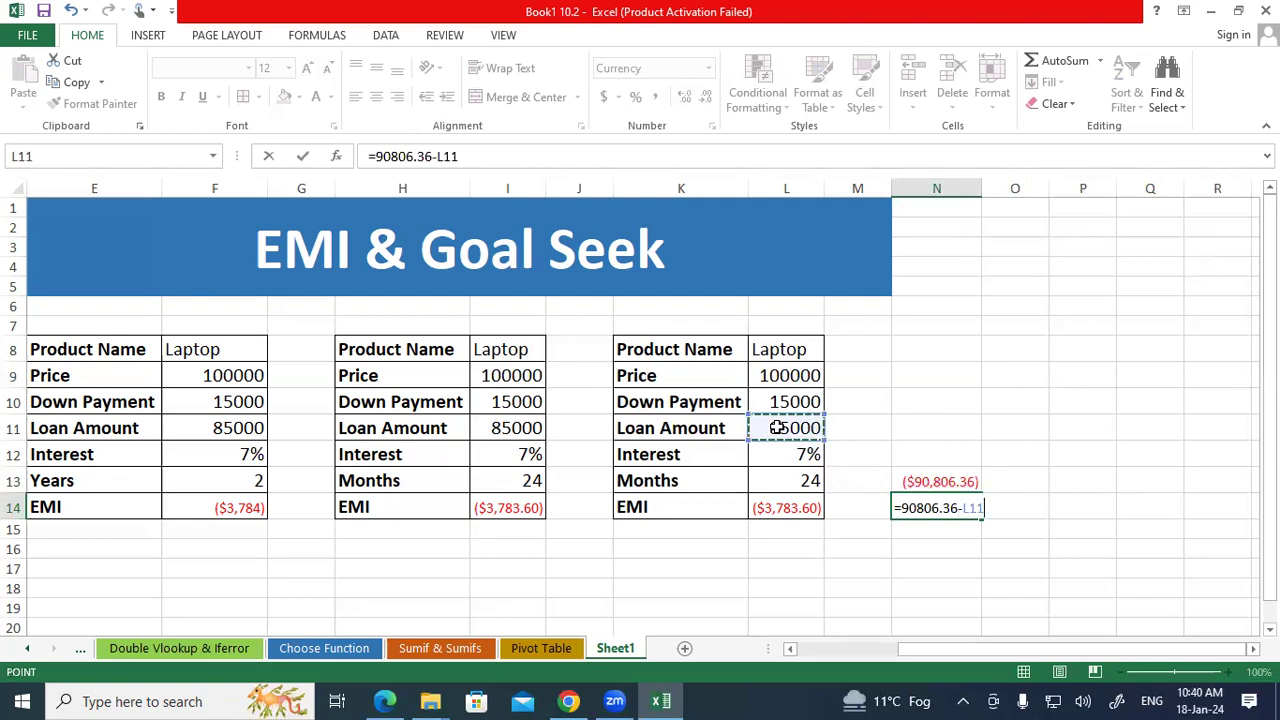
pyautogui.press('Return')
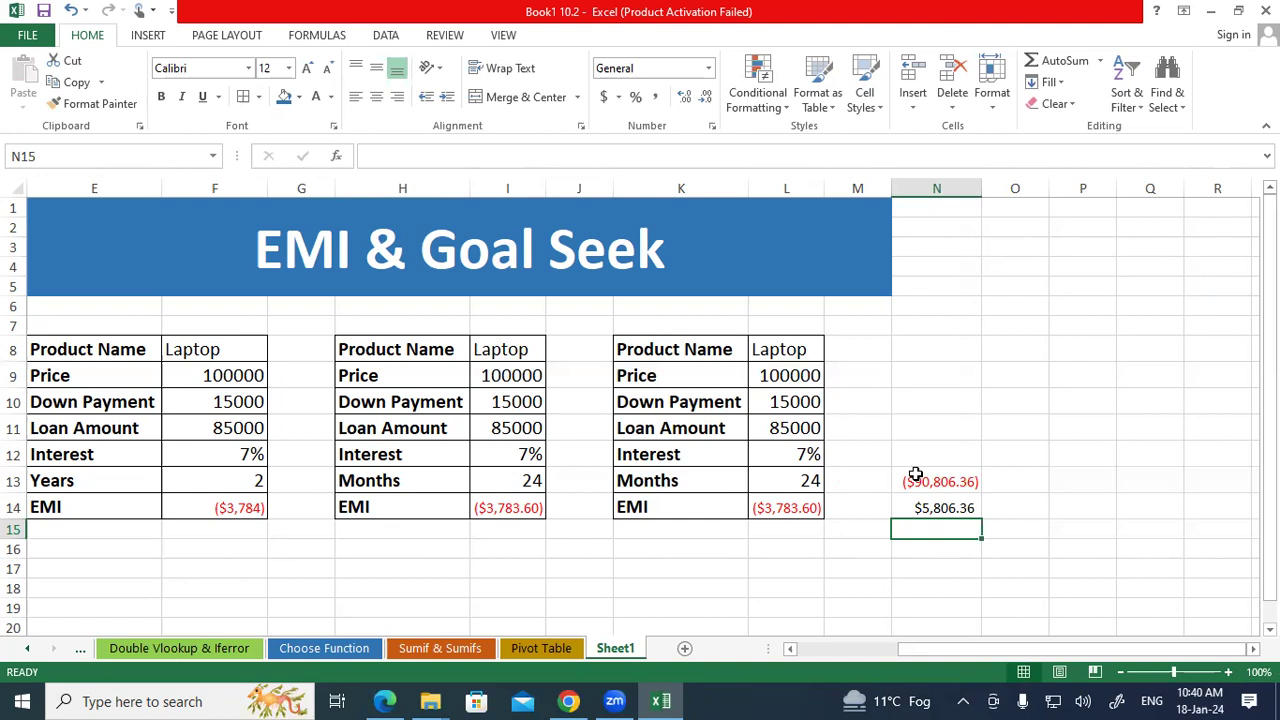
pyautogui.click(920, 508)
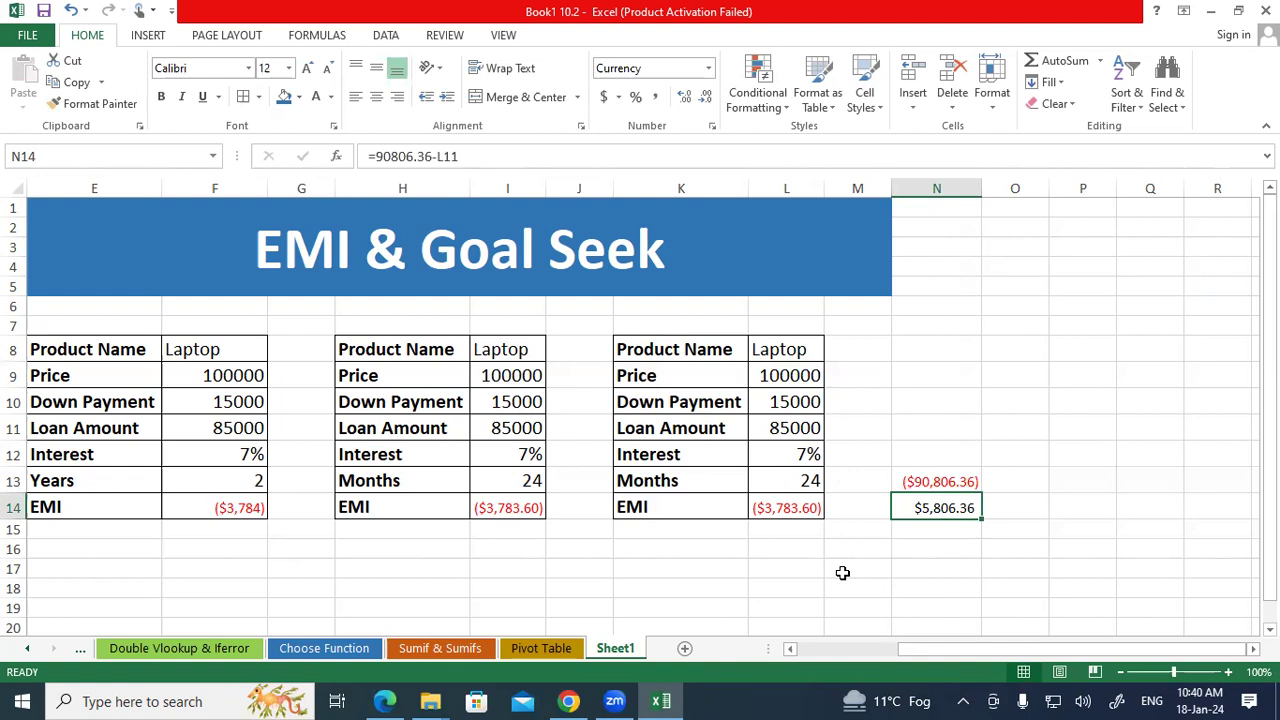
pyautogui.click(912, 487)
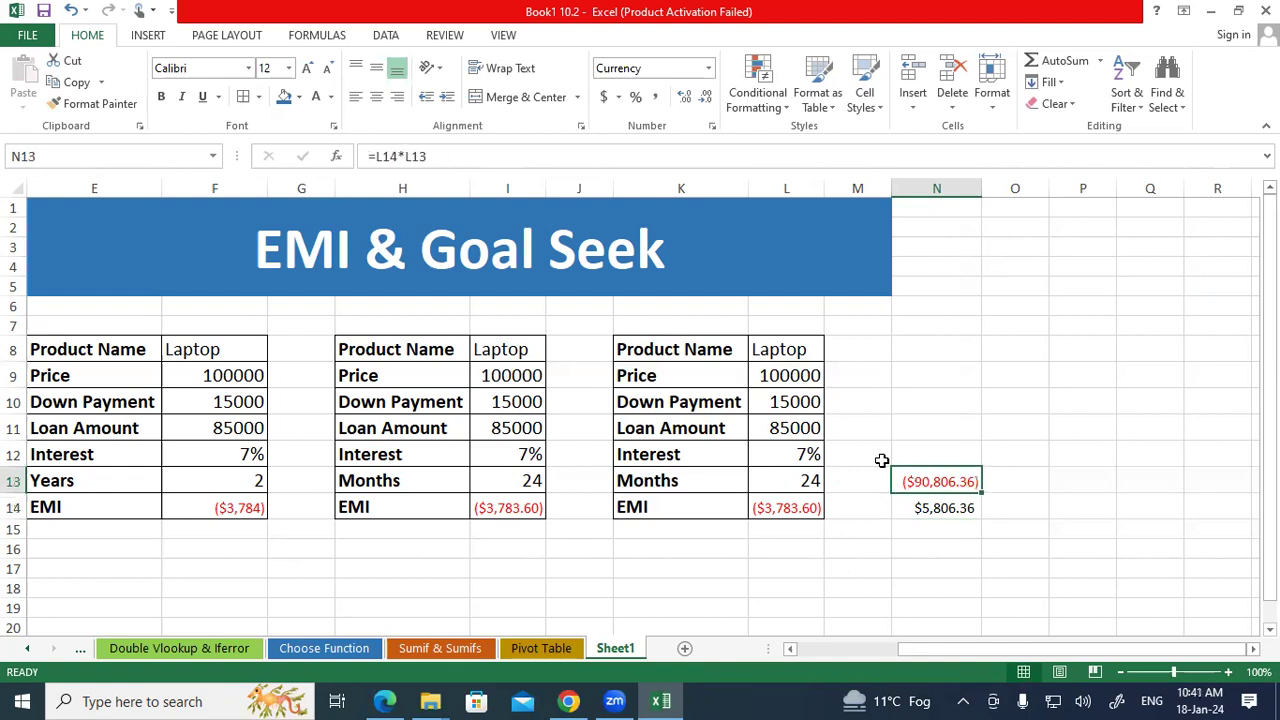
pyautogui.click(800, 408)
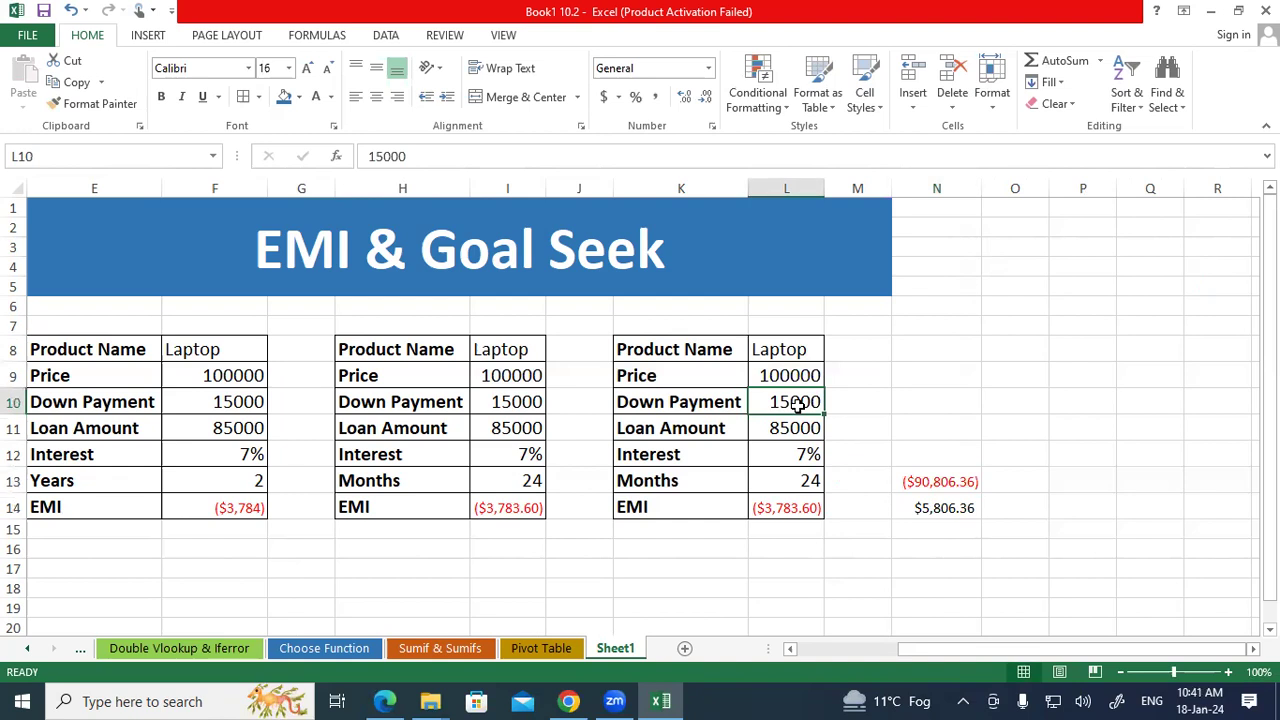
pyautogui.click(937, 484)
pyautogui.click(789, 349)
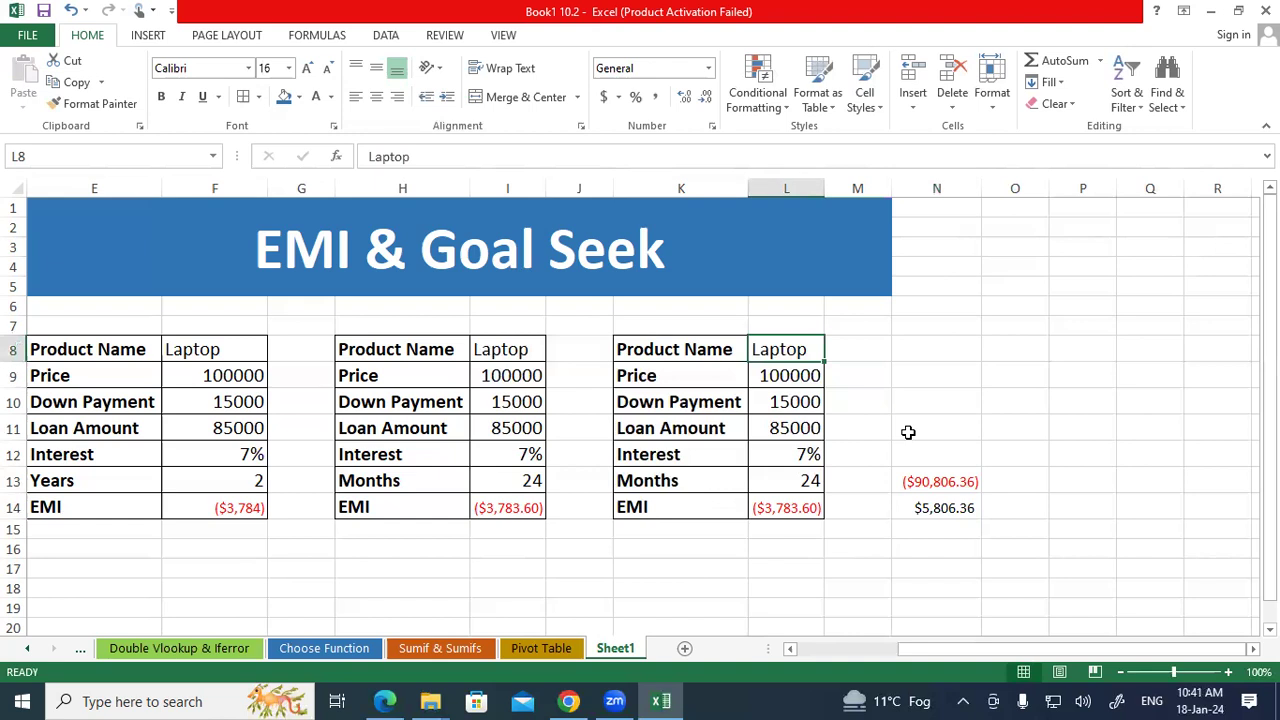
pyautogui.click(931, 507)
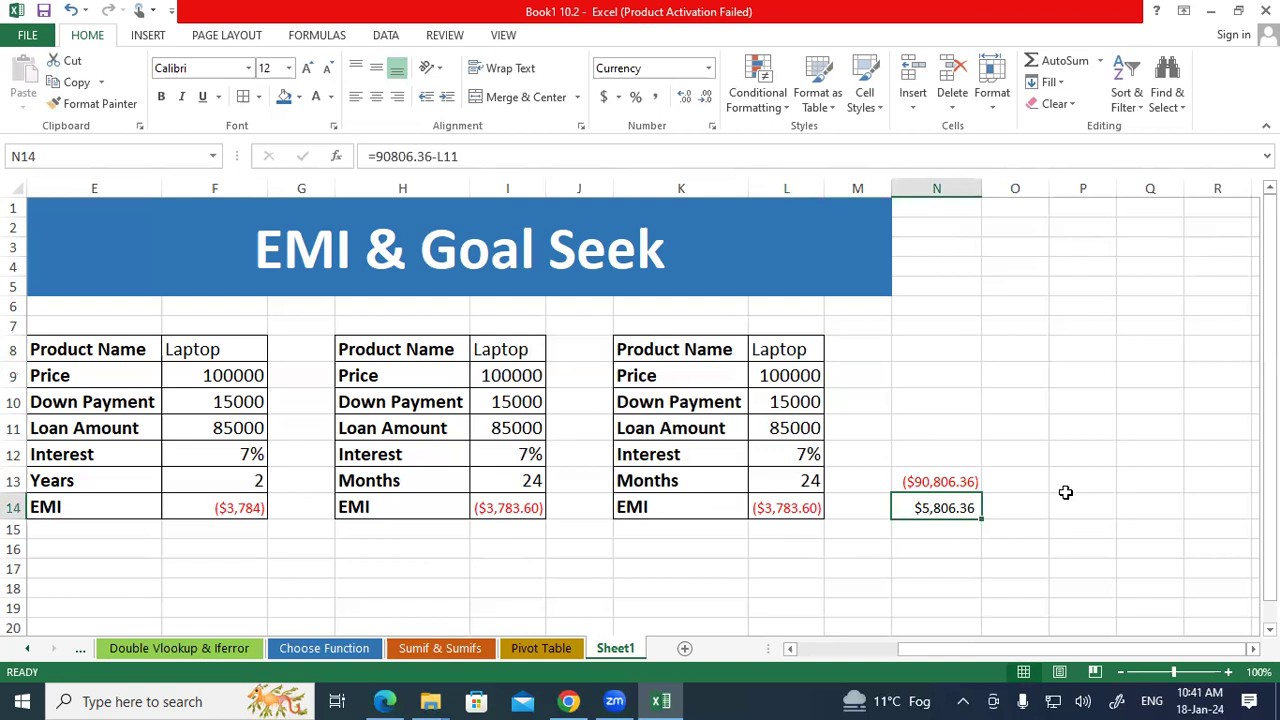
# - Clear all contents and formatting from the old results in N12:N14
pyautogui.moveTo(897, 462); pyautogui.dragTo(931, 512)
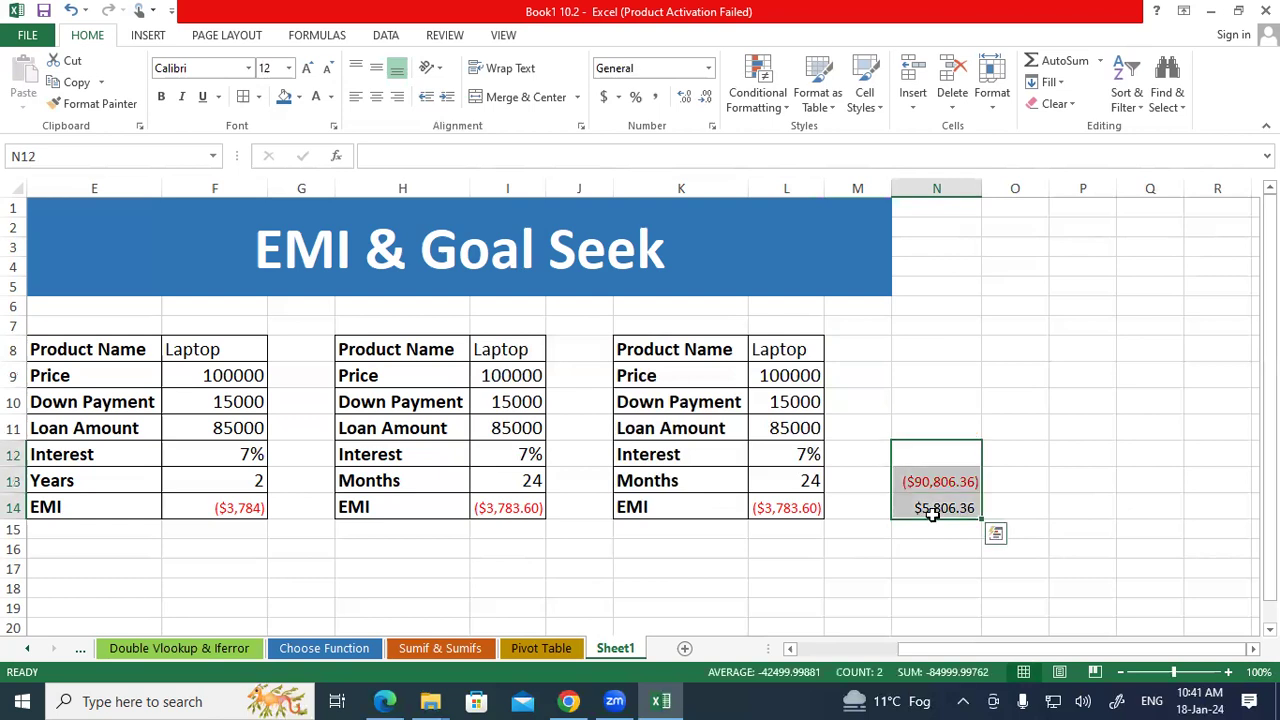
pyautogui.press('Delete')
pyautogui.click(913, 451)
pyautogui.moveTo(913, 450); pyautogui.dragTo(917, 511)
pyautogui.click(1055, 104)
pyautogui.click(1060, 128)
# - Enter =L14*L13 in N12, giving a total repayment of ($90,806.36)
pyautogui.click(925, 451)
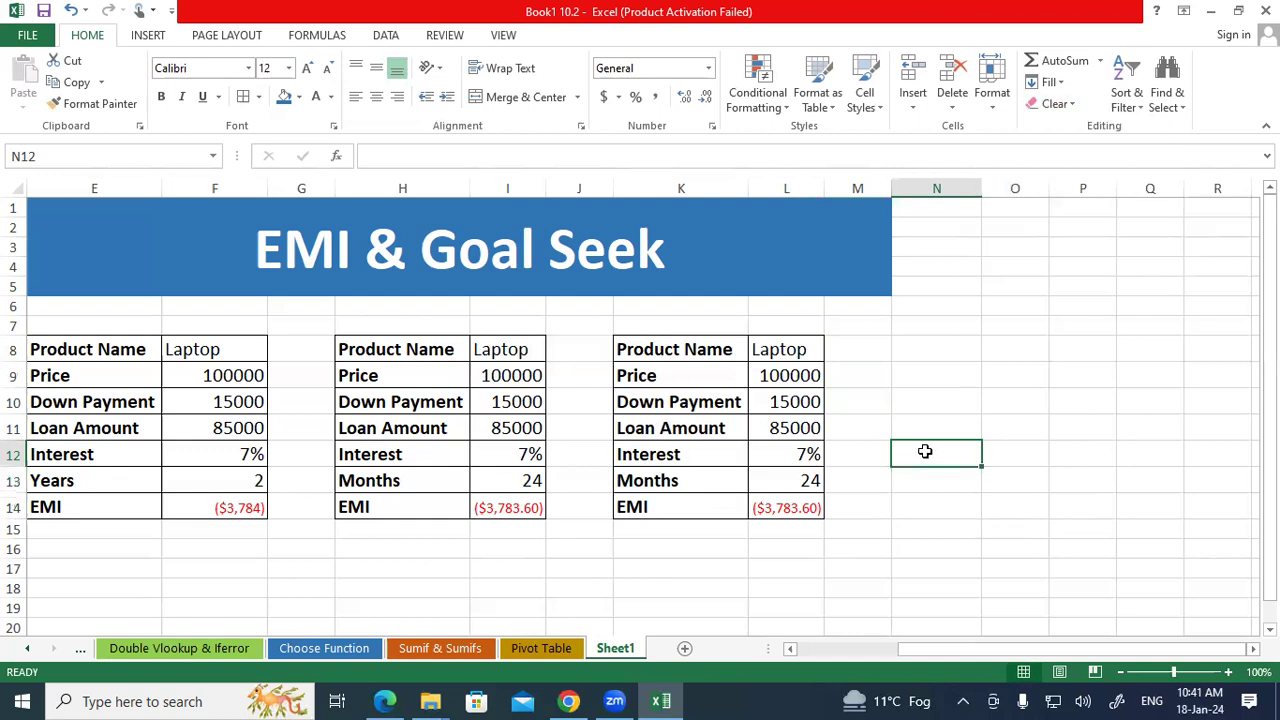
pyautogui.write('=')
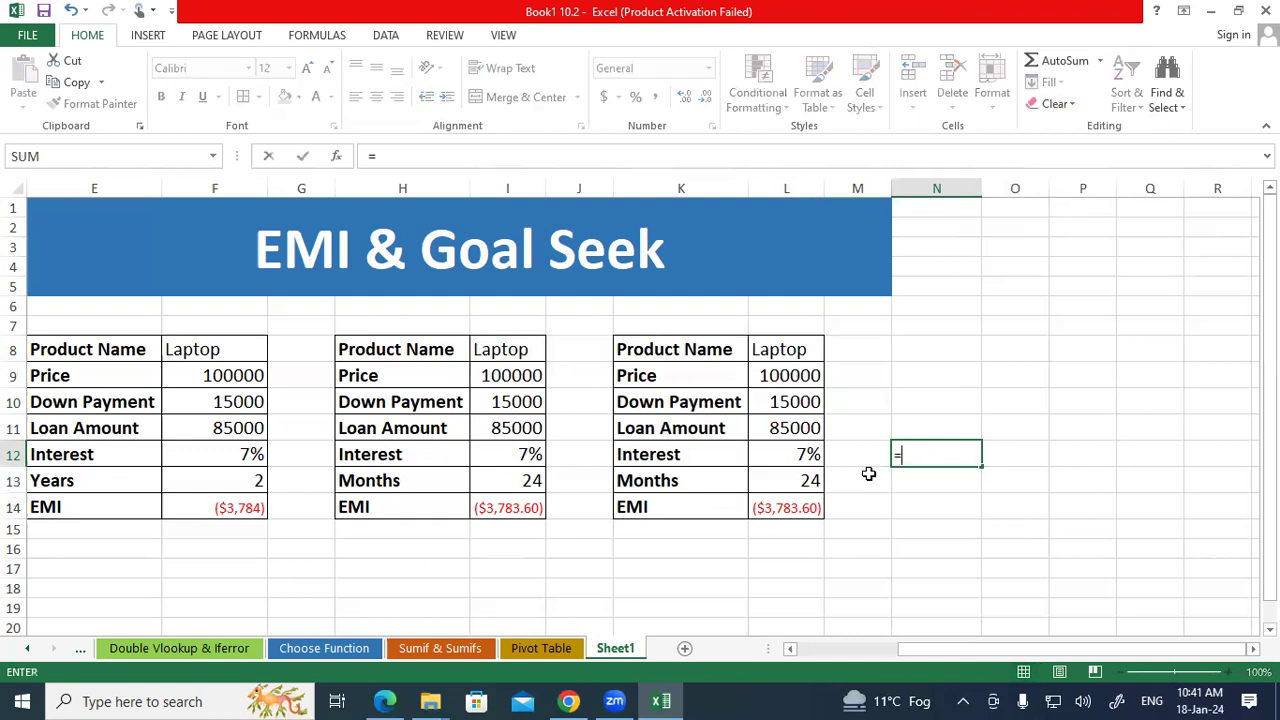
pyautogui.click(801, 505)
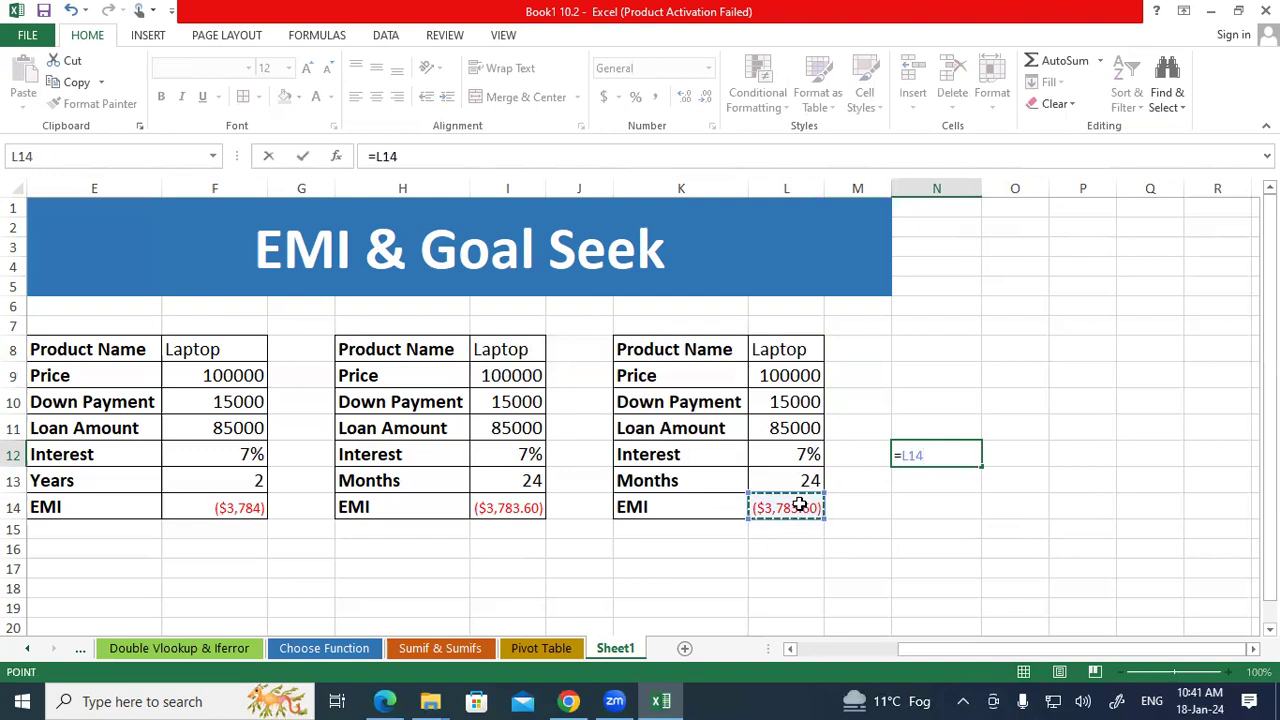
pyautogui.write('*')
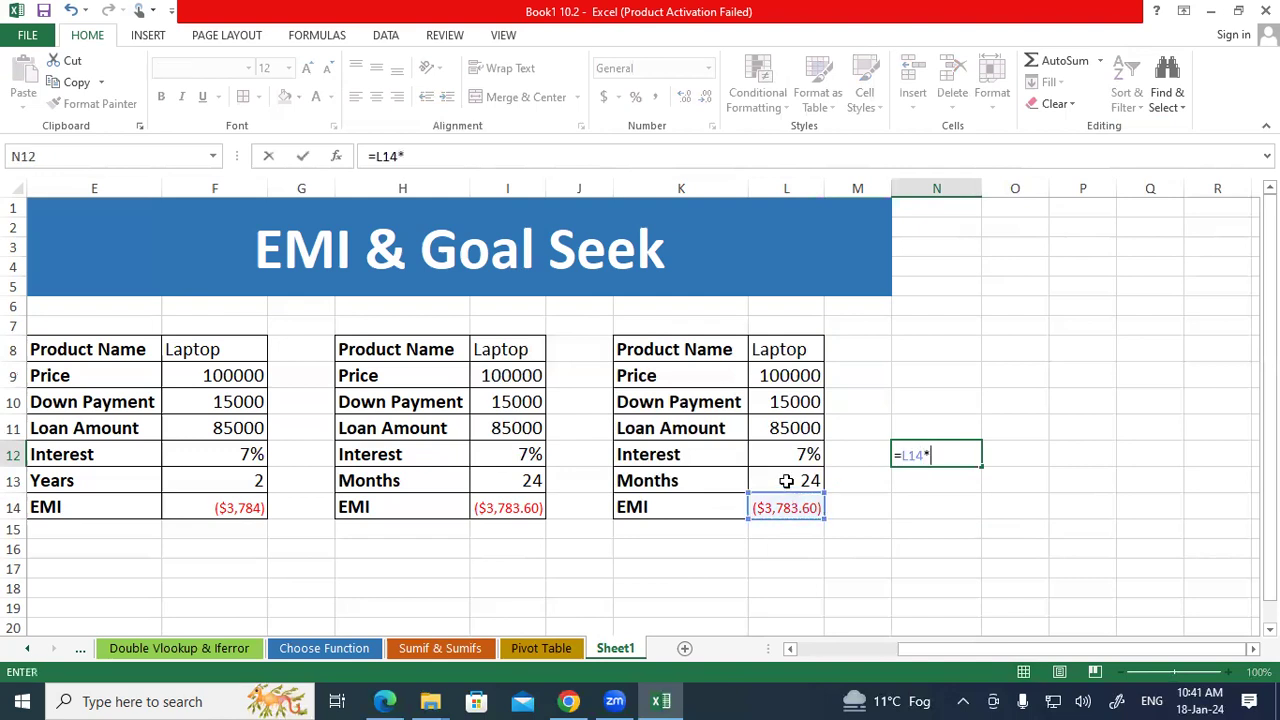
pyautogui.click(785, 480)
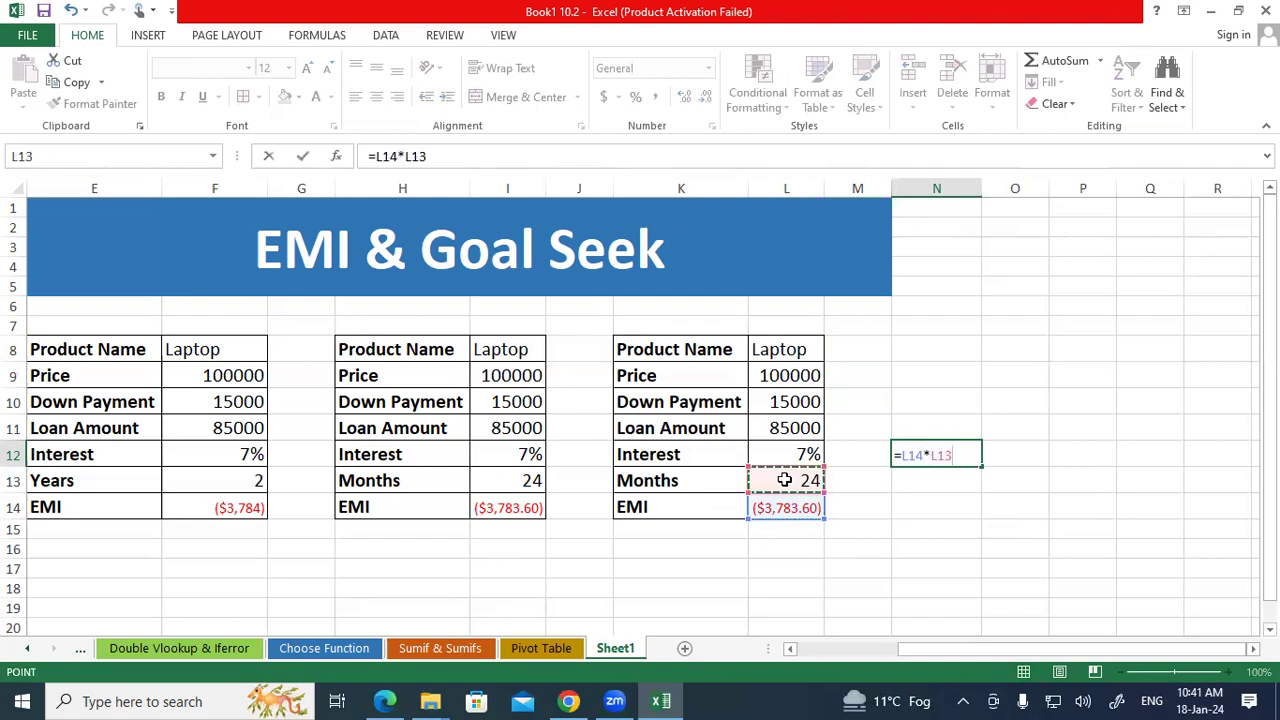
pyautogui.press('Return')
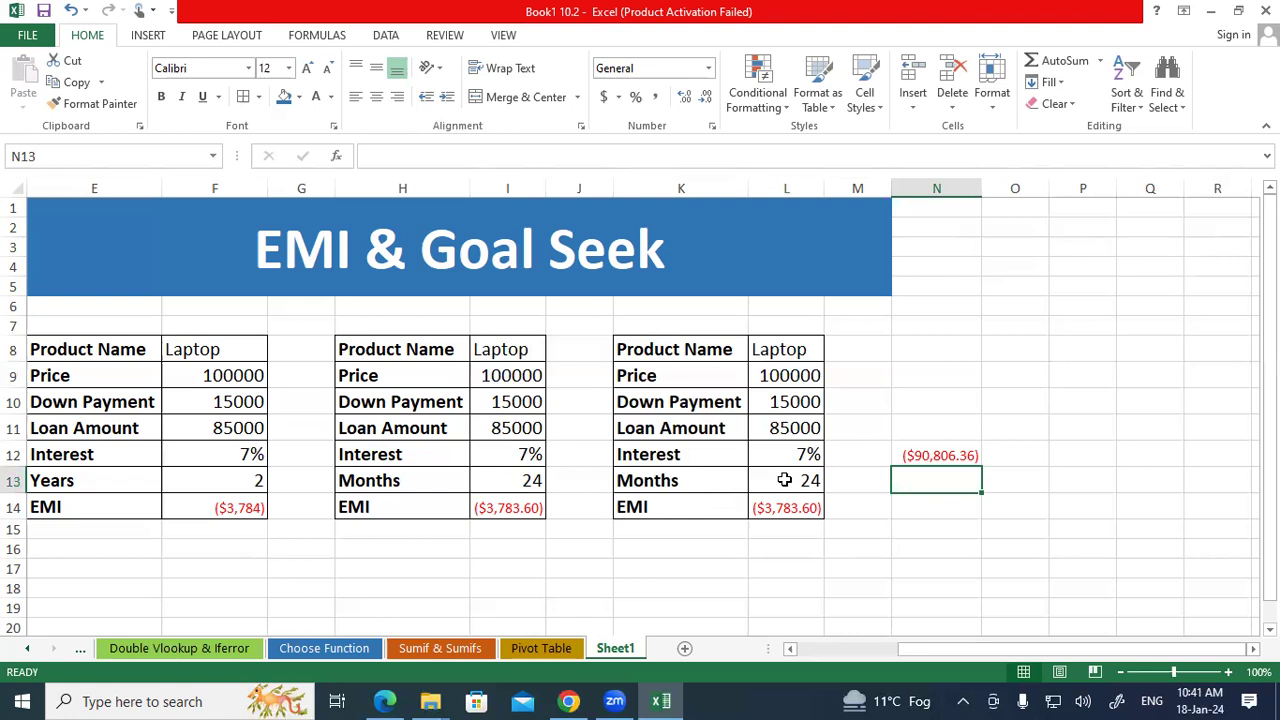
pyautogui.click(784, 428)
pyautogui.click(929, 458)
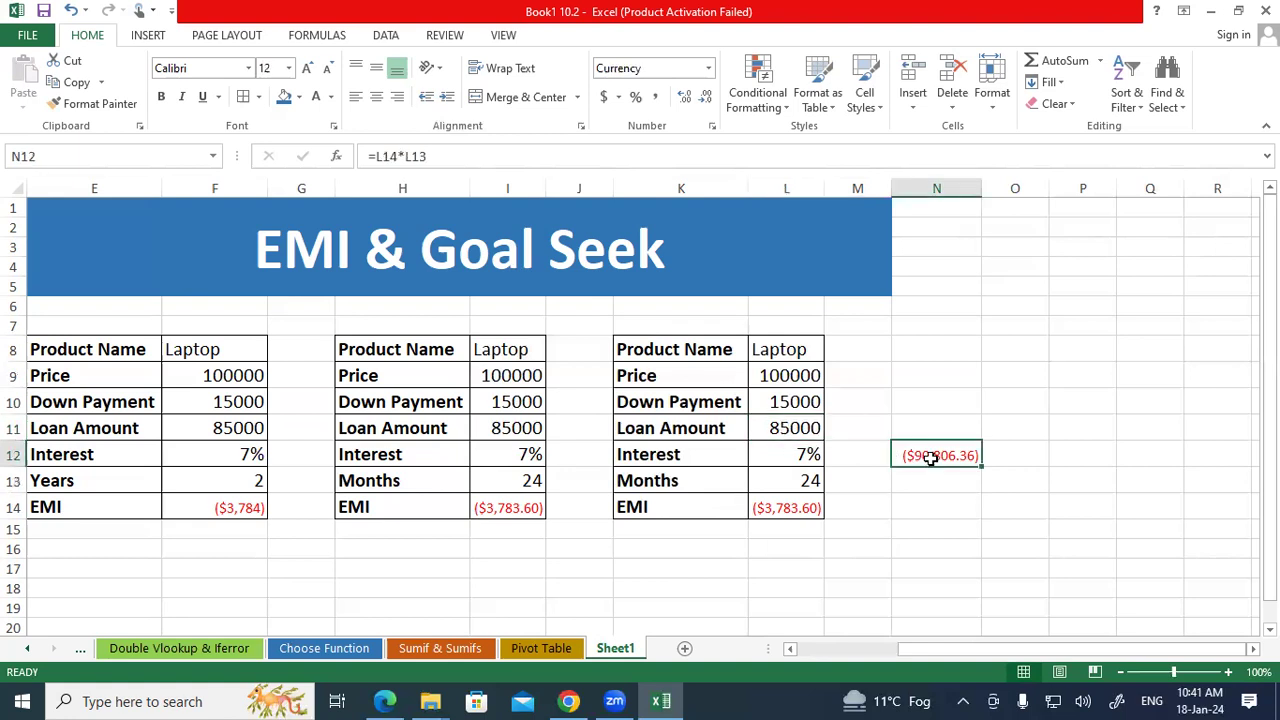
# - Enter =N12+L11 in N13 to show interest of ($5,806.36)
pyautogui.click(791, 427)
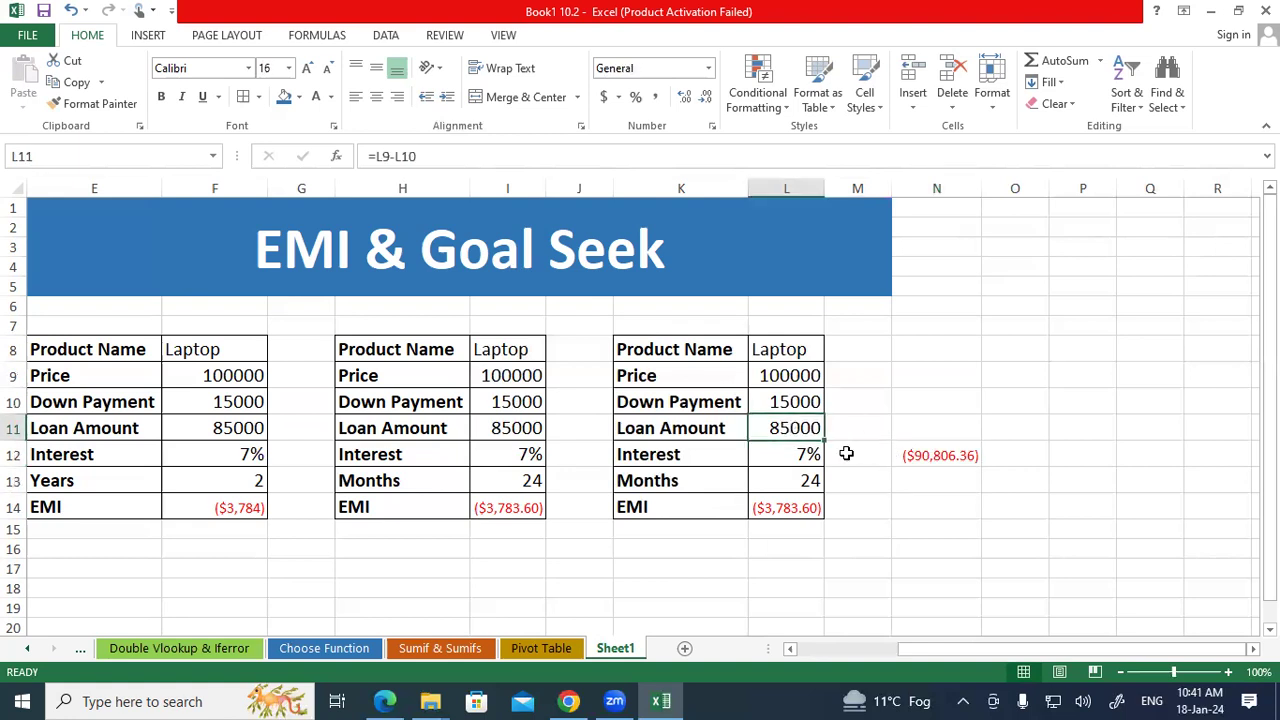
pyautogui.click(925, 483)
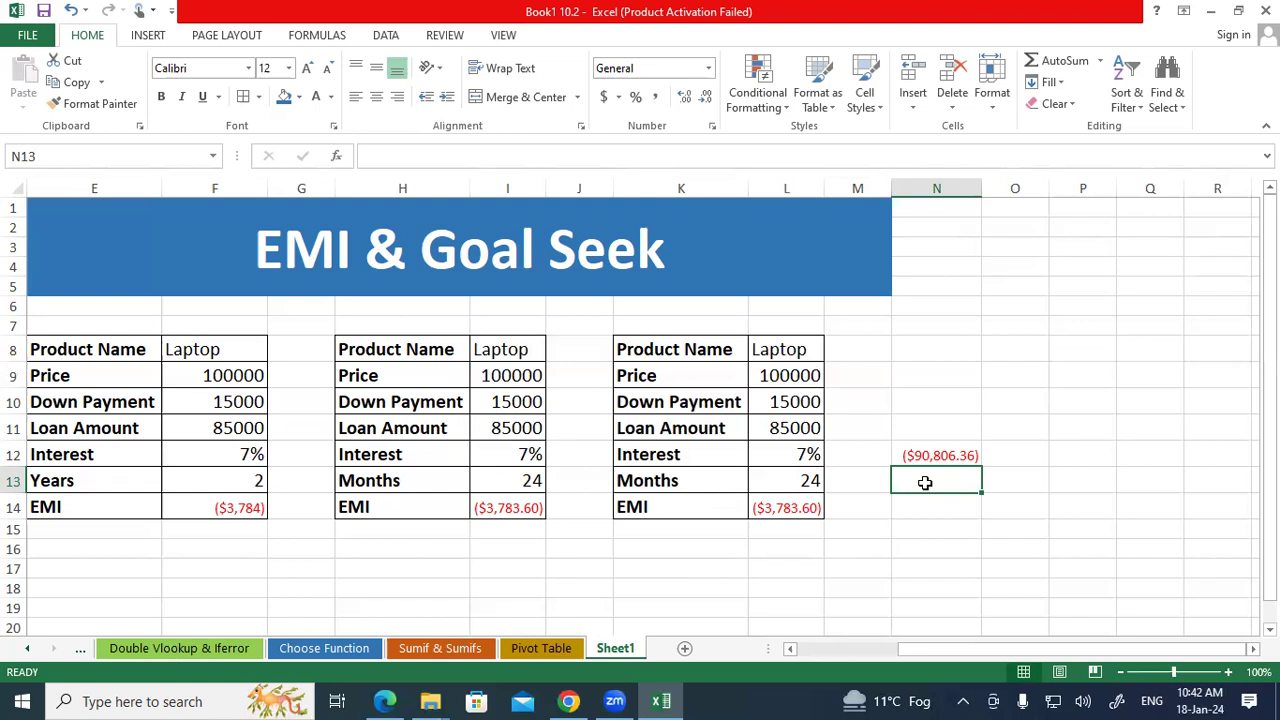
pyautogui.write('=')
pyautogui.press('Up')
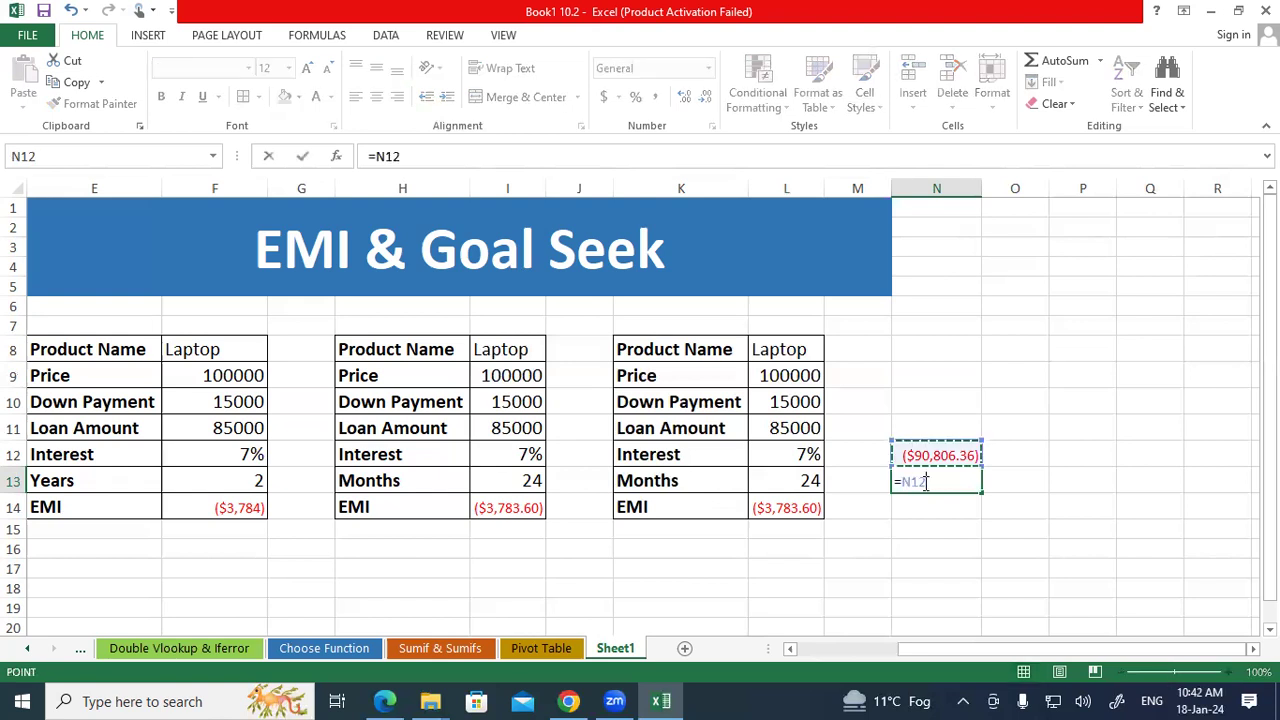
pyautogui.write('+')
pyautogui.press('Up')
pyautogui.press('Left')
pyautogui.press('Left')
pyautogui.press('Up')
pyautogui.press('Return')
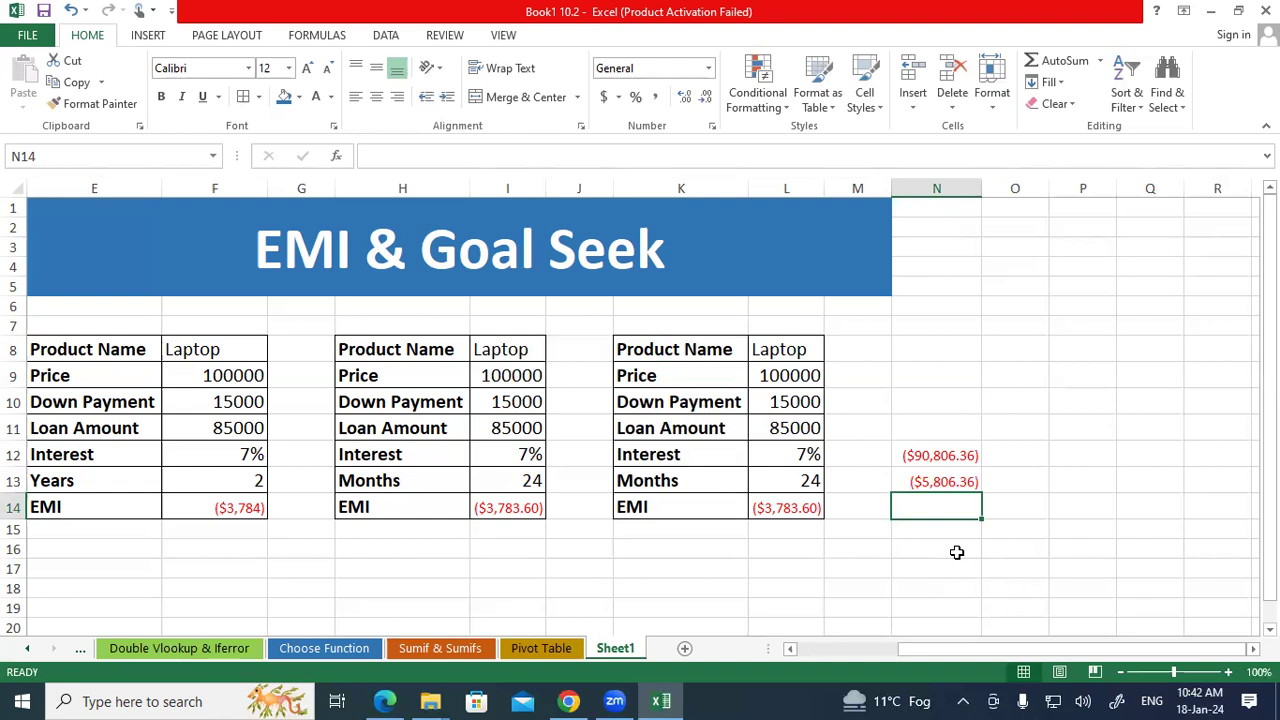
# - Apply the thousands-separator number format to the results in N12:N13
pyautogui.moveTo(934, 481); pyautogui.dragTo(933, 478)
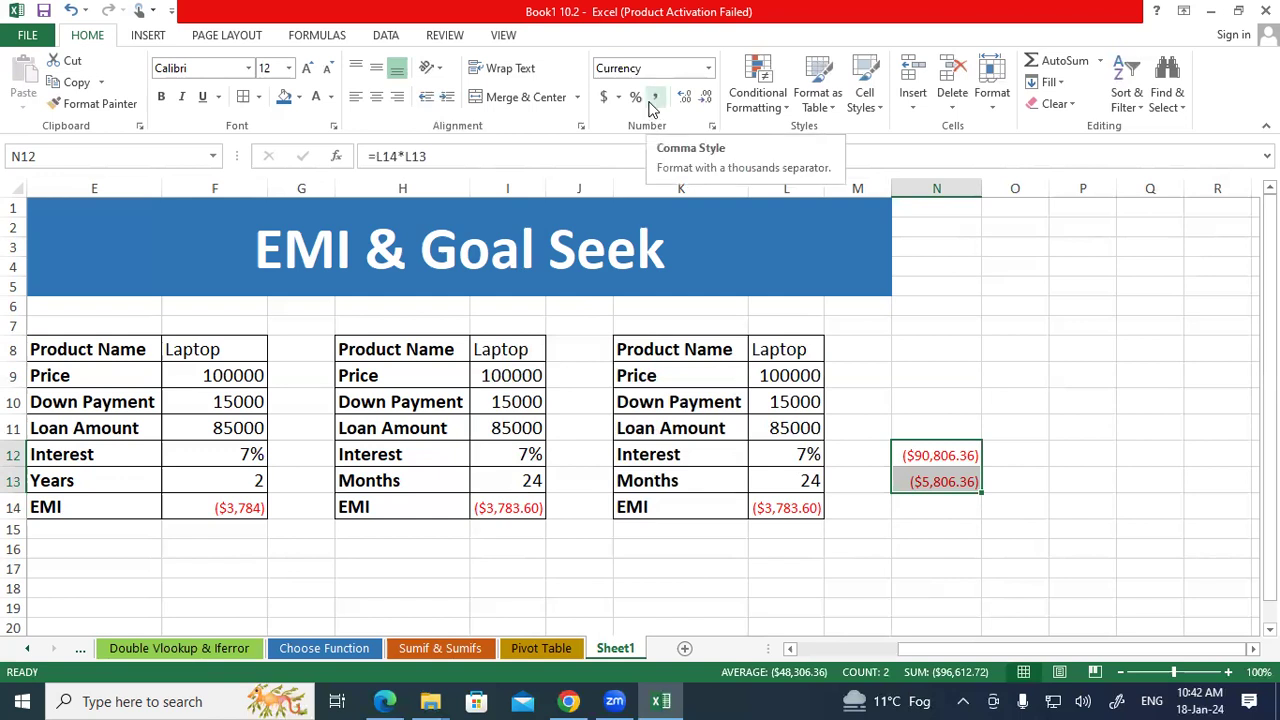
pyautogui.click(653, 97)
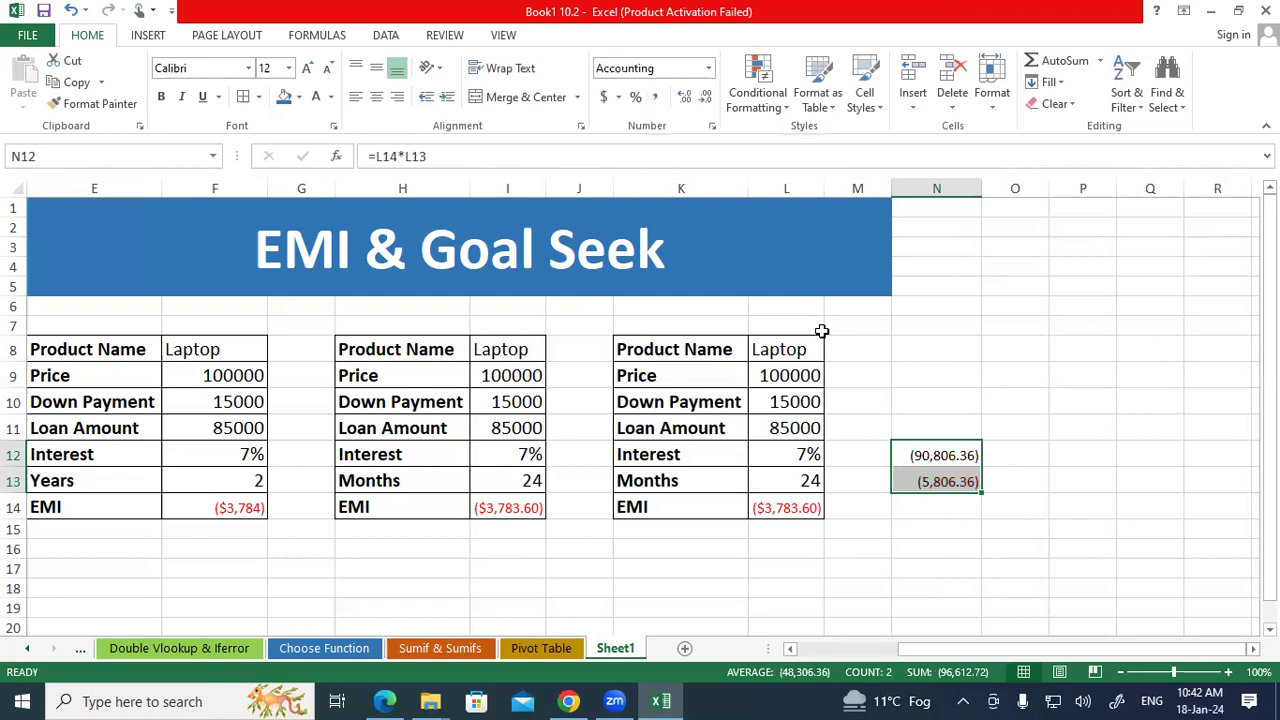
pyautogui.click(1042, 397)
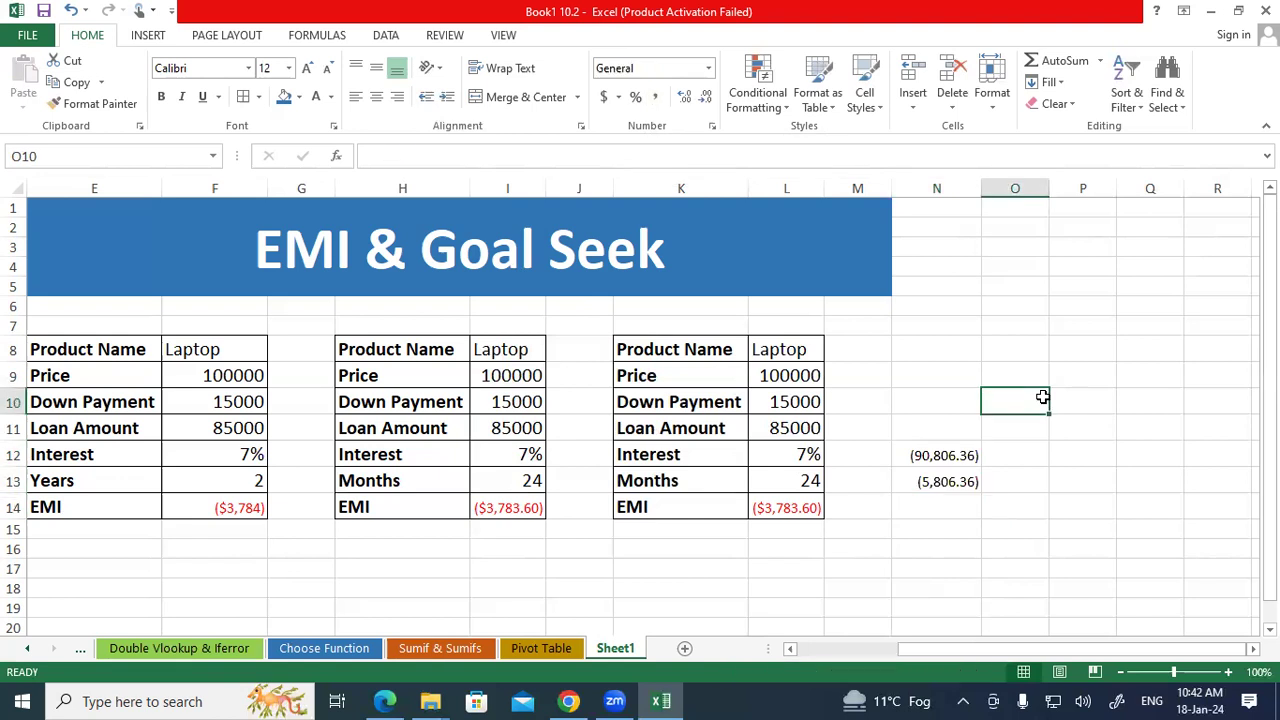
# - Select the whole third EMI table, K8:L14
pyautogui.moveTo(944, 448); pyautogui.dragTo(944, 482)
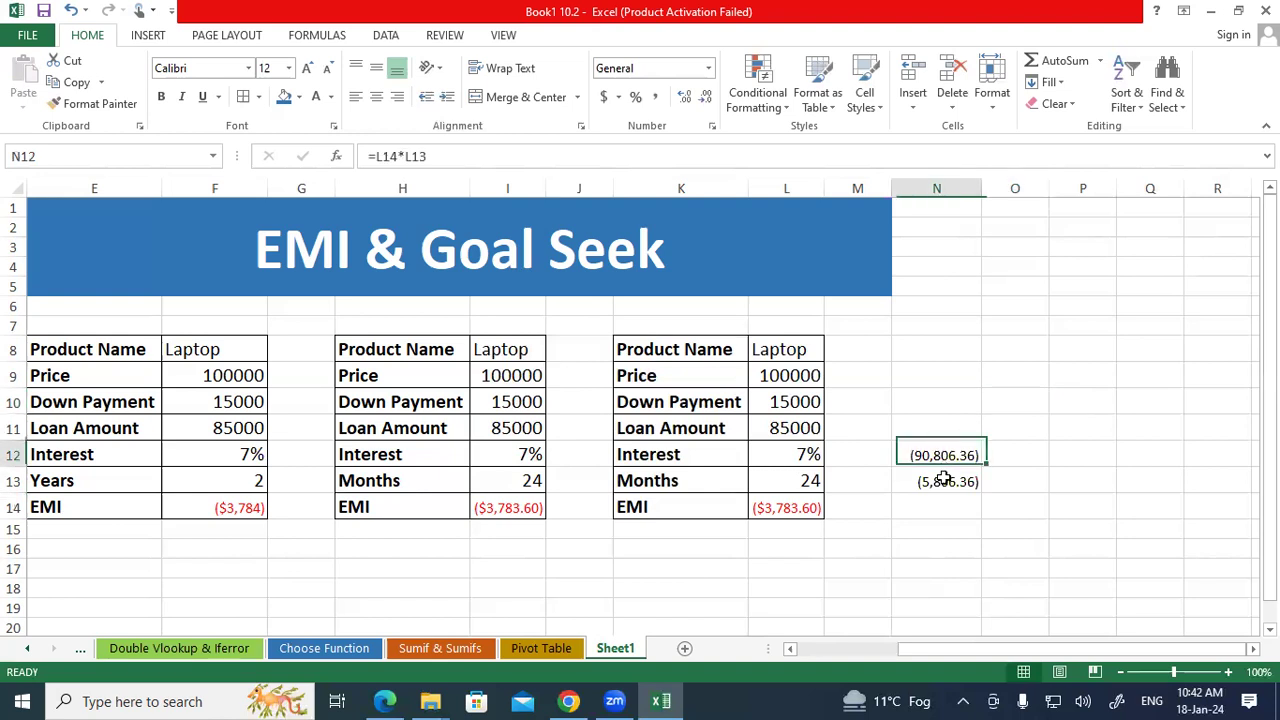
pyautogui.click(811, 510)
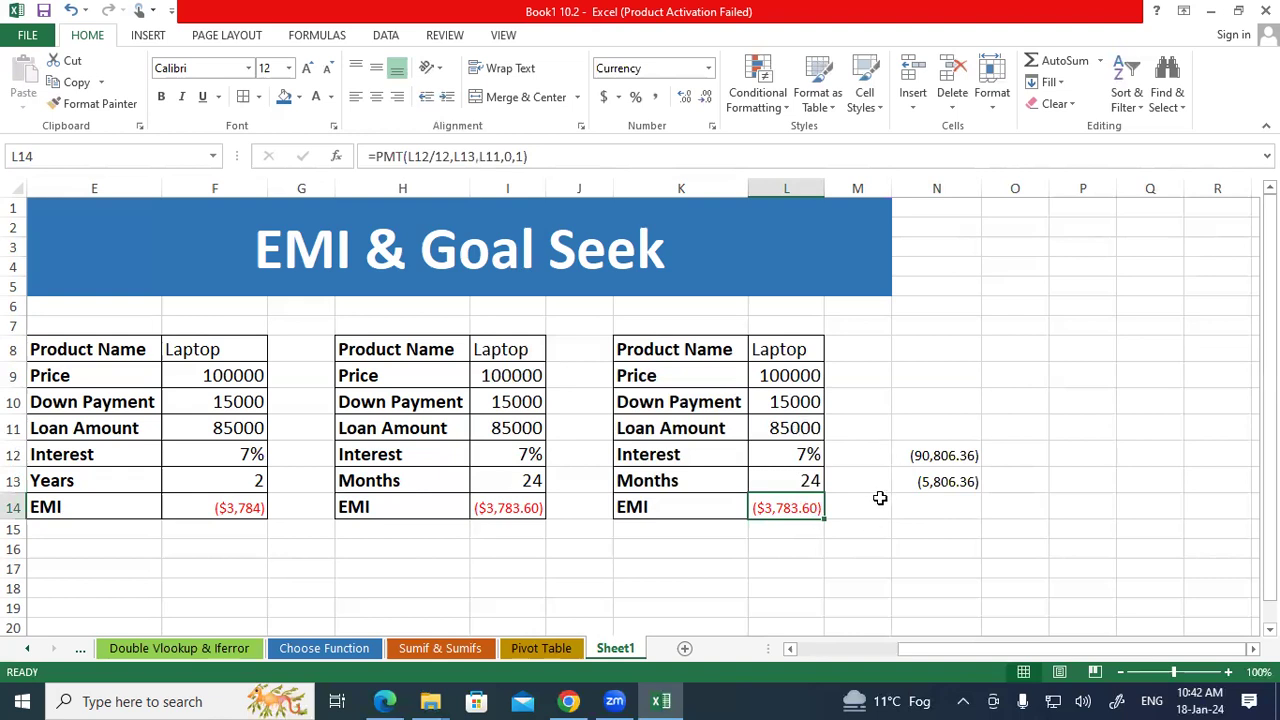
pyautogui.moveTo(915, 455); pyautogui.dragTo(930, 480)
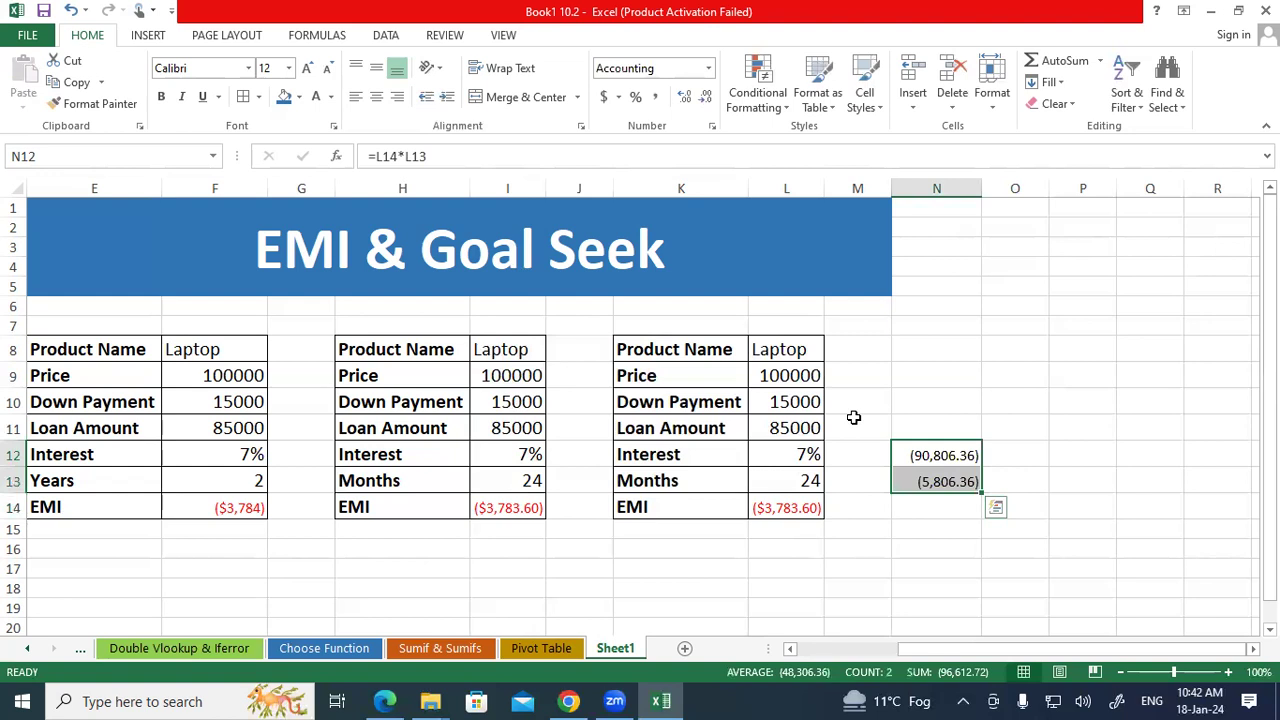
pyautogui.moveTo(690, 350); pyautogui.dragTo(789, 505)
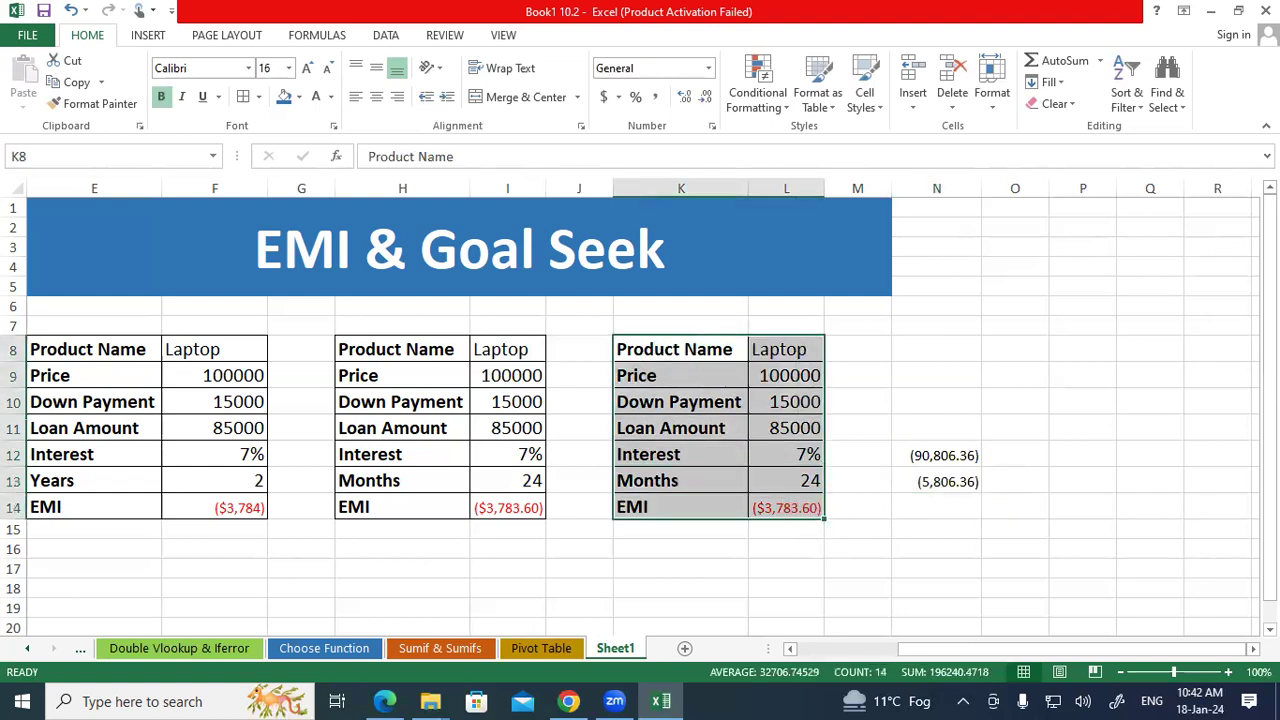
# - Copy K8:L14 to H18, creating a table whose EMI is =PMT(I22/12,I23,I21,0,1), ($3,783.60)
pyautogui.hotkey('ctrl', 'c')
pyautogui.scroll(-1, 968, 477)
pyautogui.scroll(-4, 814, 449)
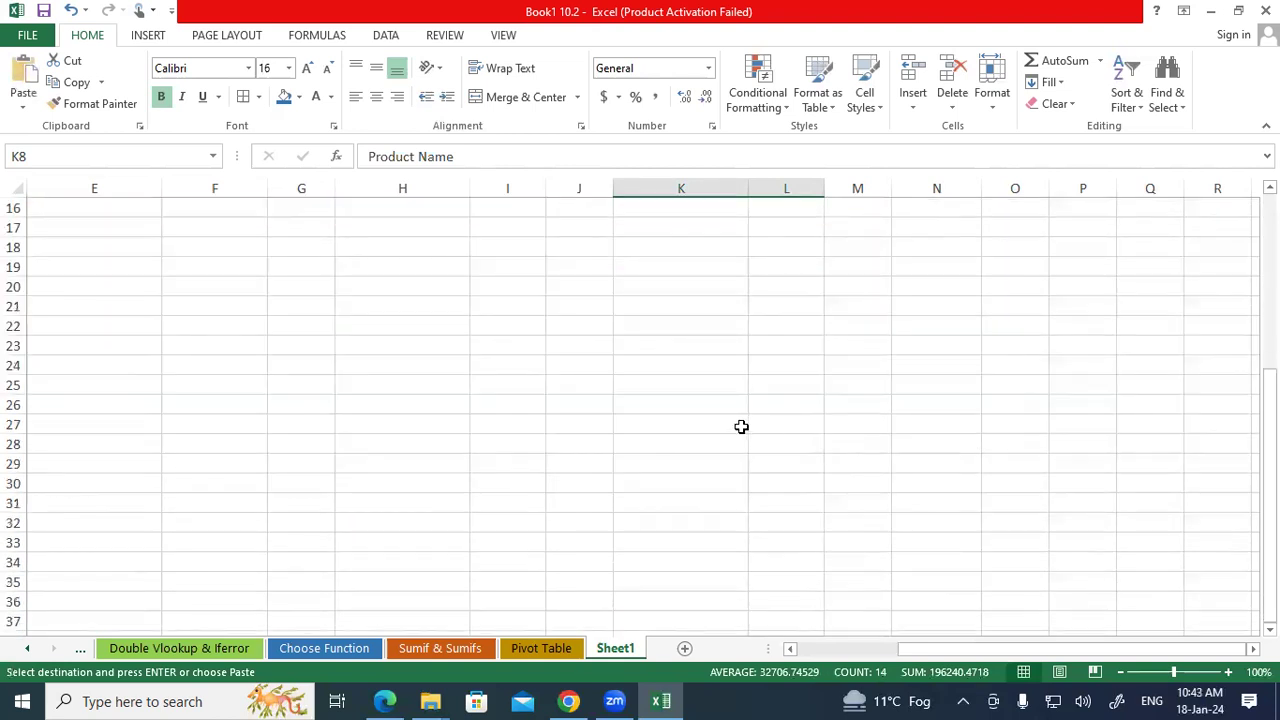
pyautogui.scroll(2, 409, 427)
pyautogui.click(364, 400)
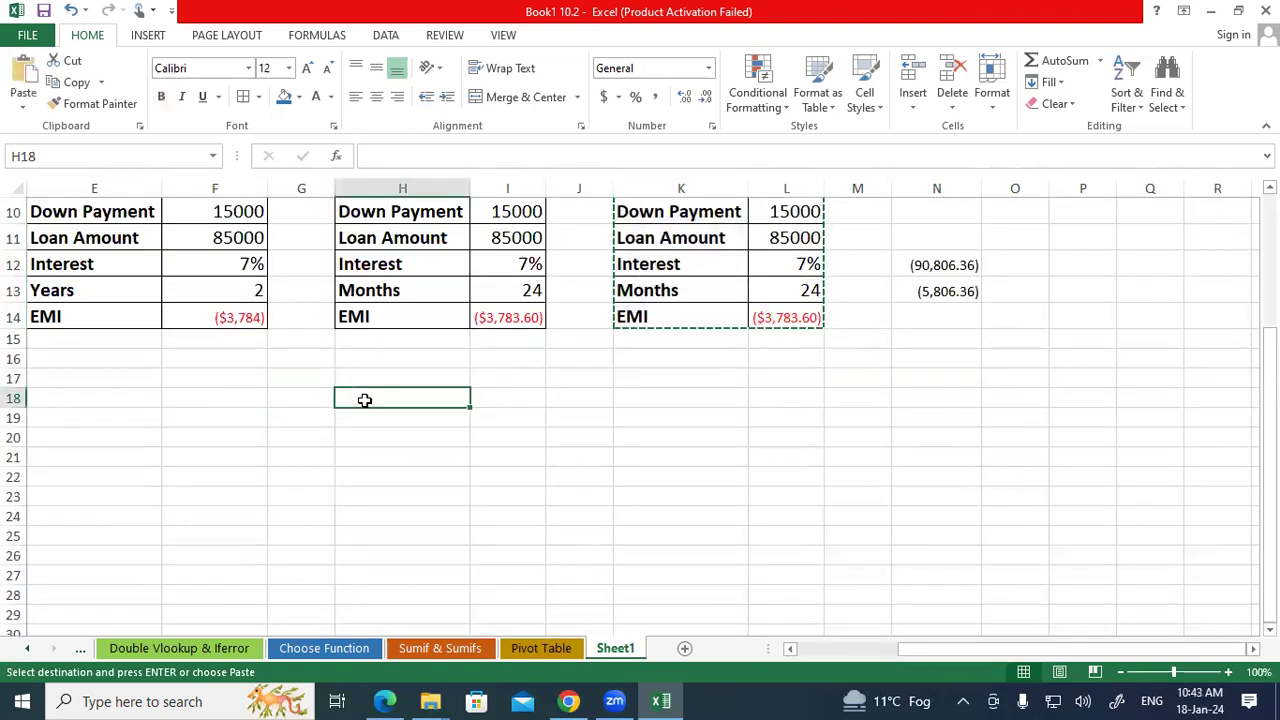
pyautogui.hotkey('ctrl', 'v')
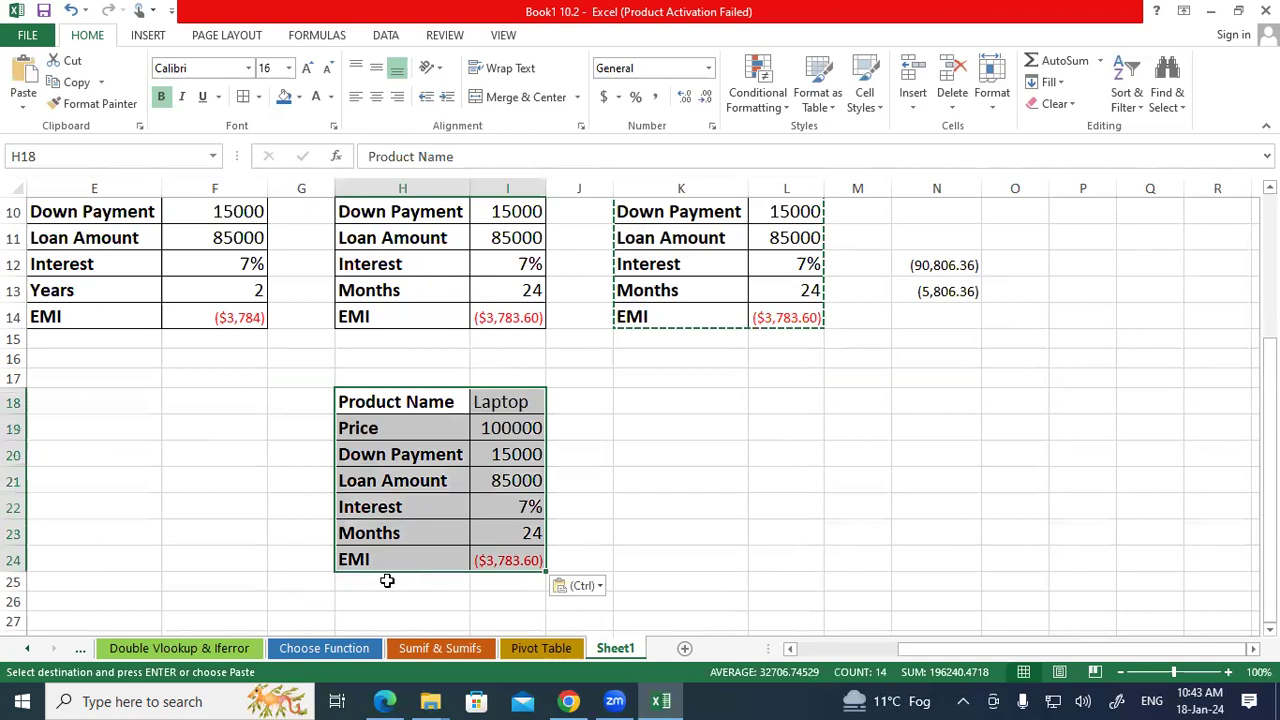
pyautogui.click(477, 558)
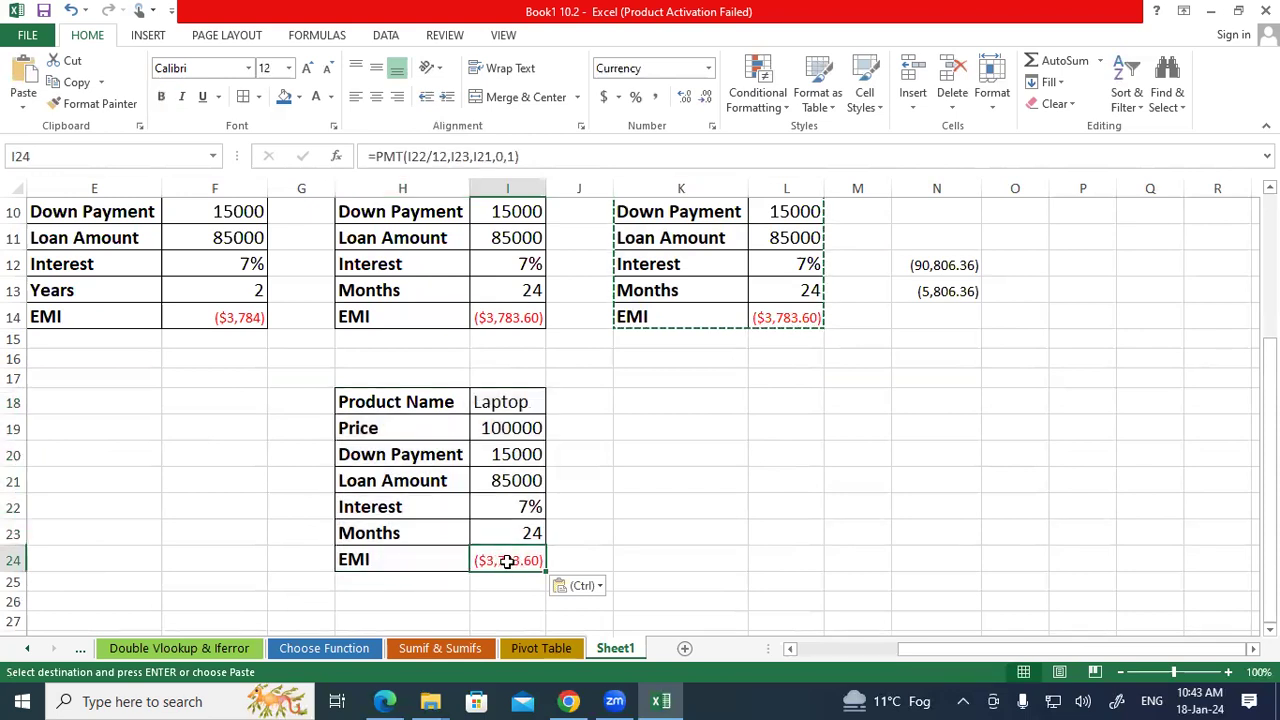
pyautogui.click(620, 494)
pyautogui.doubleClick(634, 506)
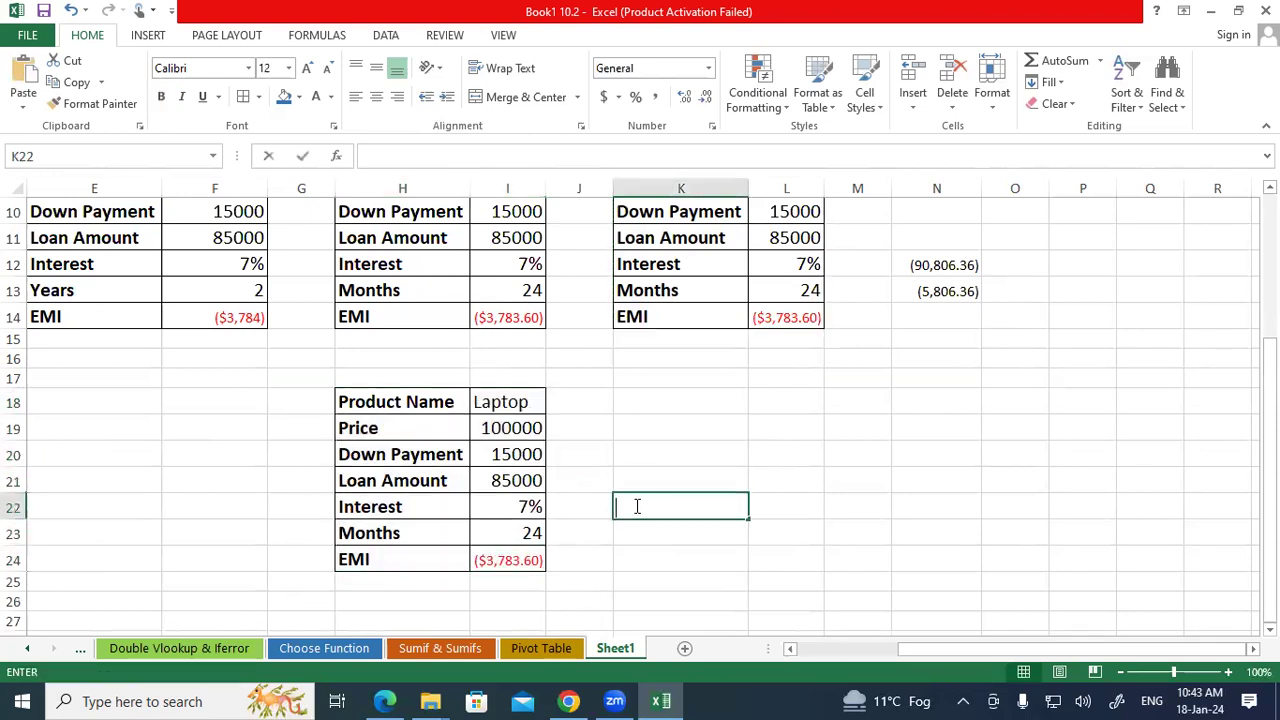
pyautogui.scroll(-1, 636, 506)
pyautogui.click(529, 480)
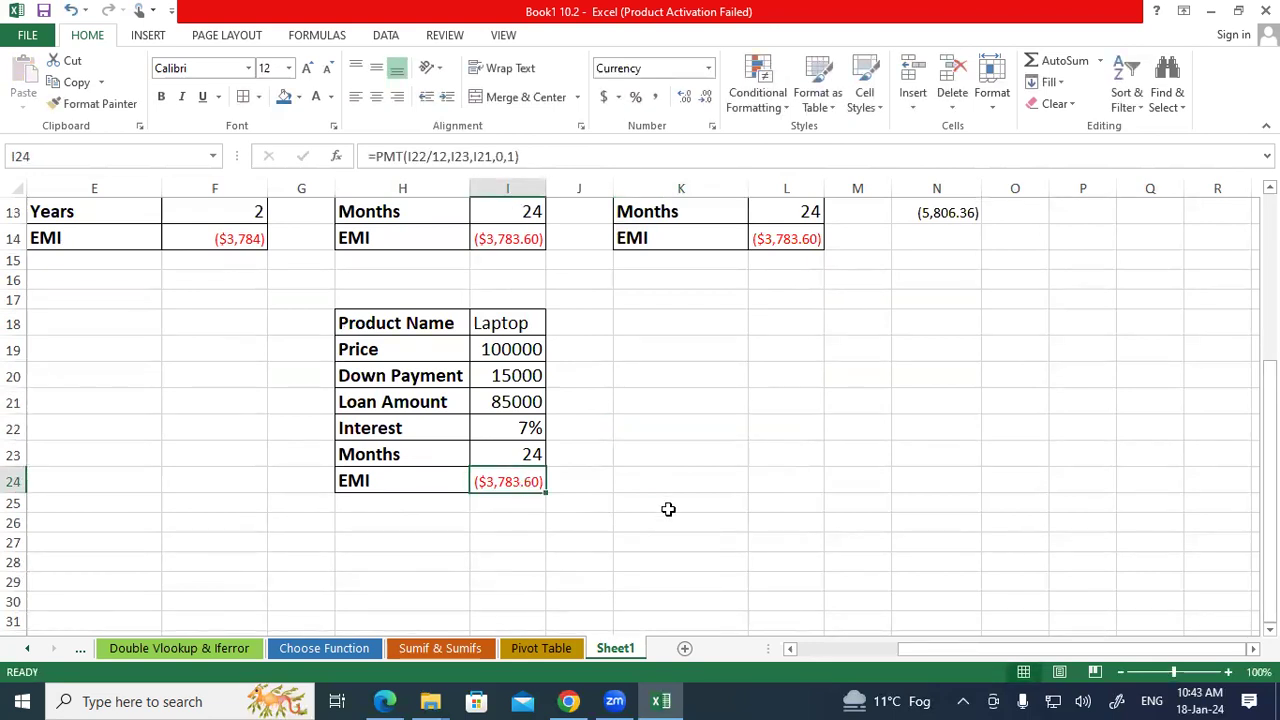
# - Enter 4500 in K24, replacing an initial entry of 2000
pyautogui.click(684, 489)
pyautogui.write('2000')
pyautogui.press('Return')
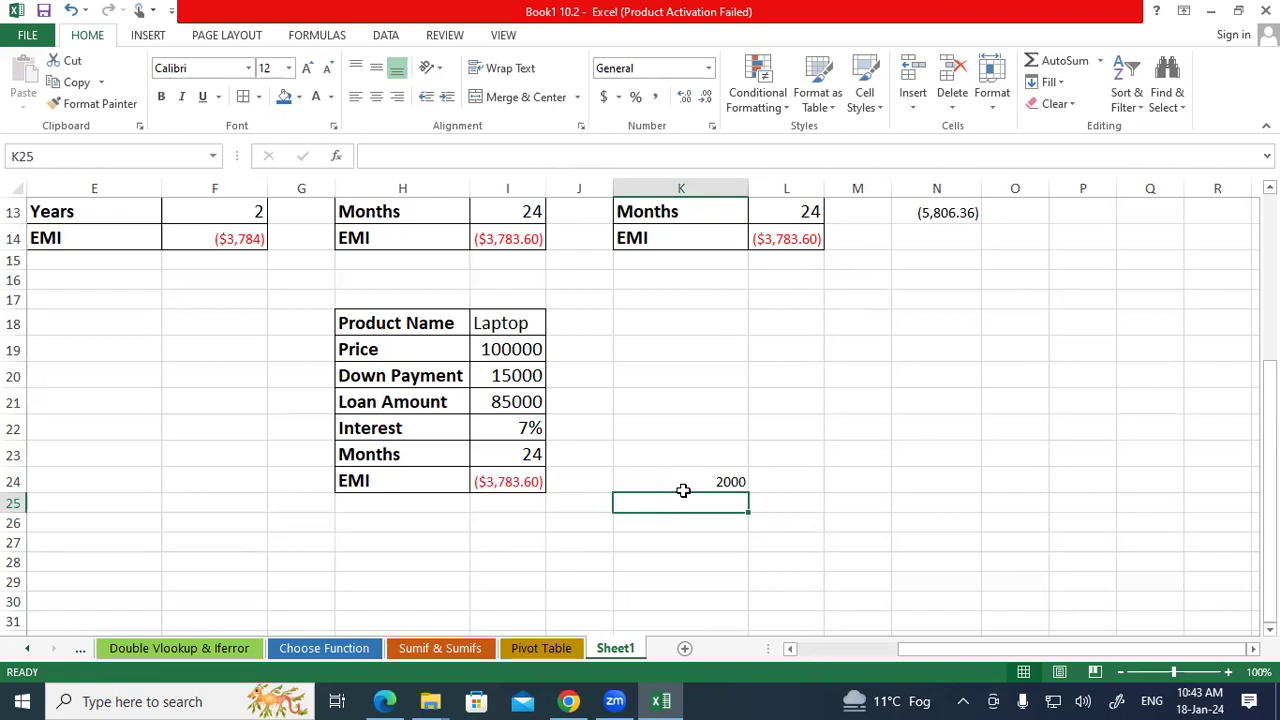
pyautogui.click(683, 490)
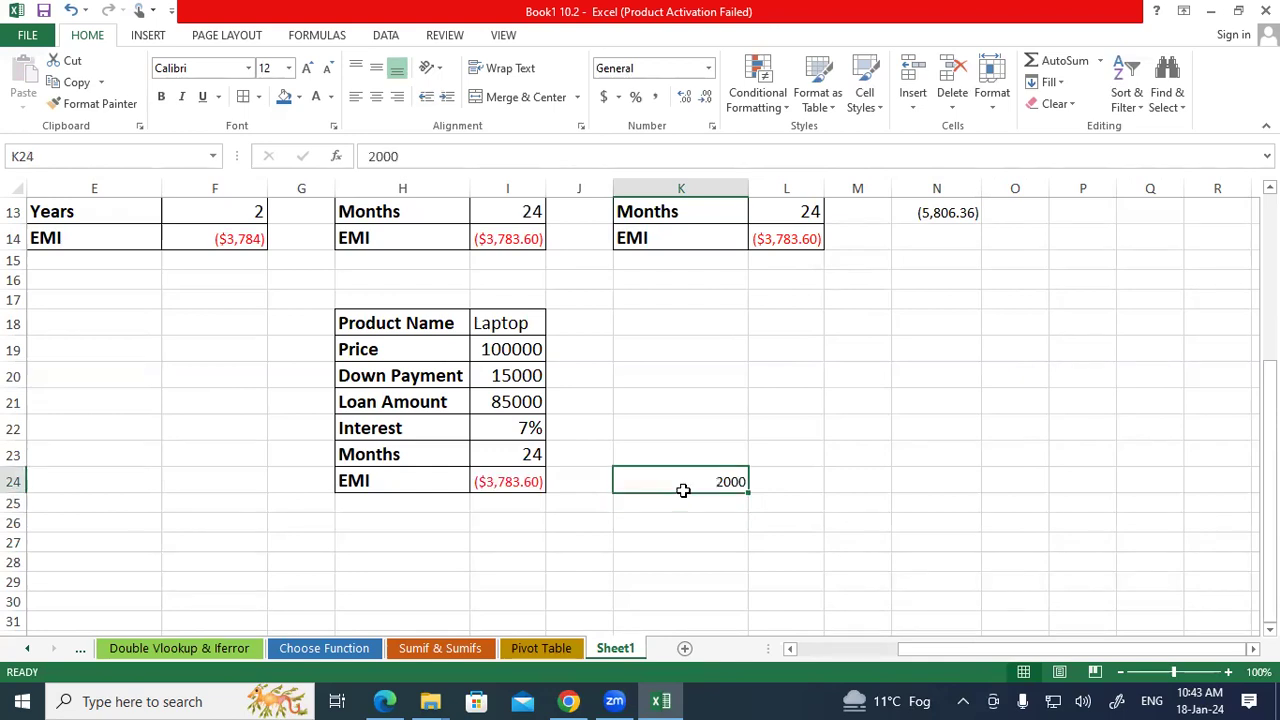
pyautogui.write('4500')
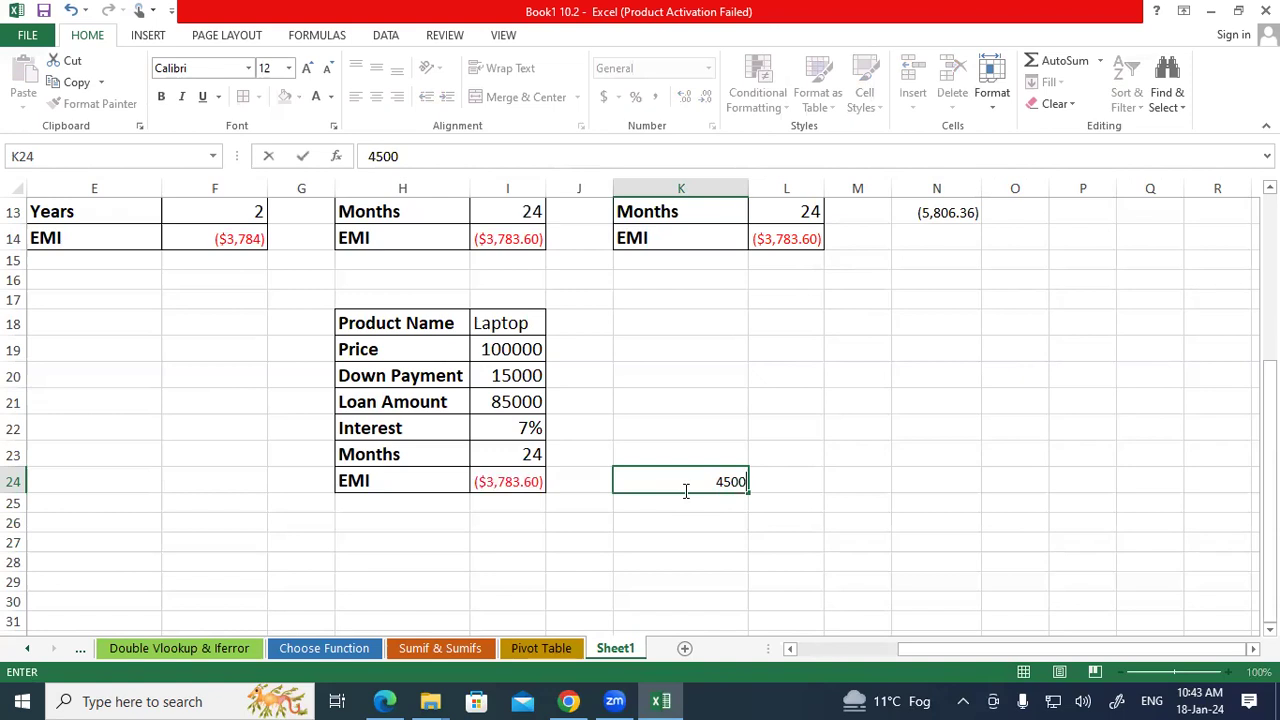
pyautogui.click(692, 535)
pyautogui.click(700, 484)
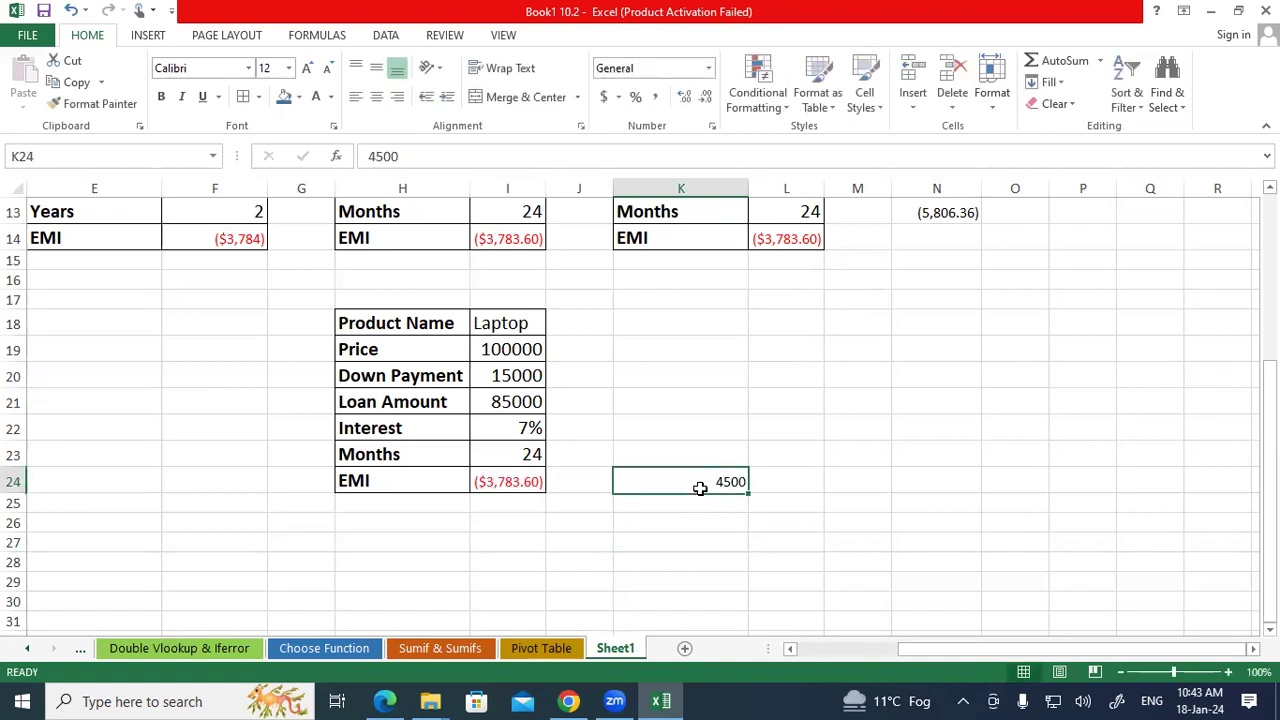
# - Review the copied table's Months and Loan Amount cells, then select EMI cell I24 under Data
pyautogui.click(530, 453)
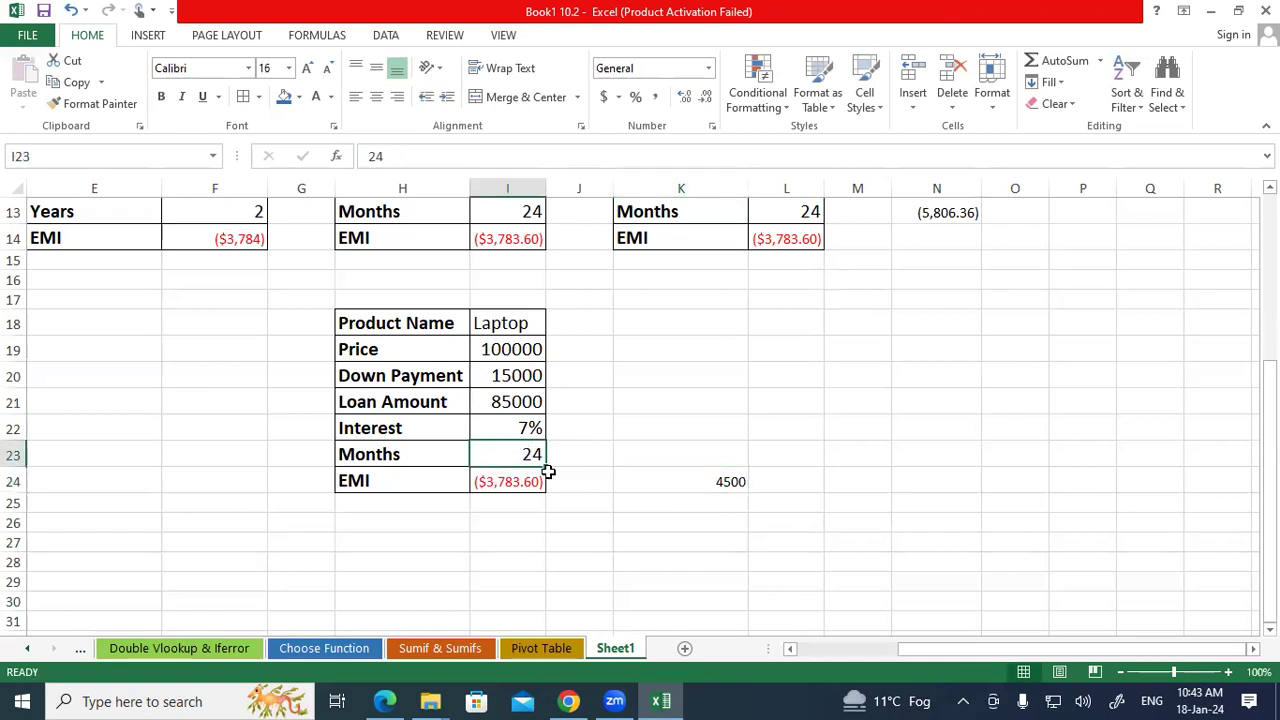
pyautogui.click(696, 483)
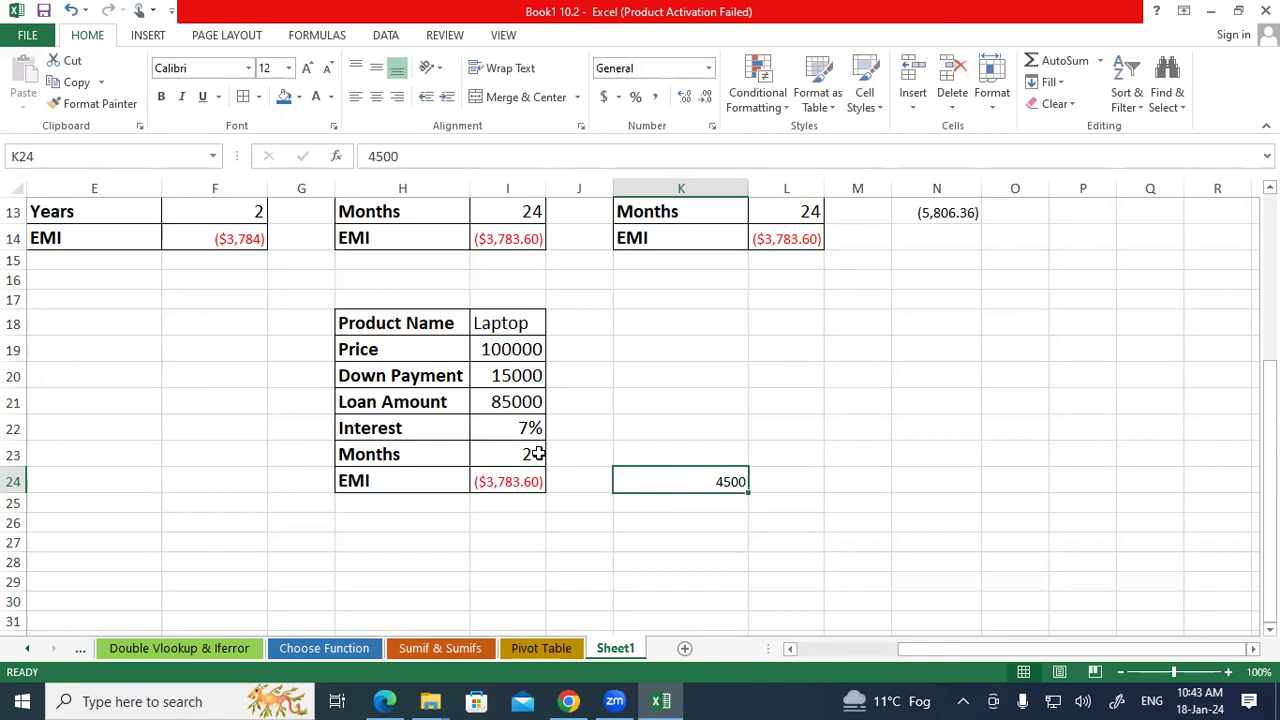
pyautogui.click(501, 395)
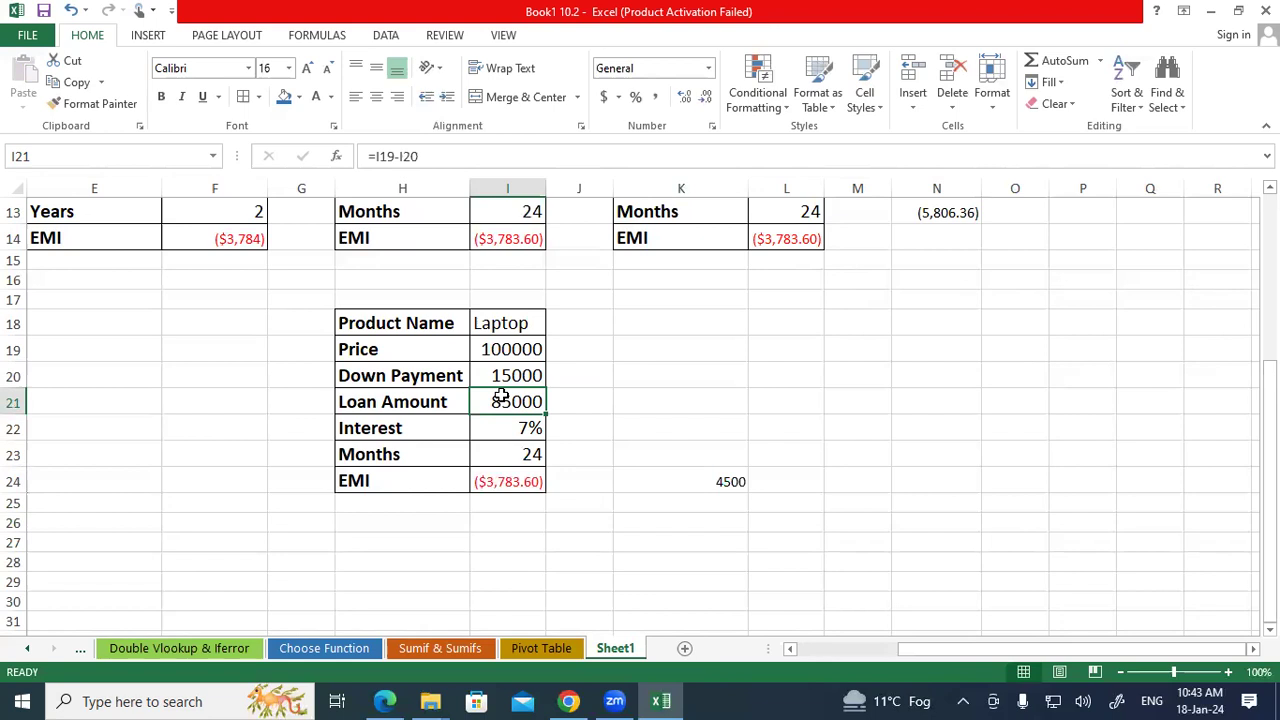
pyautogui.click(443, 450)
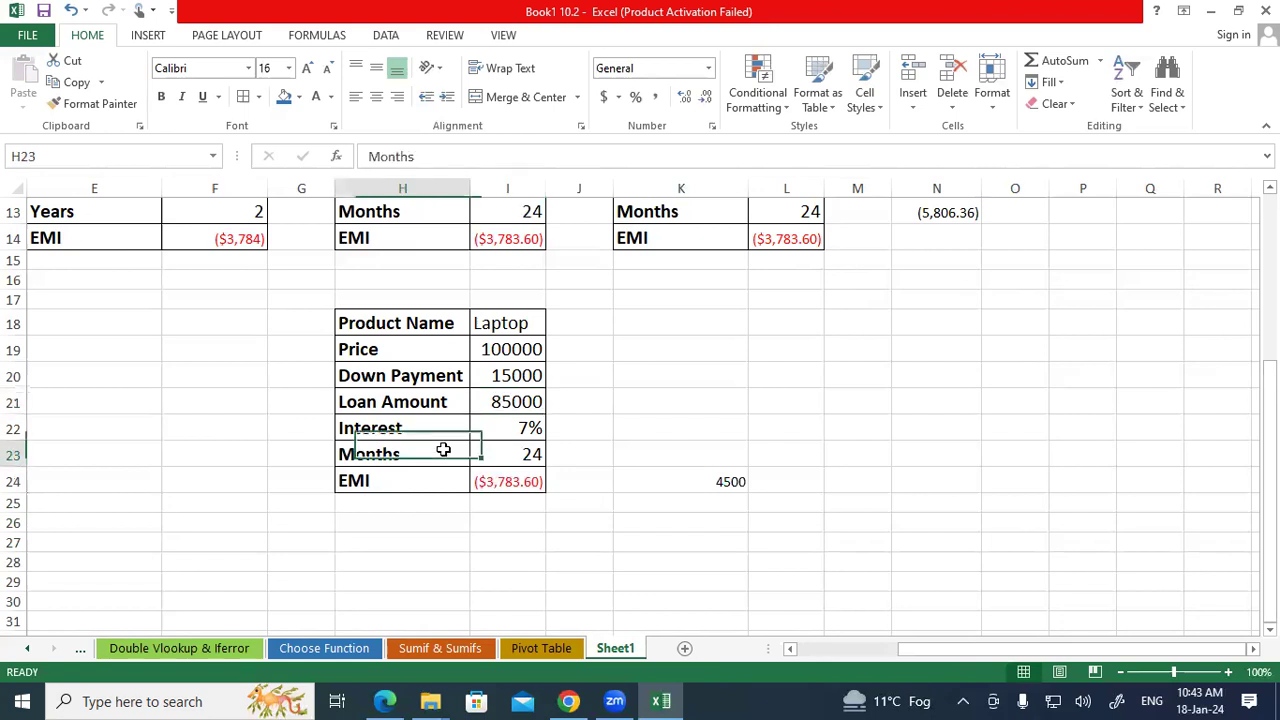
pyautogui.click(570, 520)
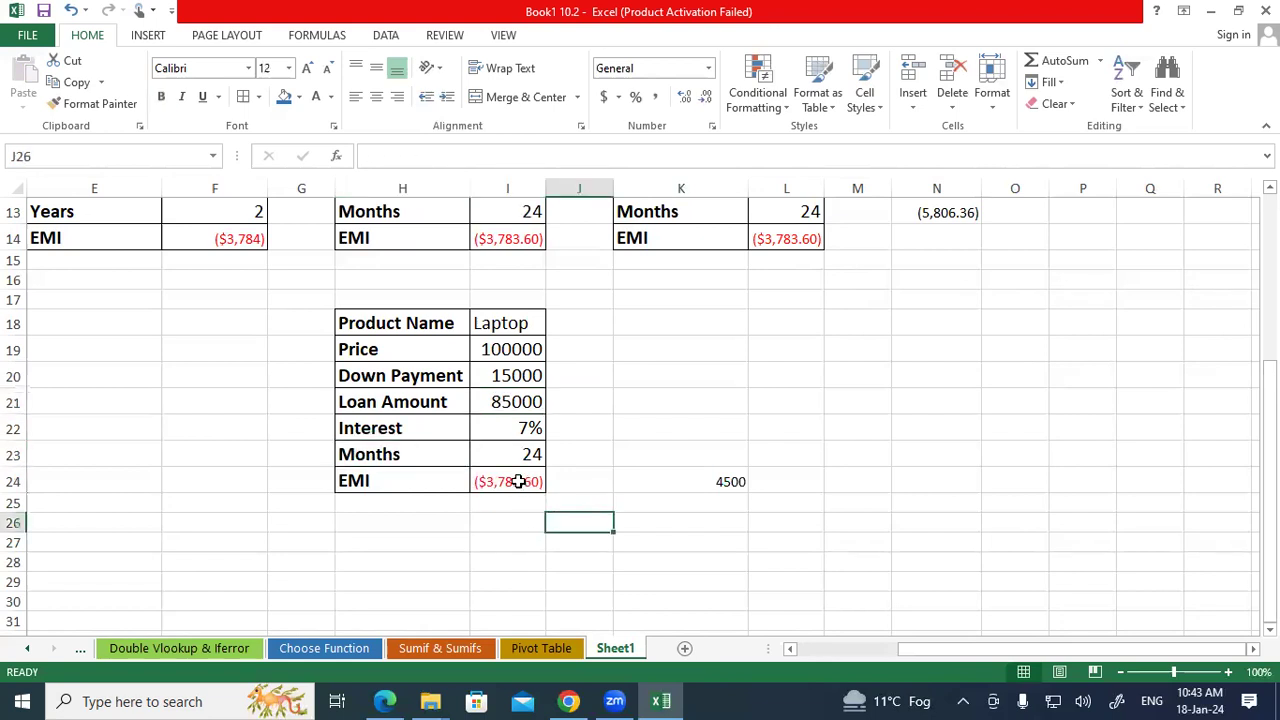
pyautogui.click(518, 481)
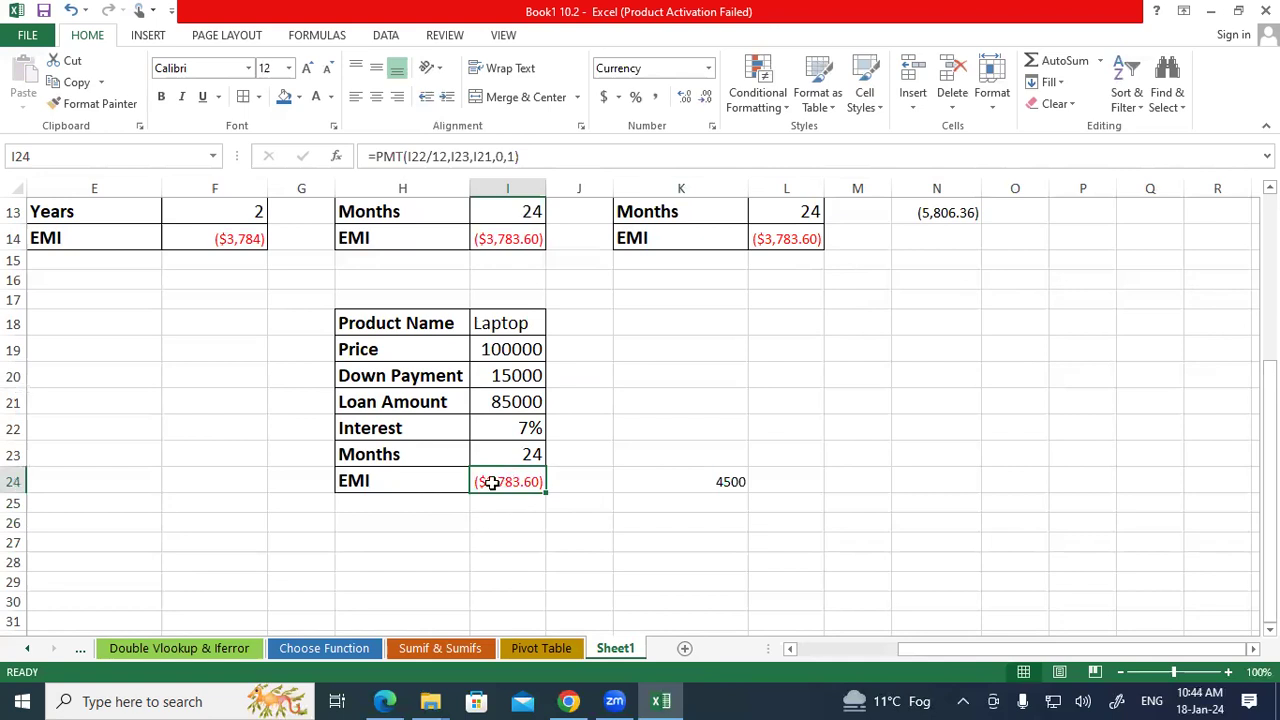
pyautogui.click(395, 36)
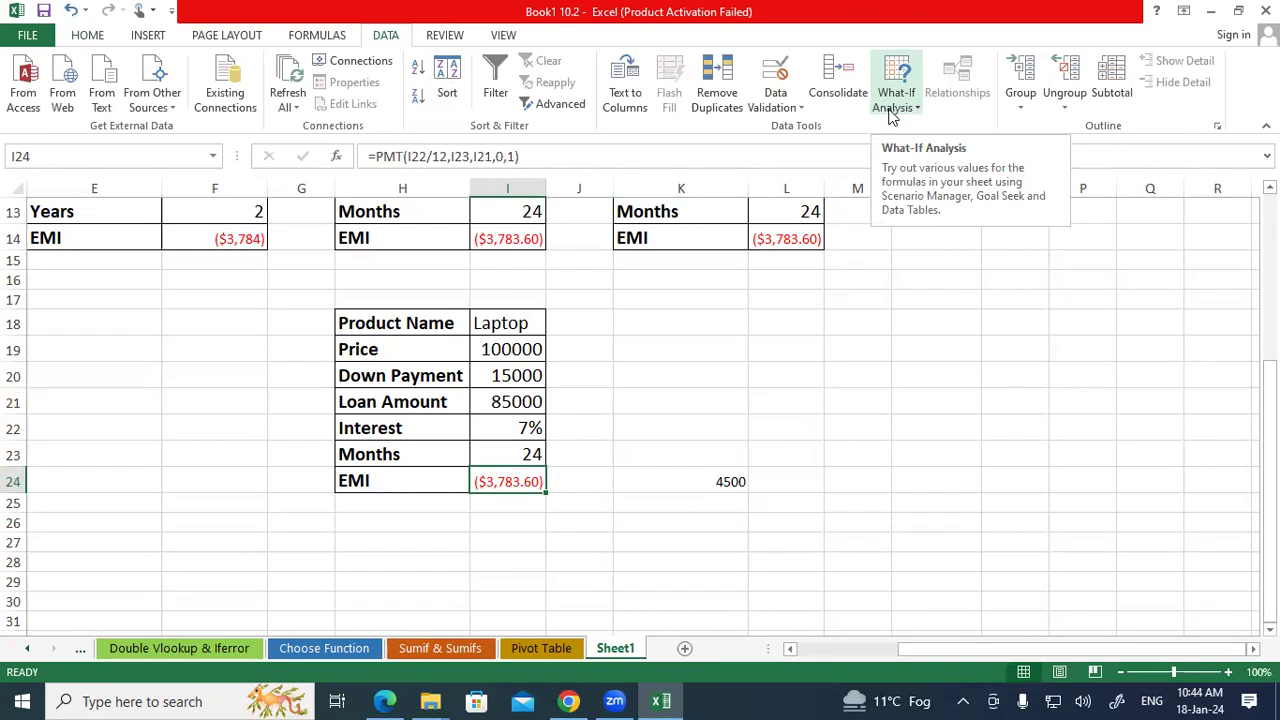
pyautogui.click(893, 110)
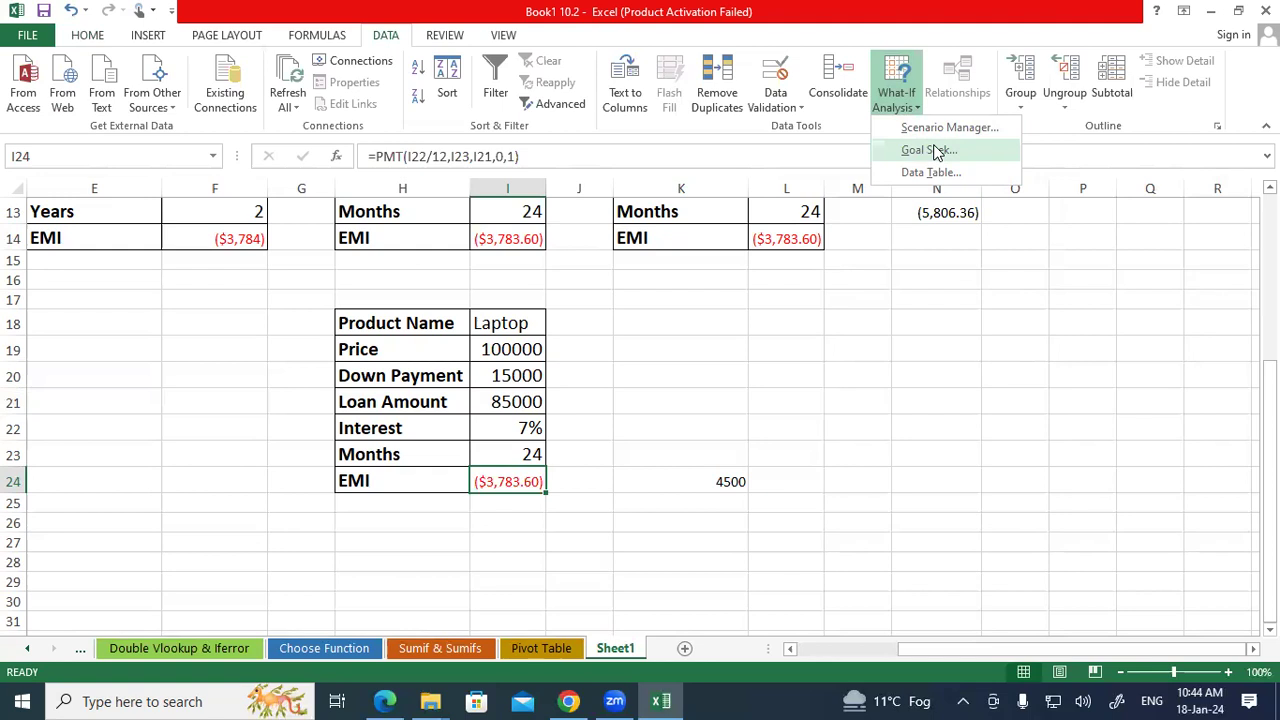
pyautogui.click(937, 151)
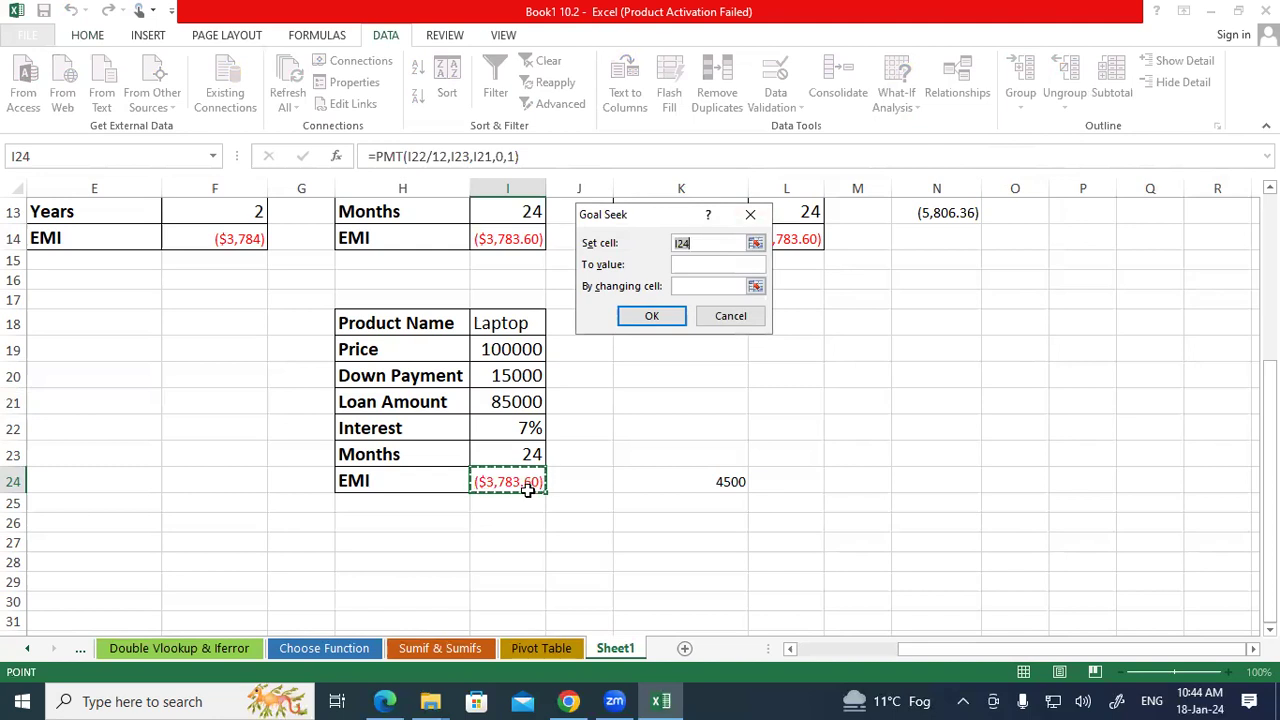
pyautogui.press('BackSpace')
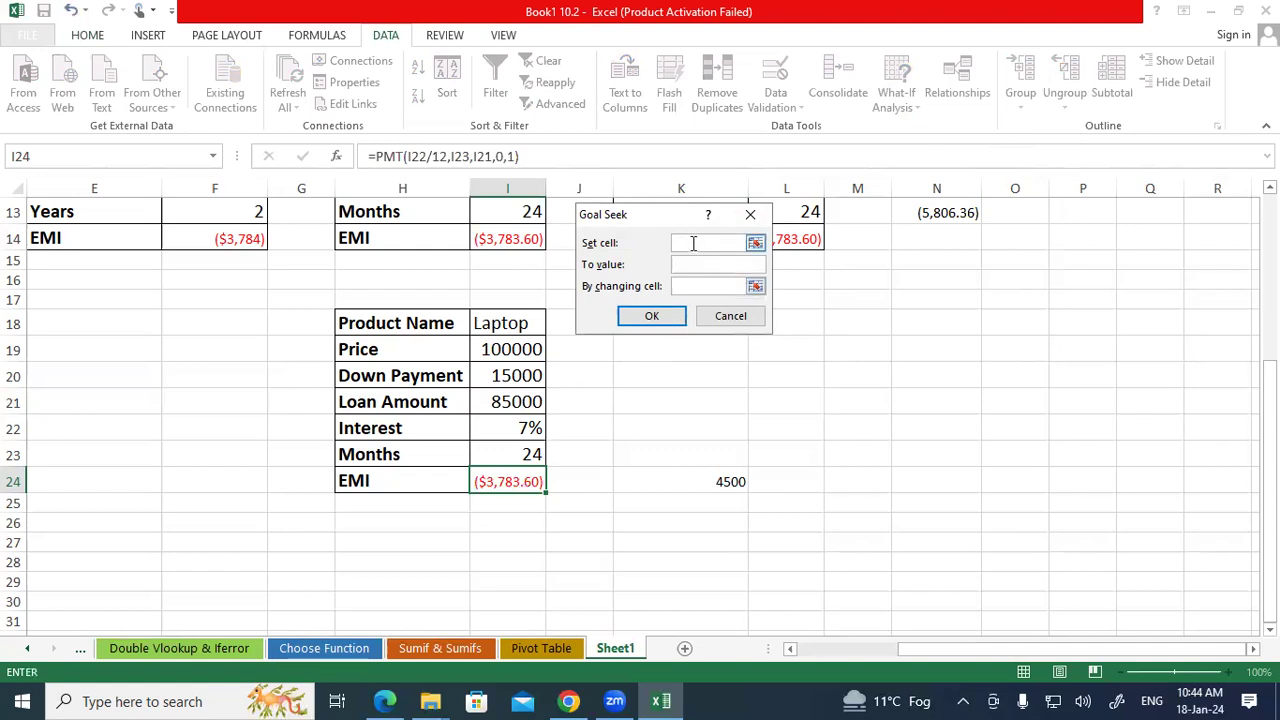
pyautogui.click(500, 481)
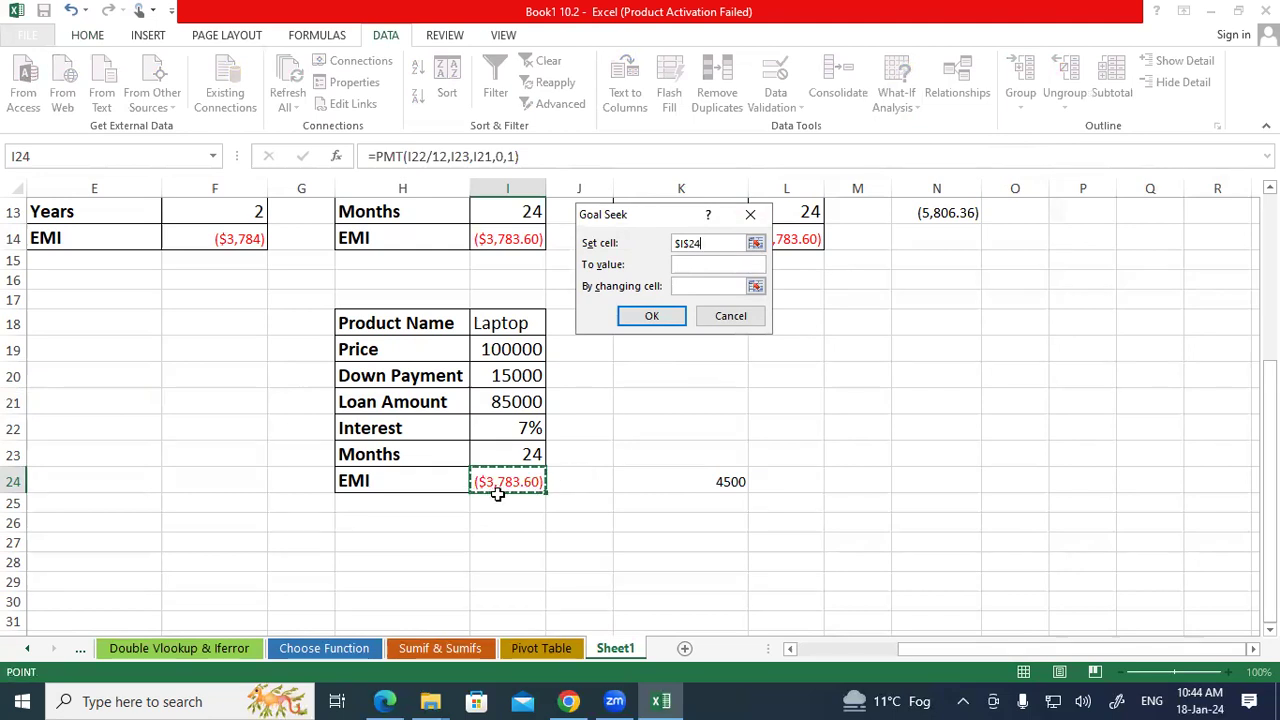
pyautogui.click(695, 265)
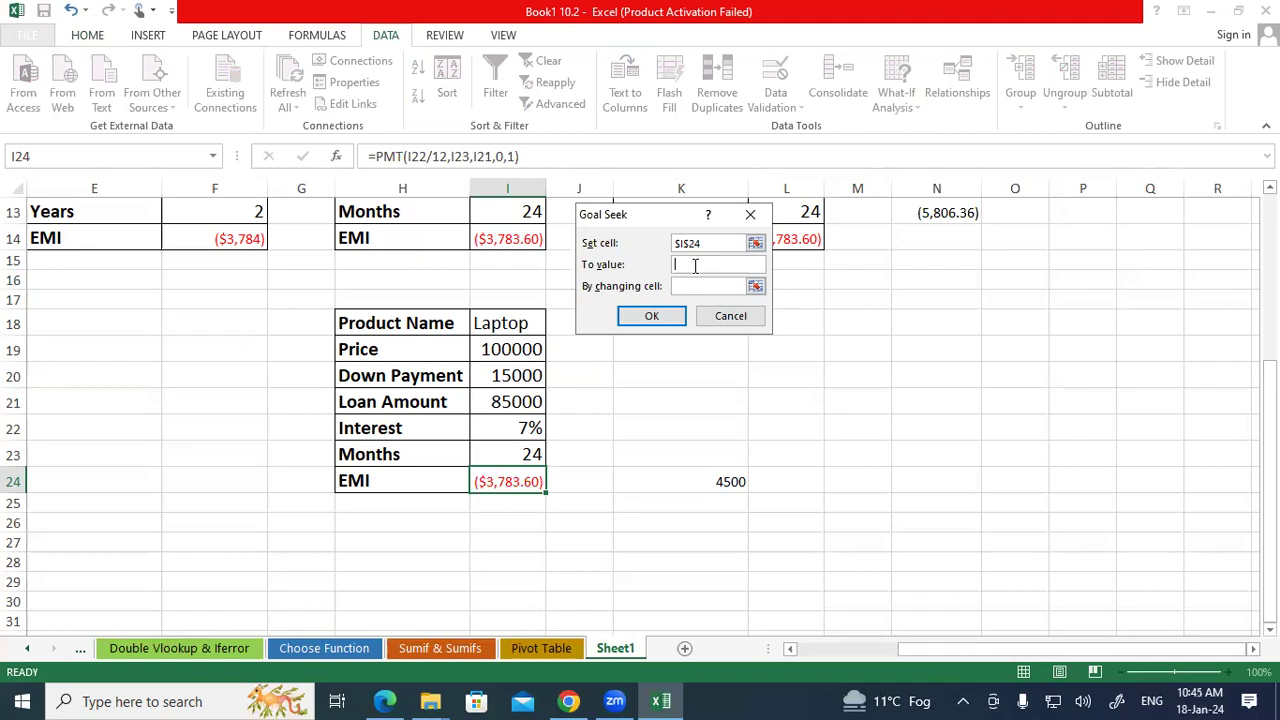
pyautogui.write('(')
pyautogui.press('BackSpace')
pyautogui.write('2')
pyautogui.write('000')
pyautogui.click(699, 286)
pyautogui.click(528, 453)
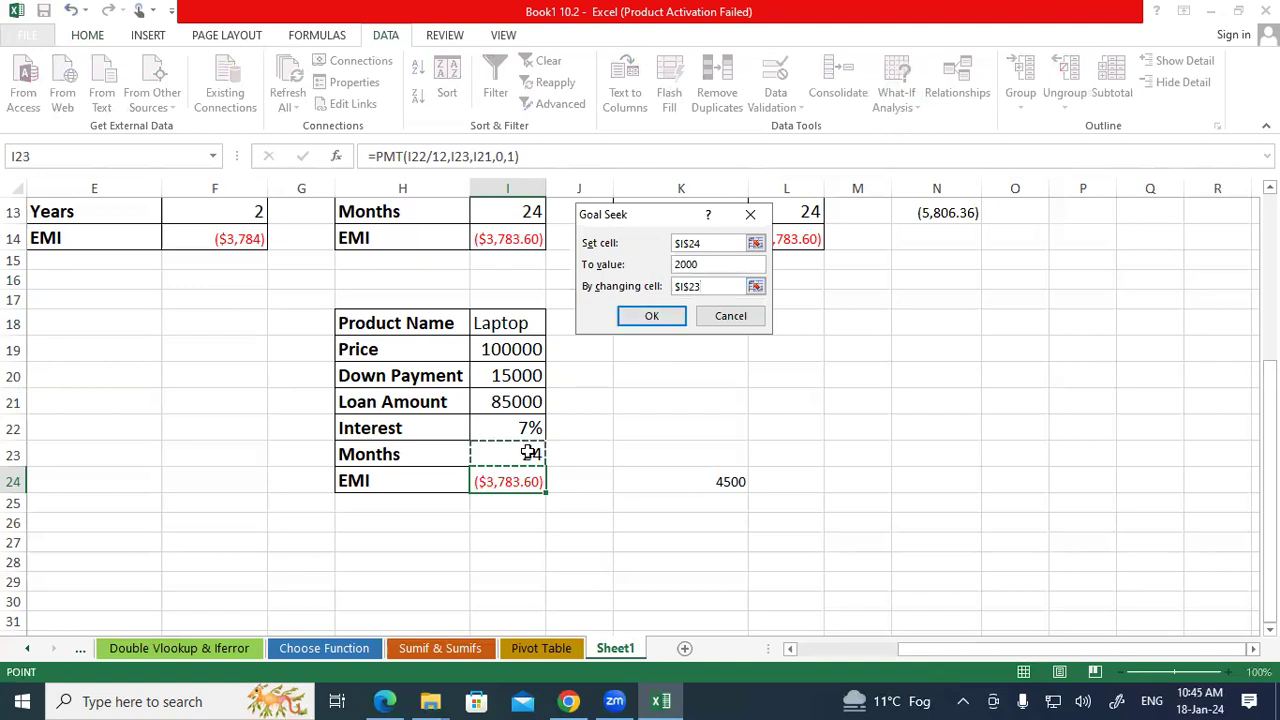
pyautogui.click(660, 314)
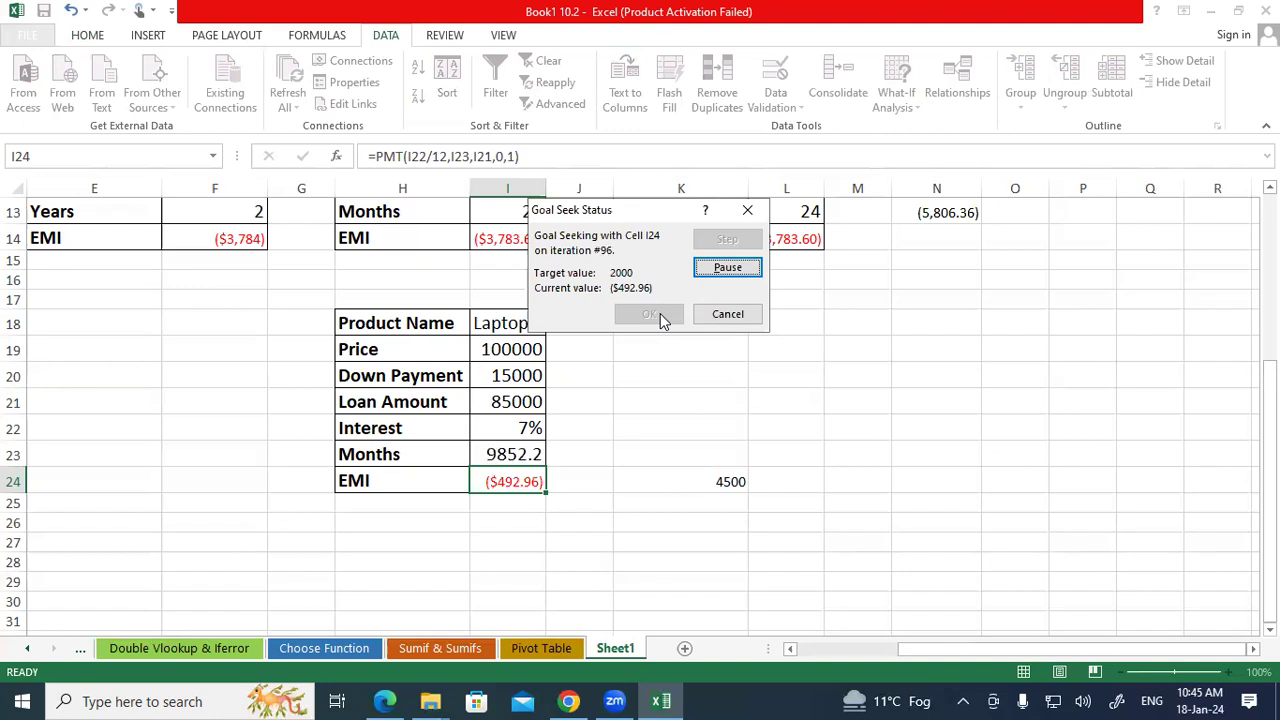
pyautogui.click(728, 318)
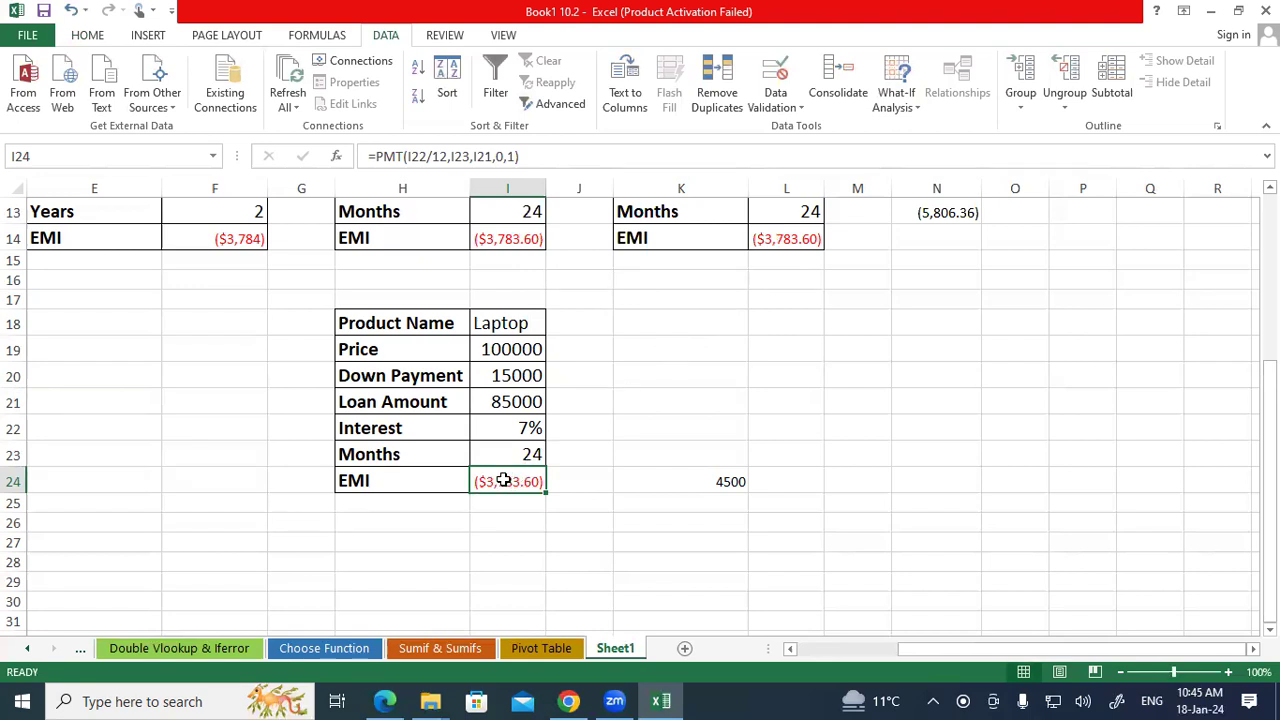
# - Set Goal Seek to bring I24's EMI to (2000) by changing Months in I23
pyautogui.click(889, 104)
pyautogui.click(918, 150)
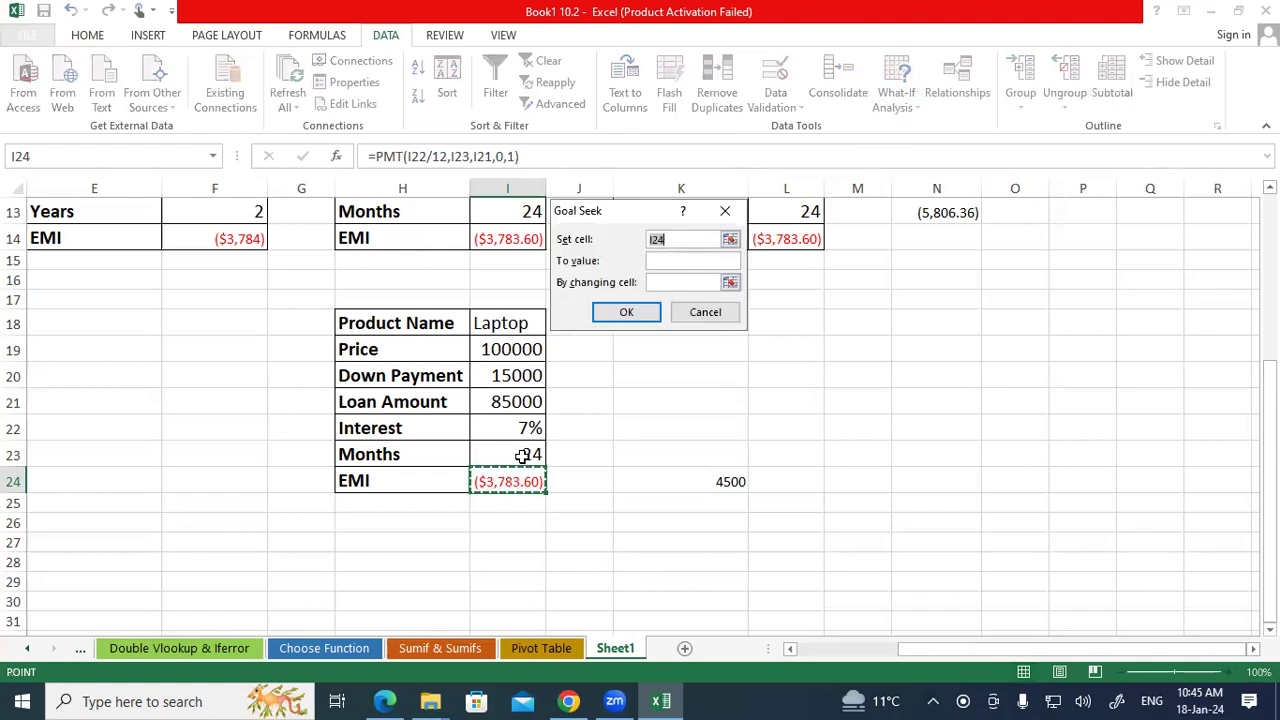
pyautogui.click(671, 262)
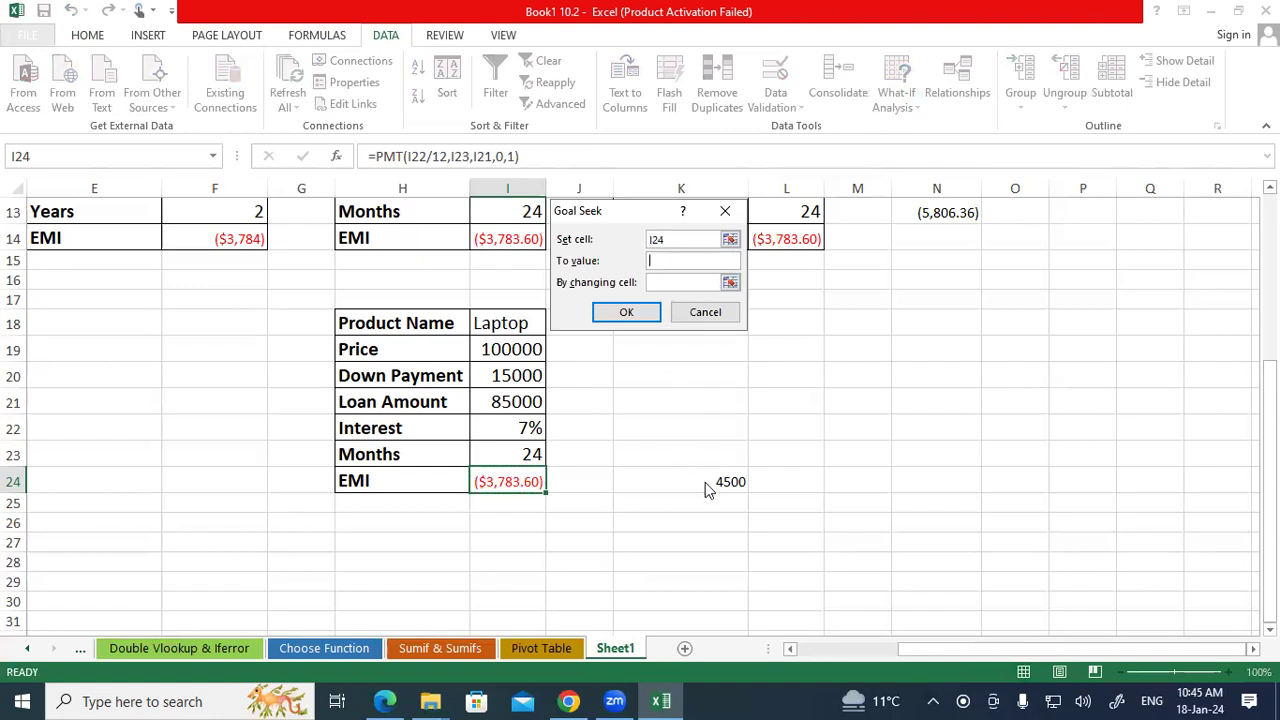
pyautogui.write('(2000')
pyautogui.write(')')
pyautogui.click(676, 283)
pyautogui.click(521, 455)
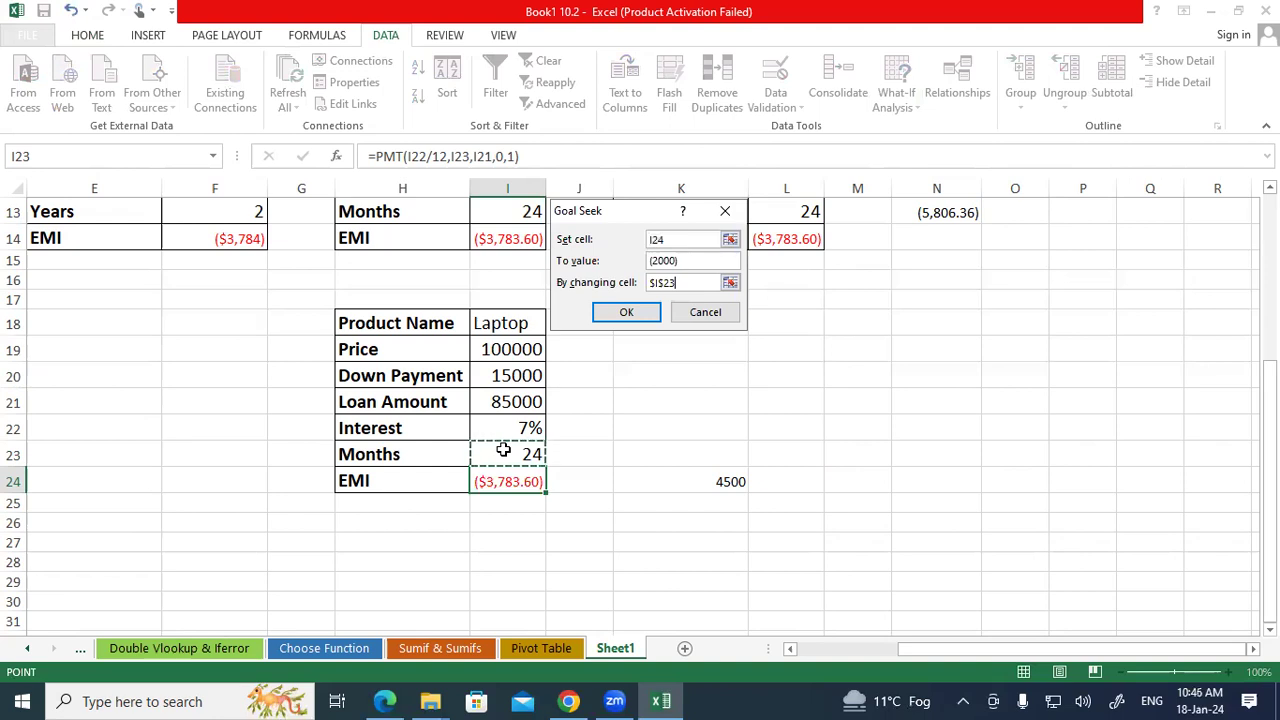
# - Accept the Goal Seek solution for a ($2,000.00) EMI and round I23's months display to 49
pyautogui.click(649, 318)
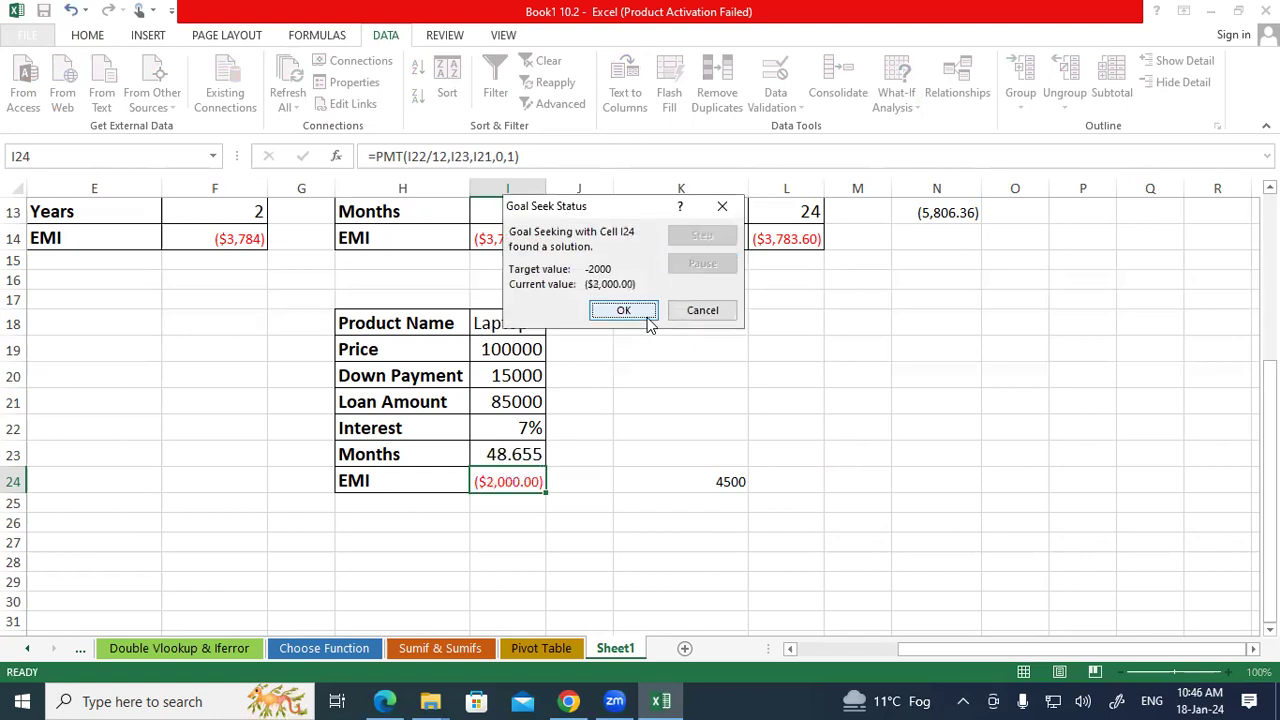
pyautogui.click(625, 311)
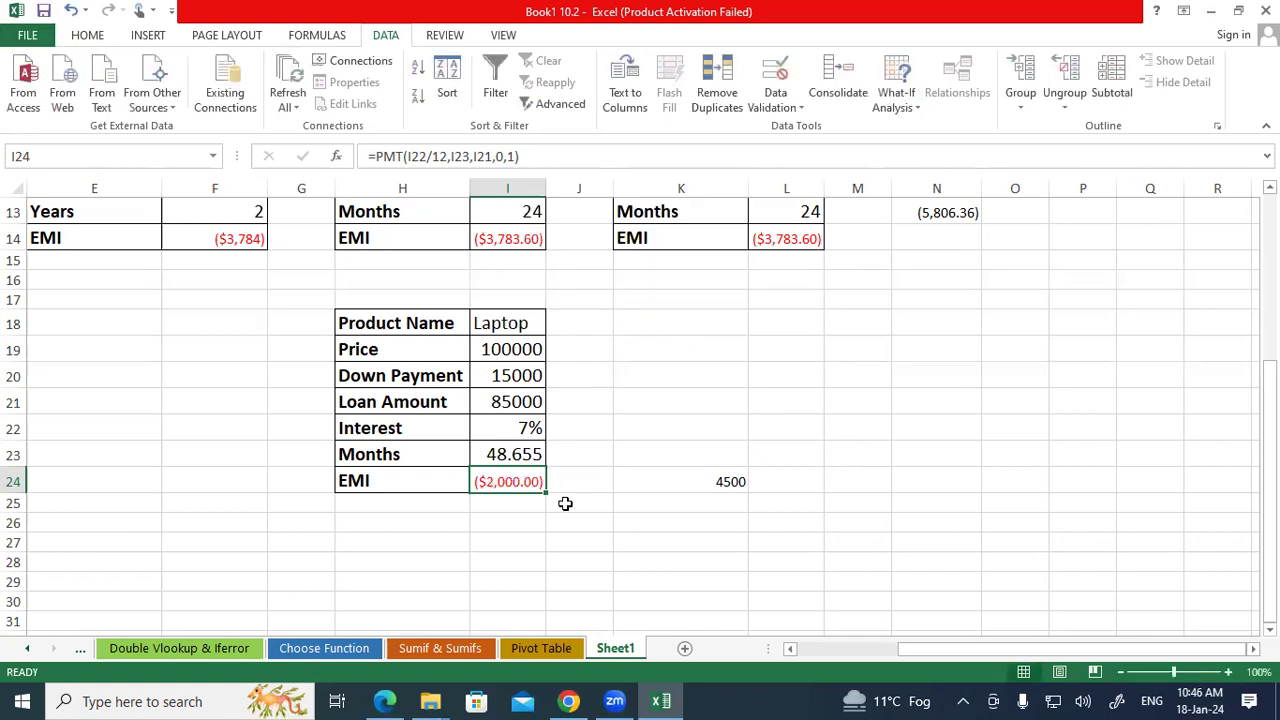
pyautogui.click(490, 453)
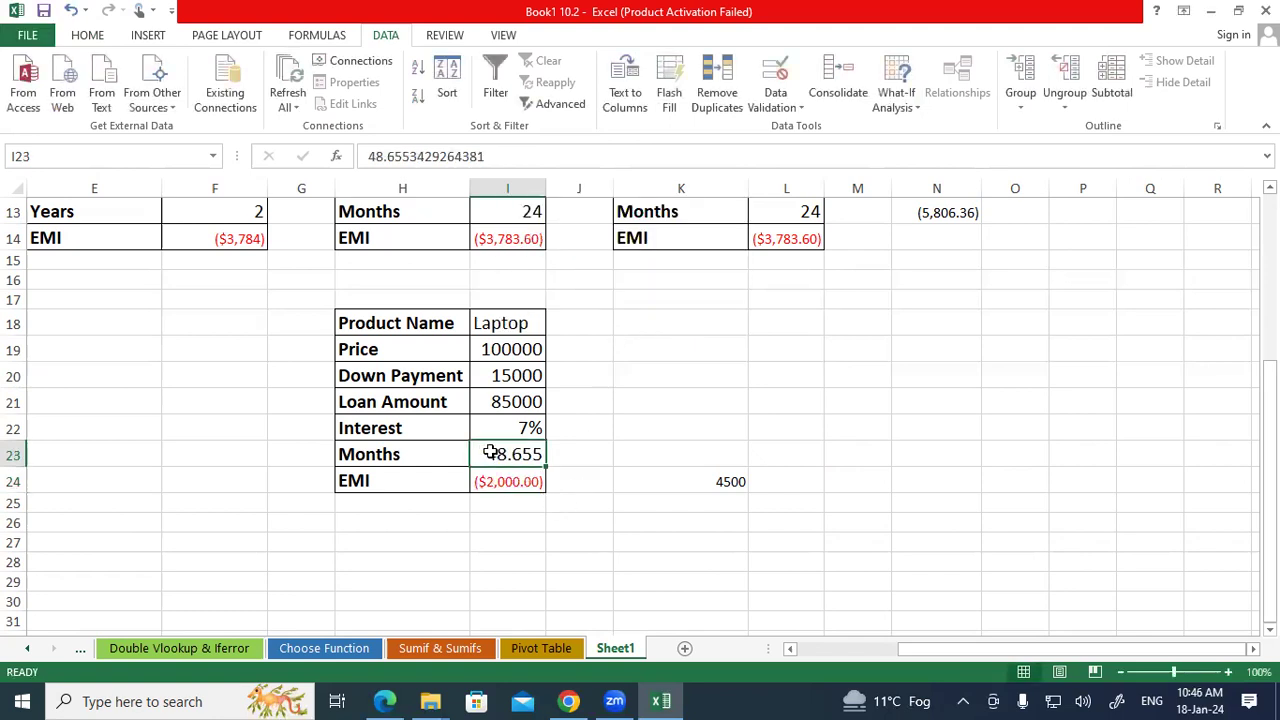
pyautogui.click(87, 37)
pyautogui.click(705, 105)
pyautogui.click(705, 105)
pyautogui.click(705, 105)
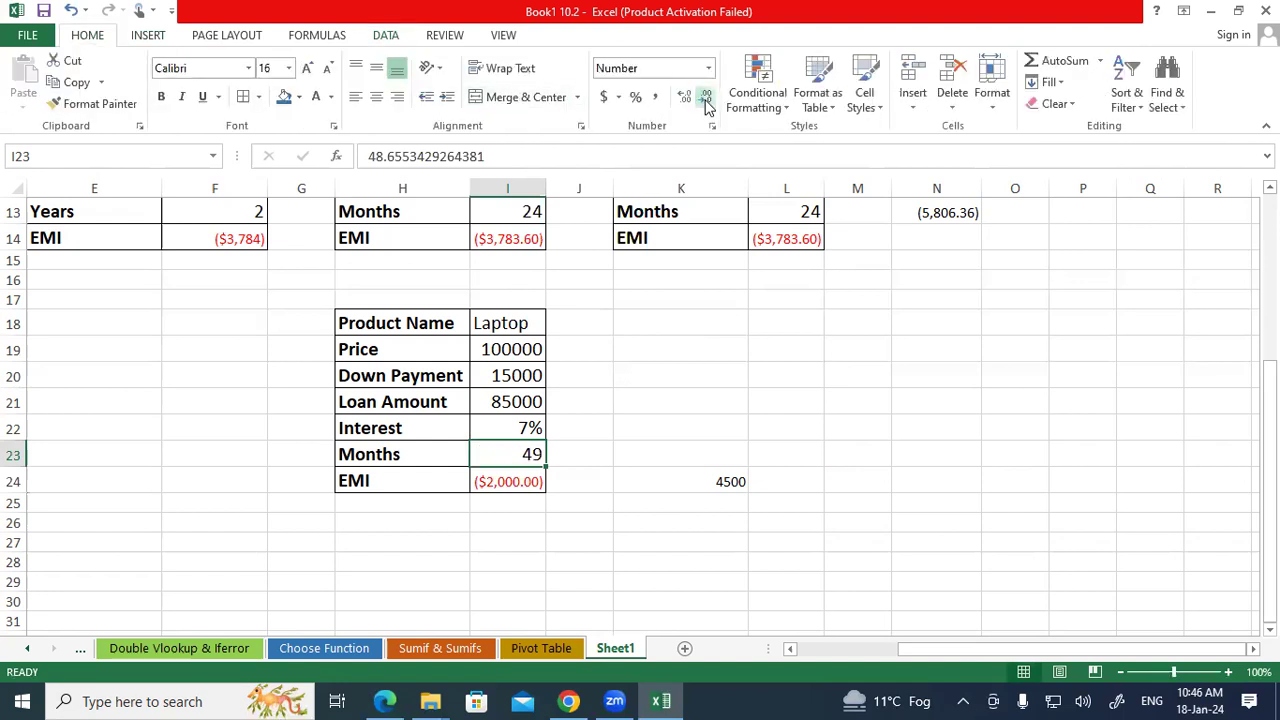
pyautogui.click(634, 422)
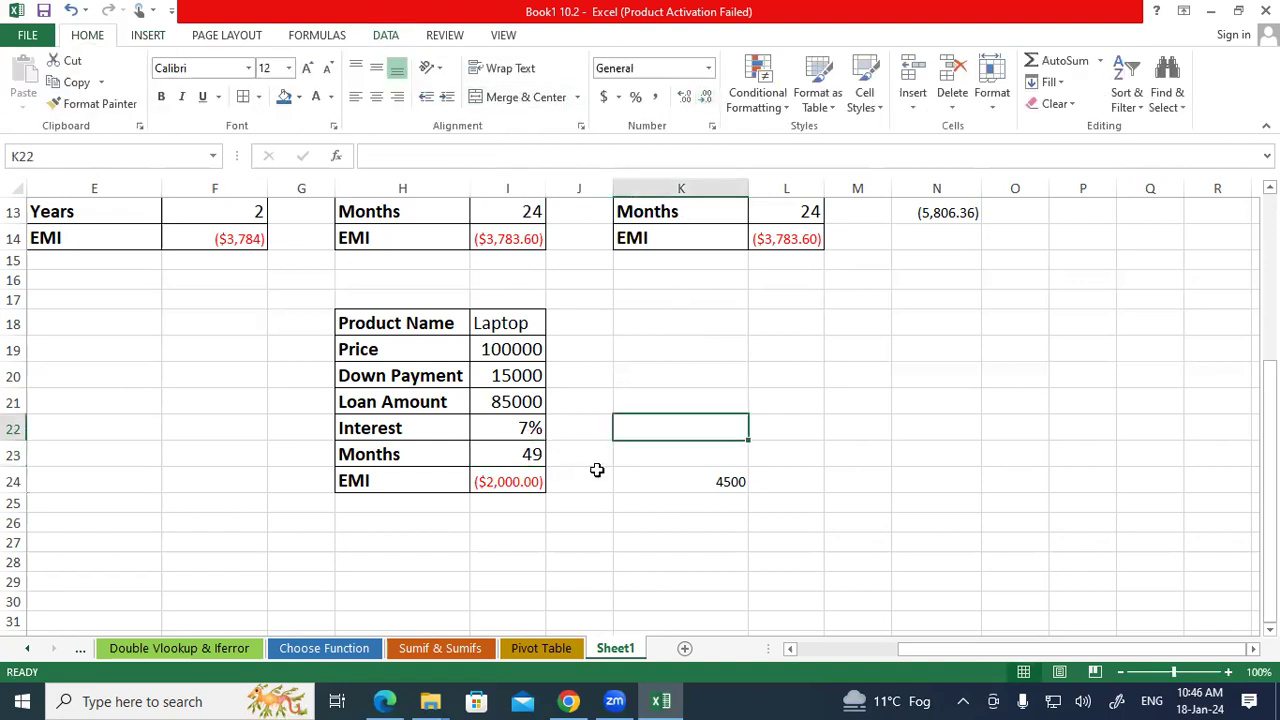
# - Review the EMI formula in I24 and the unrounded months value in I23
pyautogui.click(510, 482)
pyautogui.click(548, 524)
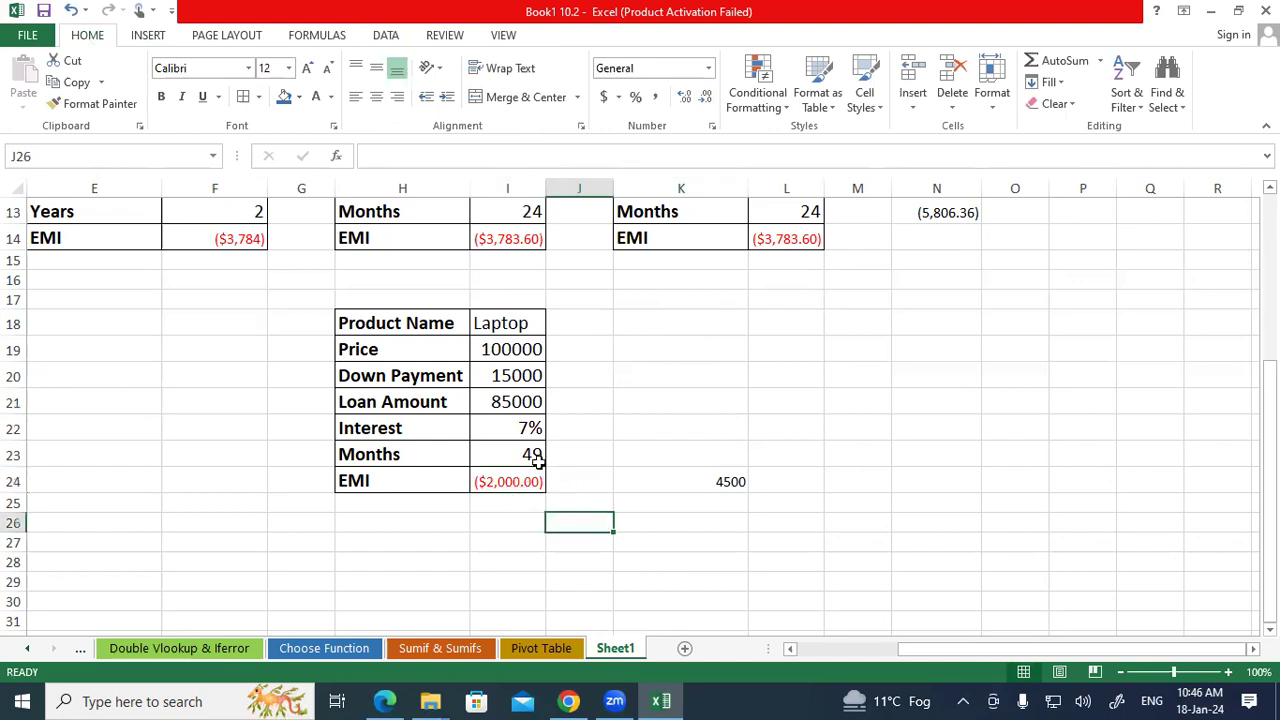
pyautogui.click(530, 453)
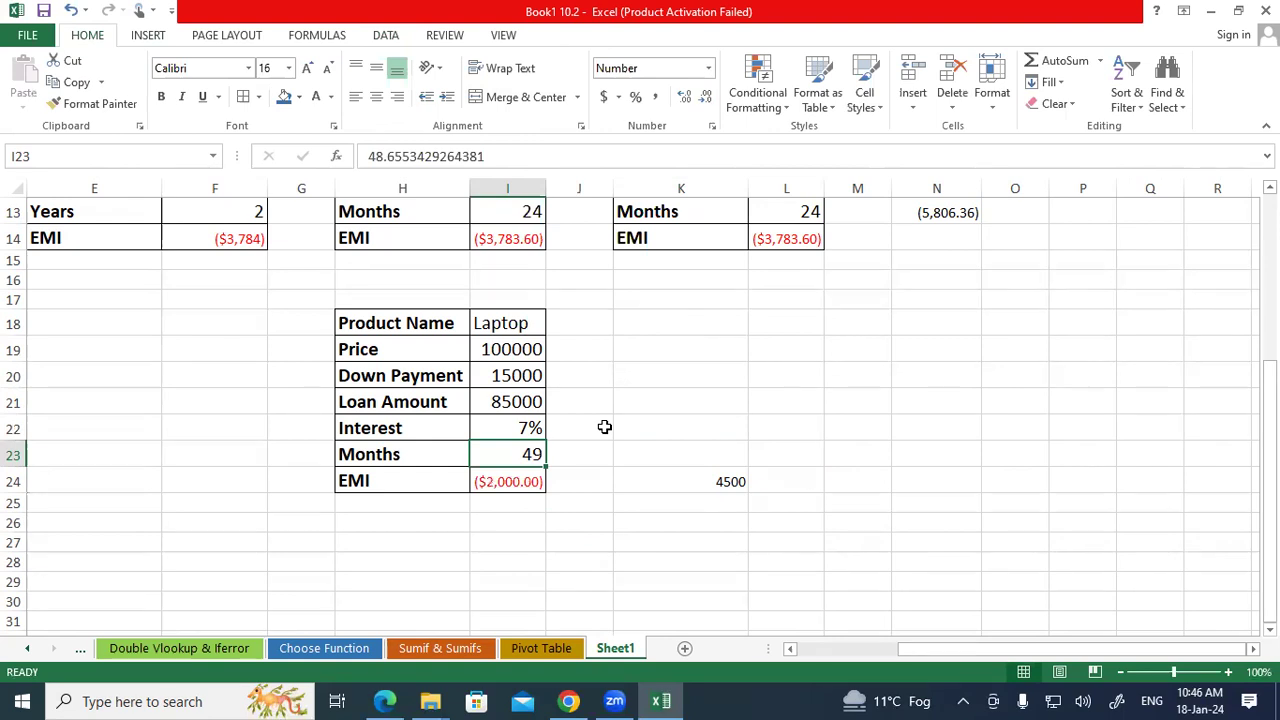
pyautogui.click(715, 479)
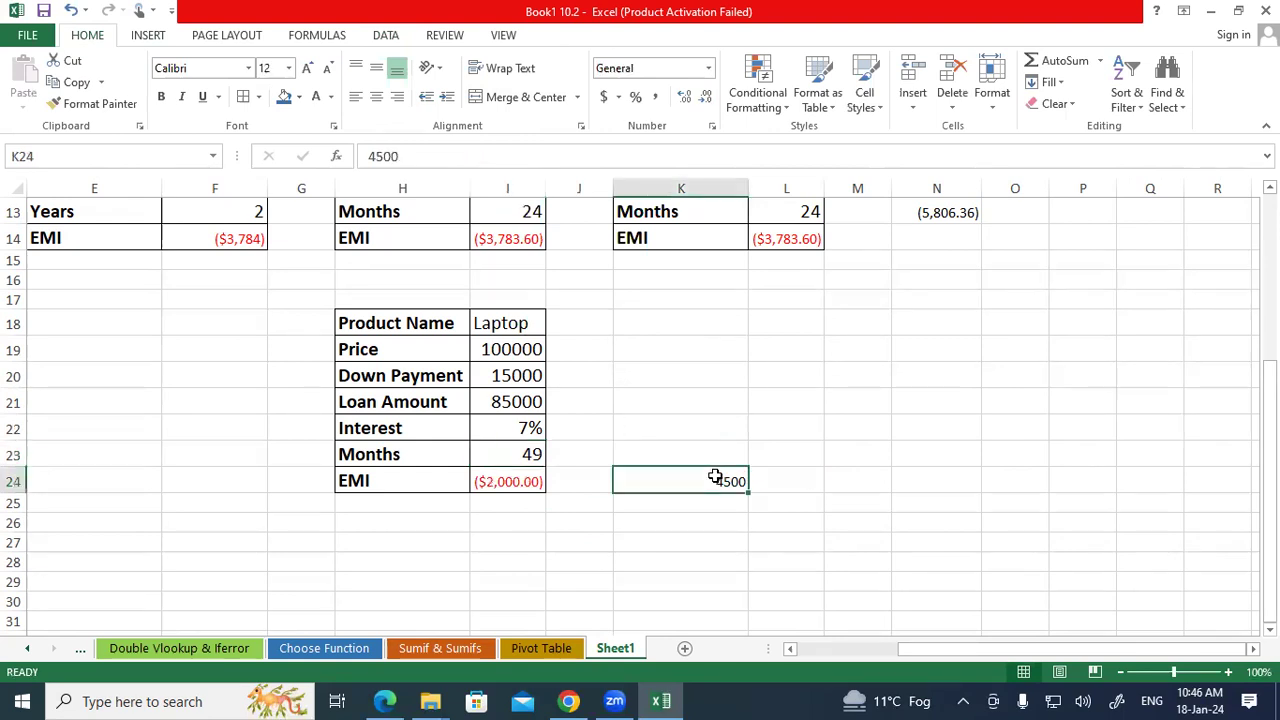
# - Copy the K8:L14 loan table and attempt to paste it at K18
pyautogui.scroll(3, 714, 477)
pyautogui.moveTo(681, 291); pyautogui.dragTo(770, 450)
pyautogui.rightClick(768, 399)
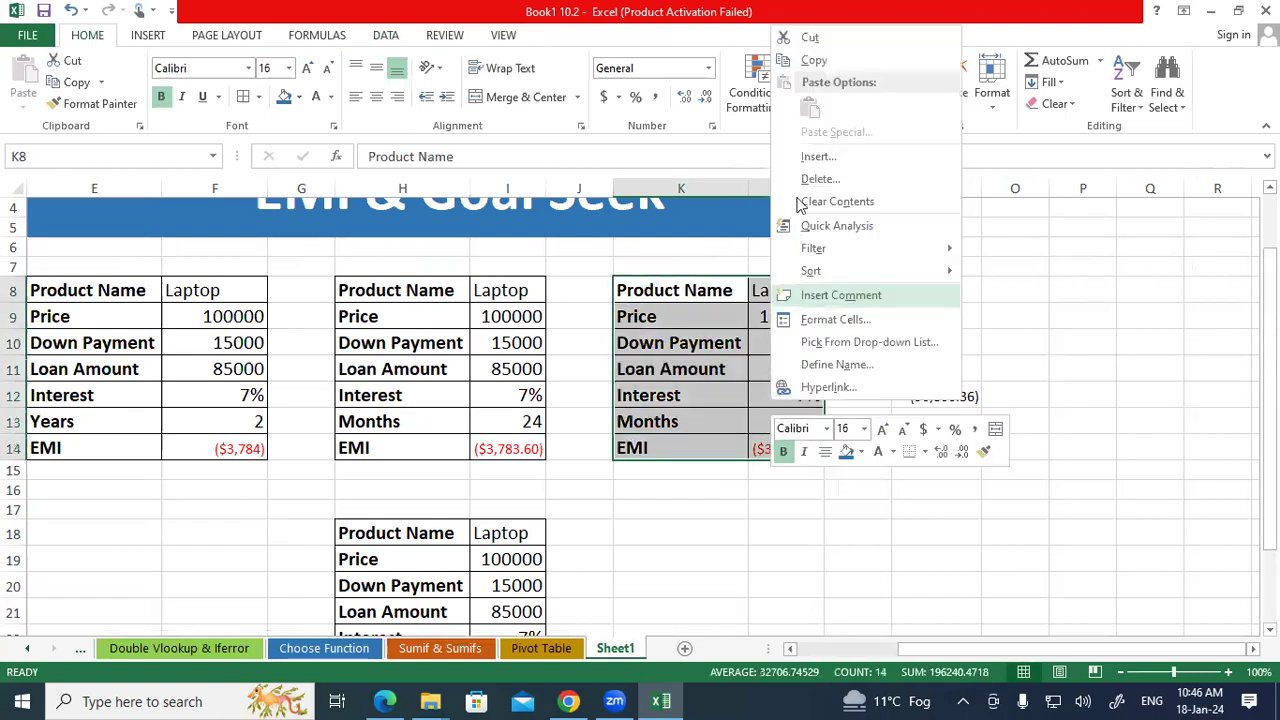
pyautogui.click(813, 62)
pyautogui.click(652, 528)
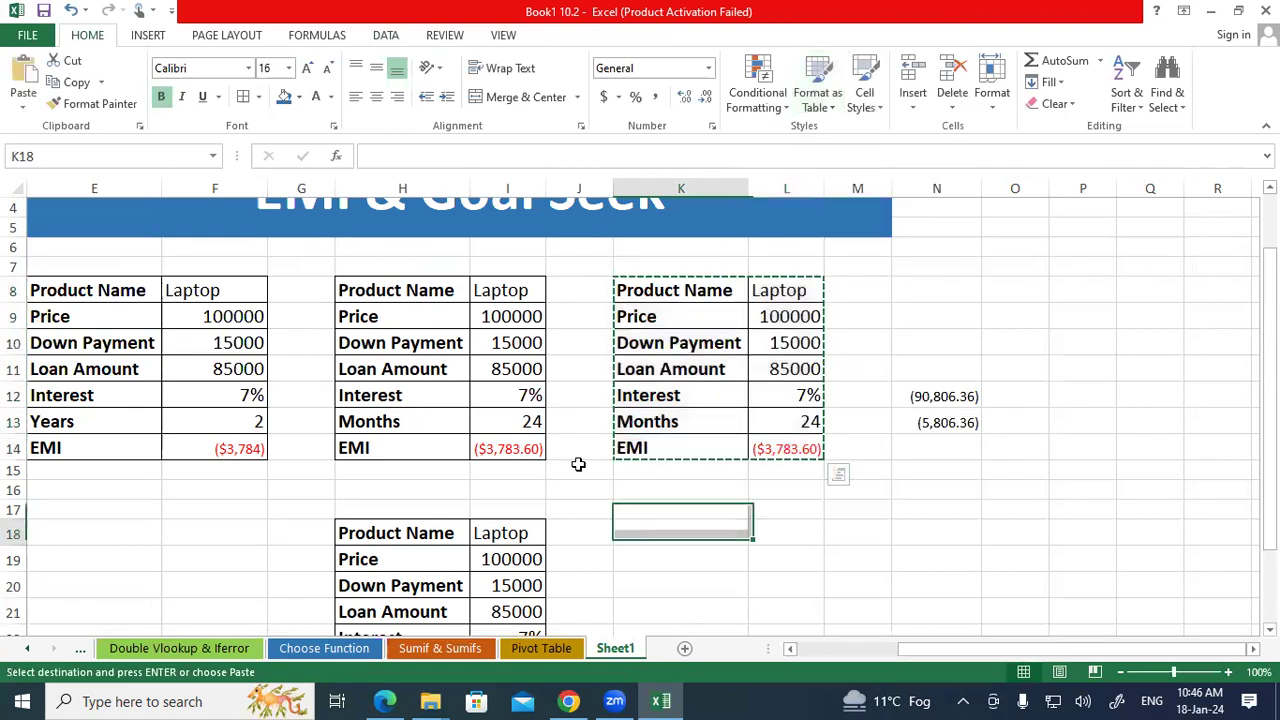
pyautogui.click(45, 80)
pyautogui.click(22, 70)
pyautogui.scroll(-1, 665, 366)
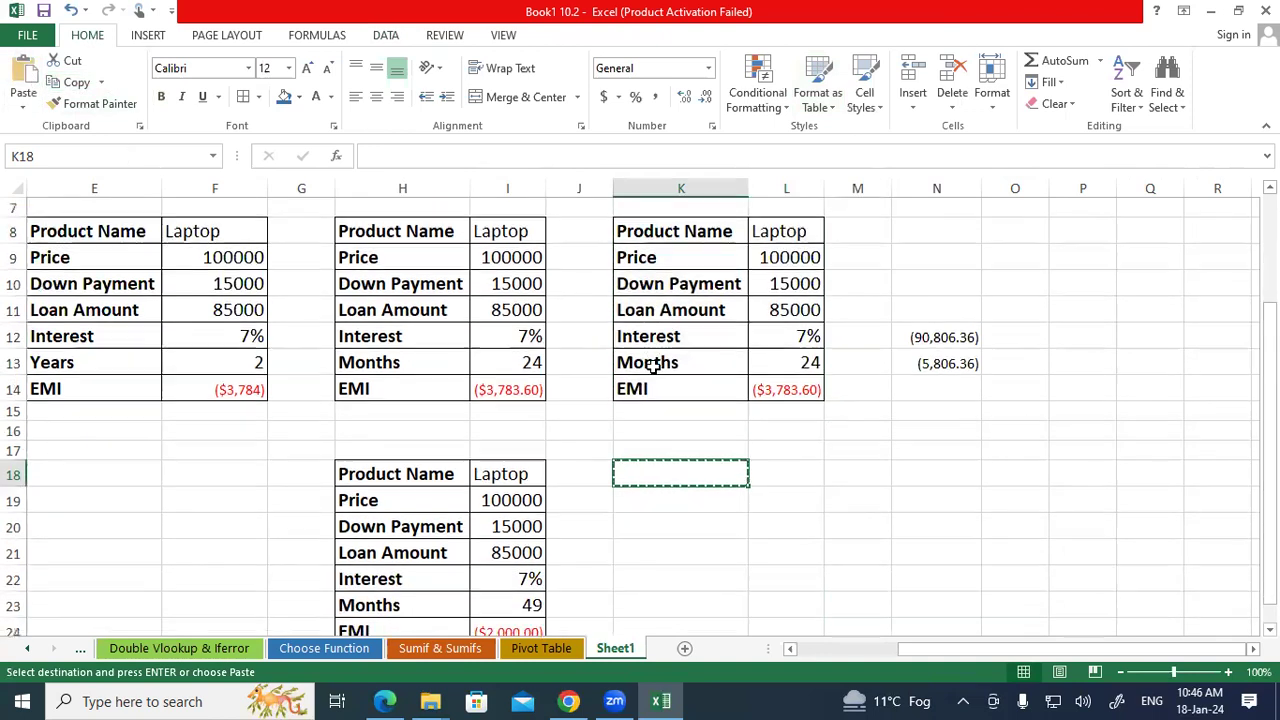
# - Recopy K8:L14, paste it into K18:L24, and check the pasted EMI formula
pyautogui.moveTo(655, 228); pyautogui.dragTo(766, 390)
pyautogui.click(70, 82)
pyautogui.click(677, 474)
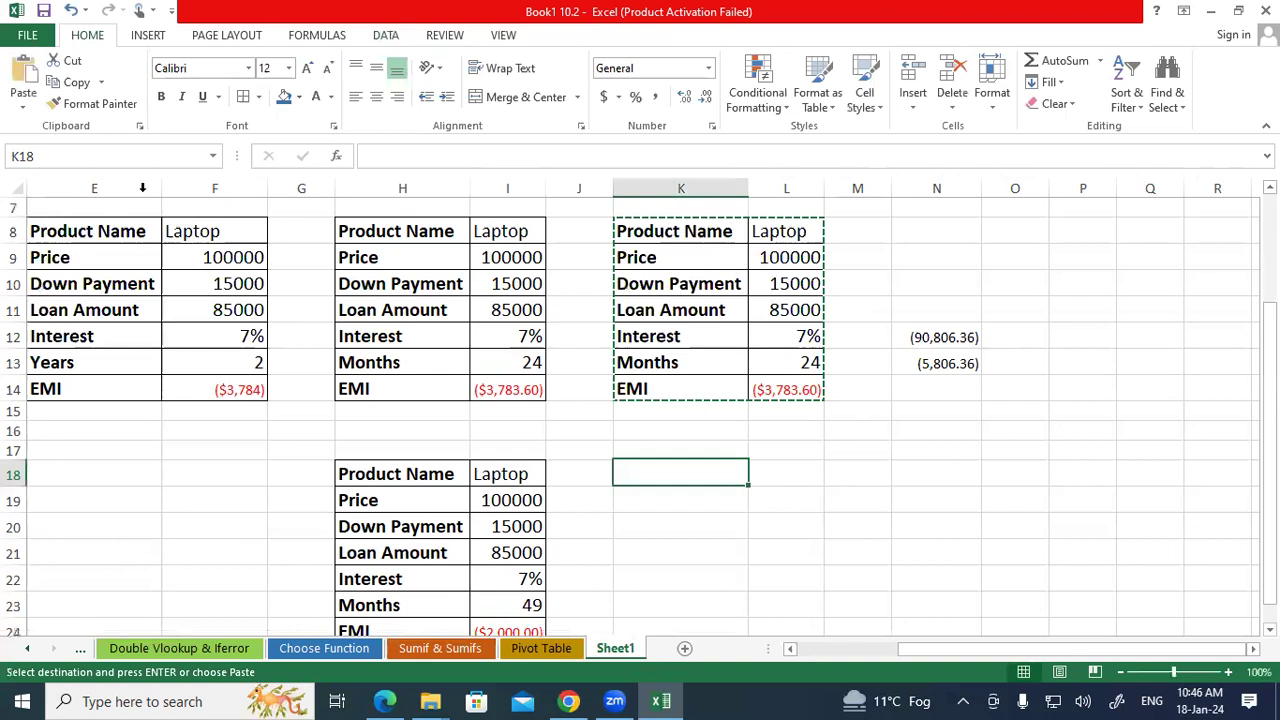
pyautogui.click(24, 72)
pyautogui.click(885, 470)
pyautogui.scroll(-2, 885, 470)
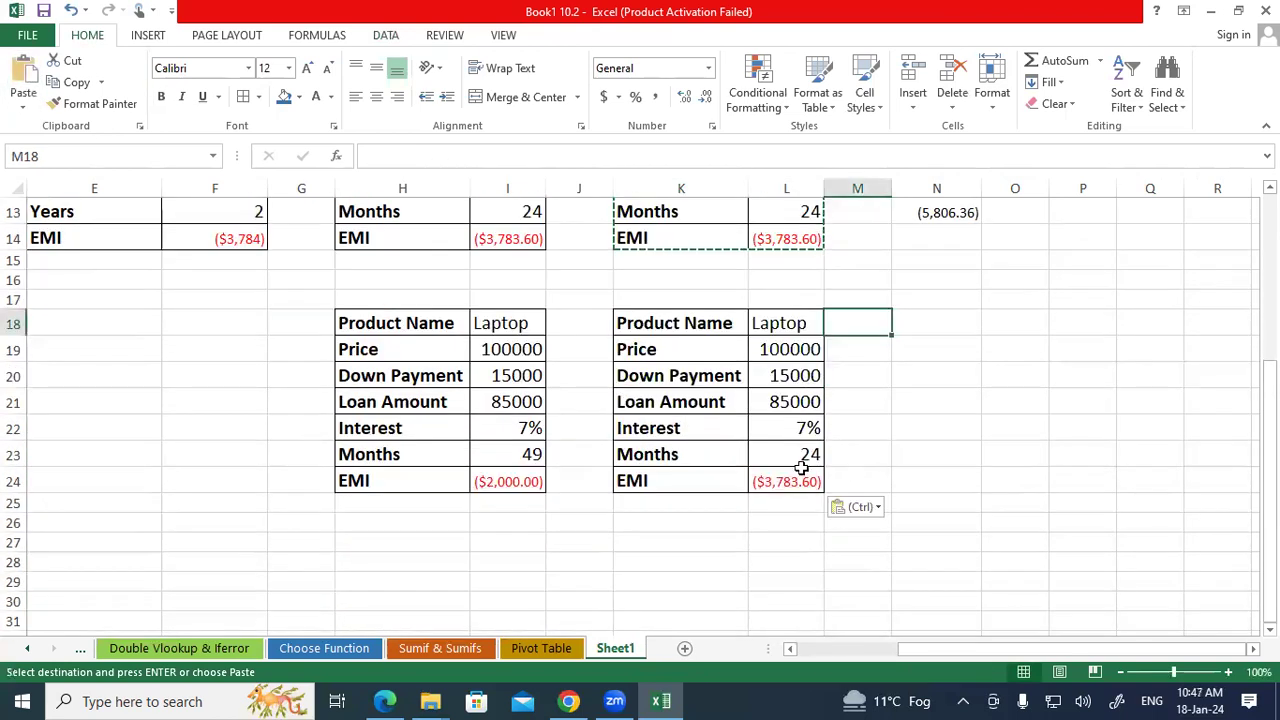
pyautogui.click(760, 482)
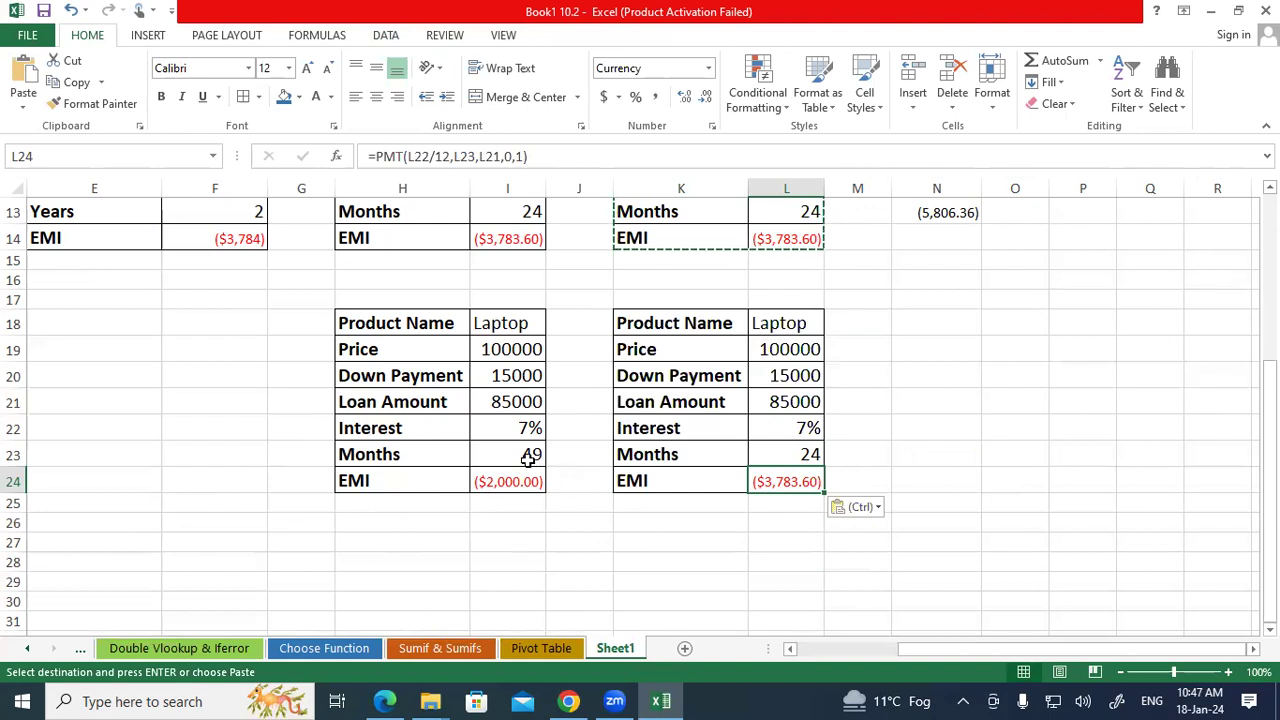
pyautogui.click(525, 456)
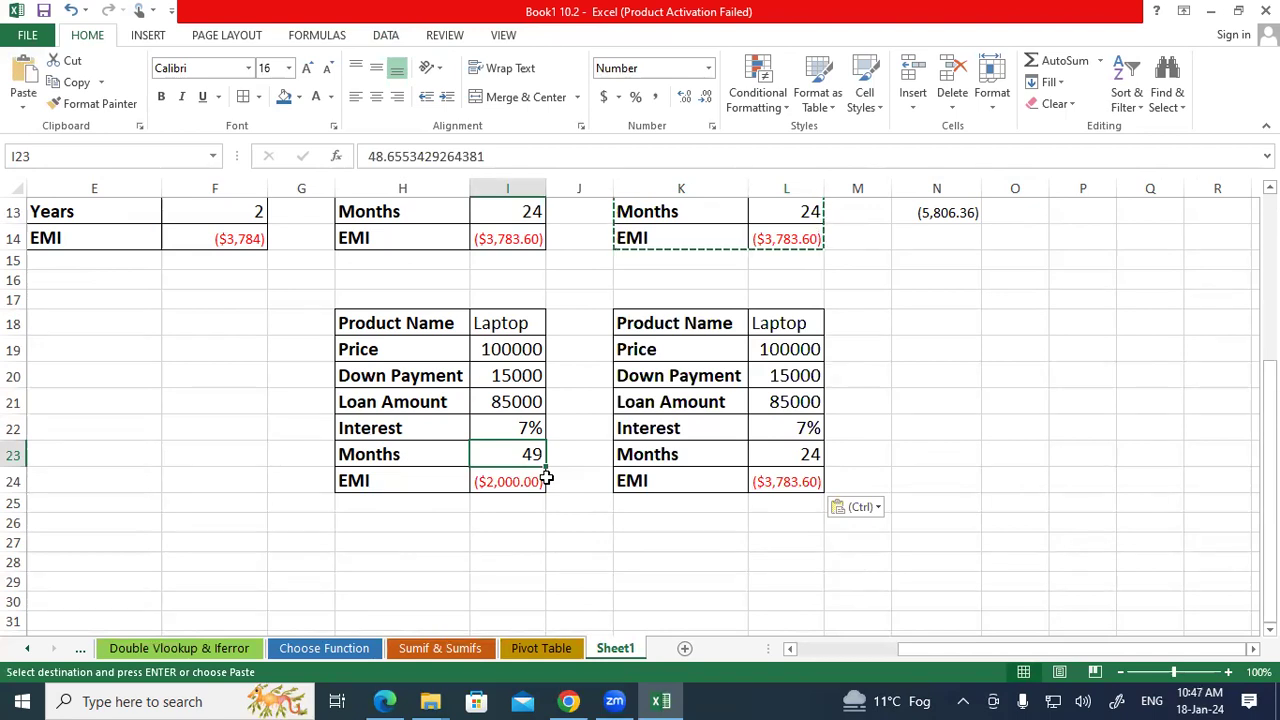
# - Enter =I24*I23 in I27 to get the total payment of ($97,310.69)
pyautogui.click(498, 543)
pyautogui.press('Escape')
pyautogui.write('=')
pyautogui.press('Up')
pyautogui.press('Up')
pyautogui.press('Up')
pyautogui.write('*')
pyautogui.press('Up')
pyautogui.press('Up')
pyautogui.press('Up')
pyautogui.press('Up')
pyautogui.press('Return')
# - Review the total-payment formulas in I27 and N12
pyautogui.click(726, 543)
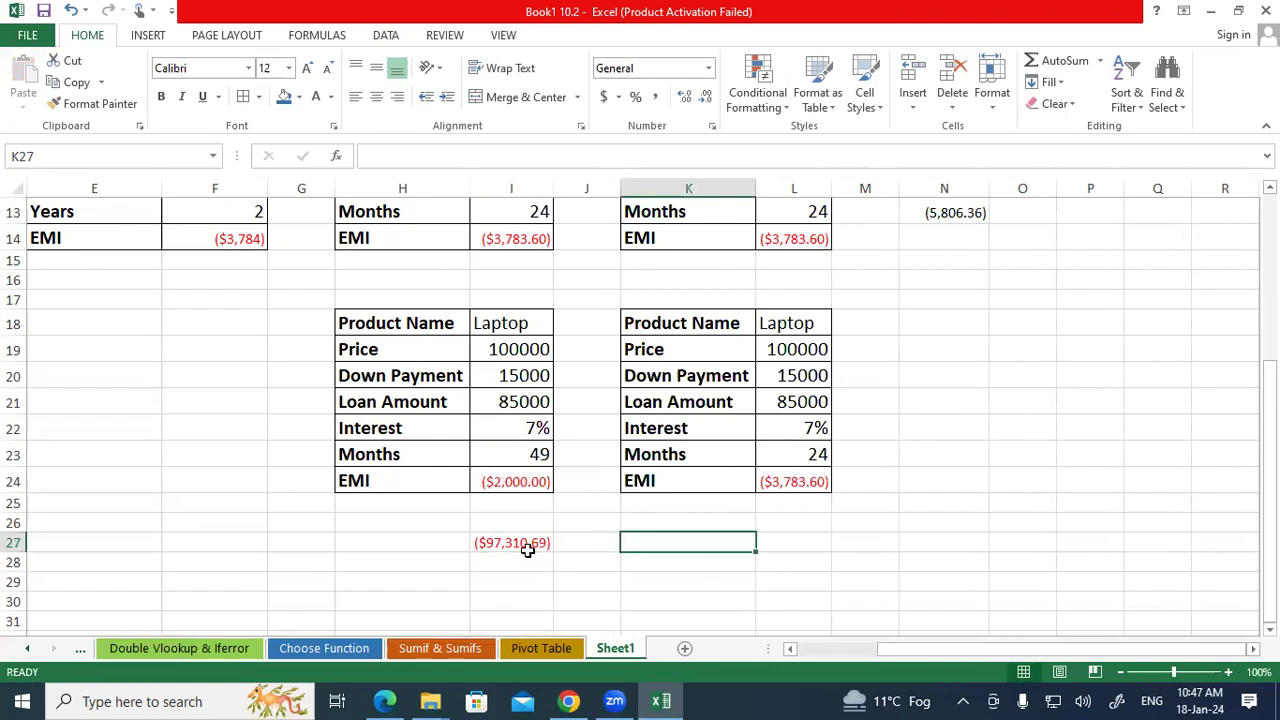
pyautogui.click(520, 543)
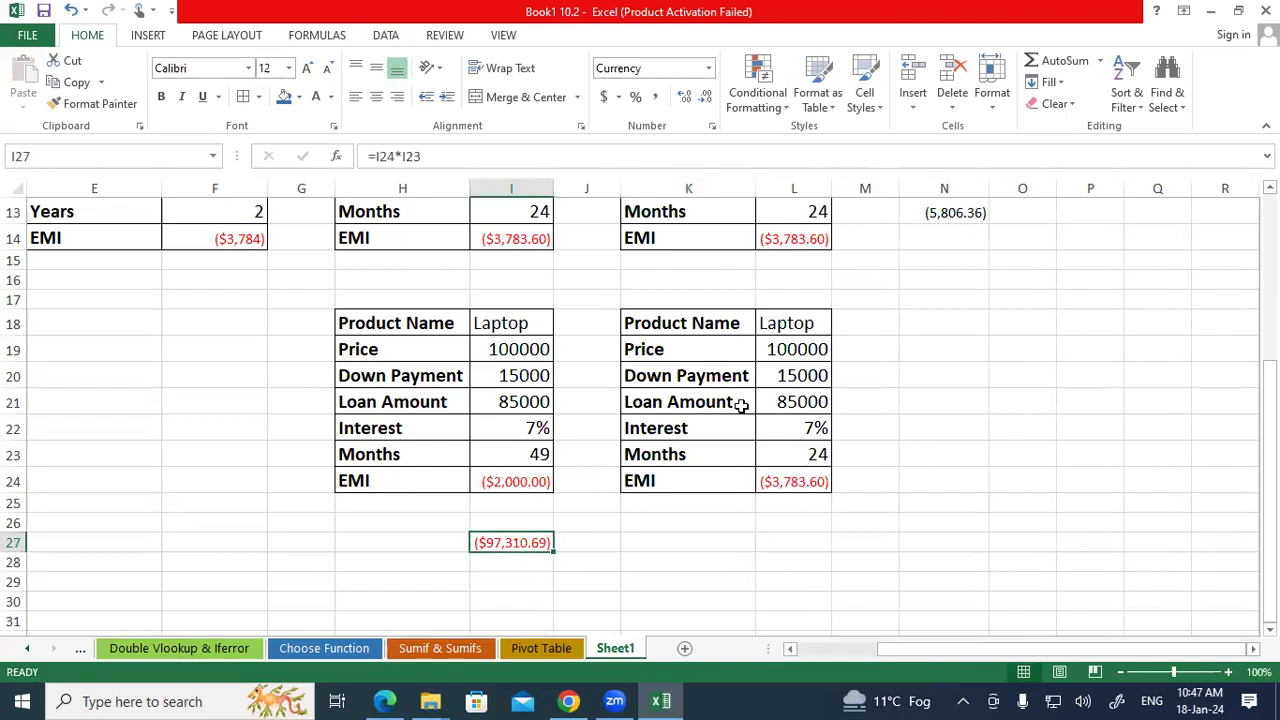
pyautogui.scroll(1, 880, 330)
pyautogui.click(941, 258)
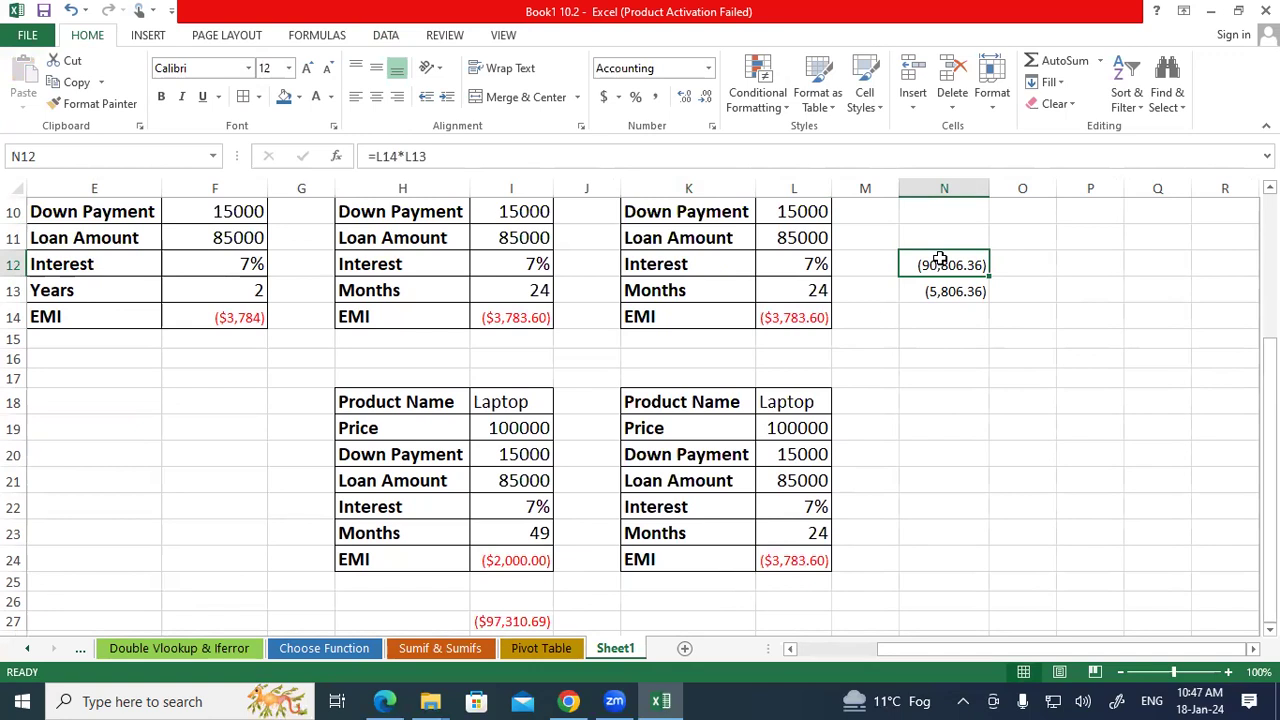
pyautogui.scroll(-1, 694, 297)
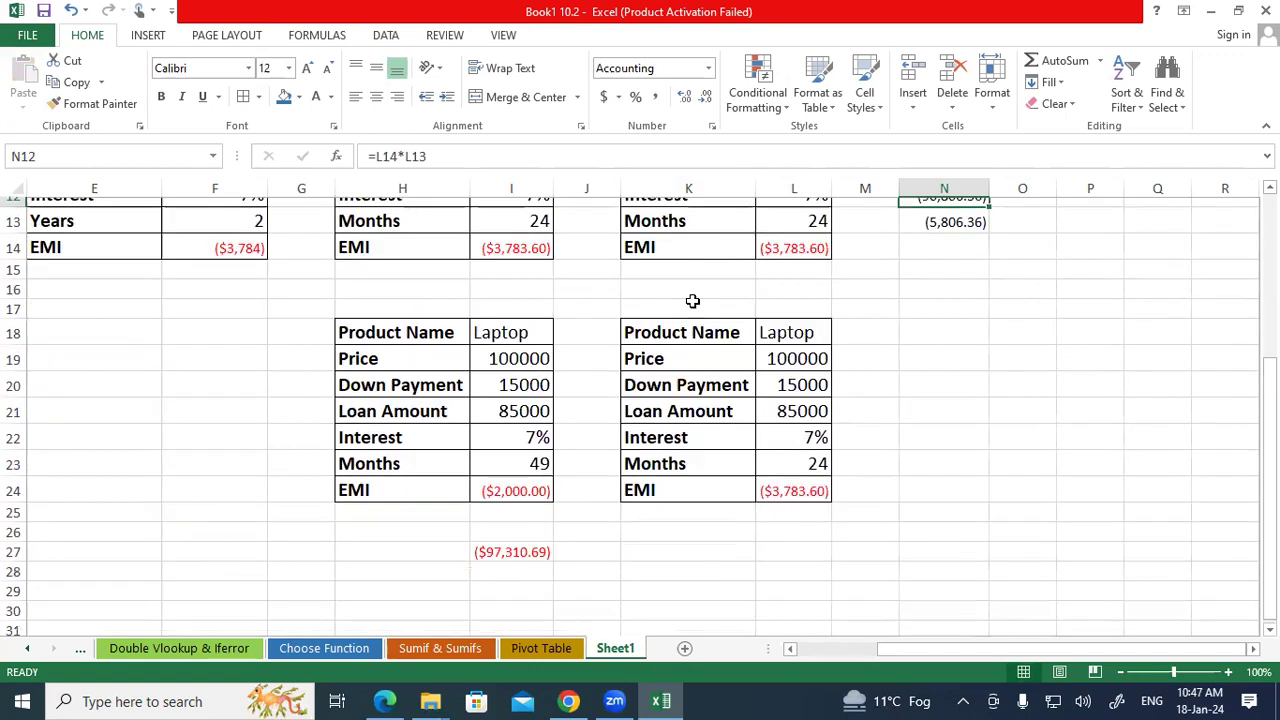
pyautogui.click(514, 452)
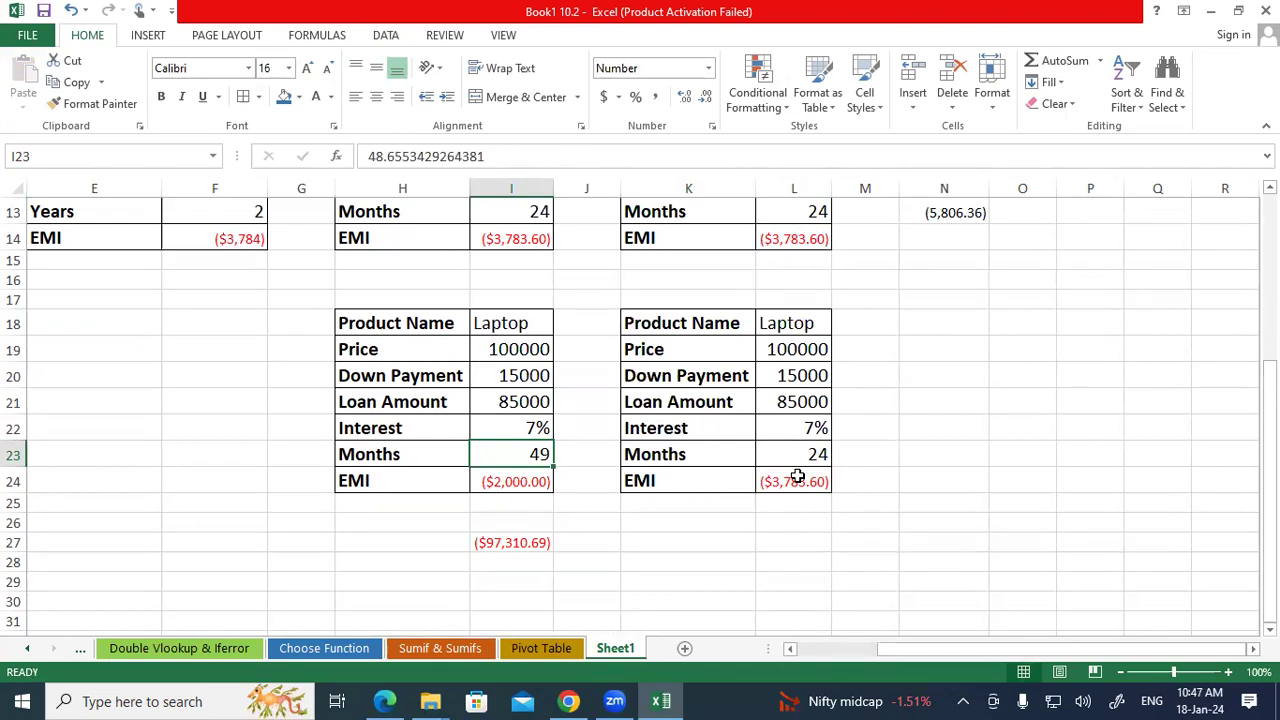
# - Goal Seek L24 to -5000 by changing the months in L23, and accept the result
pyautogui.click(797, 477)
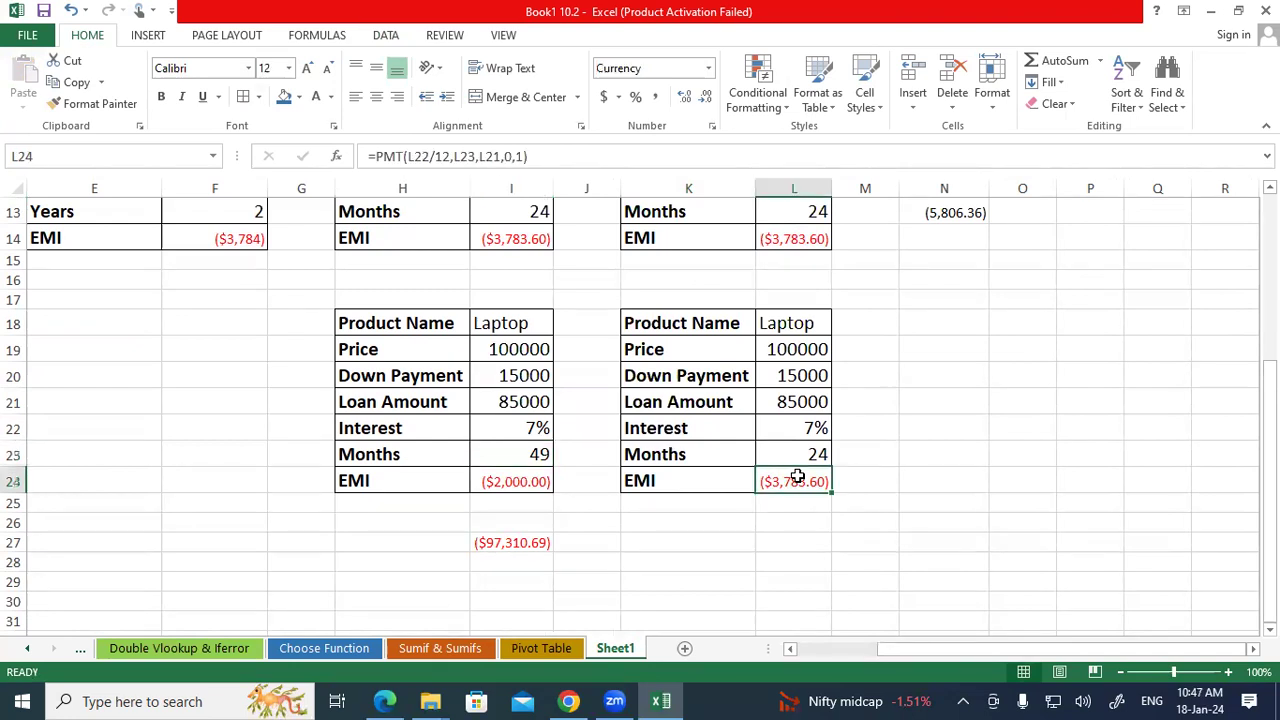
pyautogui.click(390, 37)
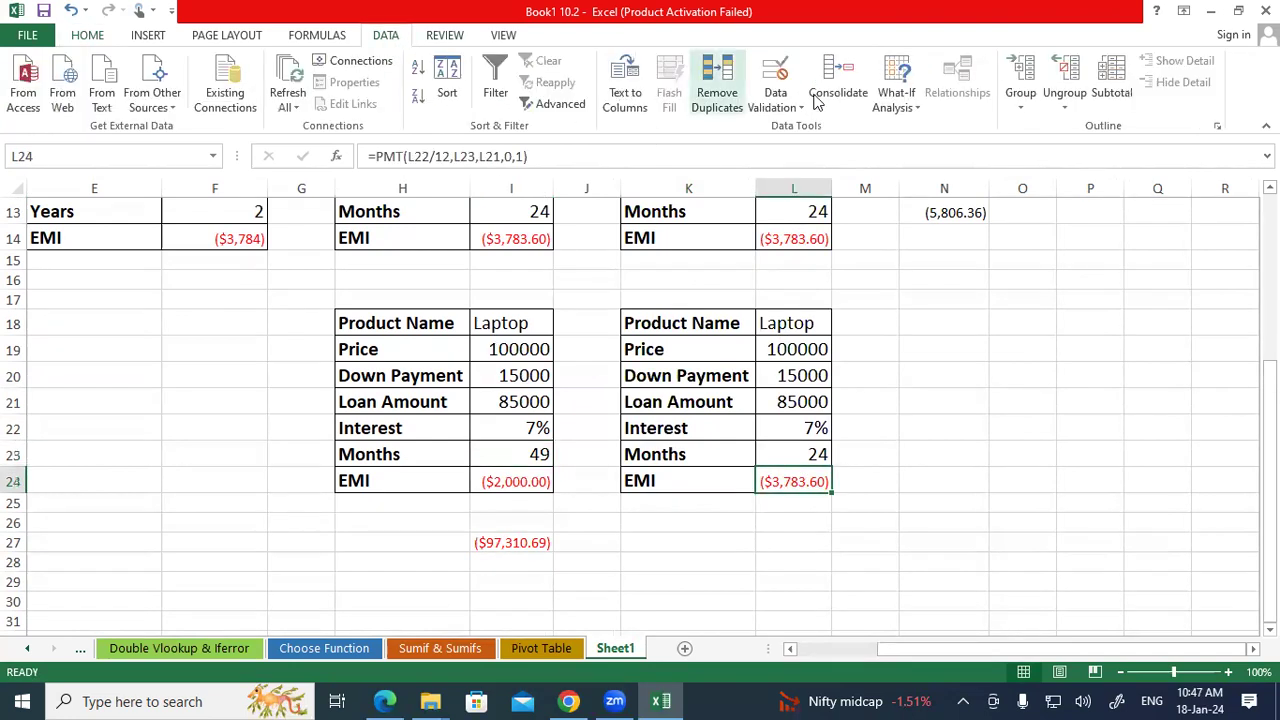
pyautogui.click(895, 100)
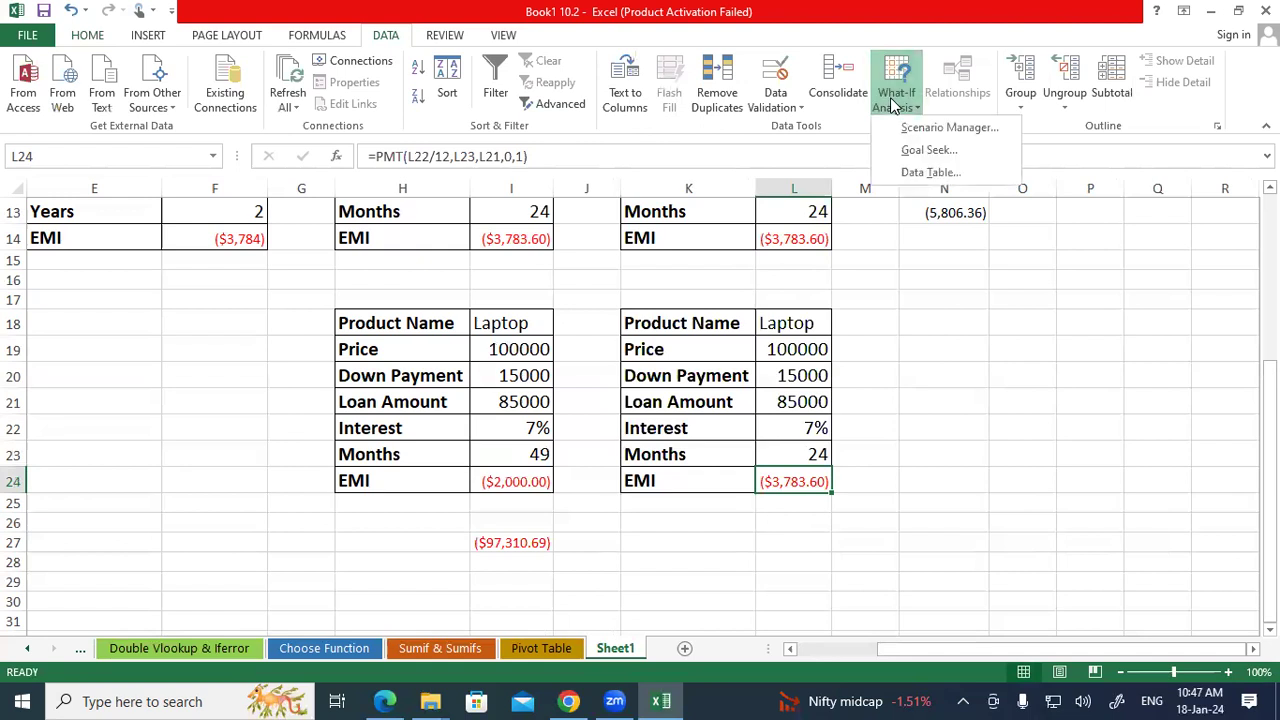
pyautogui.click(922, 152)
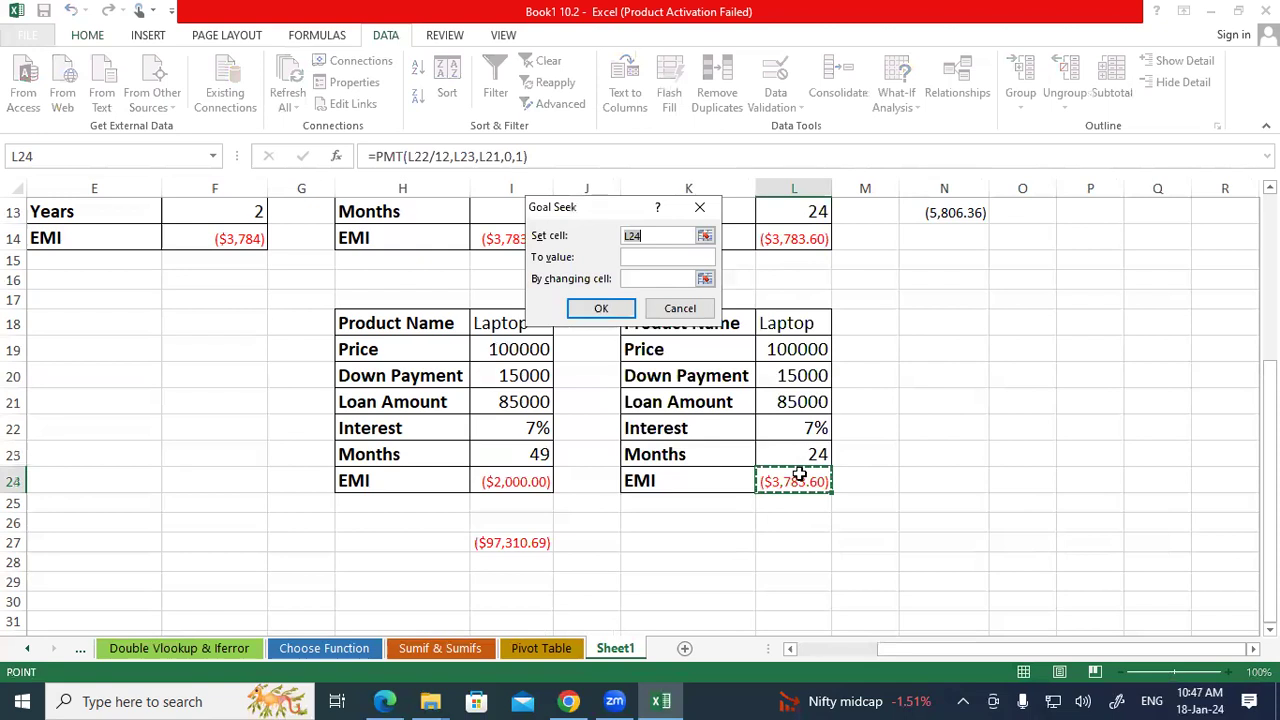
pyautogui.click(648, 258)
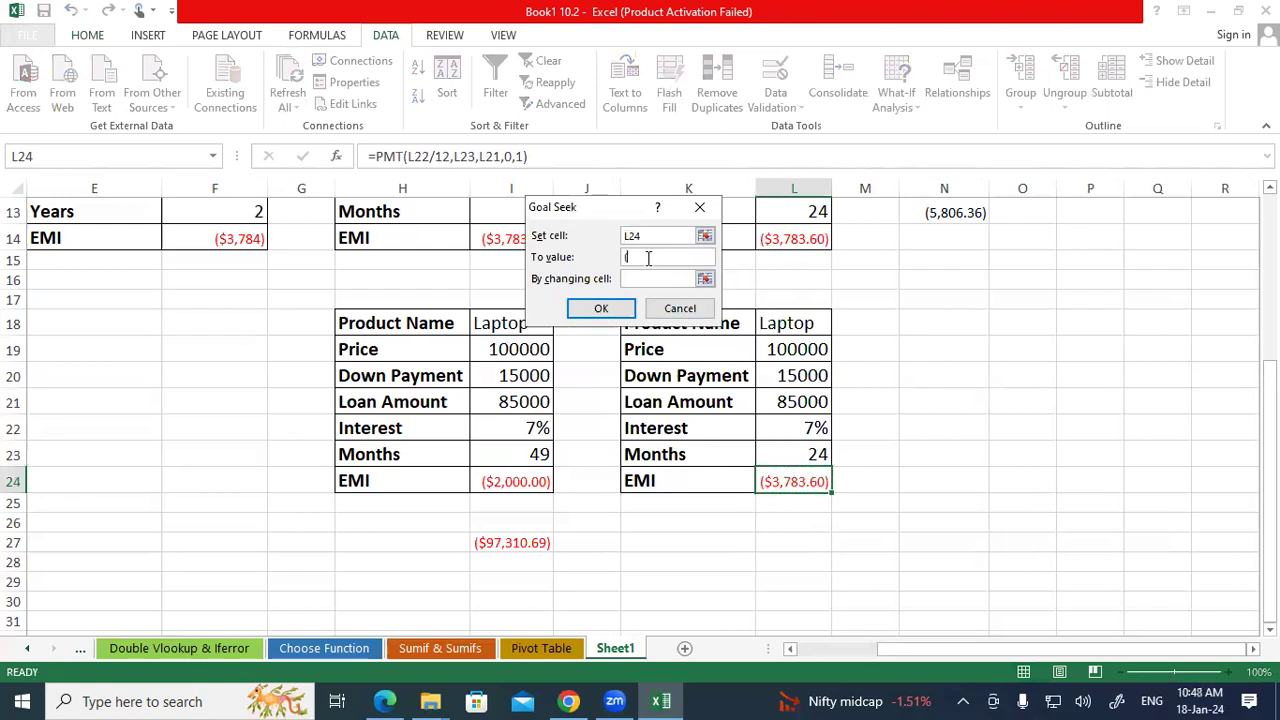
pyautogui.write('5000')
pyautogui.write(')')
pyautogui.click(635, 278)
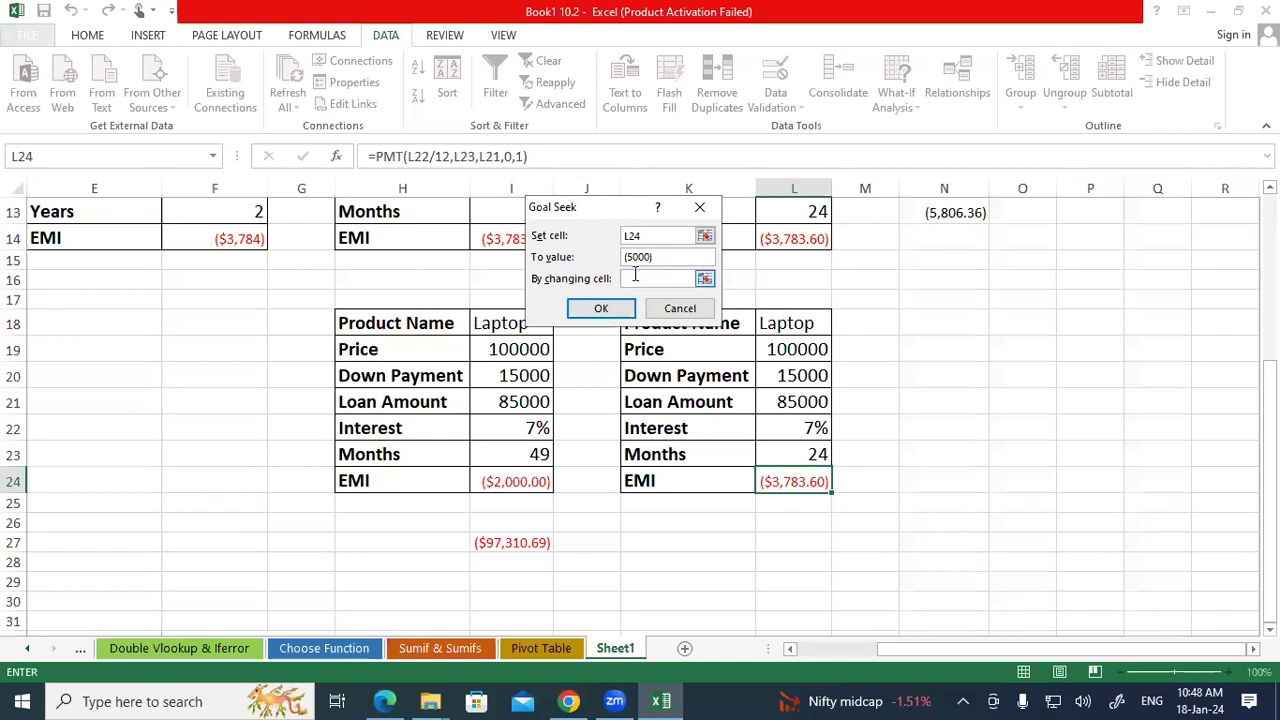
pyautogui.click(790, 454)
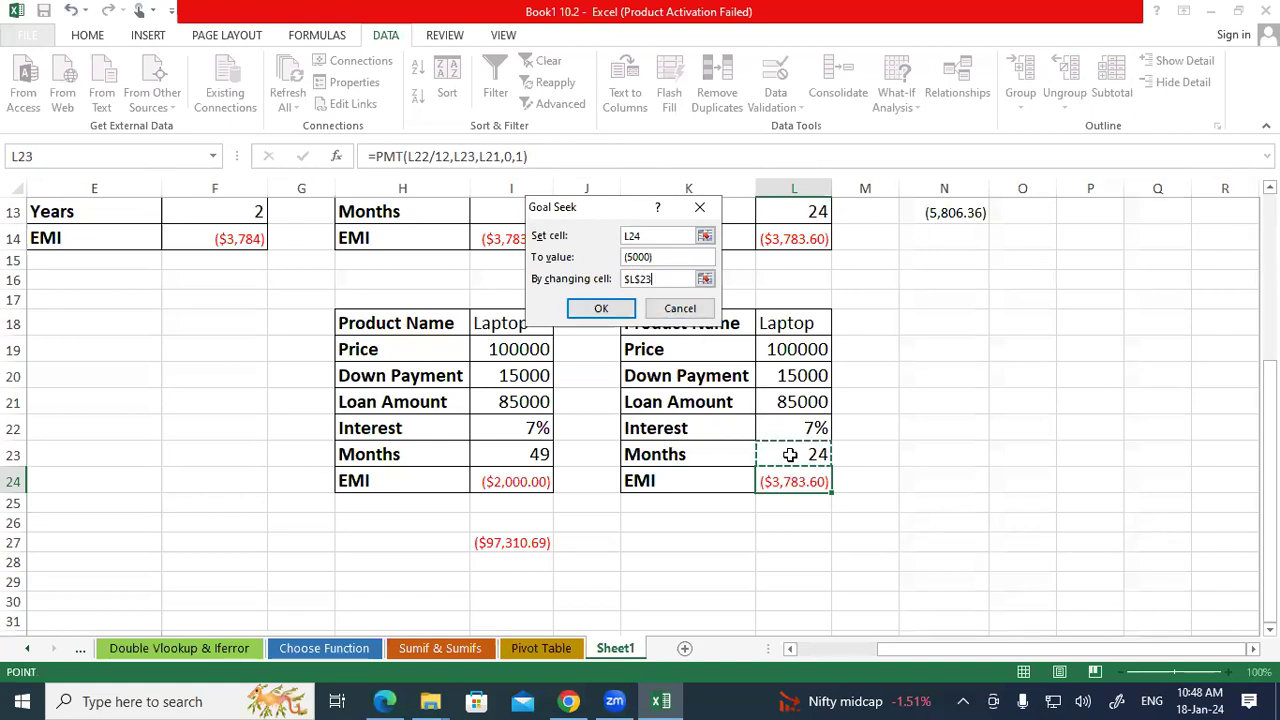
pyautogui.click(603, 311)
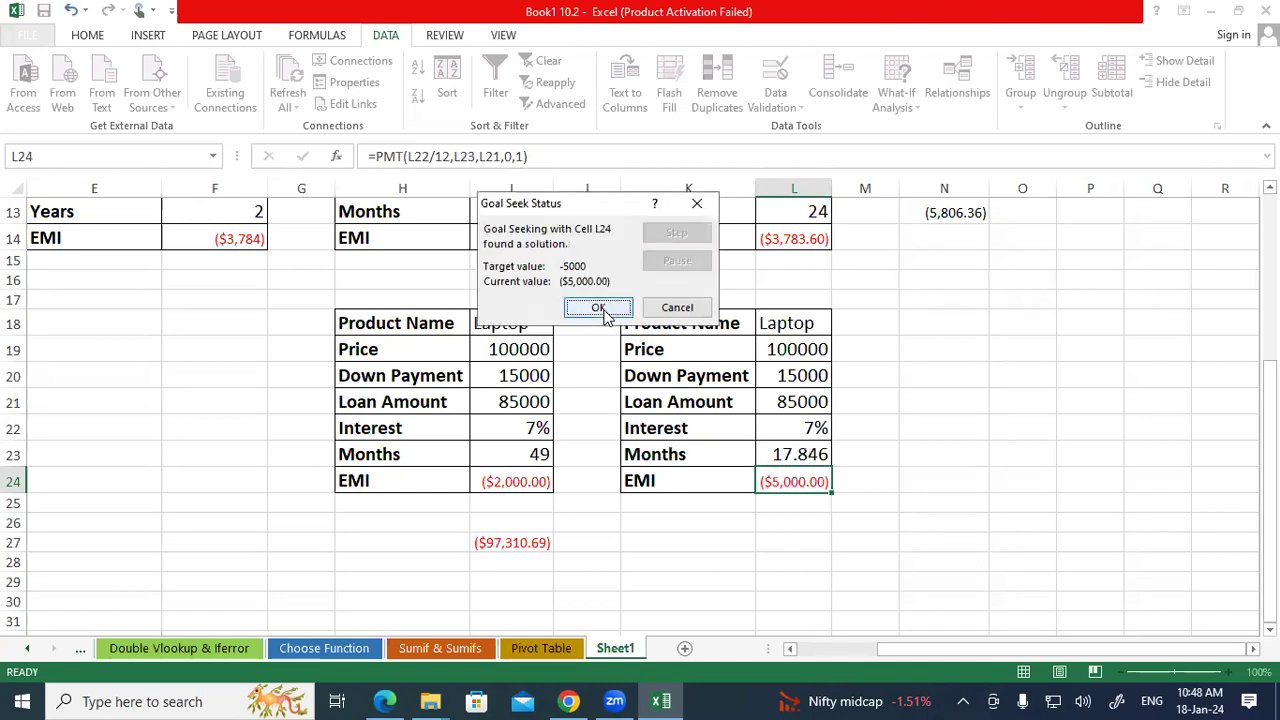
pyautogui.click(598, 308)
pyautogui.click(816, 458)
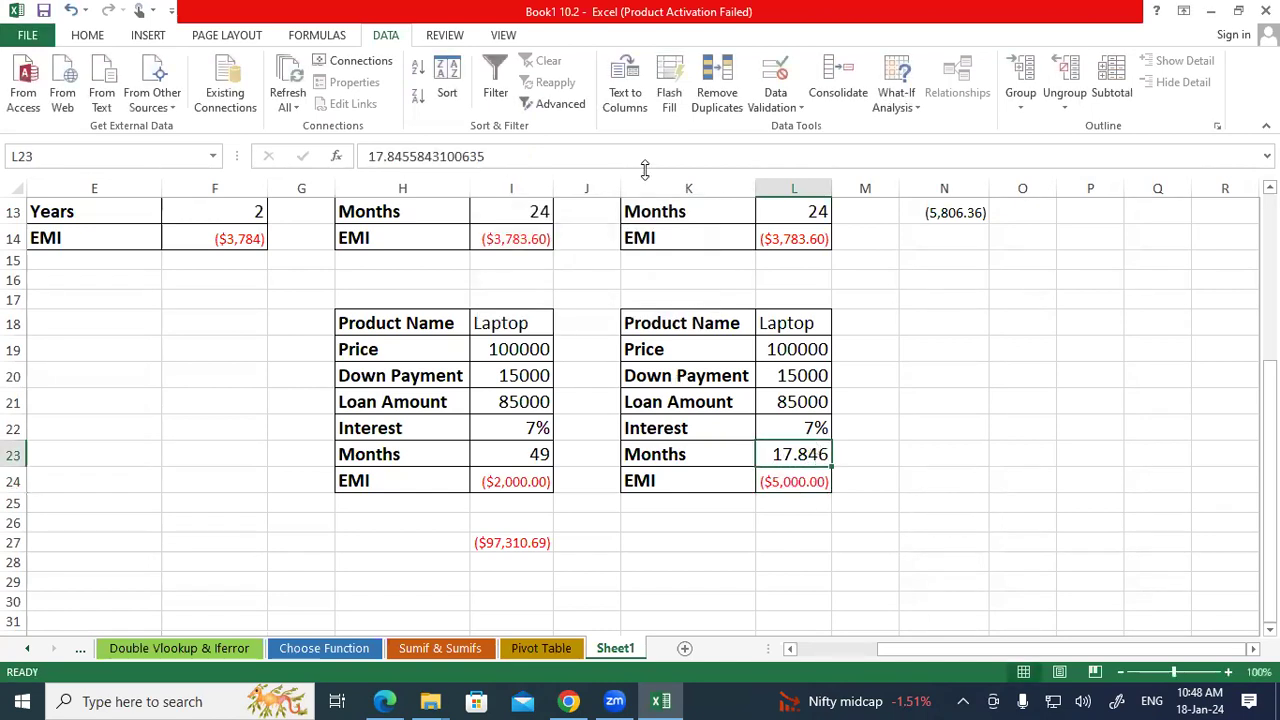
# - Decrease L23's decimals so the months display as 18
pyautogui.click(86, 37)
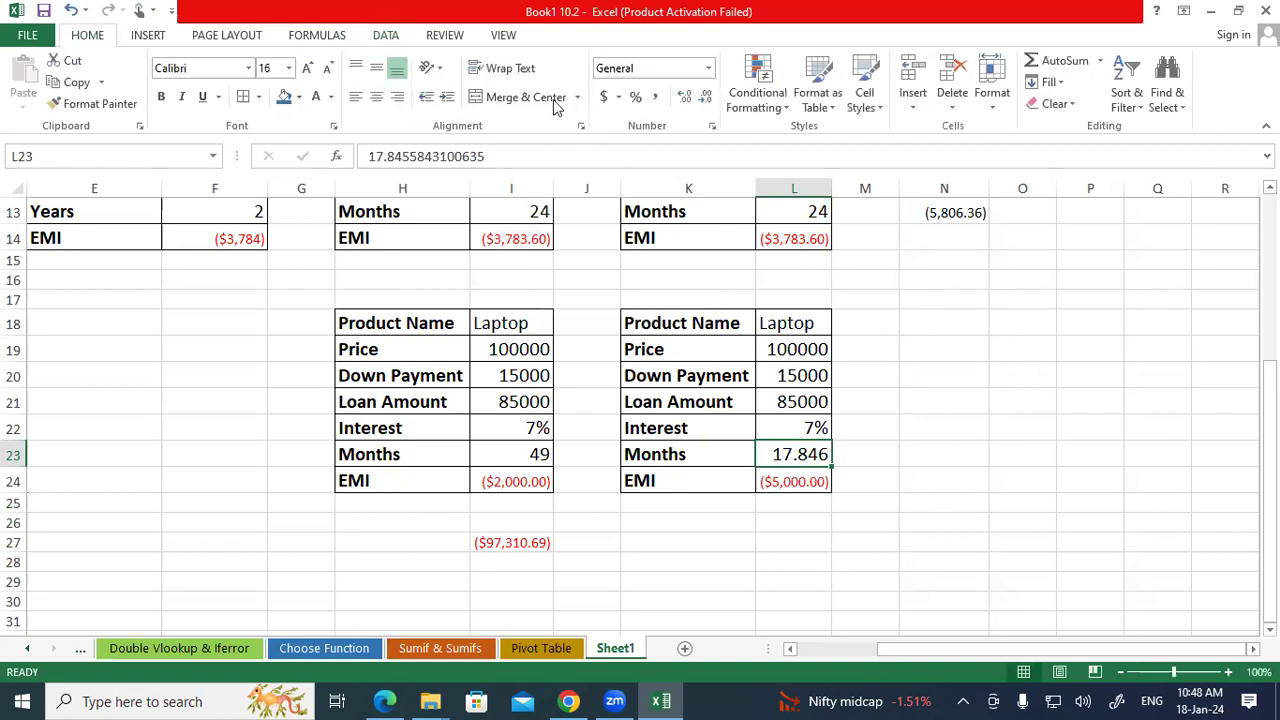
pyautogui.click(705, 100)
pyautogui.click(705, 100)
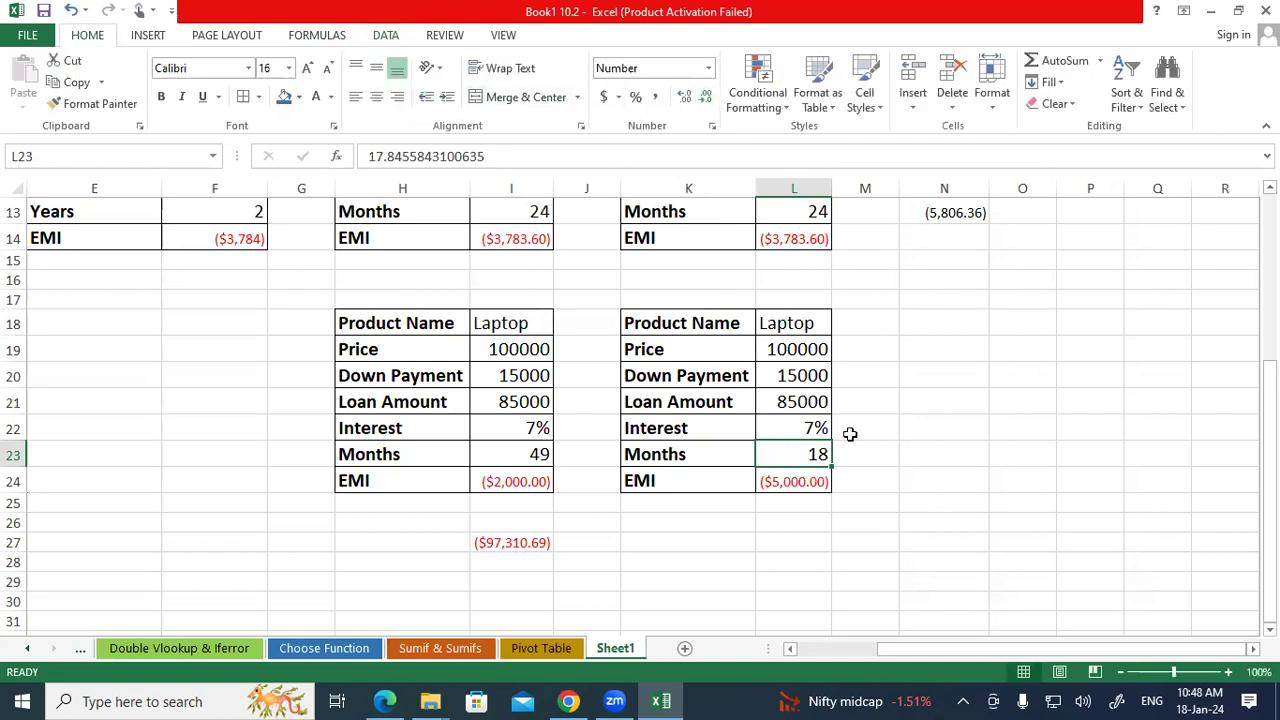
pyautogui.click(914, 486)
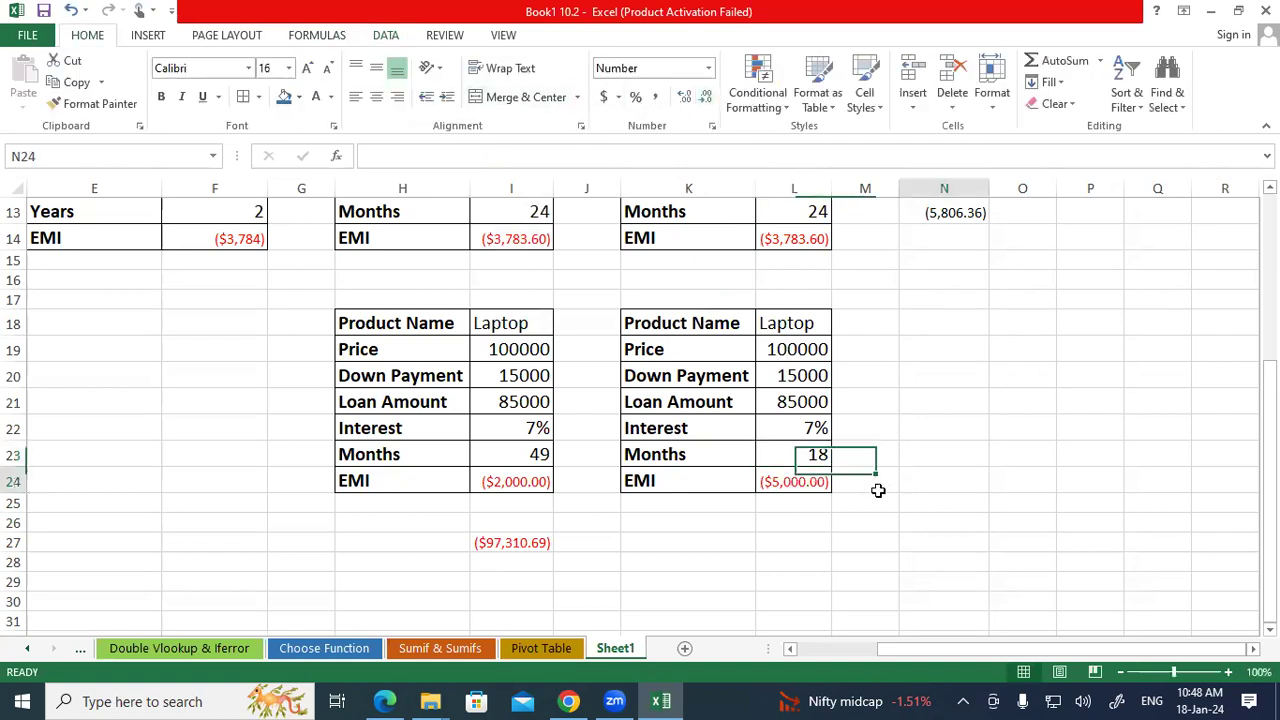
# - Enter =L24*L23 in N24, giving a total payment of ($89,227.92)
pyautogui.click(787, 484)
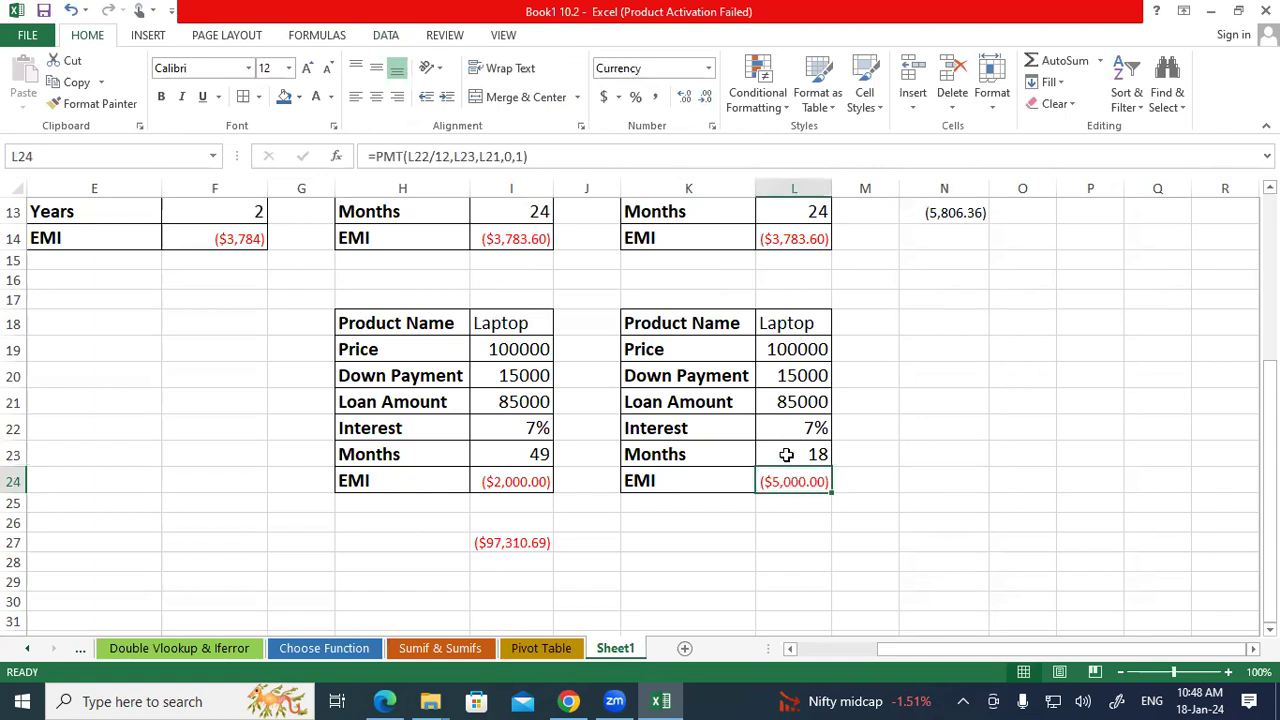
pyautogui.click(787, 455)
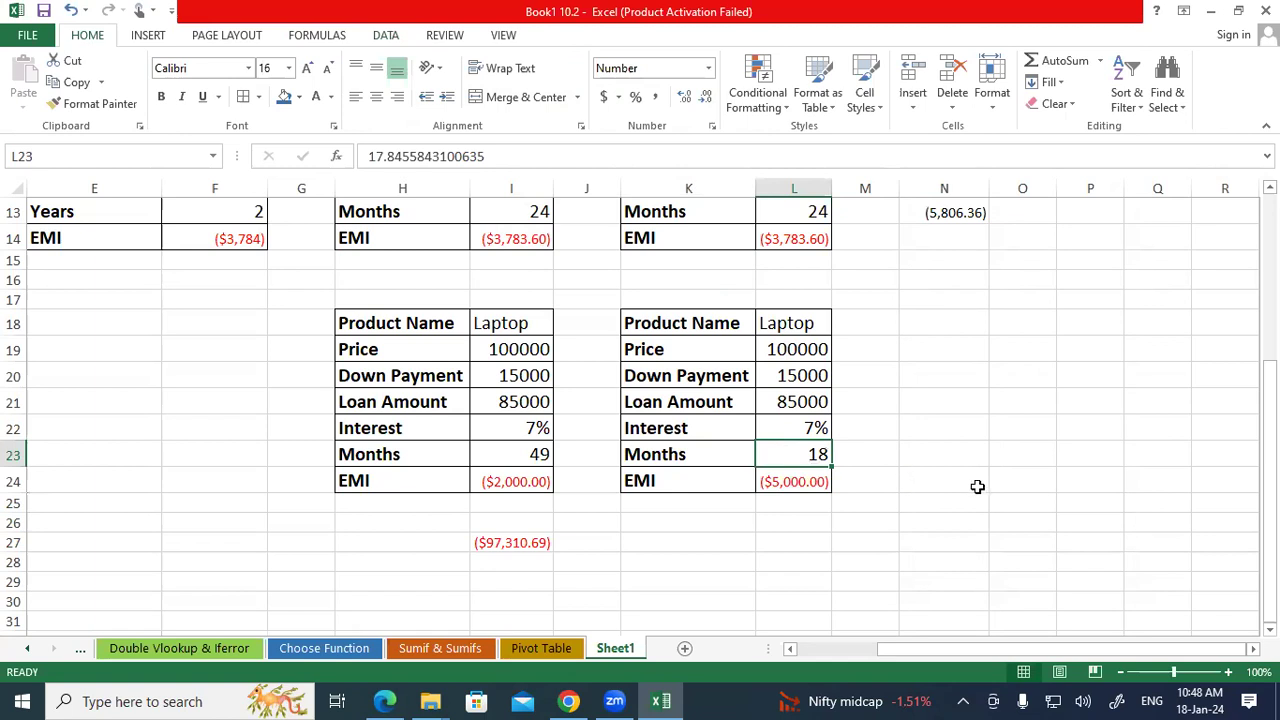
pyautogui.click(943, 482)
pyautogui.write('=')
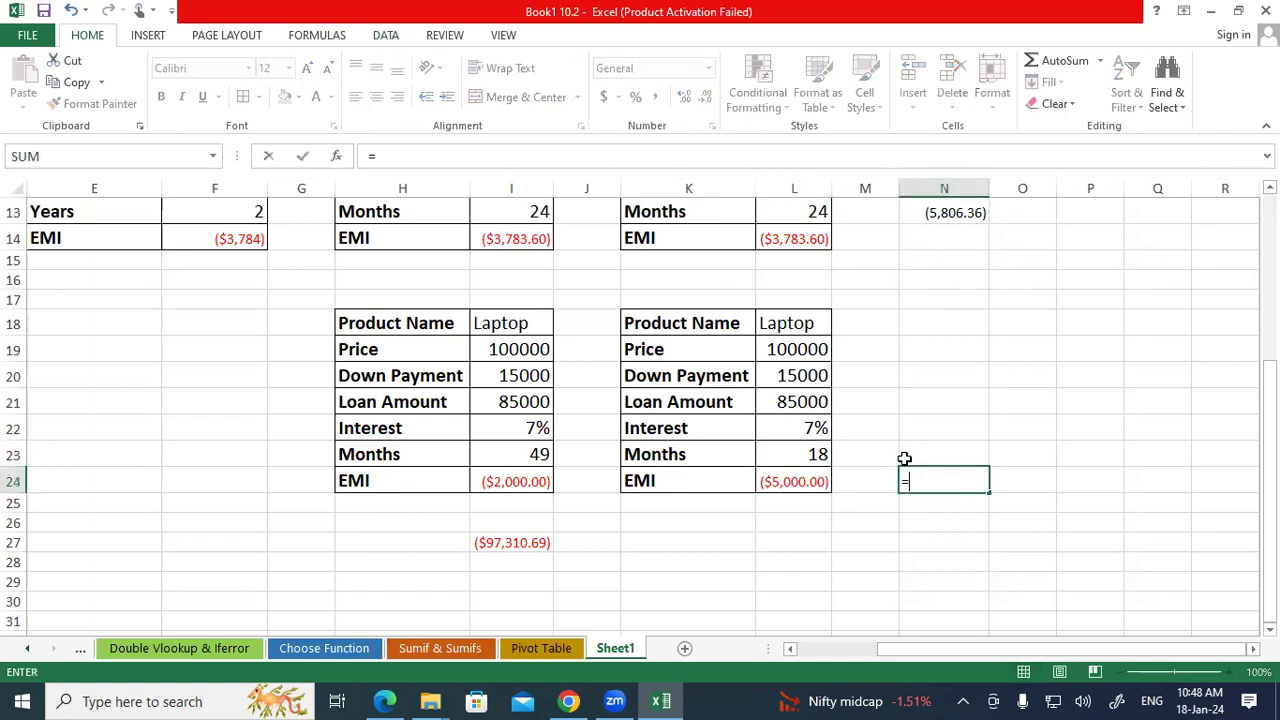
pyautogui.click(776, 484)
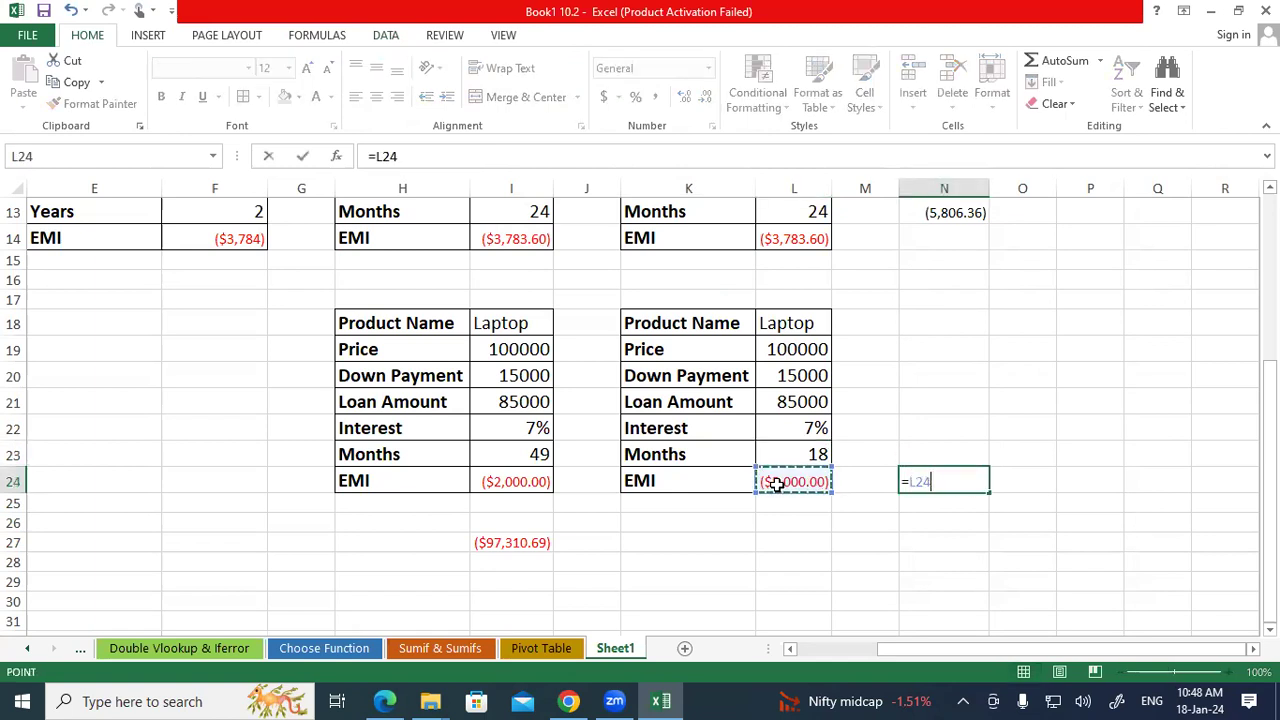
pyautogui.write('*')
pyautogui.click(778, 456)
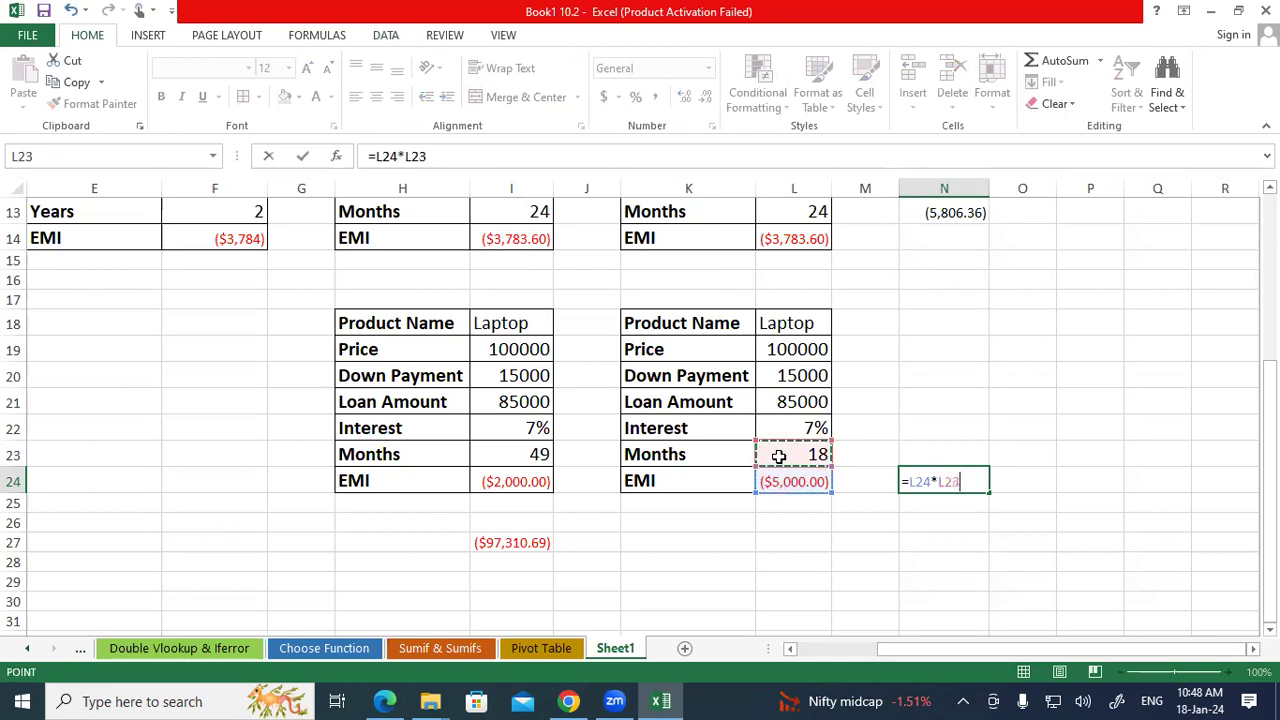
pyautogui.press('Return')
pyautogui.click(943, 484)
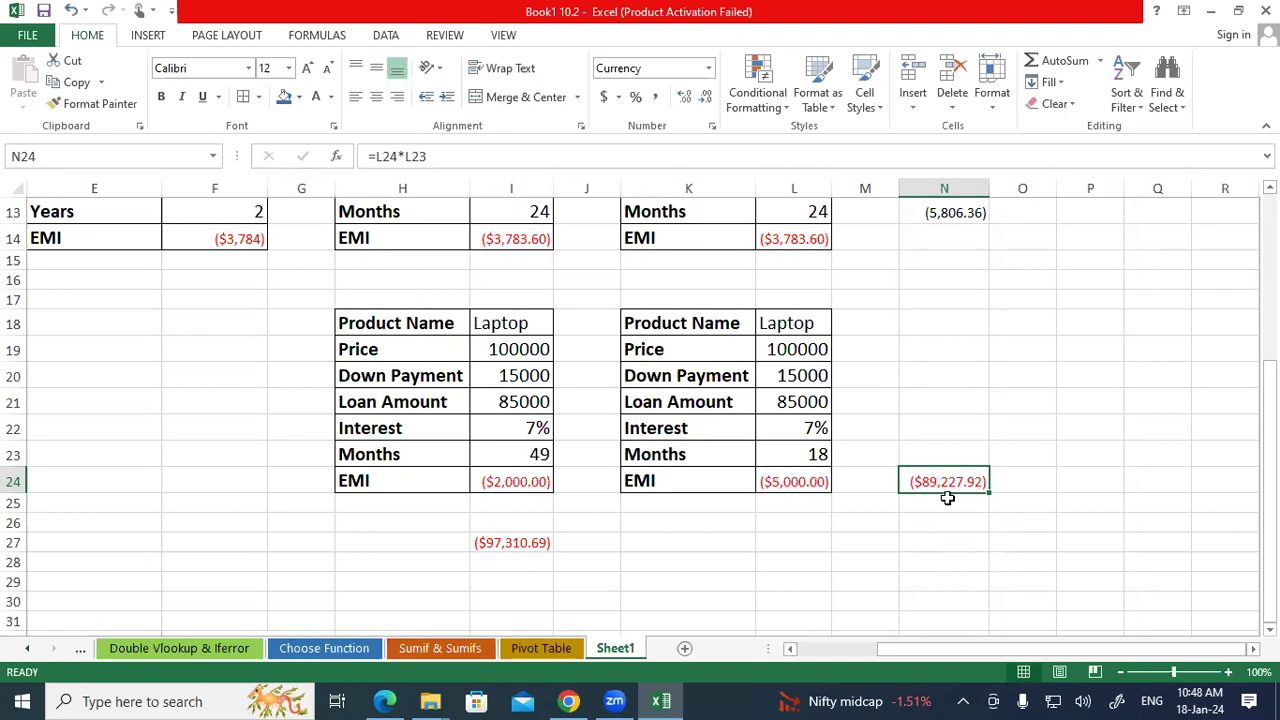
pyautogui.scroll(3, 947, 497)
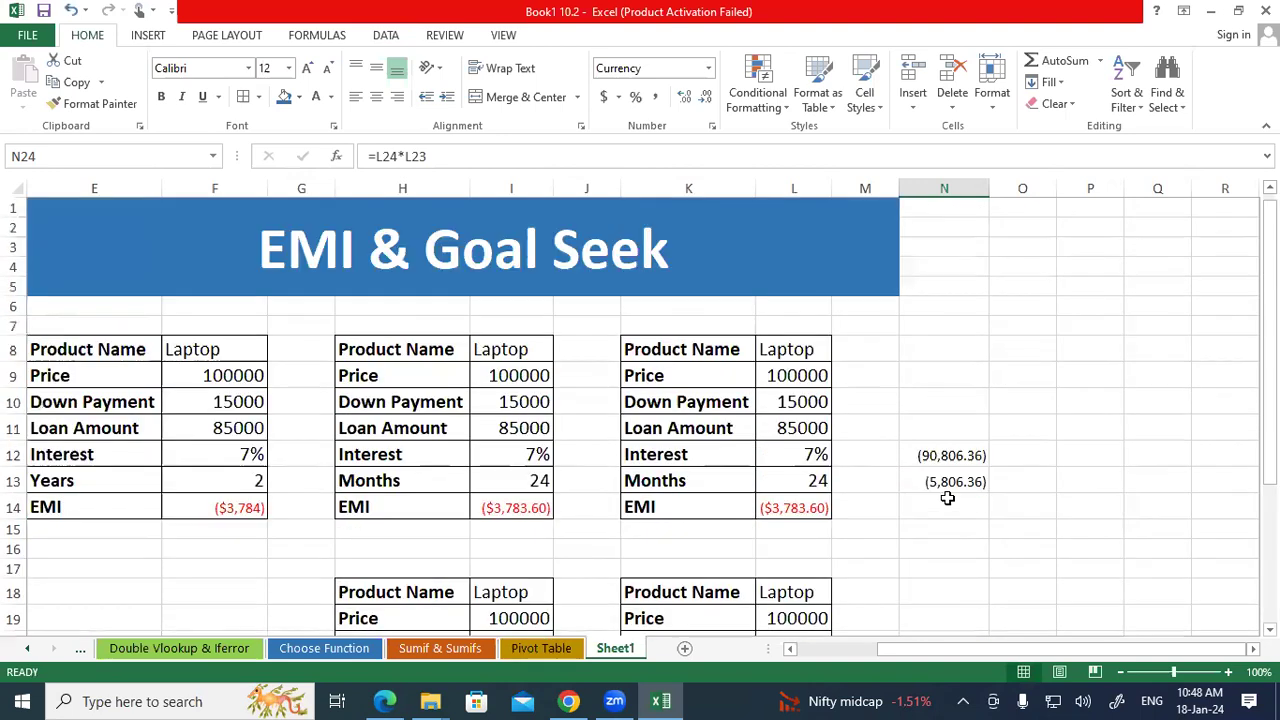
pyautogui.scroll(-1, 947, 497)
pyautogui.scroll(-2, 947, 497)
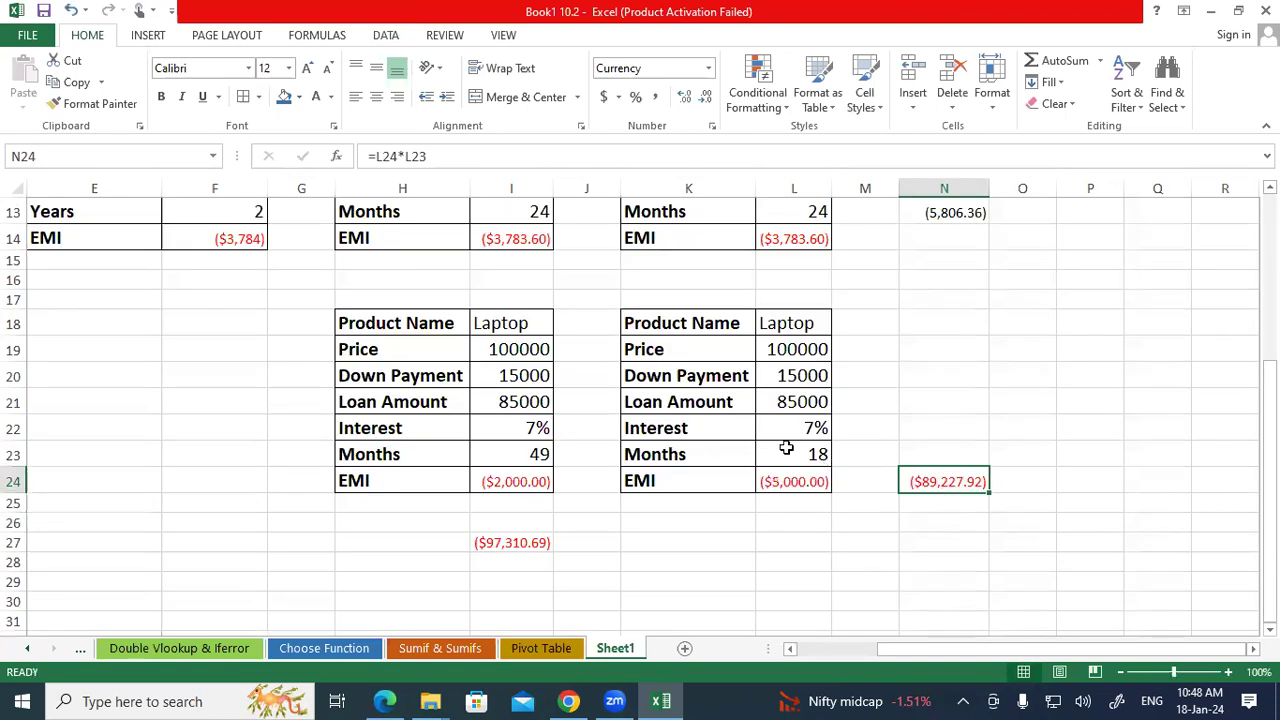
pyautogui.scroll(2, 780, 440)
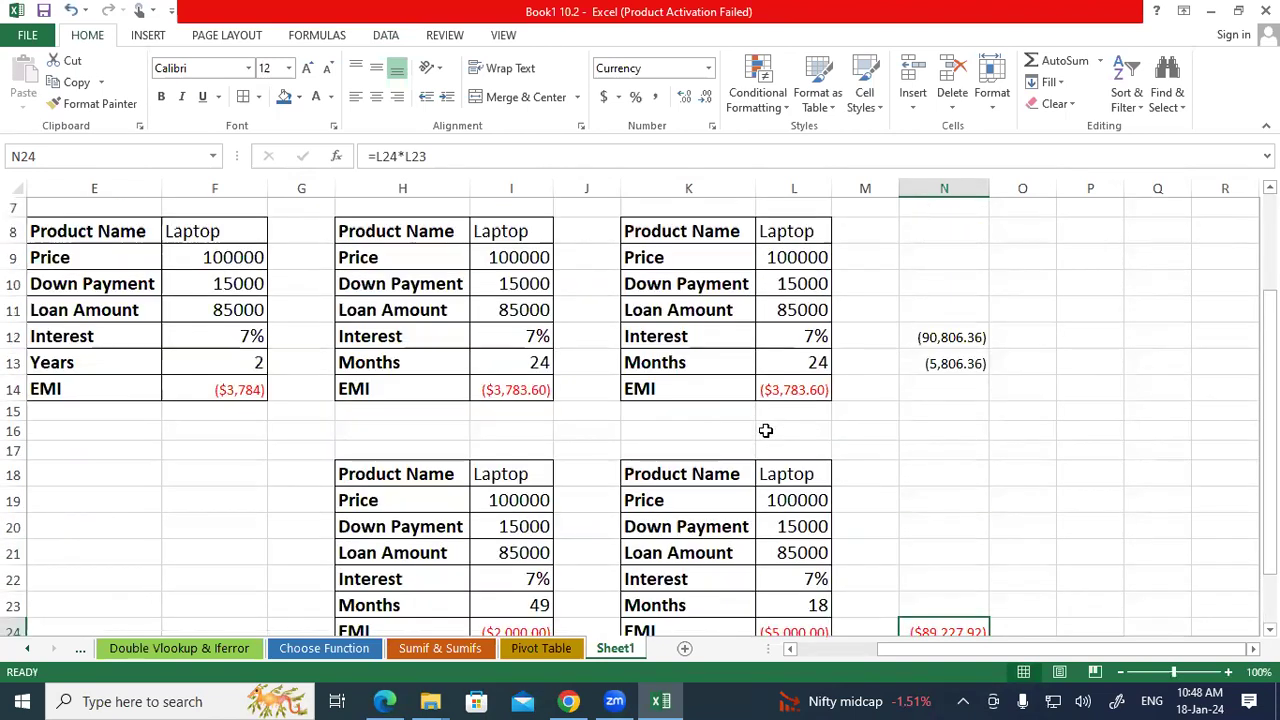
pyautogui.scroll(2, 765, 430)
pyautogui.click(405, 356)
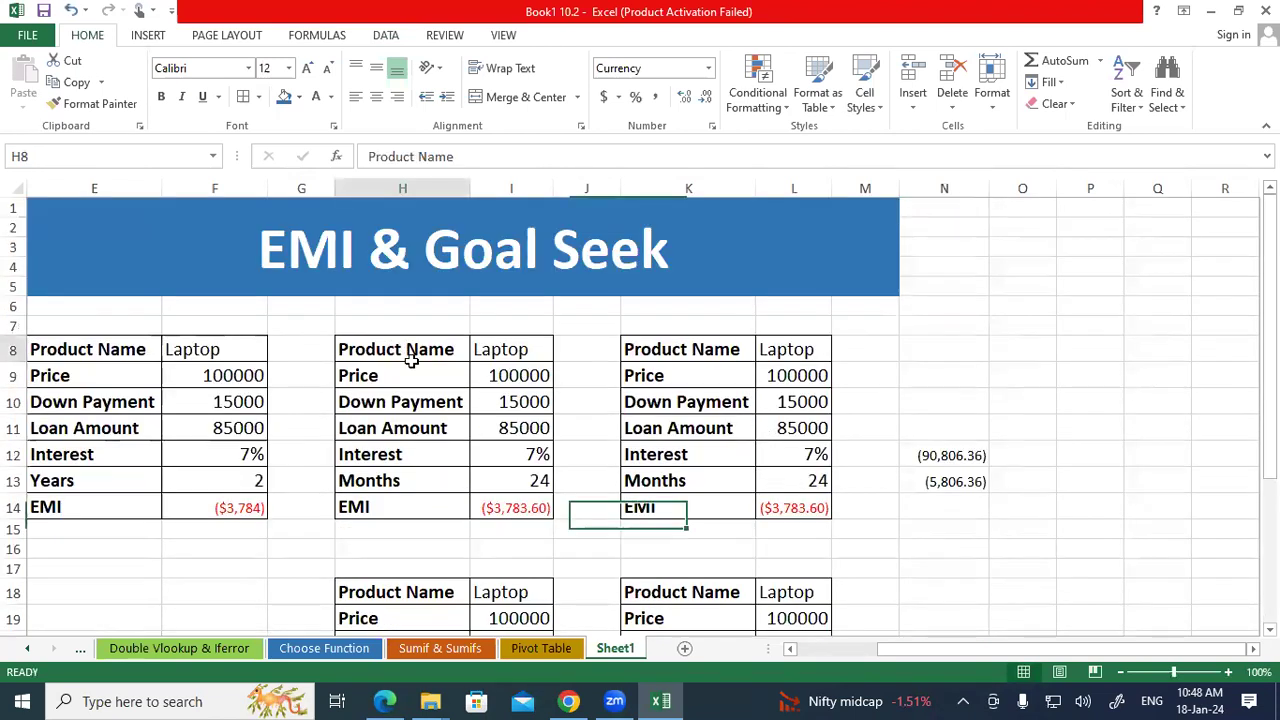
pyautogui.moveTo(411, 362); pyautogui.dragTo(556, 516)
pyautogui.moveTo(1112, 649); pyautogui.dragTo(1097, 657)
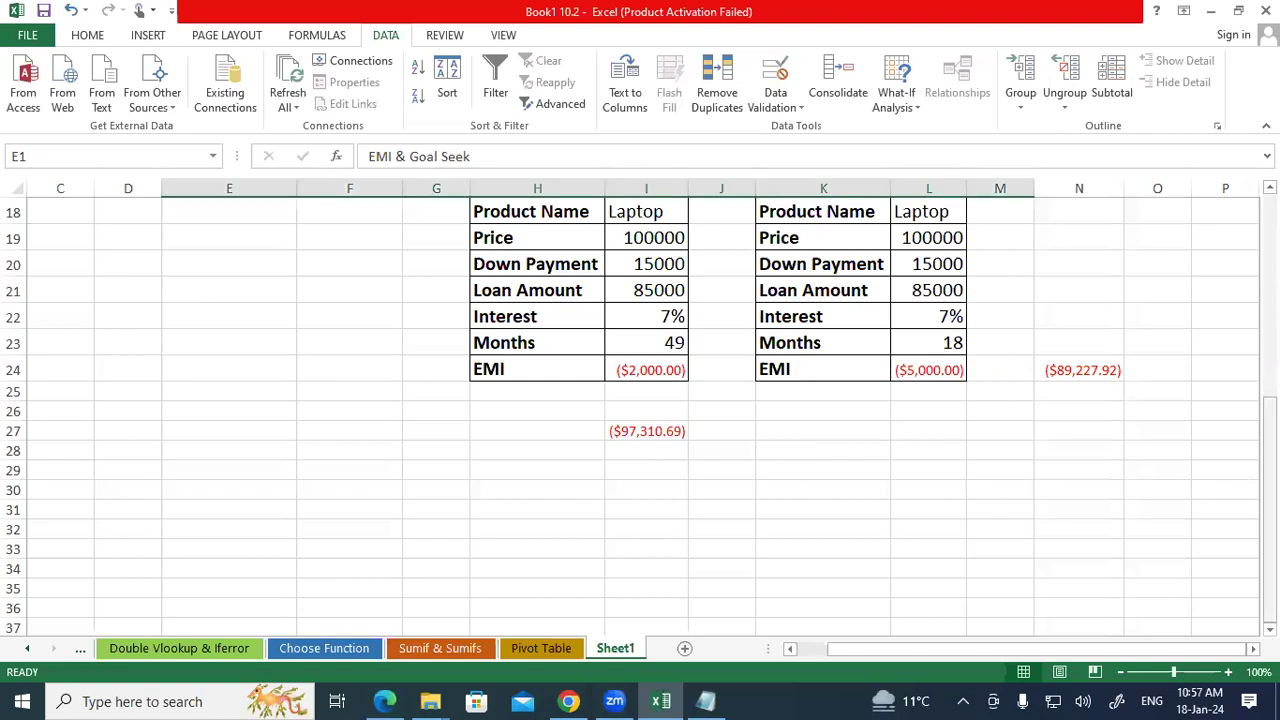
pyautogui.moveTo(1269, 425); pyautogui.dragTo(1269, 222)
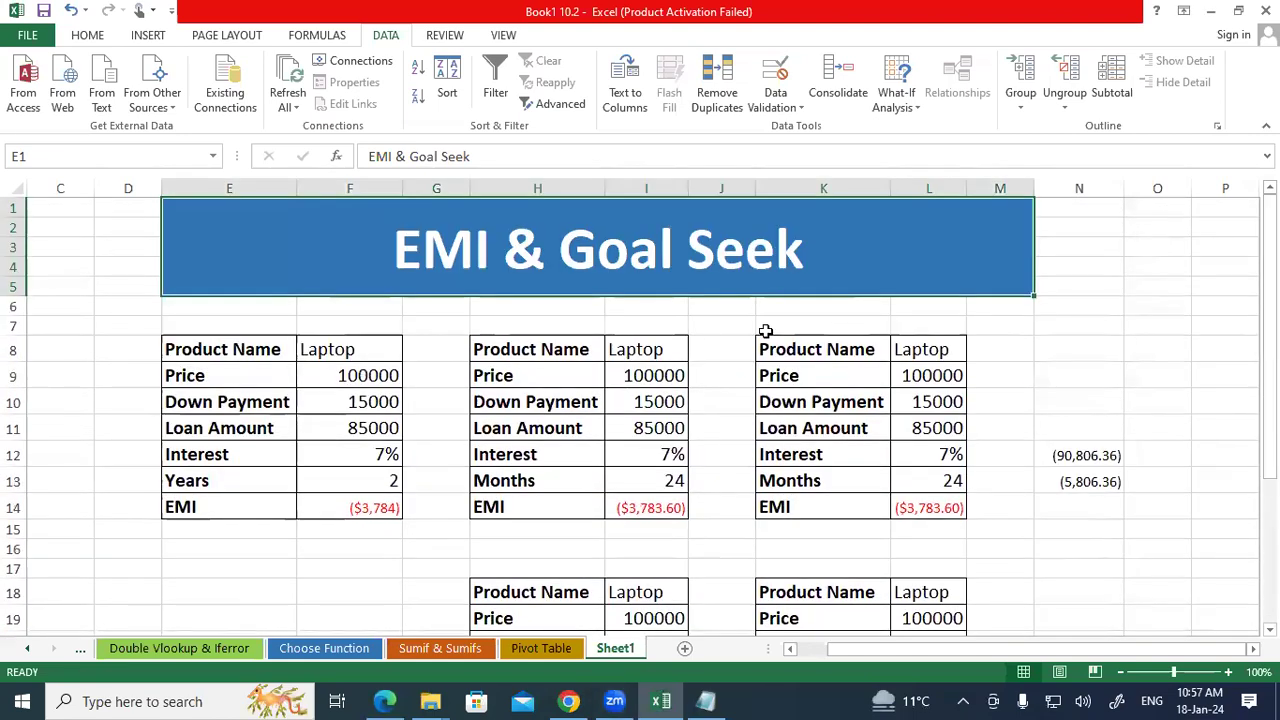